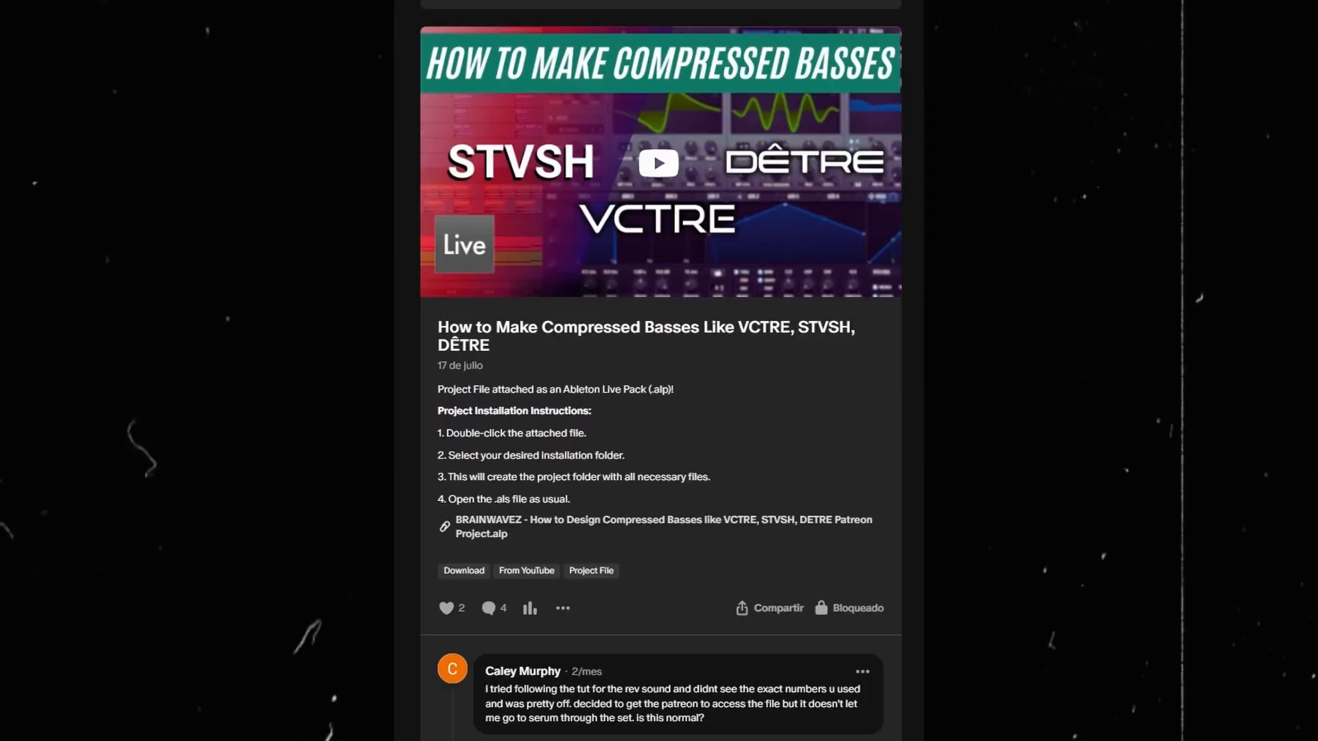
pyautogui.scroll(-20, 661, 370)
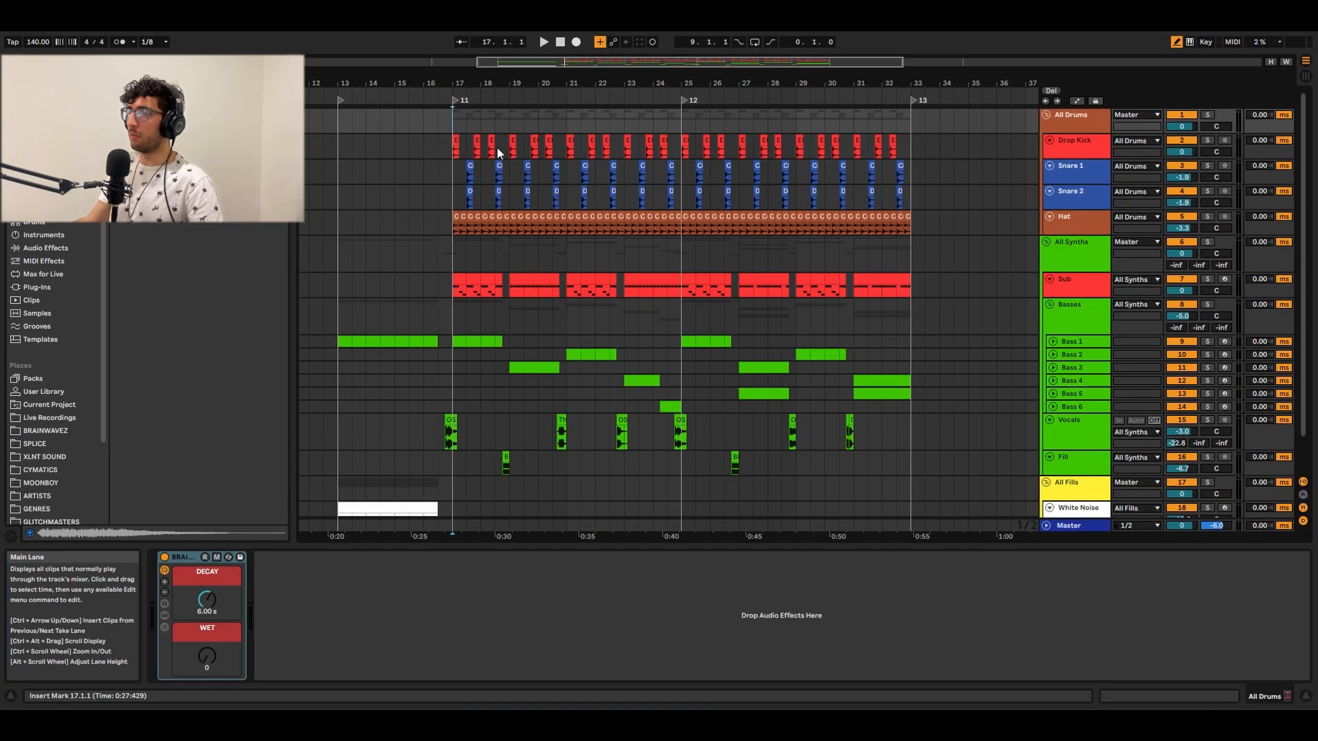
# Solo the Drop Kick track and play its pattern from bar 17
pyautogui.click(1022, 150)
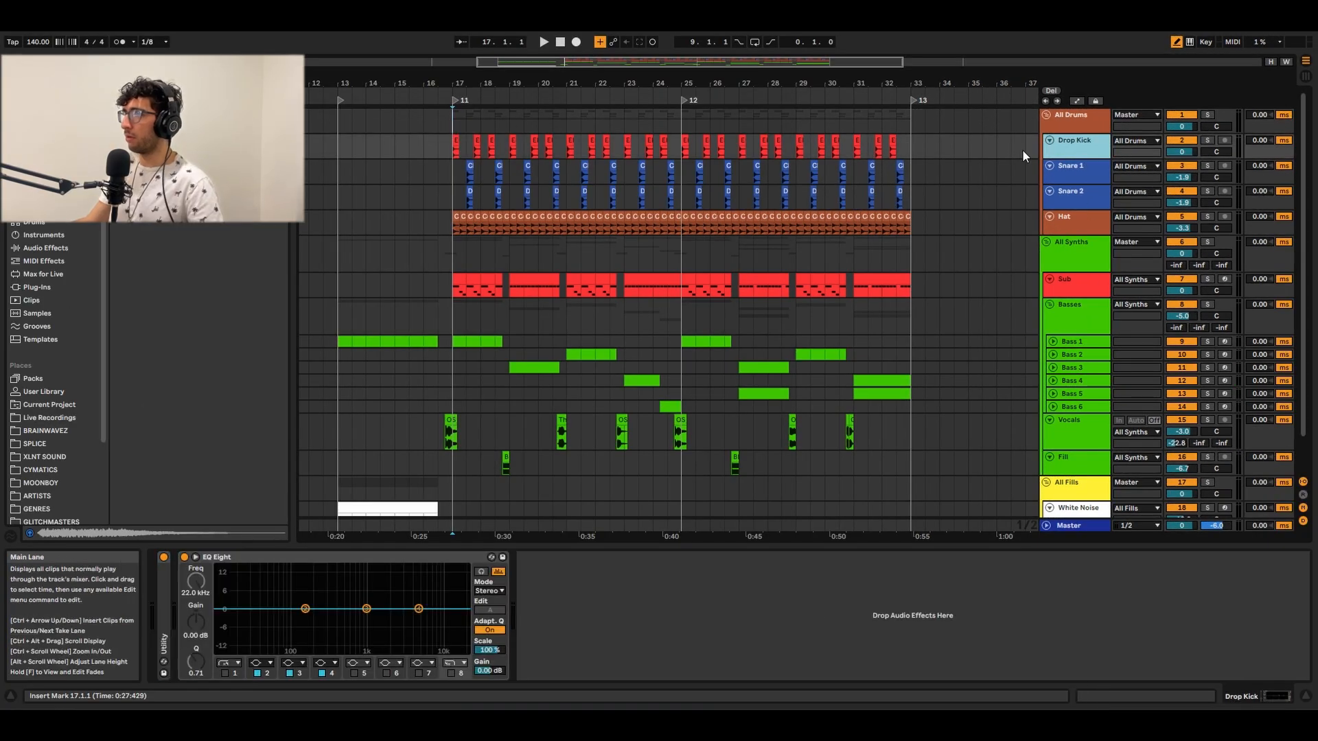
pyautogui.click(1068, 125)
pyautogui.click(458, 138)
pyautogui.scroll(5, 460, 136)
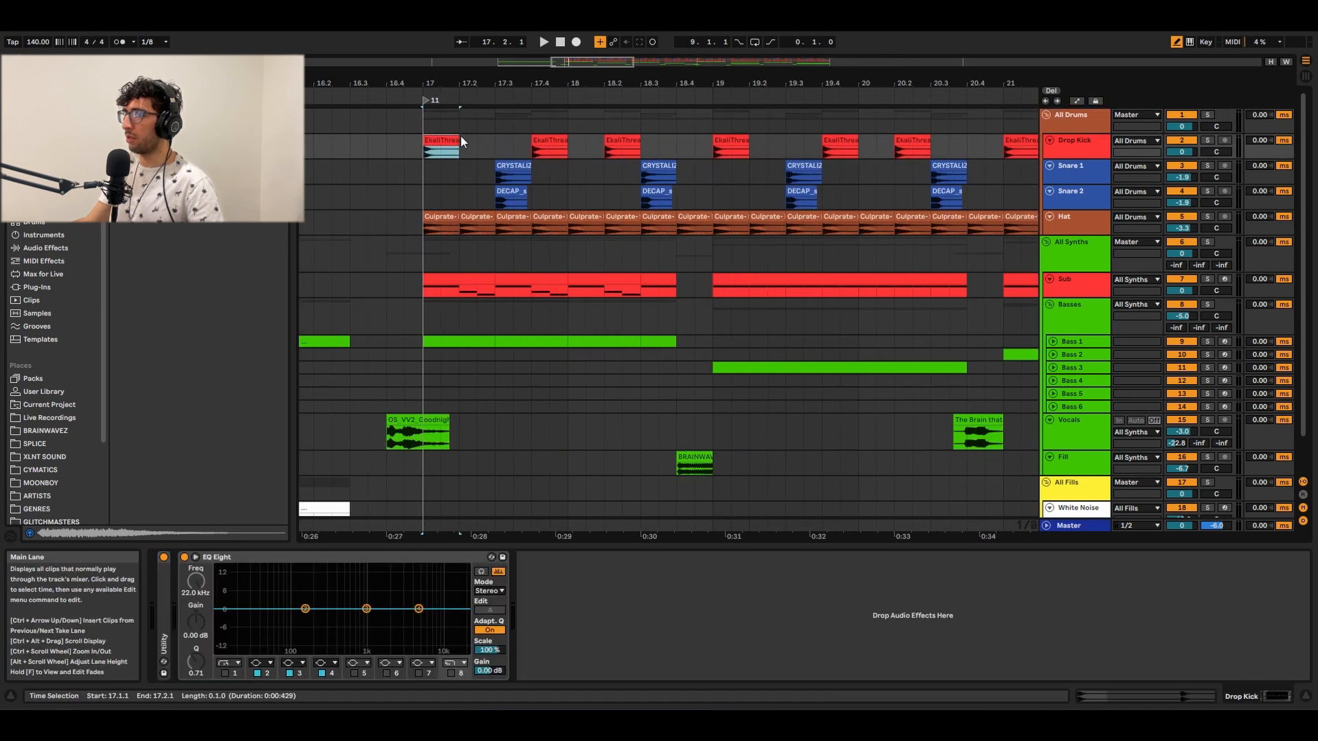
pyautogui.press('s')
pyautogui.press('space')
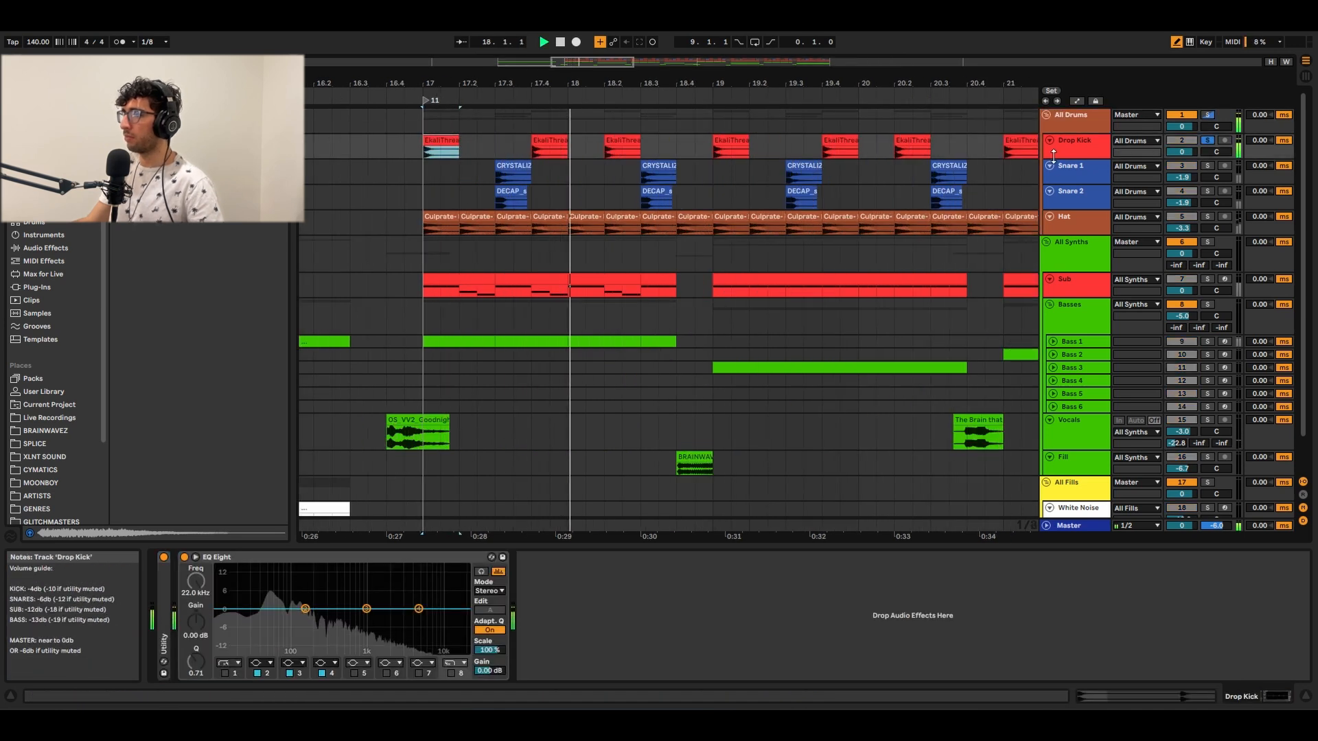
# Solo the Snare 1 and Snare 2 tracks together and play their layered hit from beat 17.3
pyautogui.click(1069, 175)
pyautogui.keyDown('shift'); pyautogui.click(1066, 199); pyautogui.keyUp('shift')
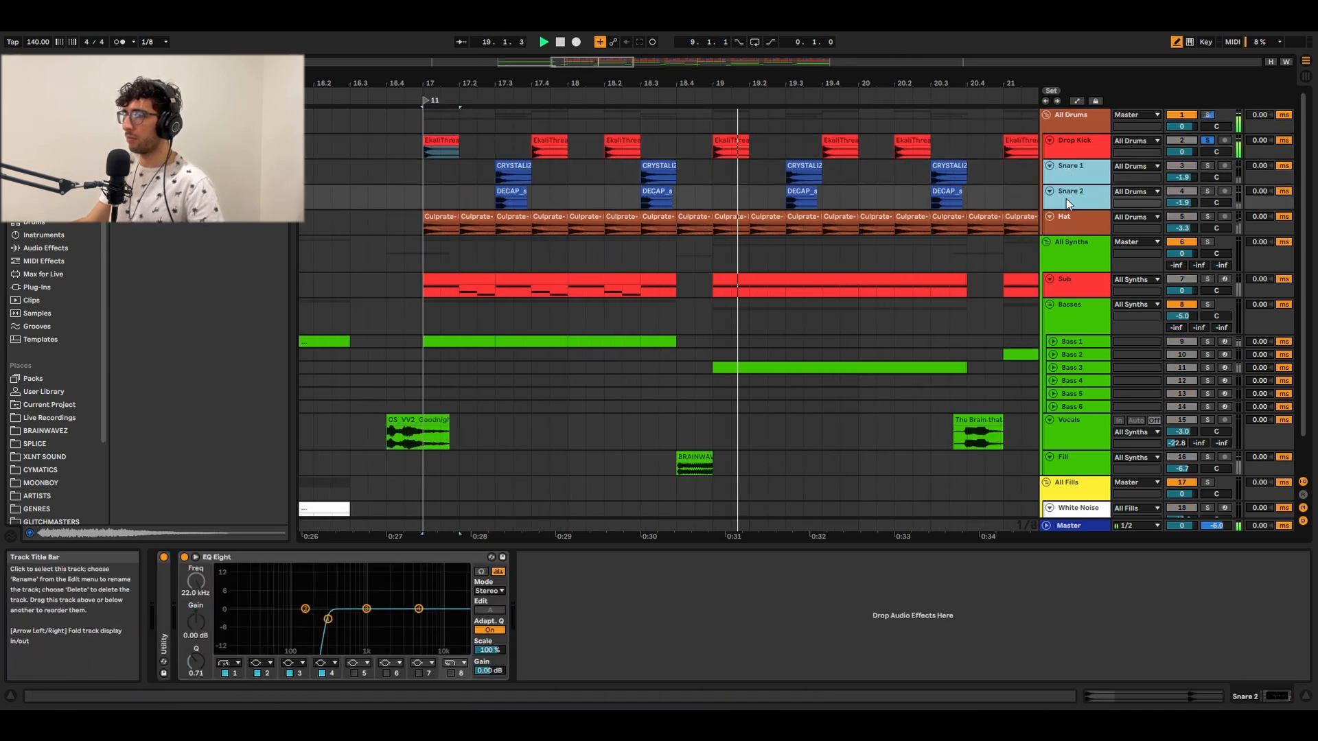
pyautogui.press('s')
pyautogui.click(510, 170)
pyautogui.press('space')
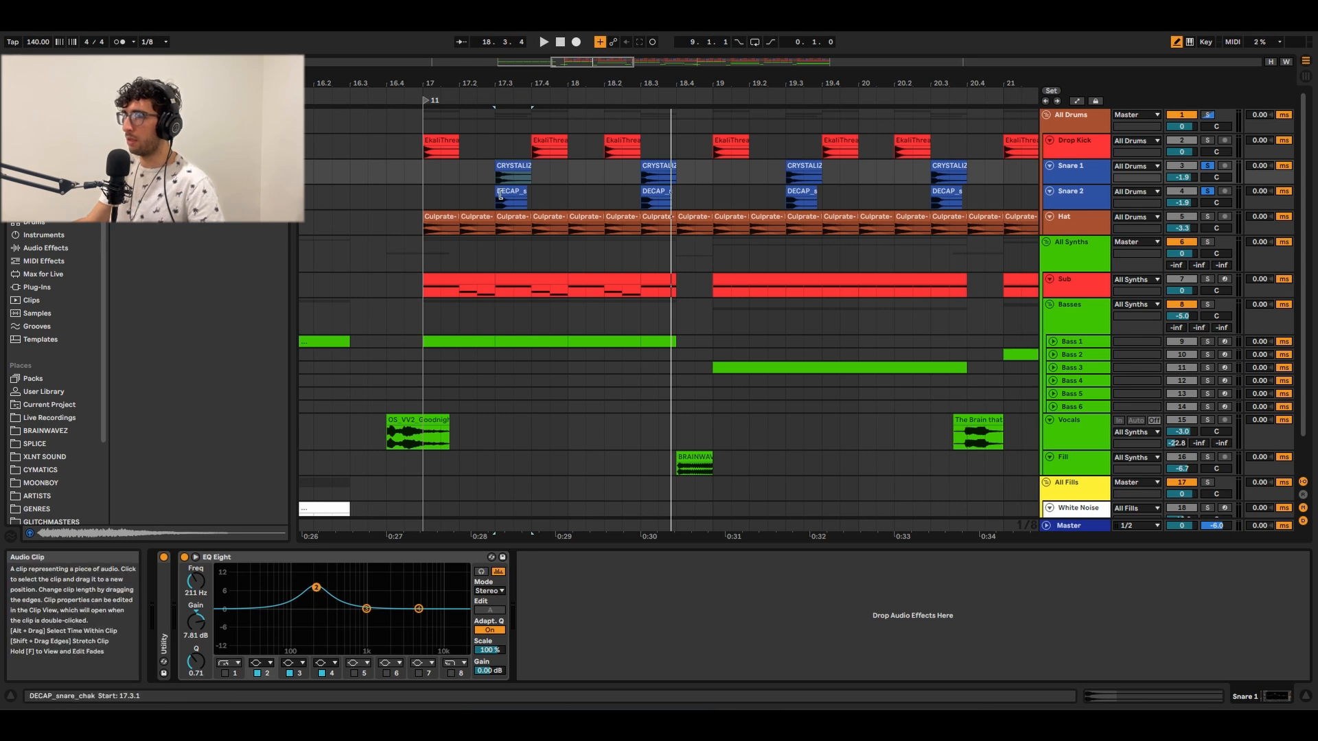
pyautogui.click(503, 192)
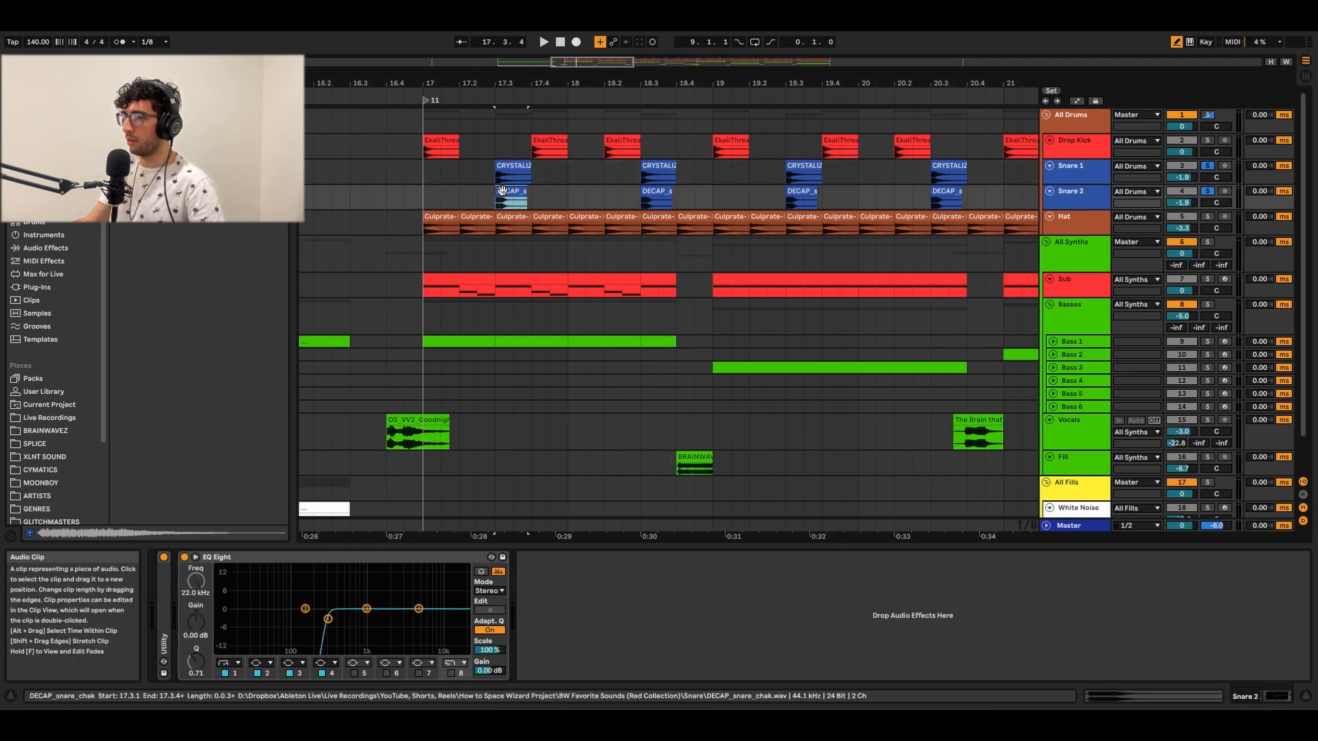
pyautogui.click(328, 620)
pyautogui.press('space')
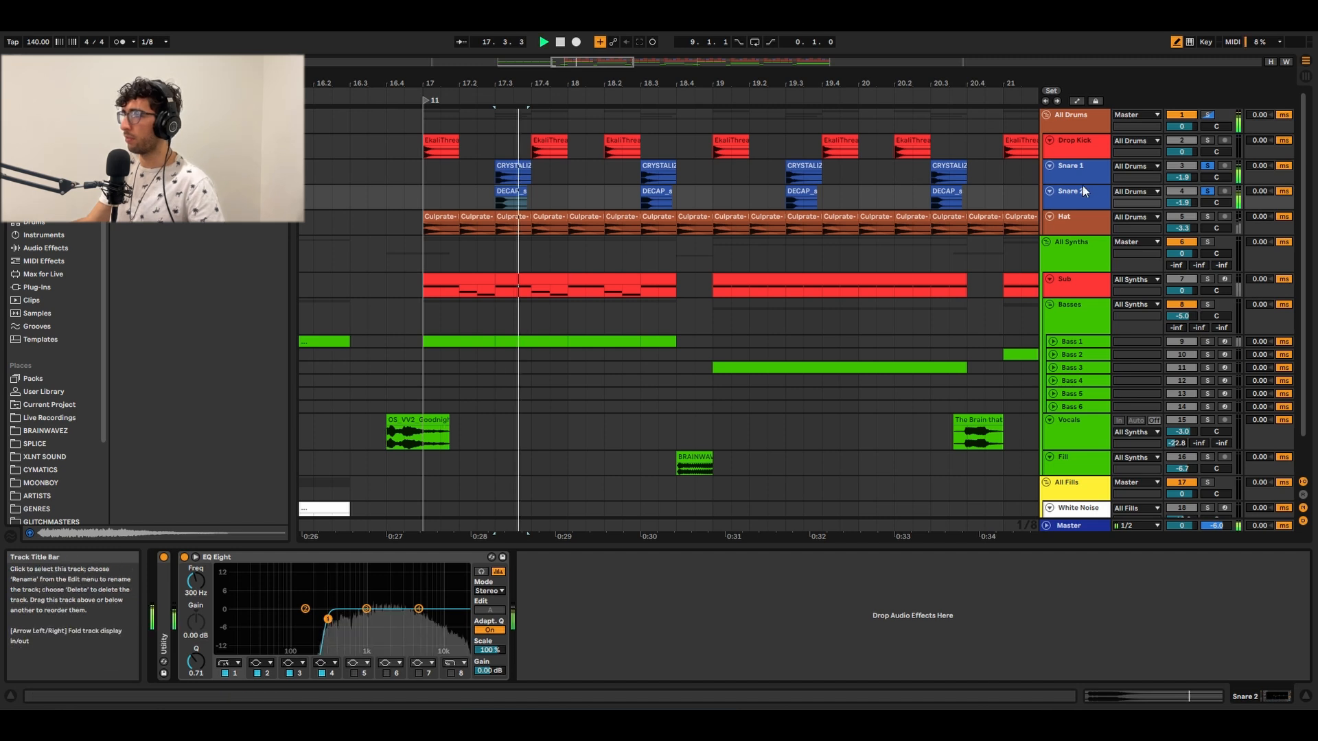
# Enlarge the Hat track, solo it and play its pattern from bar 17
pyautogui.click(1077, 181)
pyautogui.click(1077, 201)
pyautogui.click(1077, 225)
pyautogui.moveTo(1077, 235); pyautogui.dragTo(1076, 247)
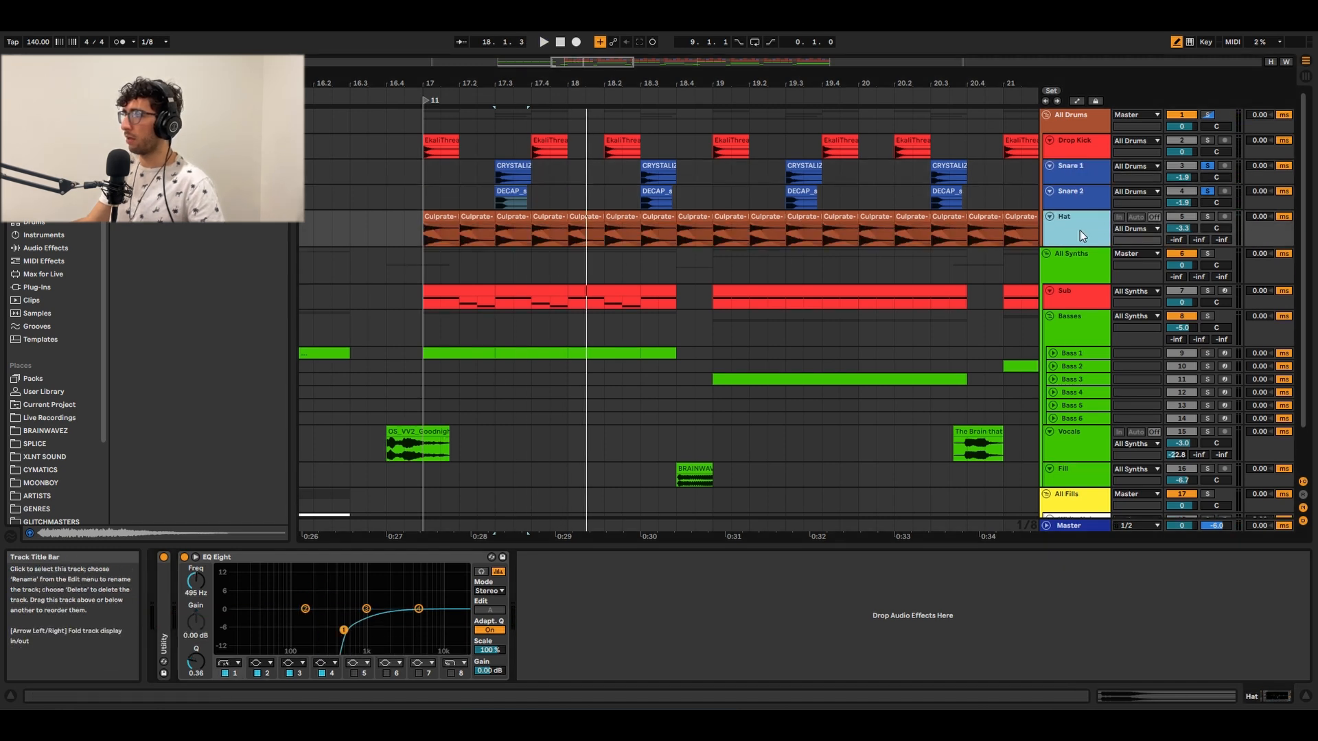
pyautogui.click(427, 218)
pyautogui.press('s')
pyautogui.press('space')
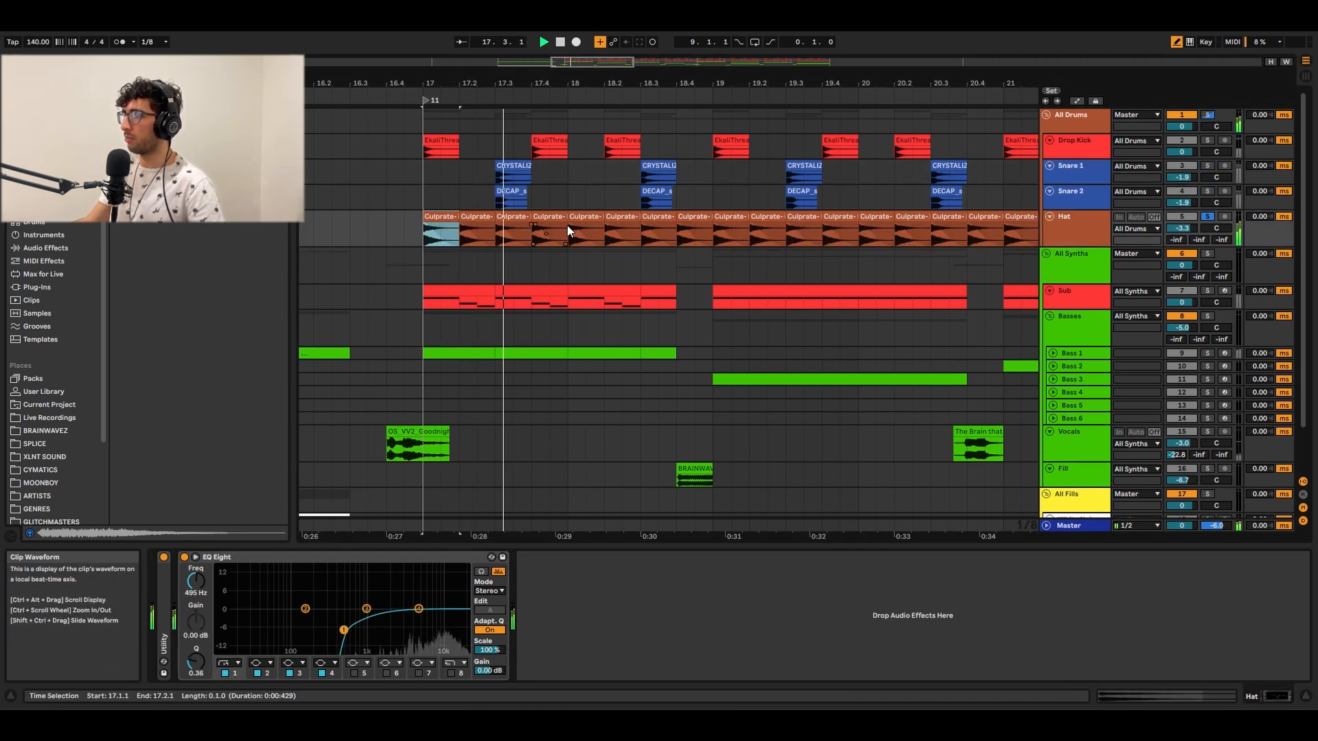
pyautogui.press('-')
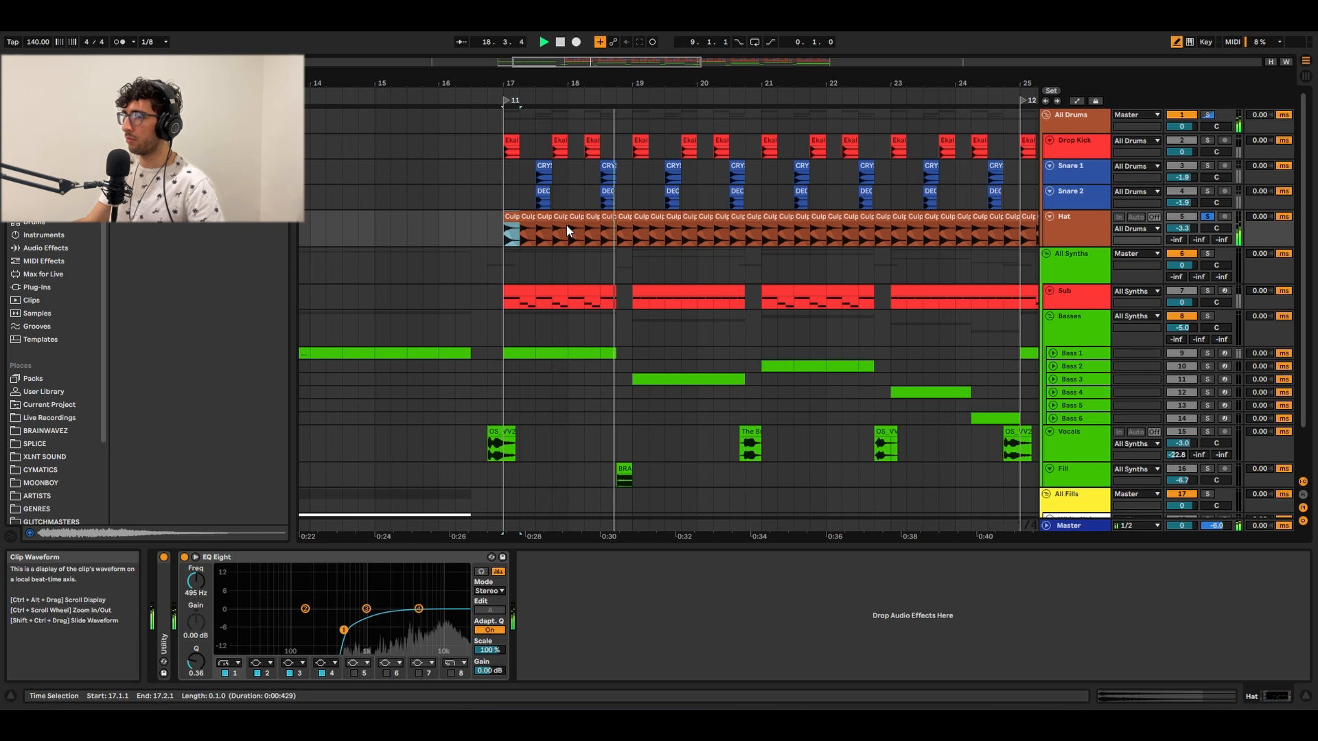
pyautogui.press('space')
# Play the soloed All Drums group from bar 17 to hear the kick, snares and hat together
pyautogui.click(504, 110)
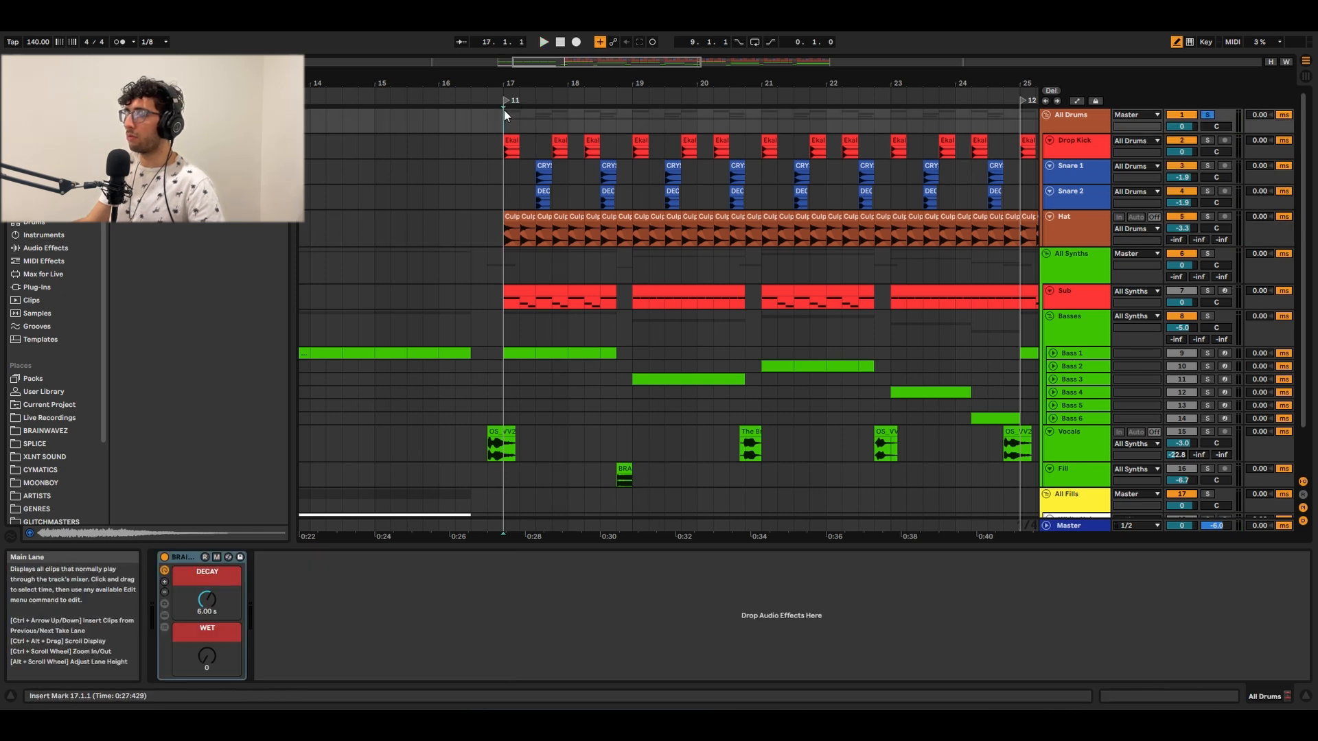
pyautogui.press('space')
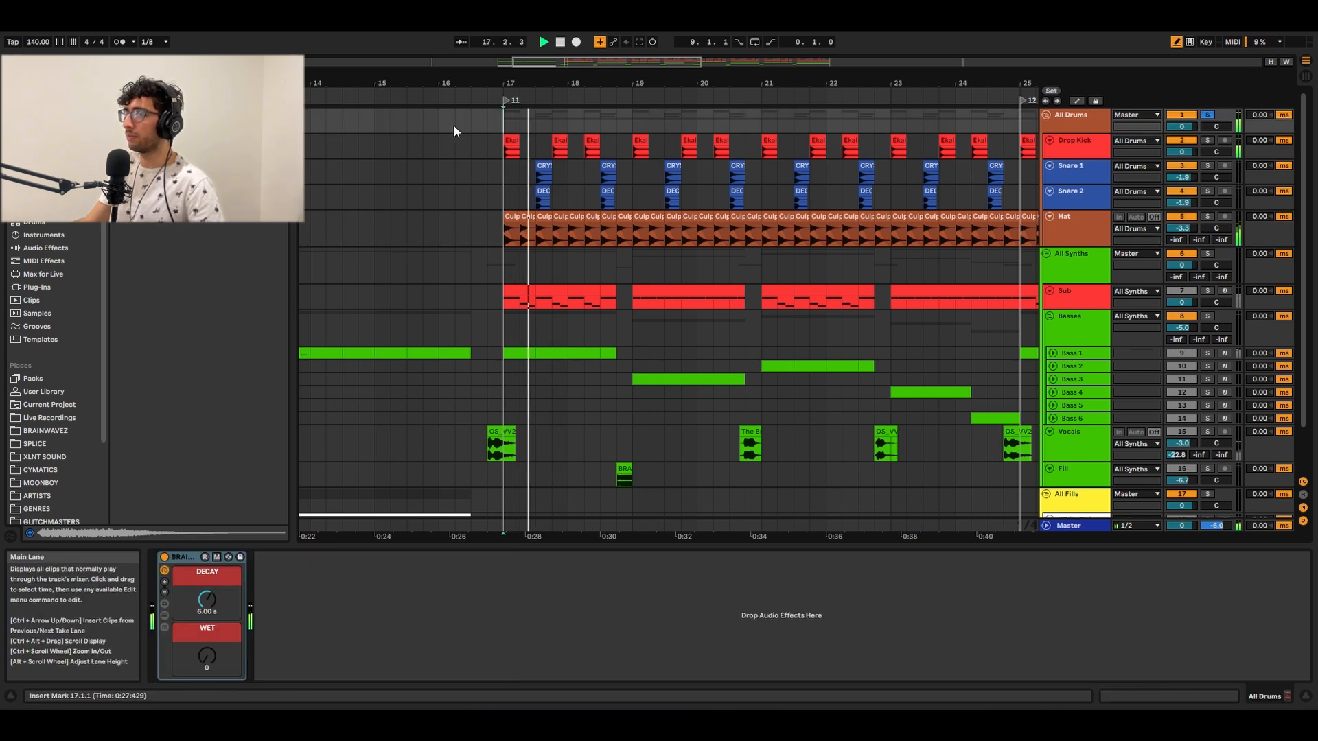
pyautogui.press('-')
pyautogui.press('+')
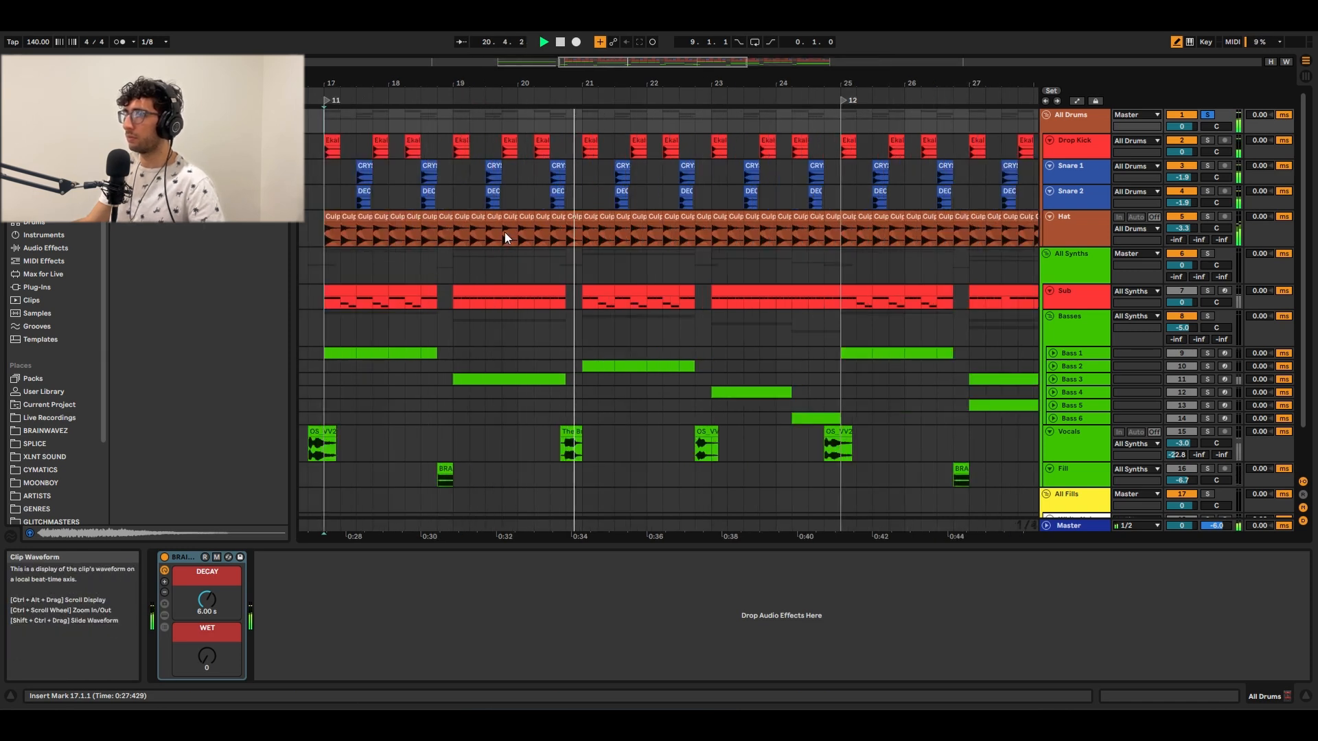
# Solo the Sub track and select the start of its first MIDI clip at bar 17
pyautogui.click(1087, 223)
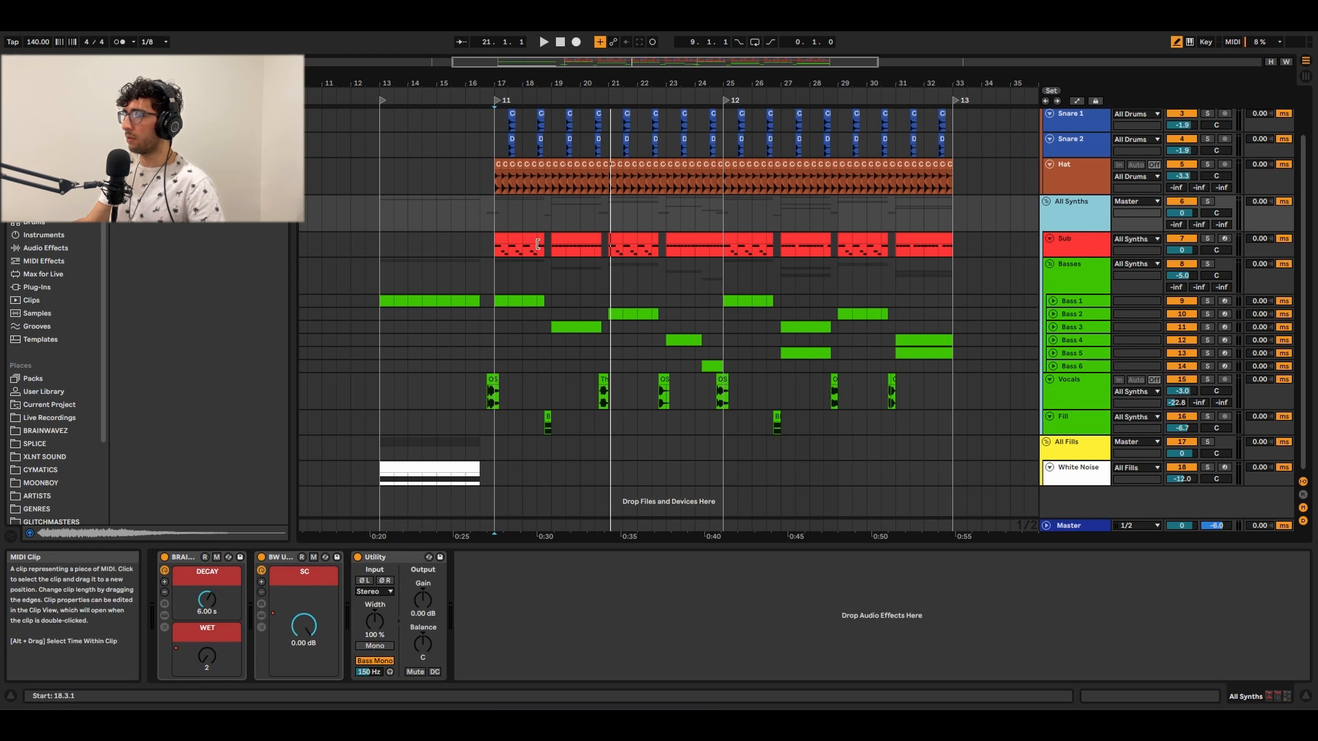
pyautogui.scroll(3, 640, 258)
pyautogui.scroll(-3, 603, 250)
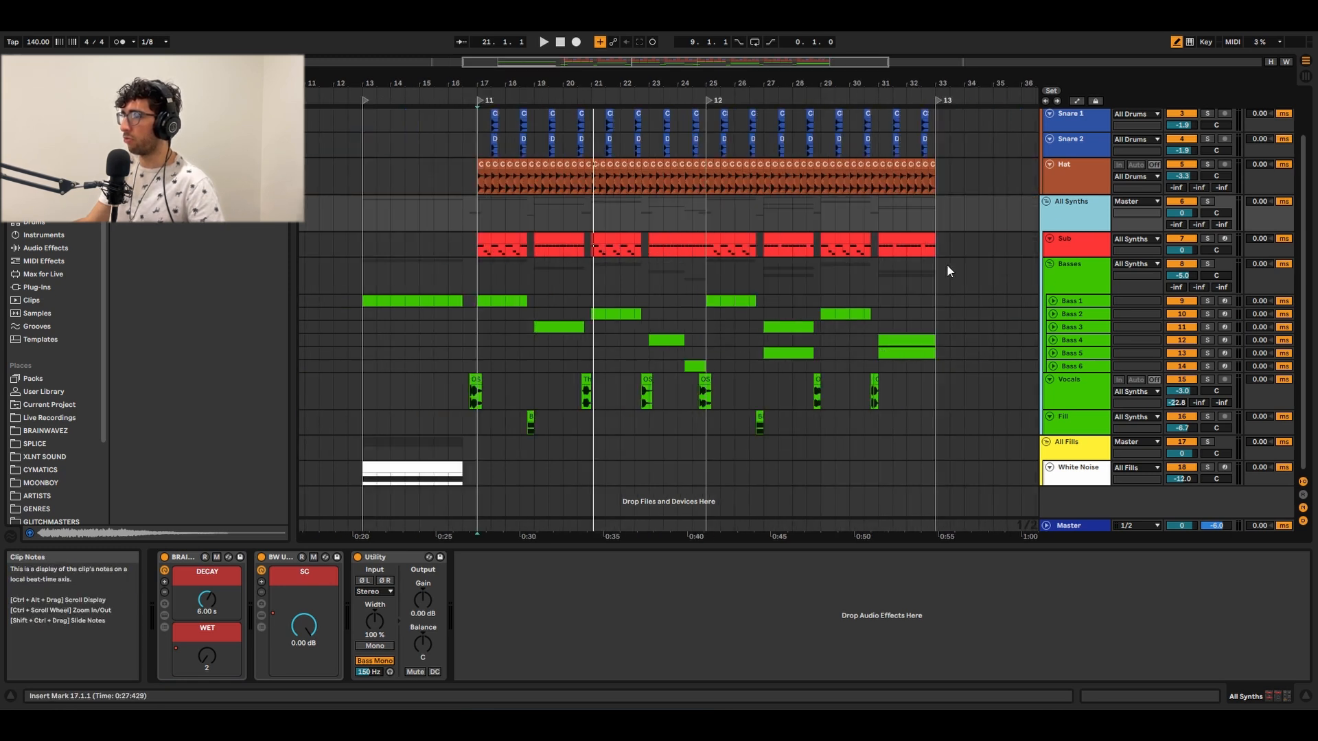
pyautogui.click(483, 249)
pyautogui.scroll(3, 481, 242)
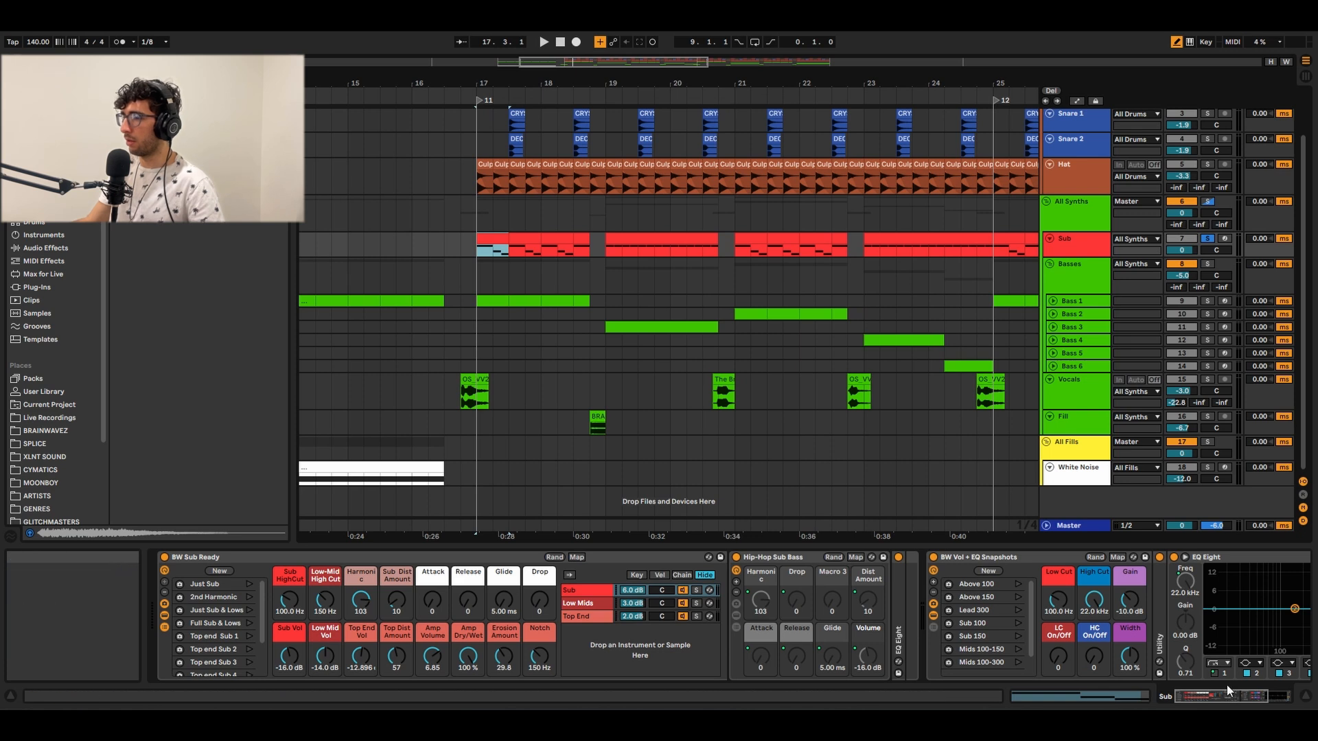
pyautogui.click(1229, 702)
pyautogui.moveTo(1229, 705); pyautogui.dragTo(1226, 704)
# Play the sub while examining the Sub and Top End chains of the BW Sub Ready rack
pyautogui.click(596, 592)
pyautogui.press('space')
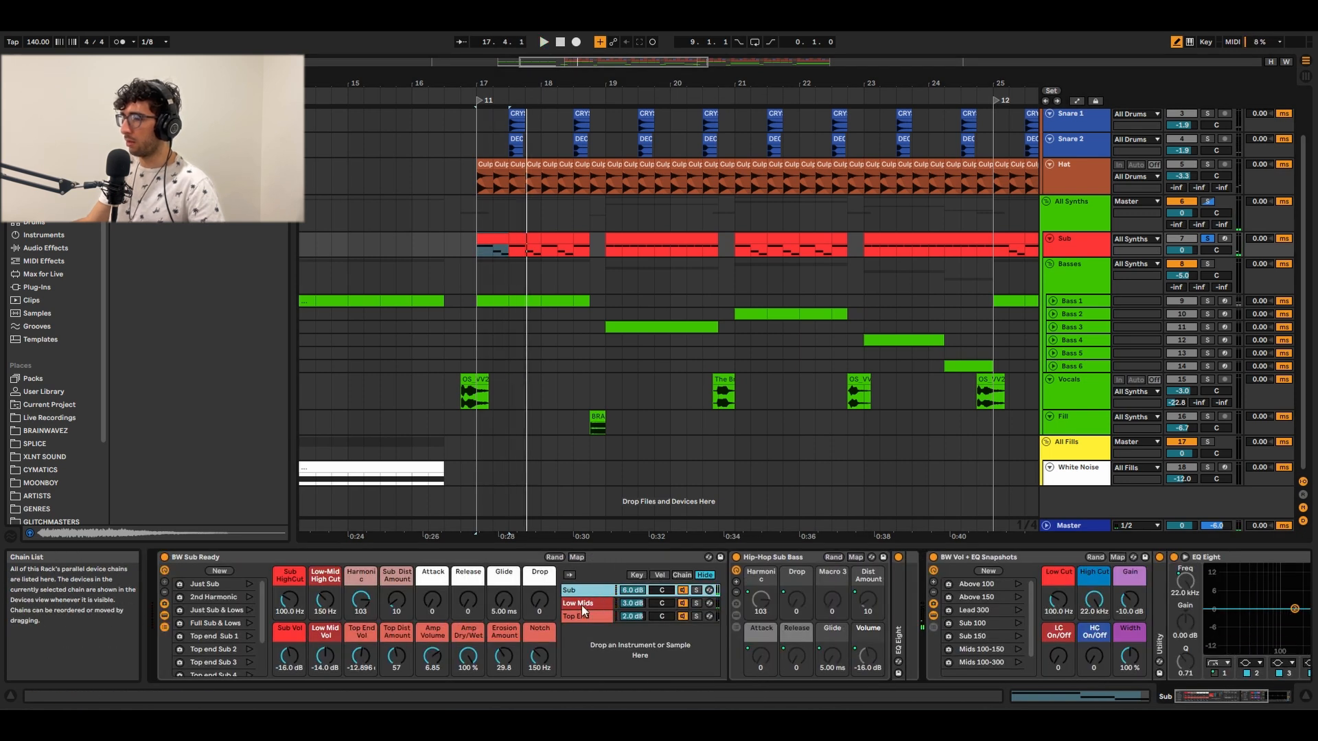
pyautogui.click(590, 615)
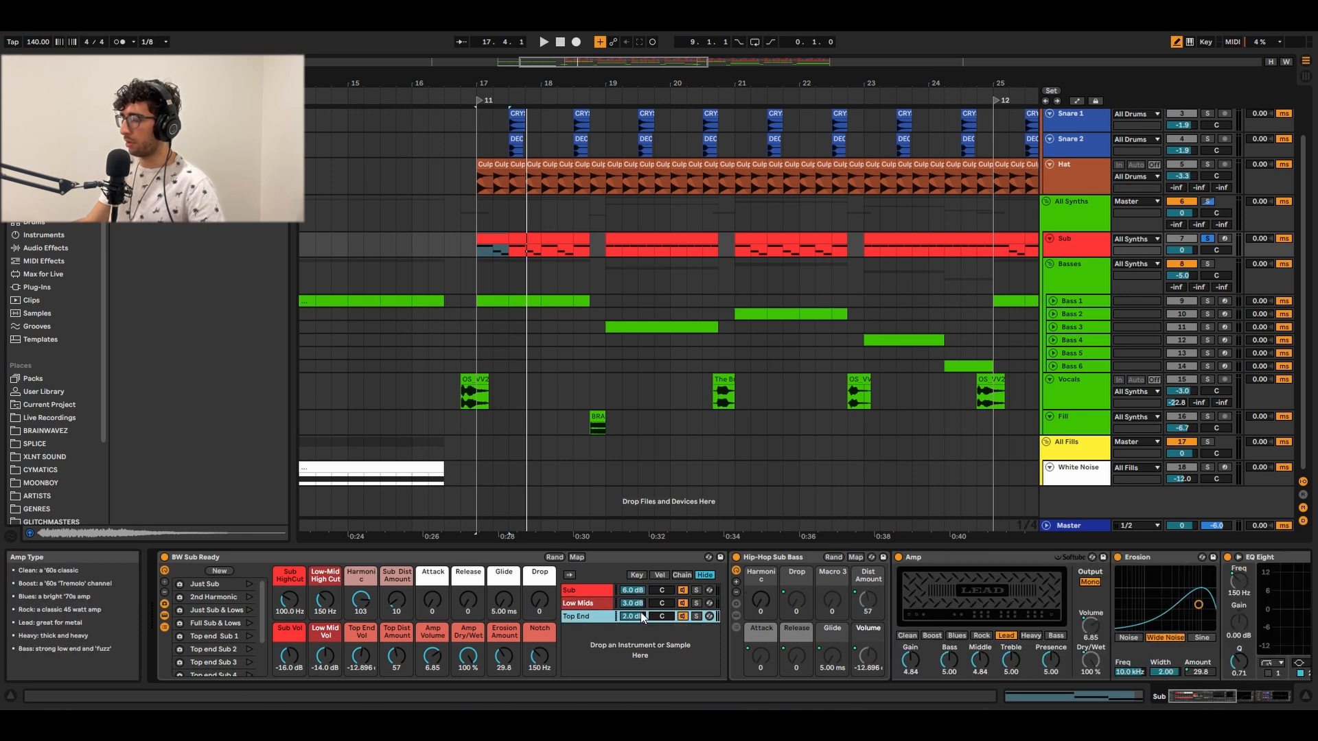
pyautogui.click(595, 591)
pyautogui.press('space')
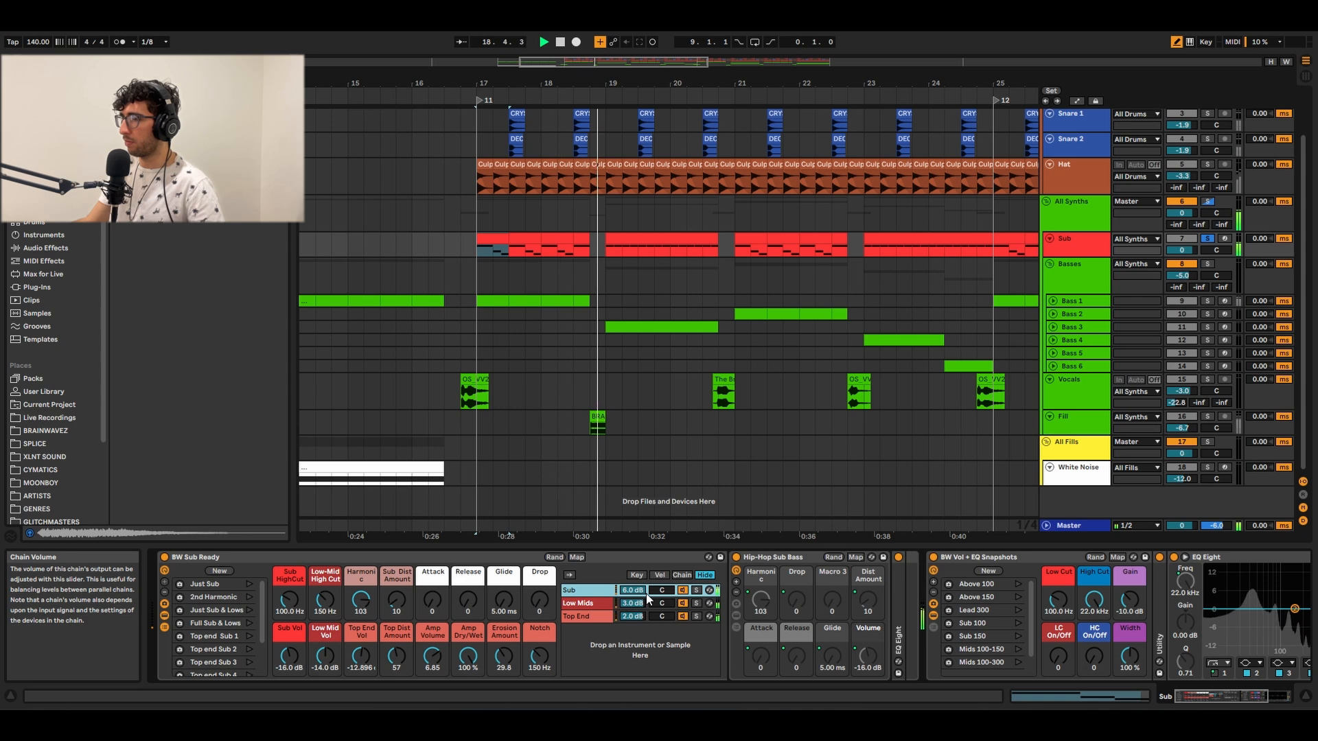
pyautogui.press('space')
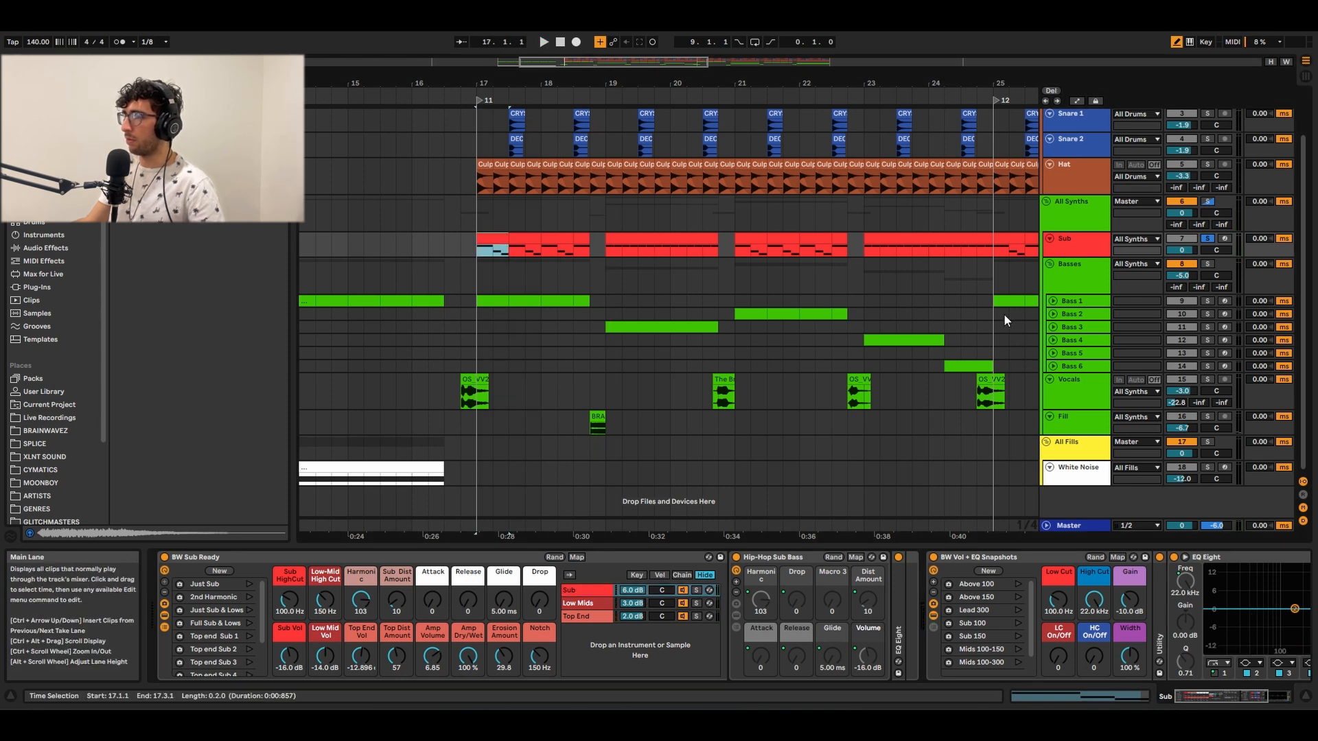
# Unfold the Bass 1 to Bass 6 tracks in the Basses group and play the Sub clip from bar 25
pyautogui.click(1055, 287)
pyautogui.keyDown('alt'); pyautogui.click(1053, 301); pyautogui.keyUp('alt')
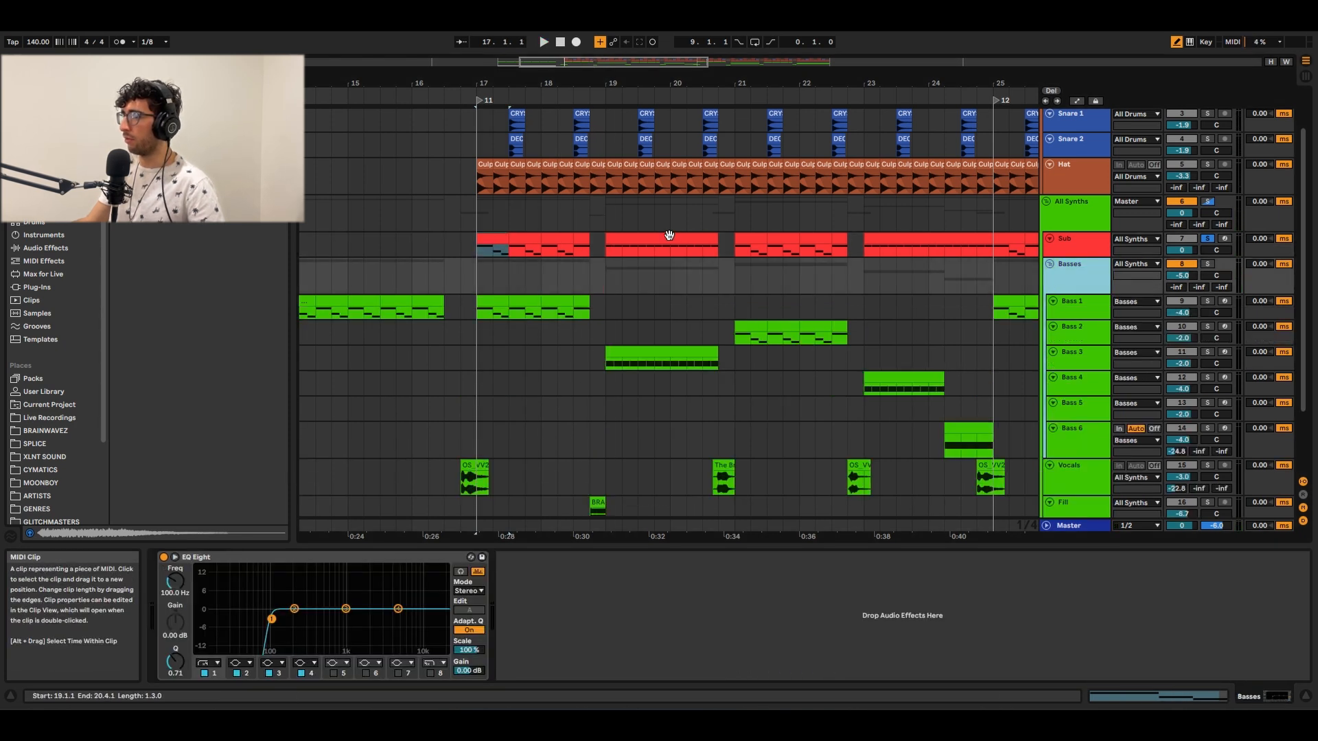
pyautogui.hscroll(5, 793, 288)
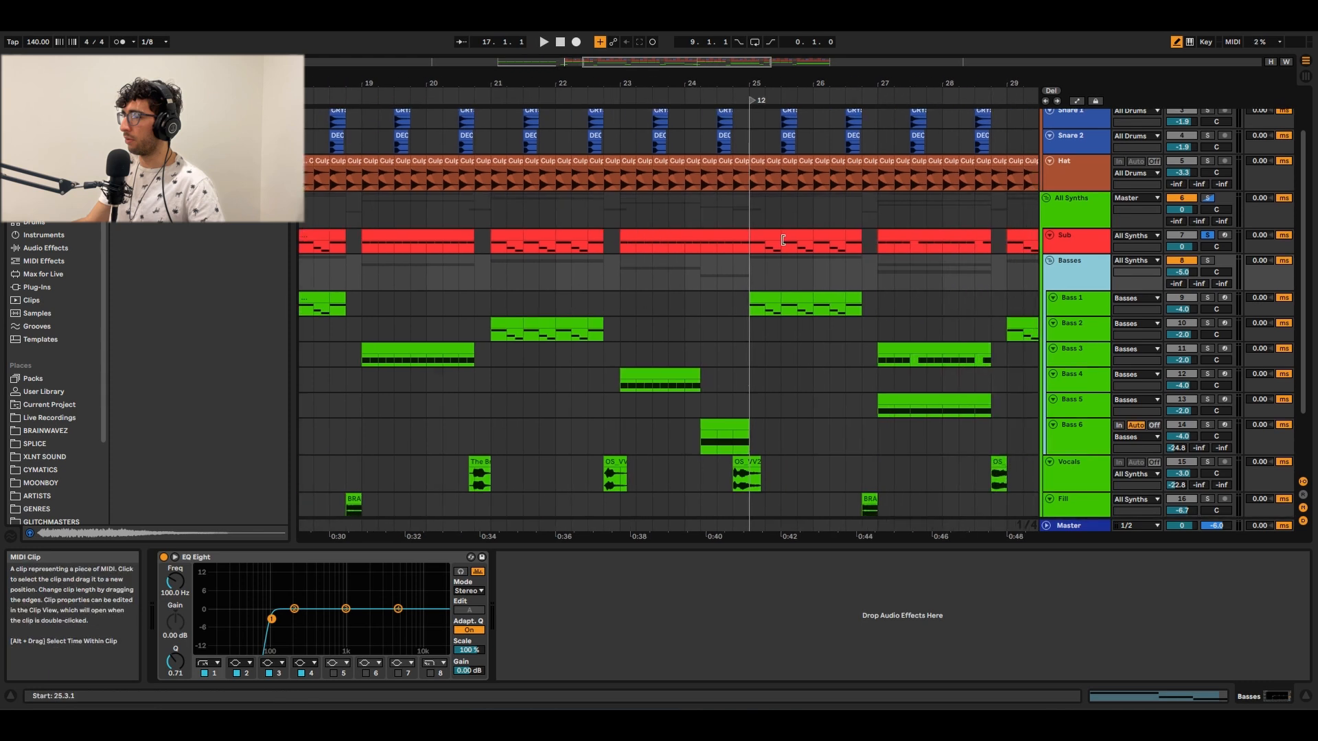
pyautogui.moveTo(750, 246); pyautogui.dragTo(780, 245)
pyautogui.press('space')
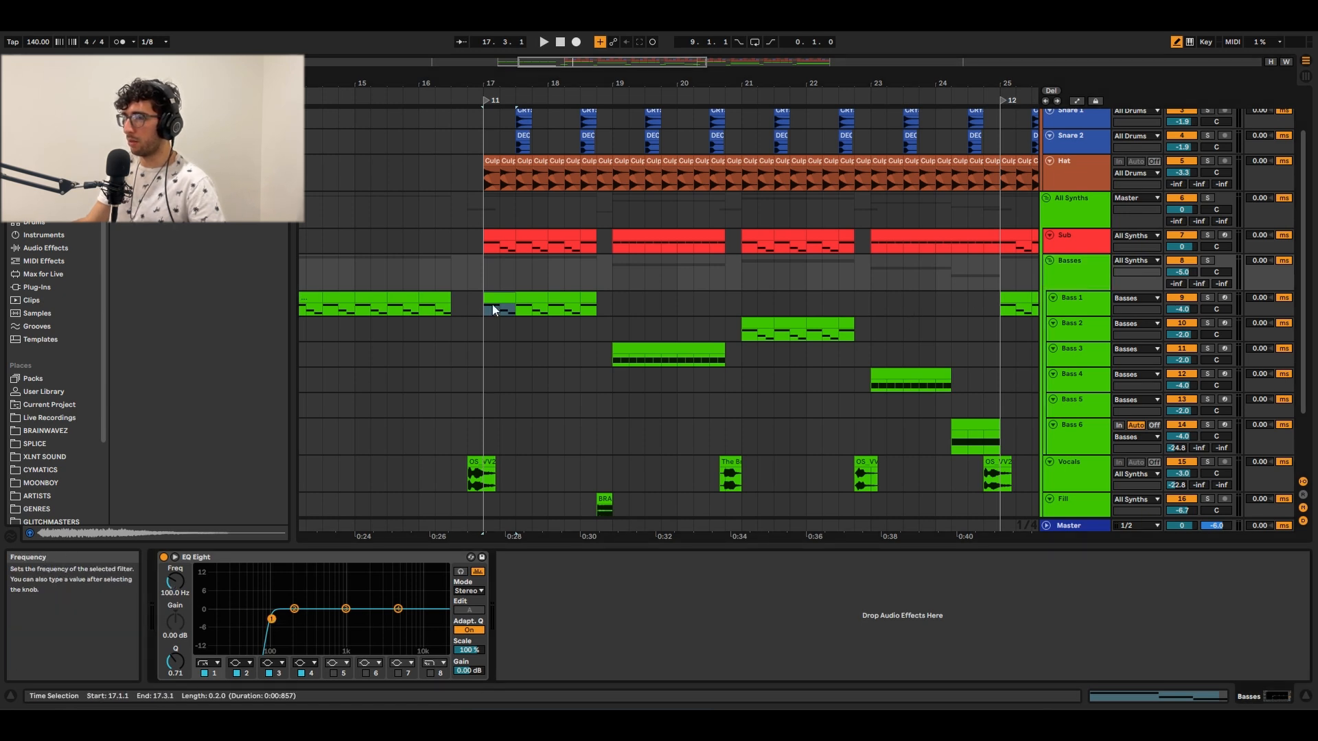
# Solo the Bass 1 track and play its MIDI clip from bar 17
pyautogui.press('Up')
pyautogui.press('Down')
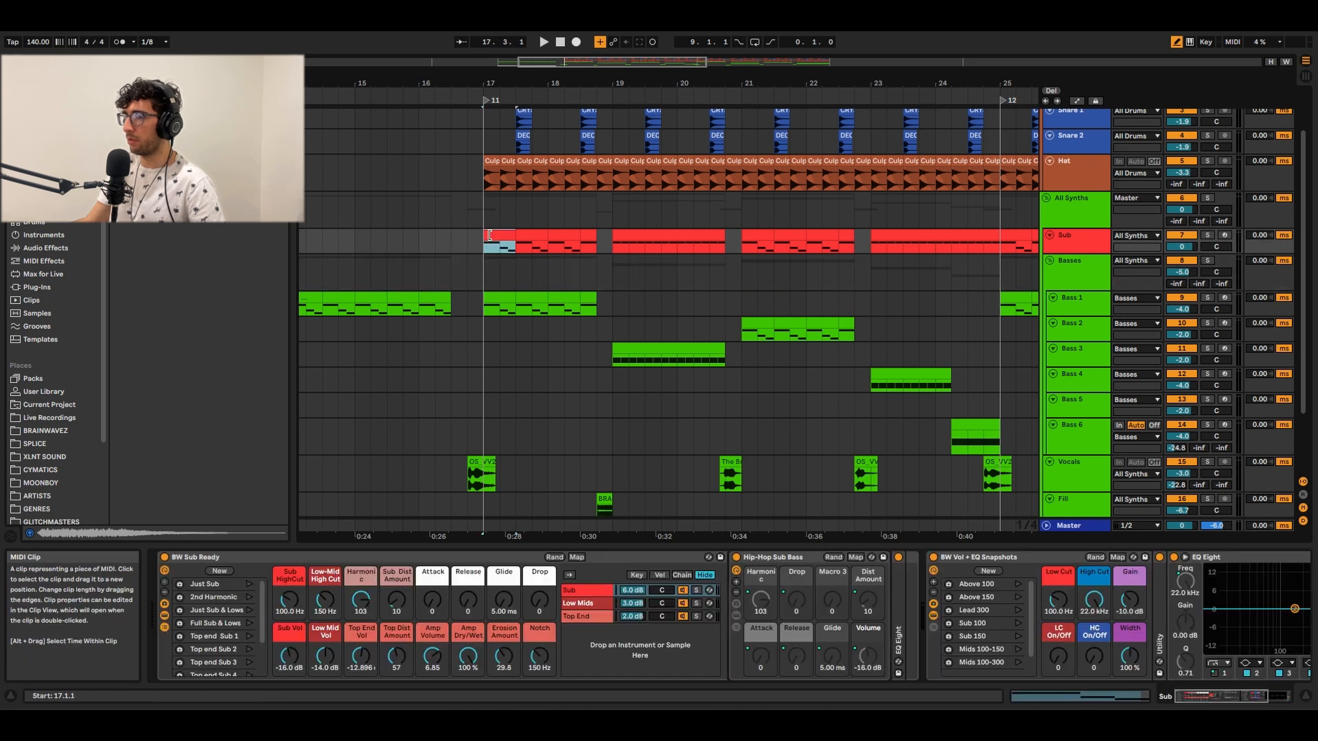
pyautogui.press('Down')
pyautogui.press('s')
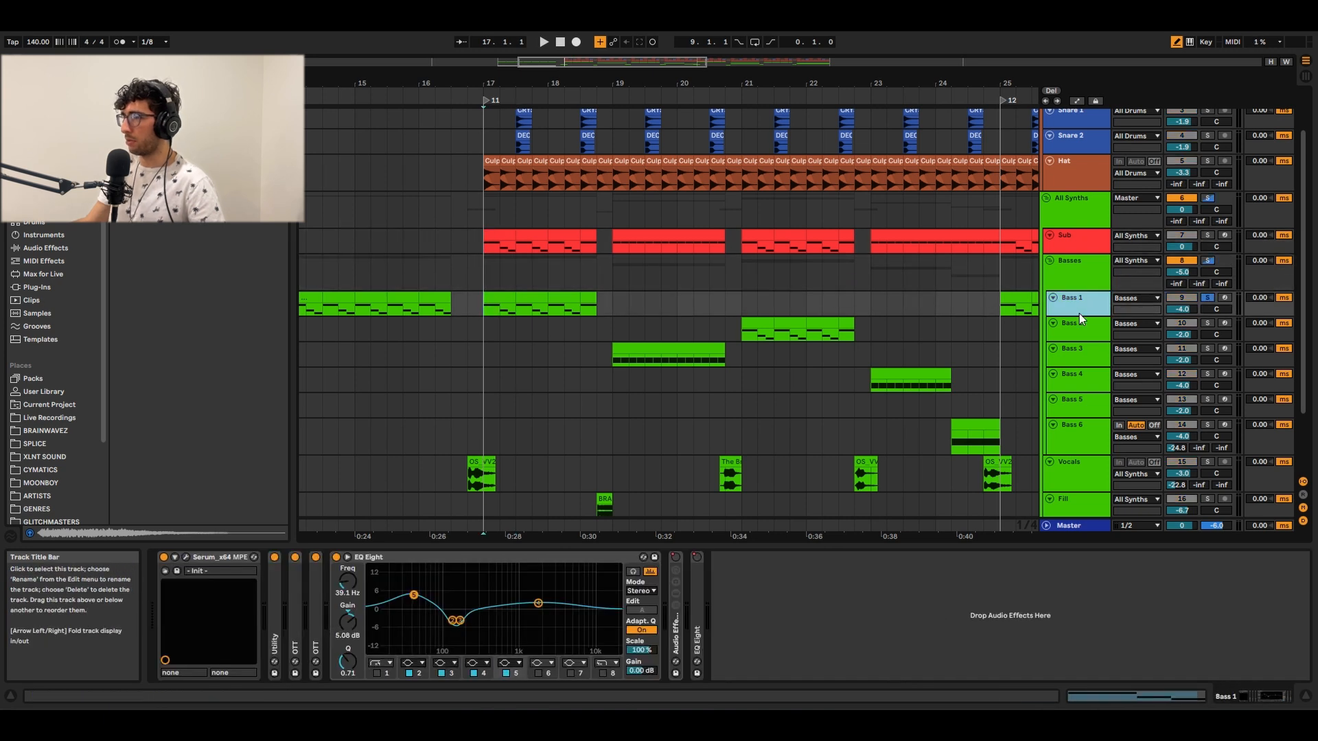
pyautogui.click(488, 298)
pyautogui.press('space')
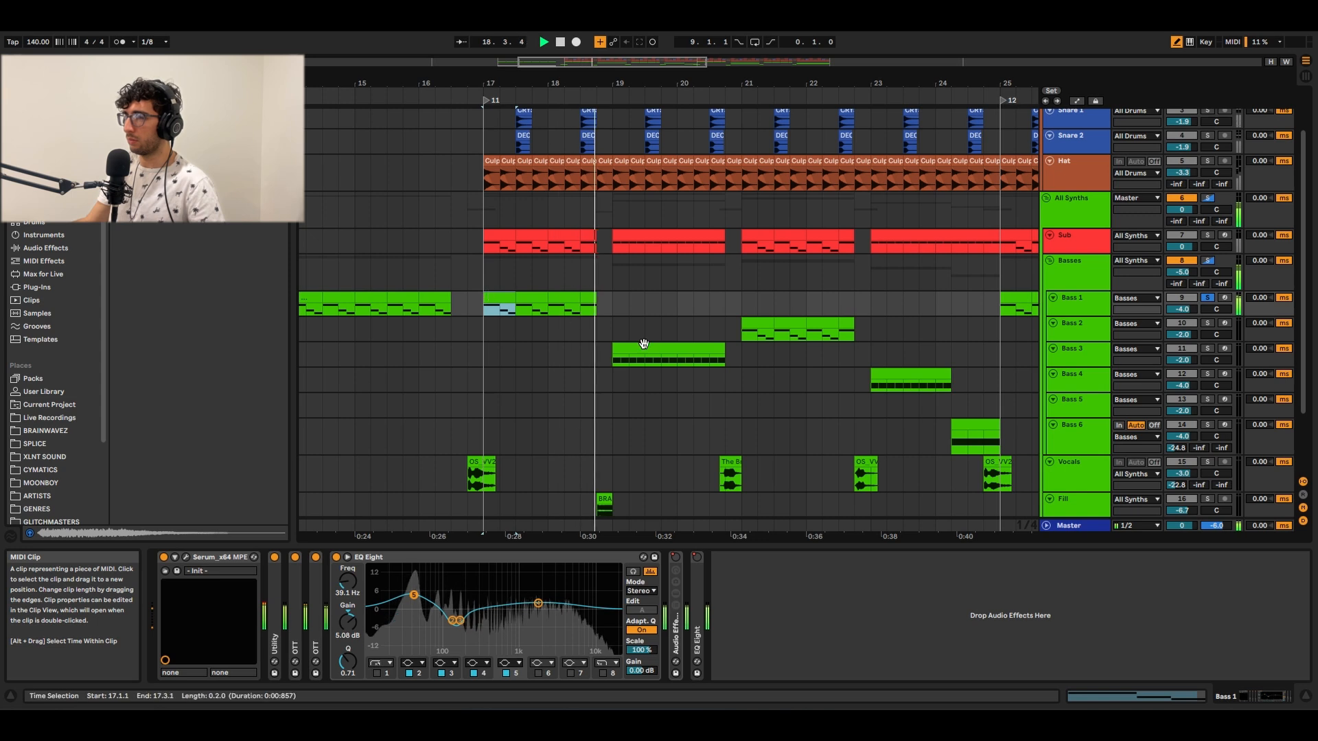
# Stop playback and deactivate the EQ Eight and both OTT effects on Bass 1
pyautogui.click(388, 558)
pyautogui.press('space')
pyautogui.press('0')
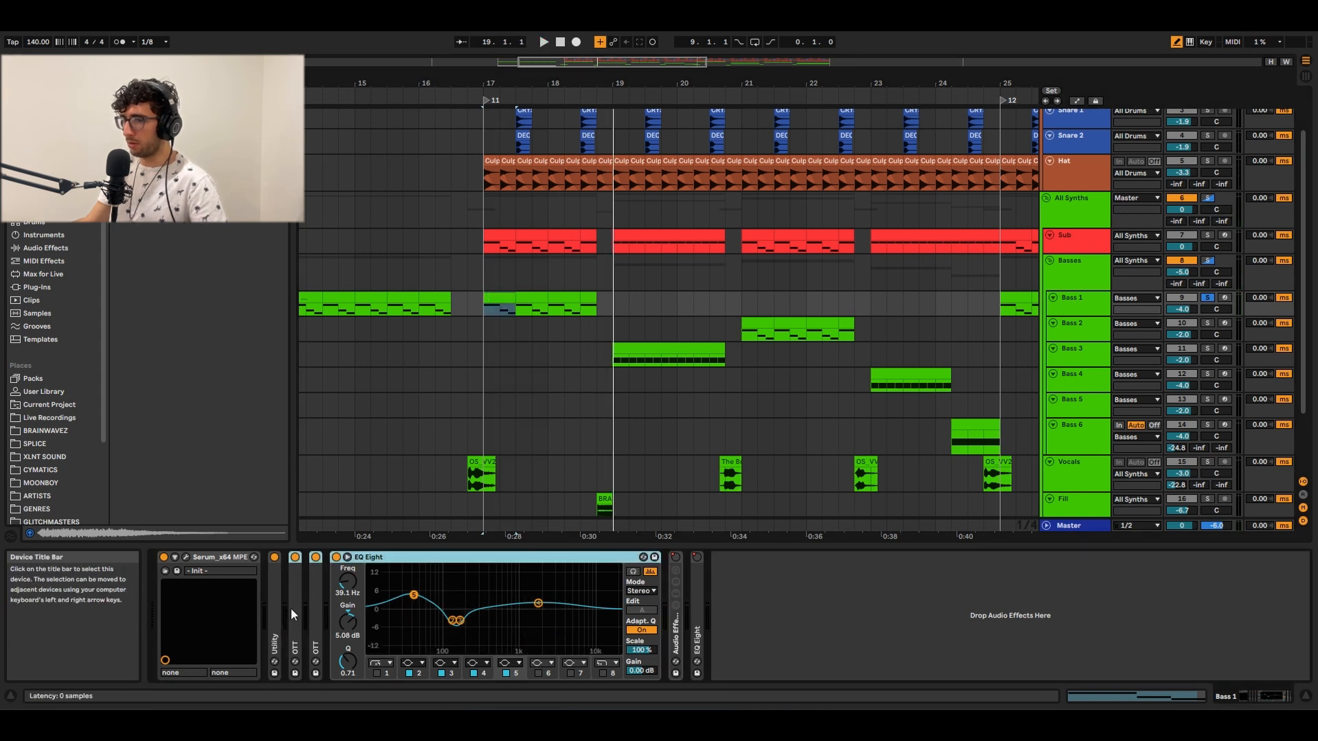
# Open the Serum instrument of Bass 1 and view where OSC A's Monster 2 wavetable sits in the Spectral list
pyautogui.click(186, 558)
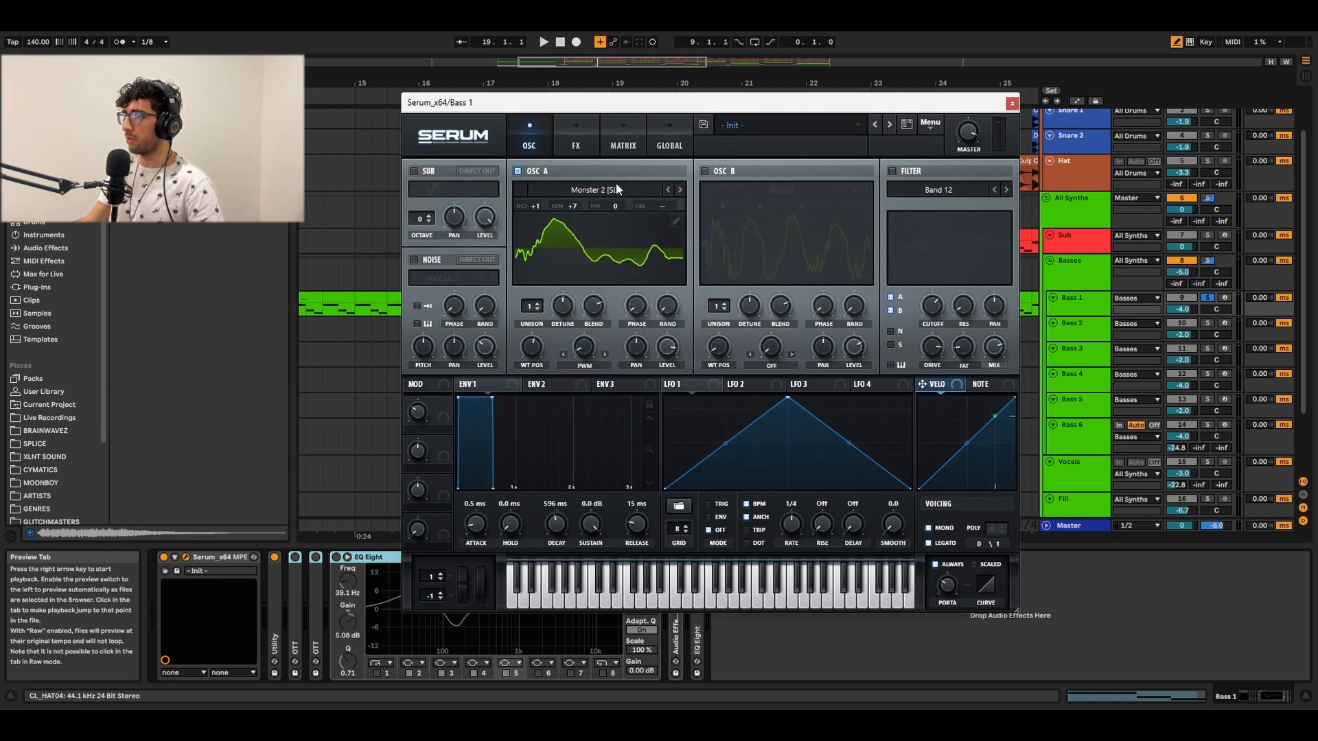
pyautogui.click(614, 187)
pyautogui.moveTo(576, 347)
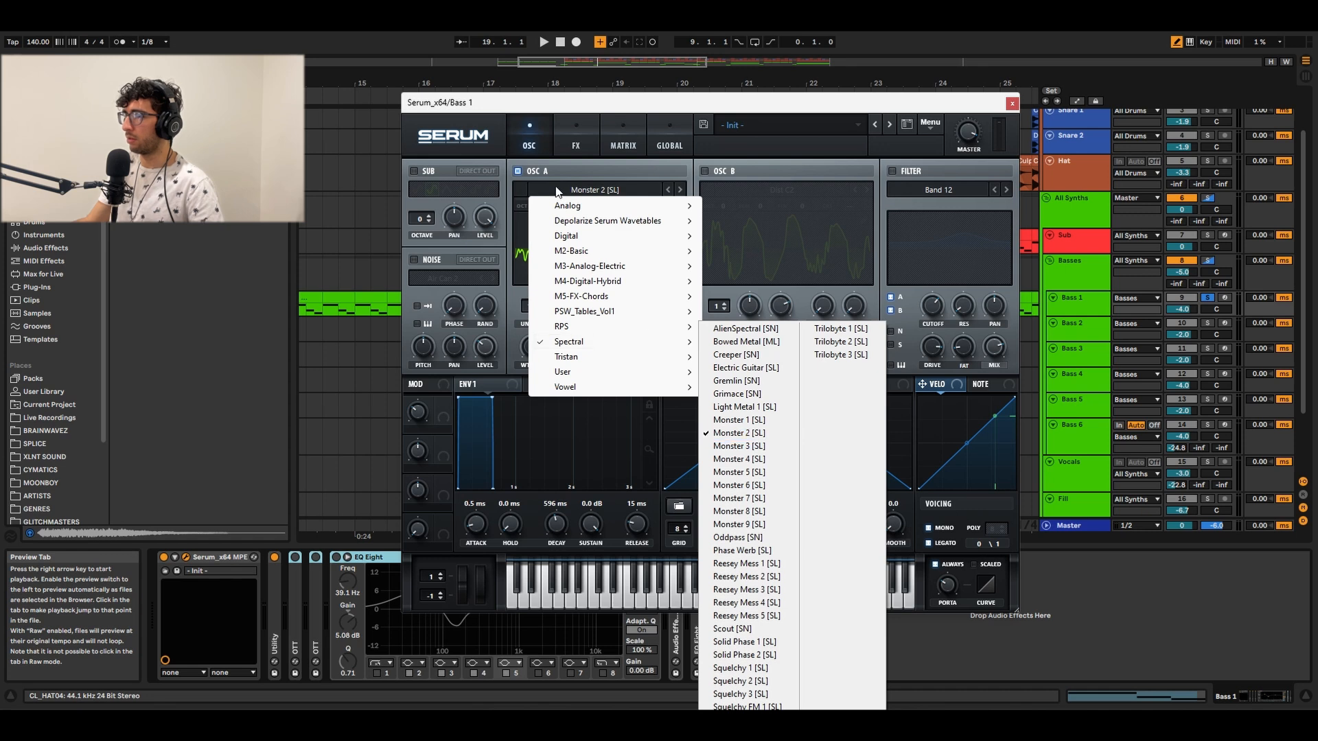
pyautogui.click(607, 173)
pyautogui.press('space')
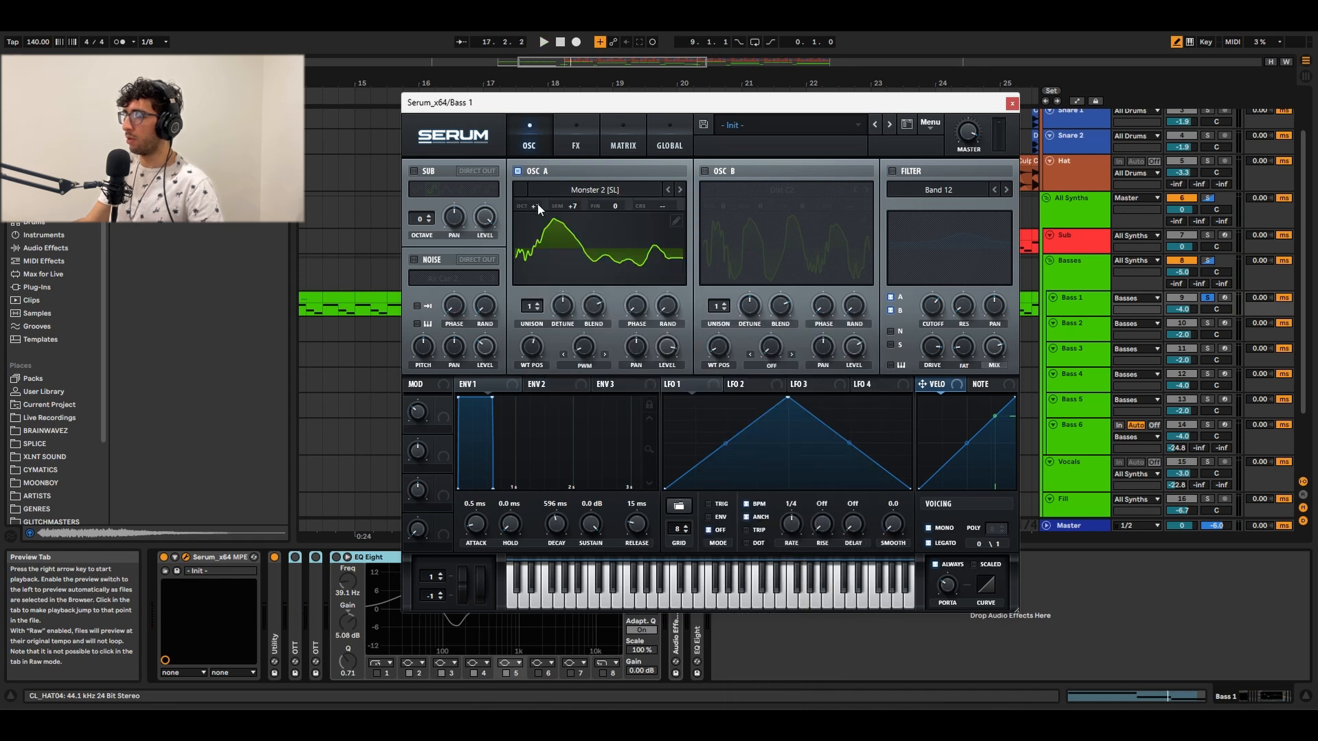
# Set OSC A's warp mode to Off in Serum and play Bass 1 to hear the unwarped sound
pyautogui.click(584, 364)
pyautogui.click(579, 379)
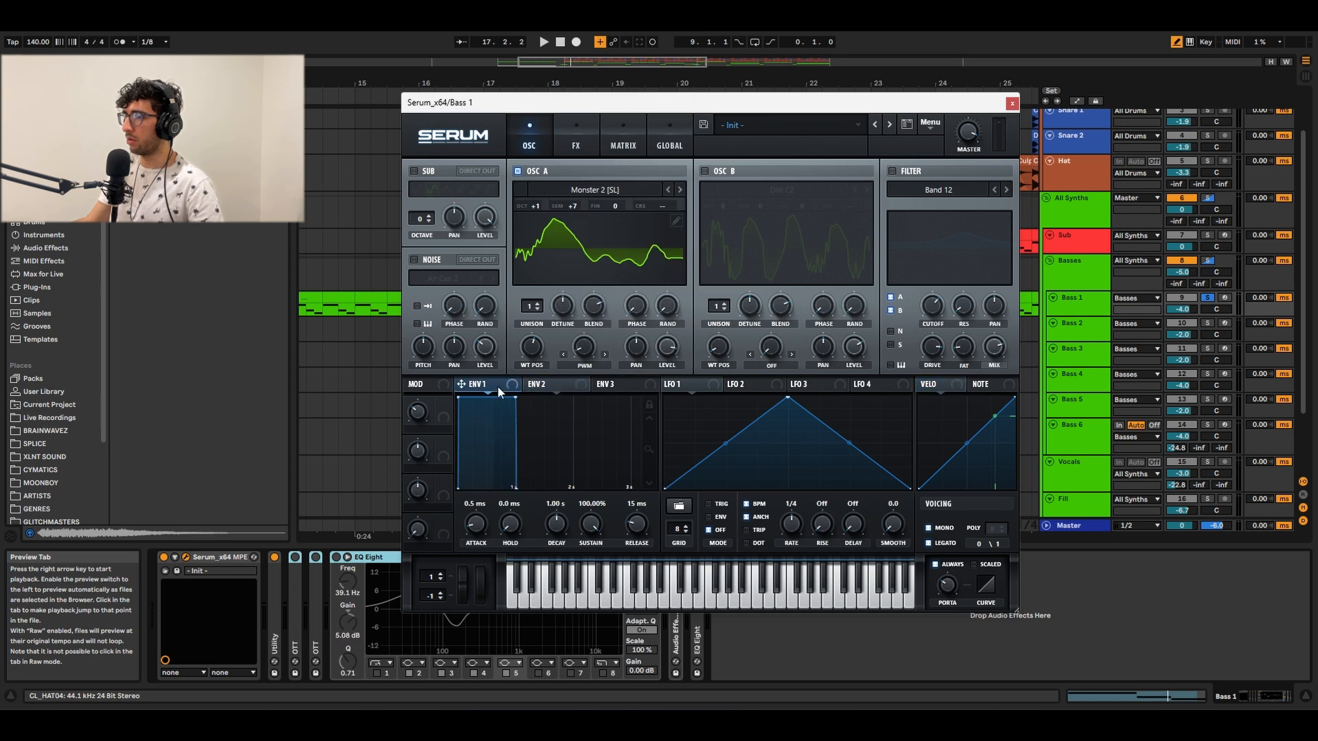
pyautogui.click(584, 365)
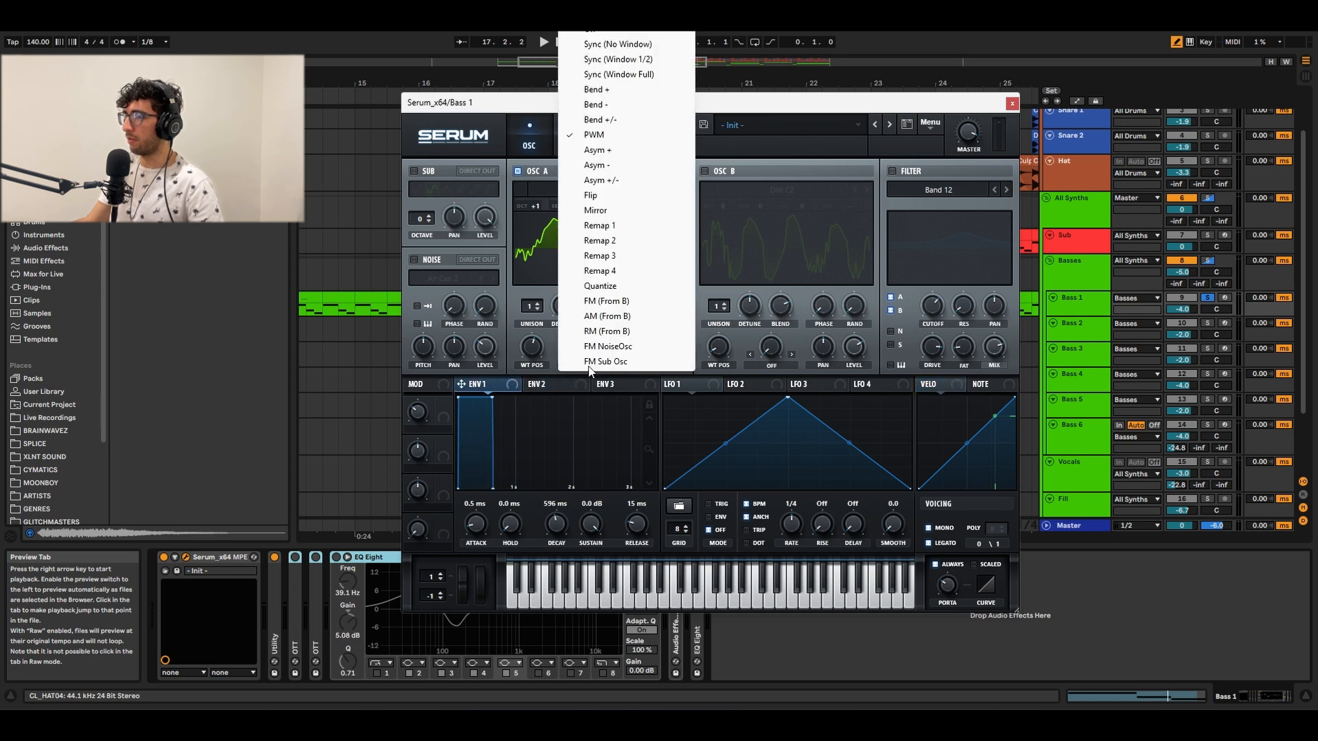
pyautogui.click(597, 44)
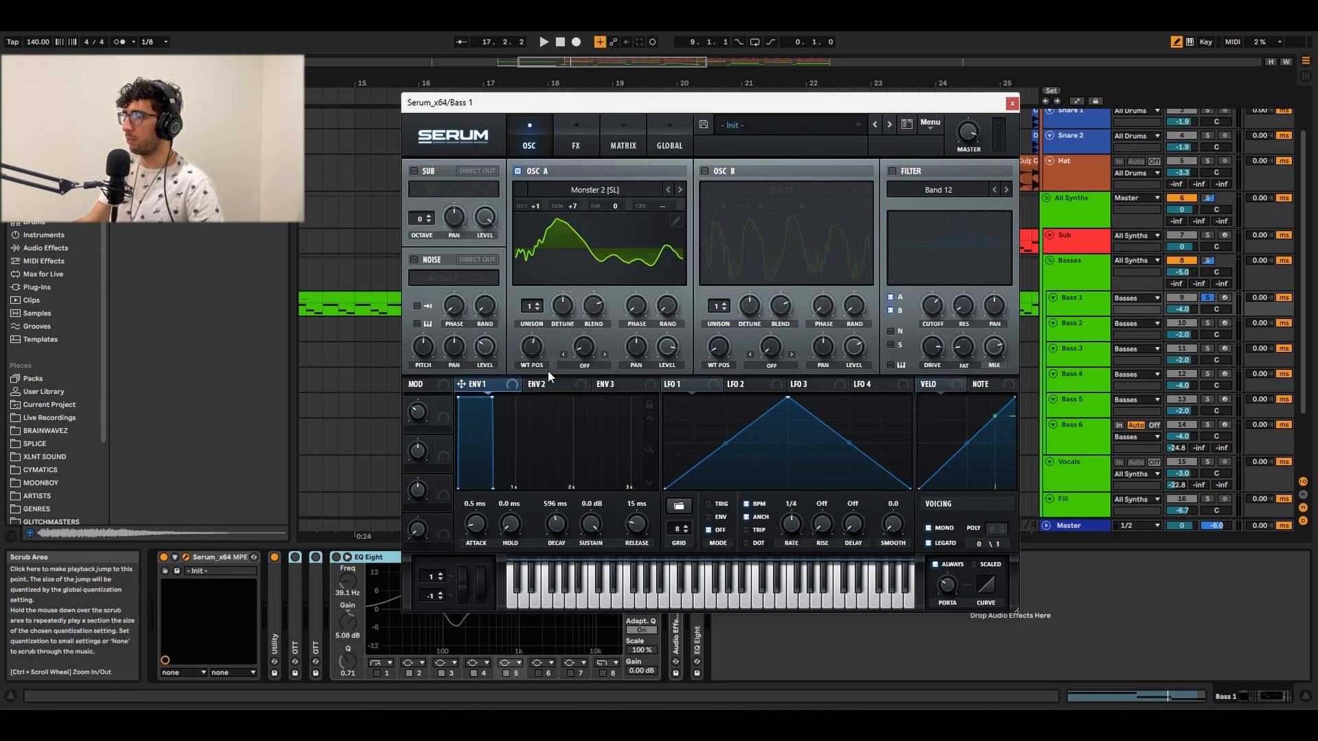
pyautogui.press('space')
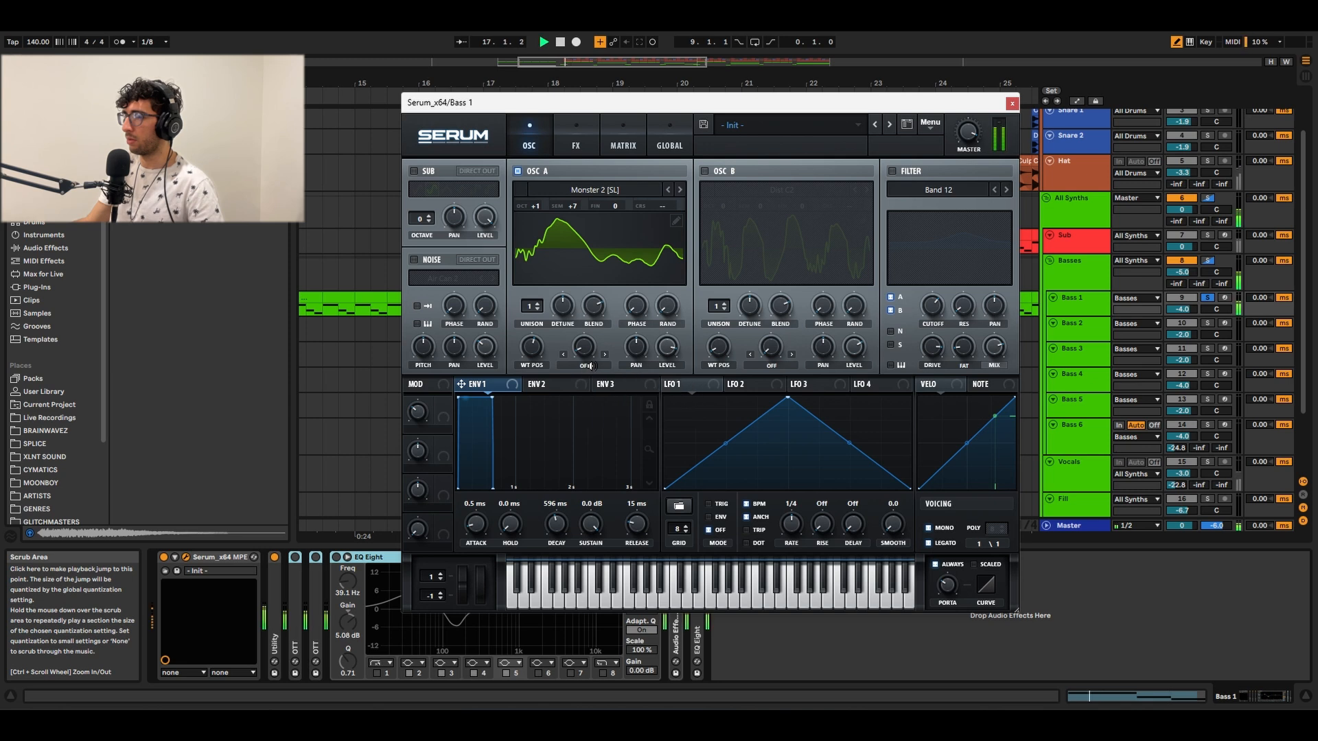
# Set OSC A's warp mode to PWM in Serum and play Bass 1 to hear the warped sound
pyautogui.click(585, 365)
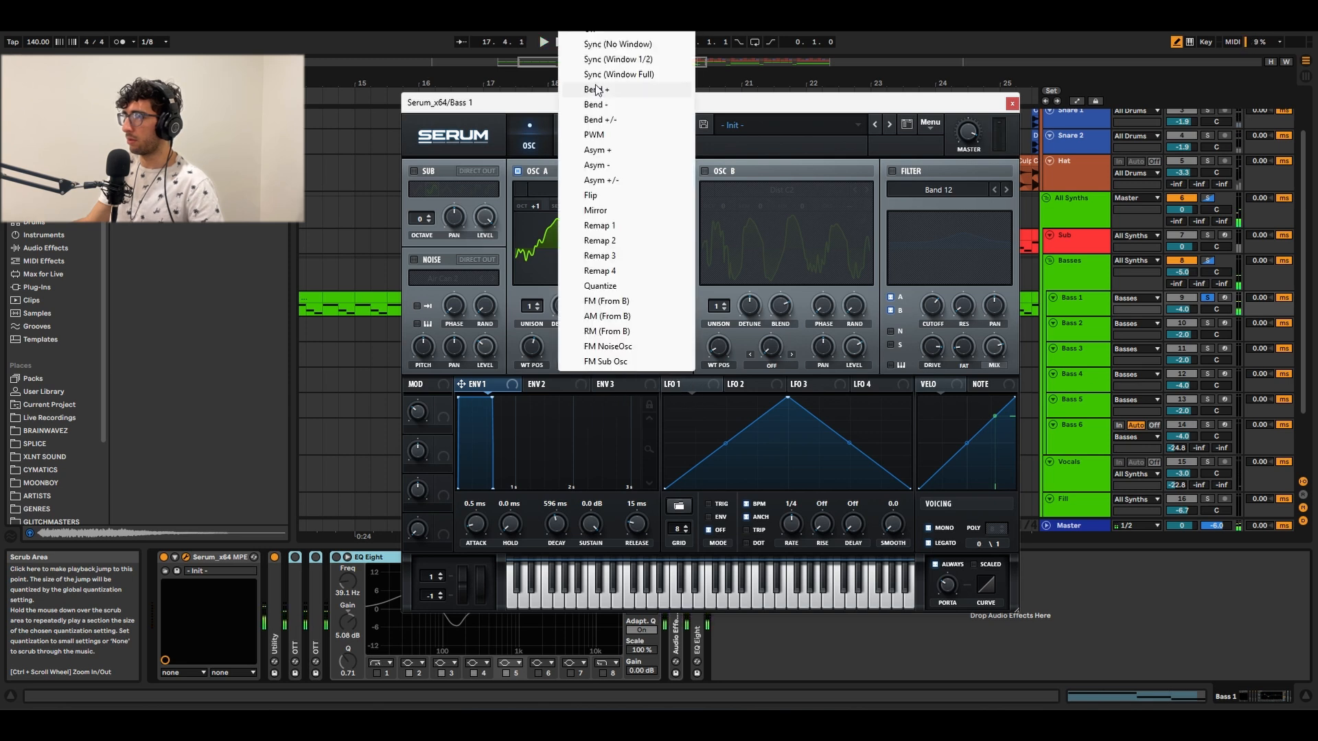
pyautogui.click(607, 136)
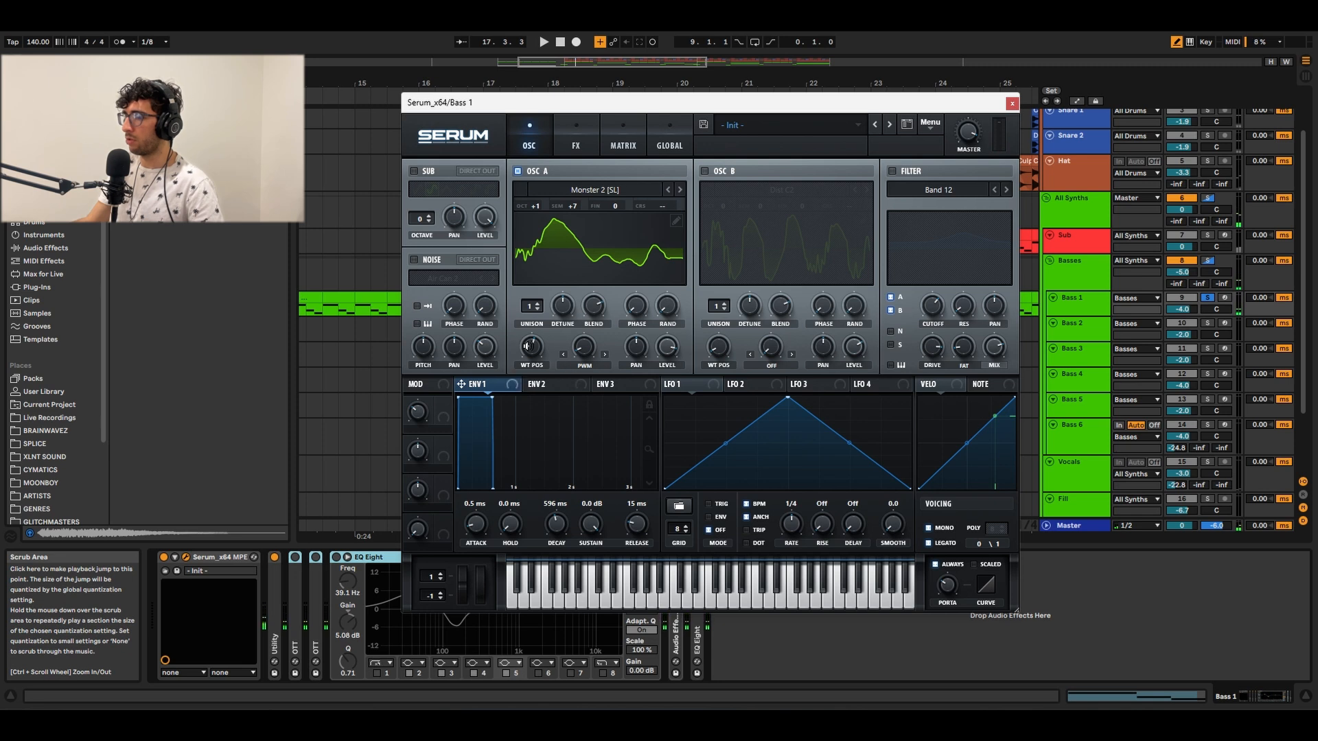
pyautogui.moveTo(674, 347)
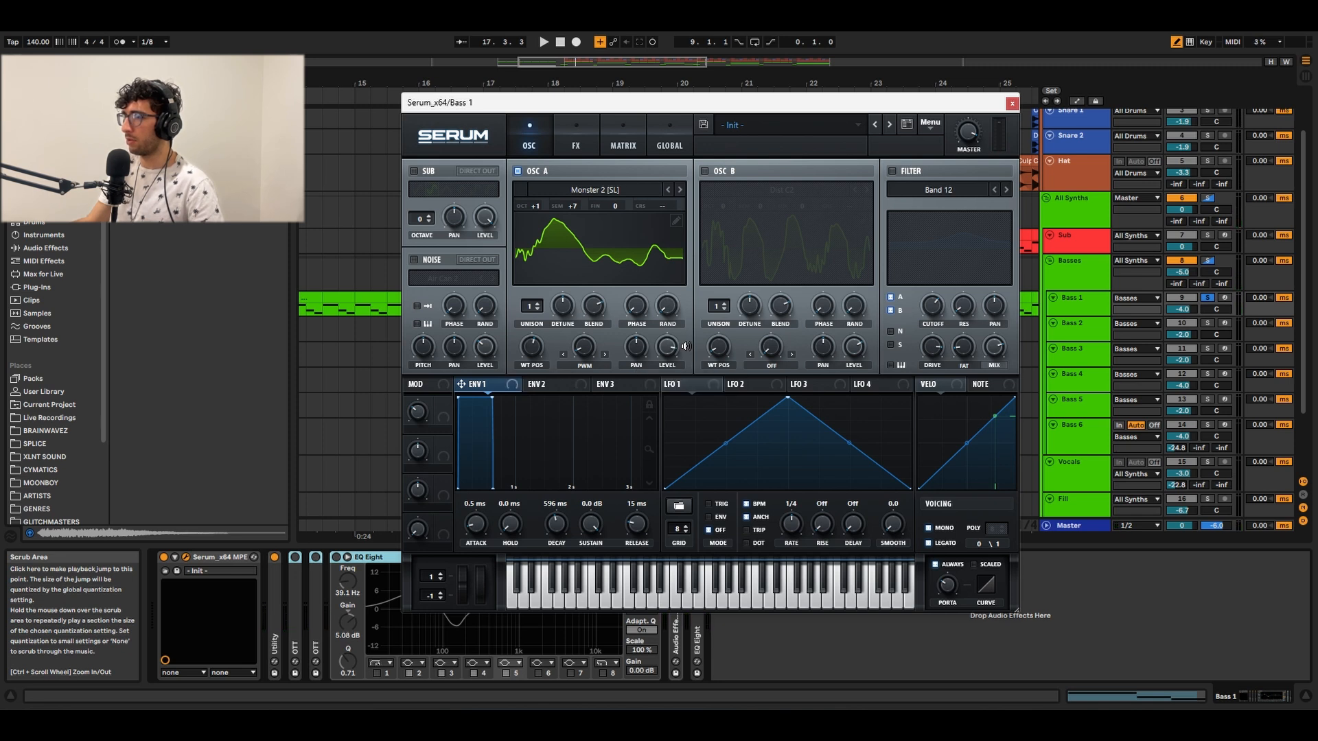
pyautogui.press('space')
pyautogui.press('space')
# Turn on OSC B and view where its Dist C2 wavetable sits in the Digital list
pyautogui.click(718, 171)
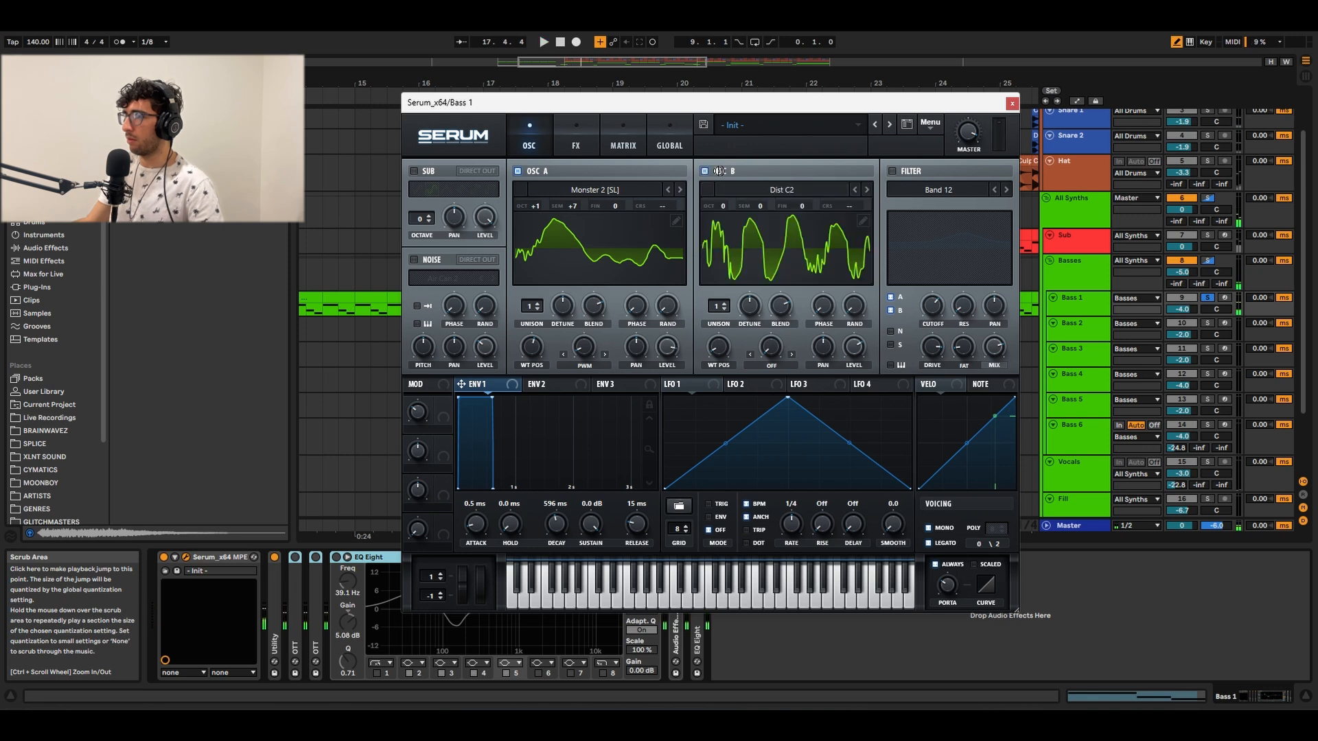
pyautogui.click(764, 192)
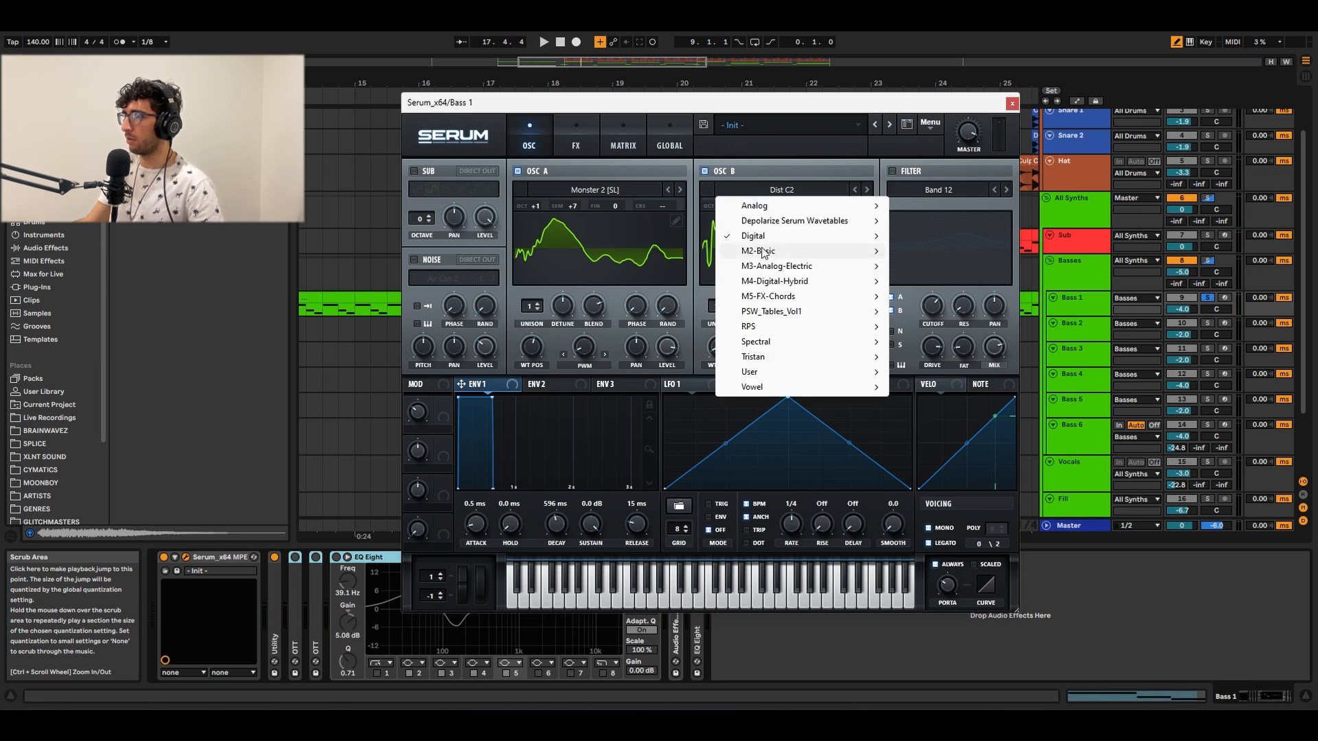
pyautogui.moveTo(776, 240)
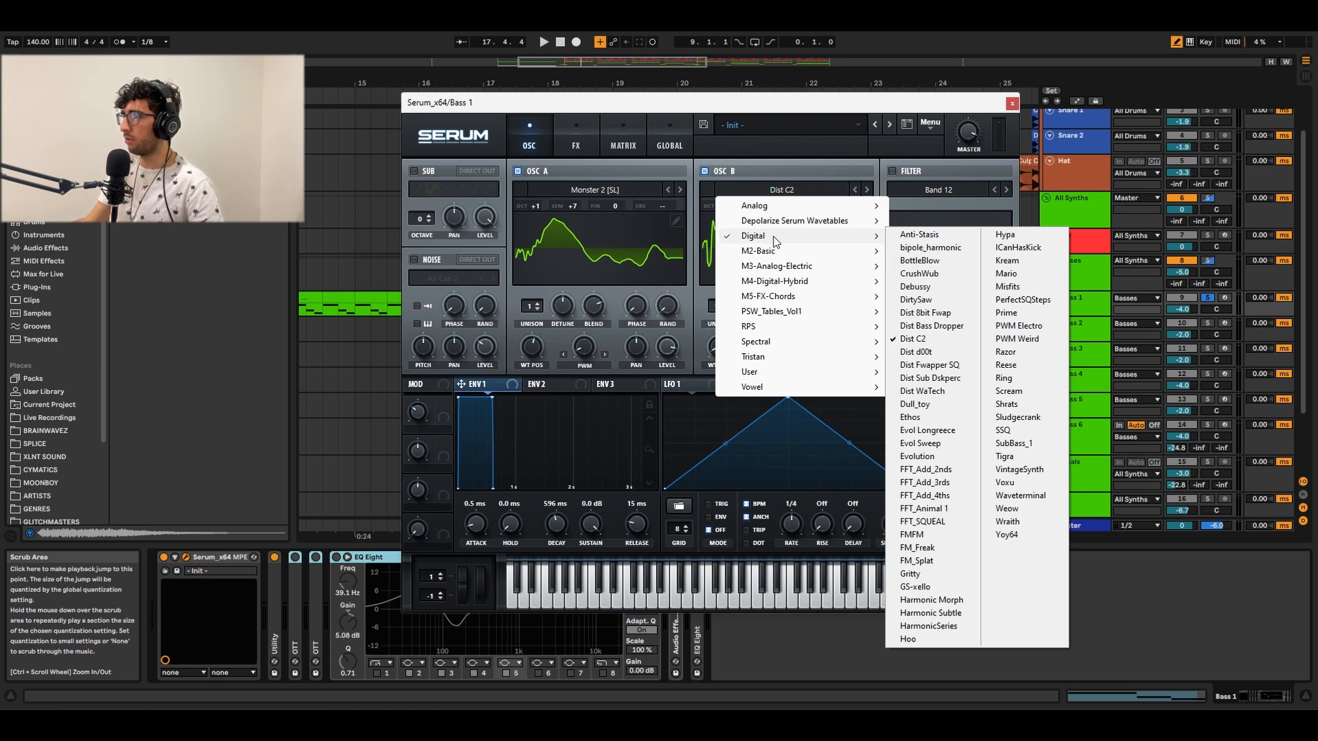
pyautogui.click(778, 165)
# Play Bass 1 with both oscillators and check OSC B's wavetable position and level
pyautogui.press('space')
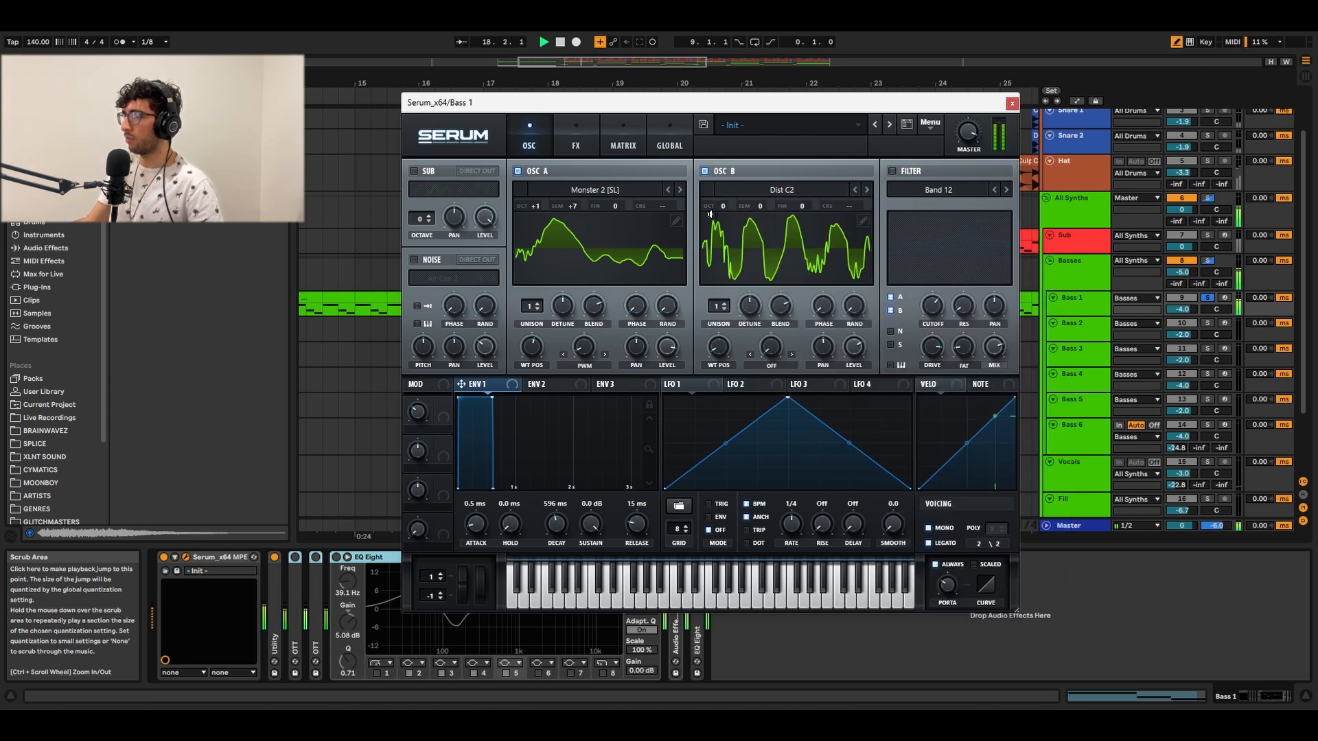
pyautogui.press('space')
pyautogui.moveTo(718, 348)
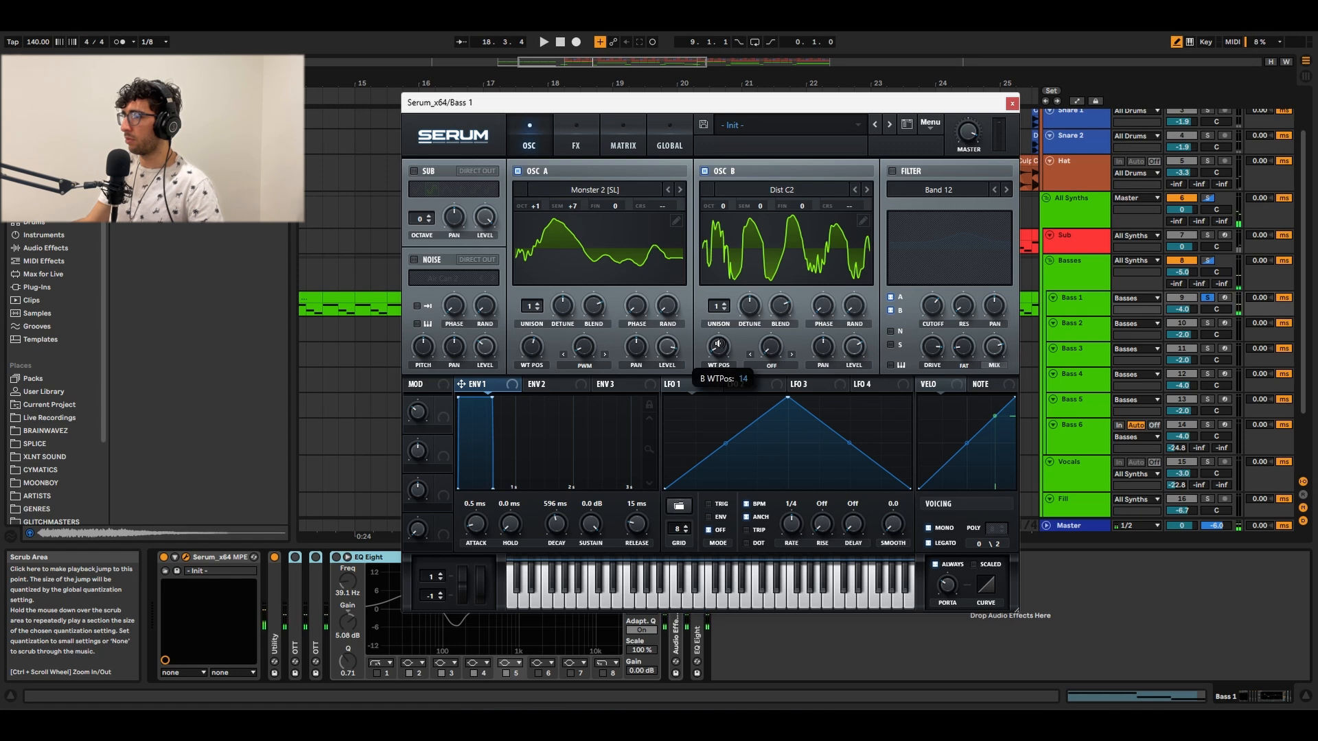
pyautogui.moveTo(854, 351)
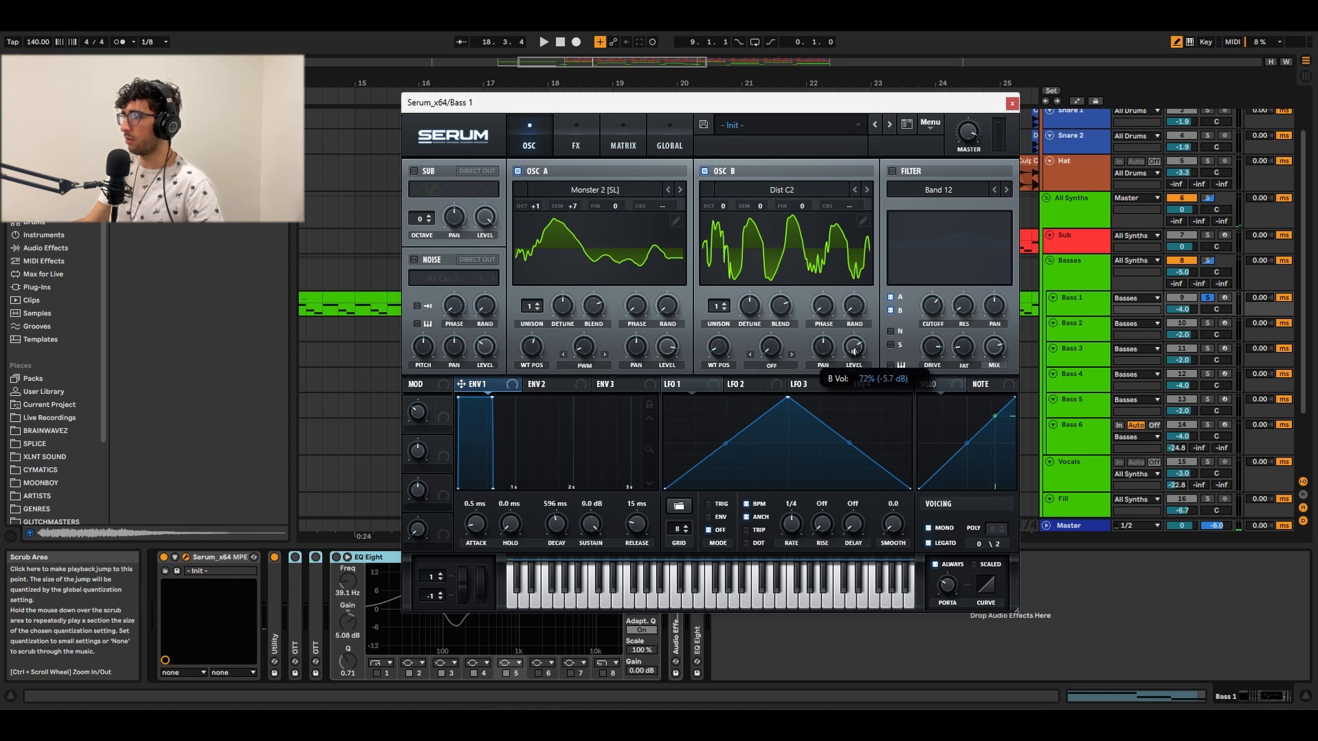
pyautogui.press('space')
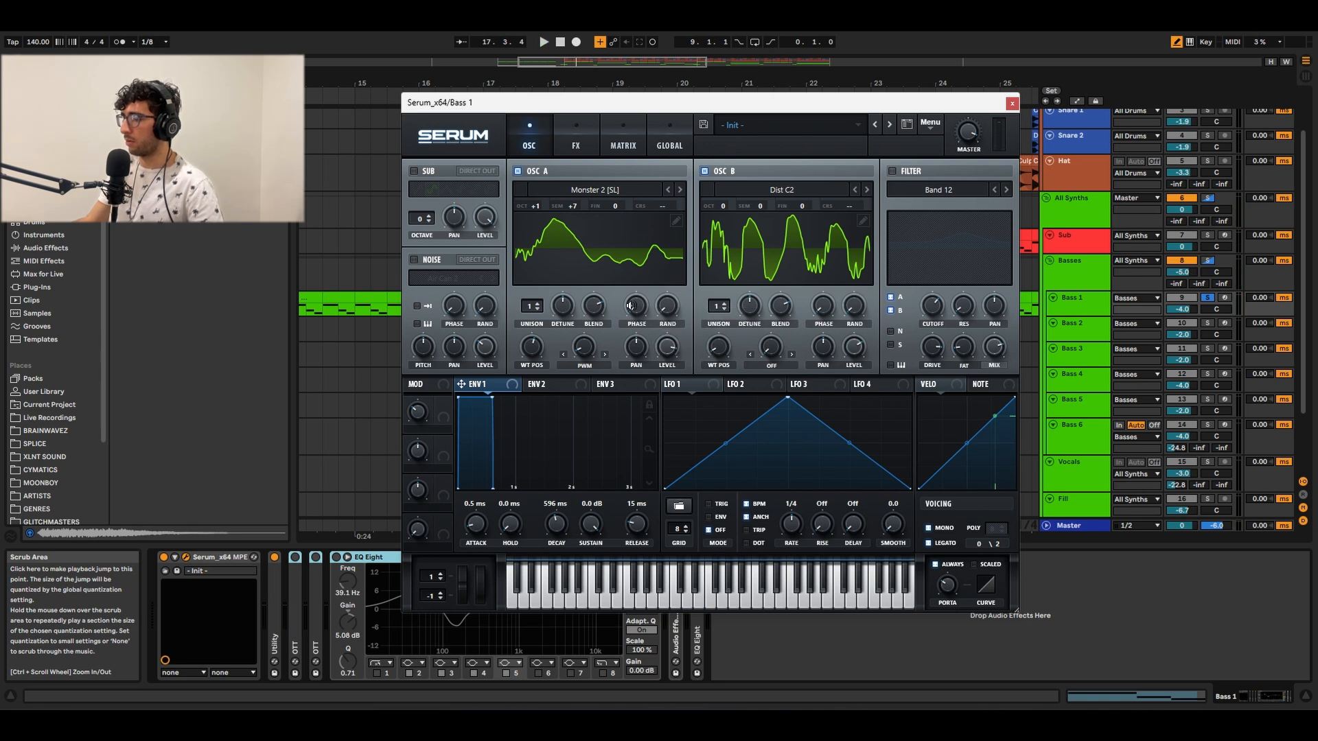
# Turn on Serum's sub oscillator and the Air Can 2 noise, check the noise level and listen to Bass 1
pyautogui.press('space')
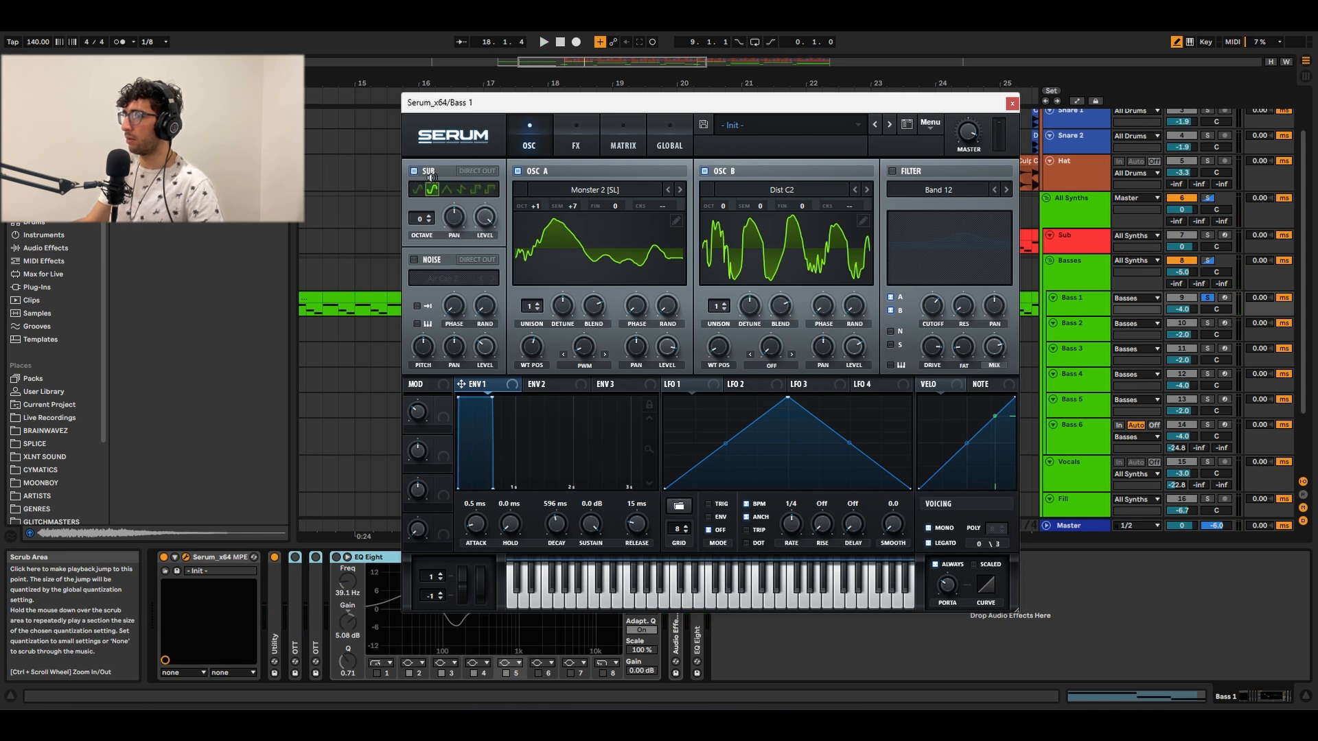
pyautogui.press('space')
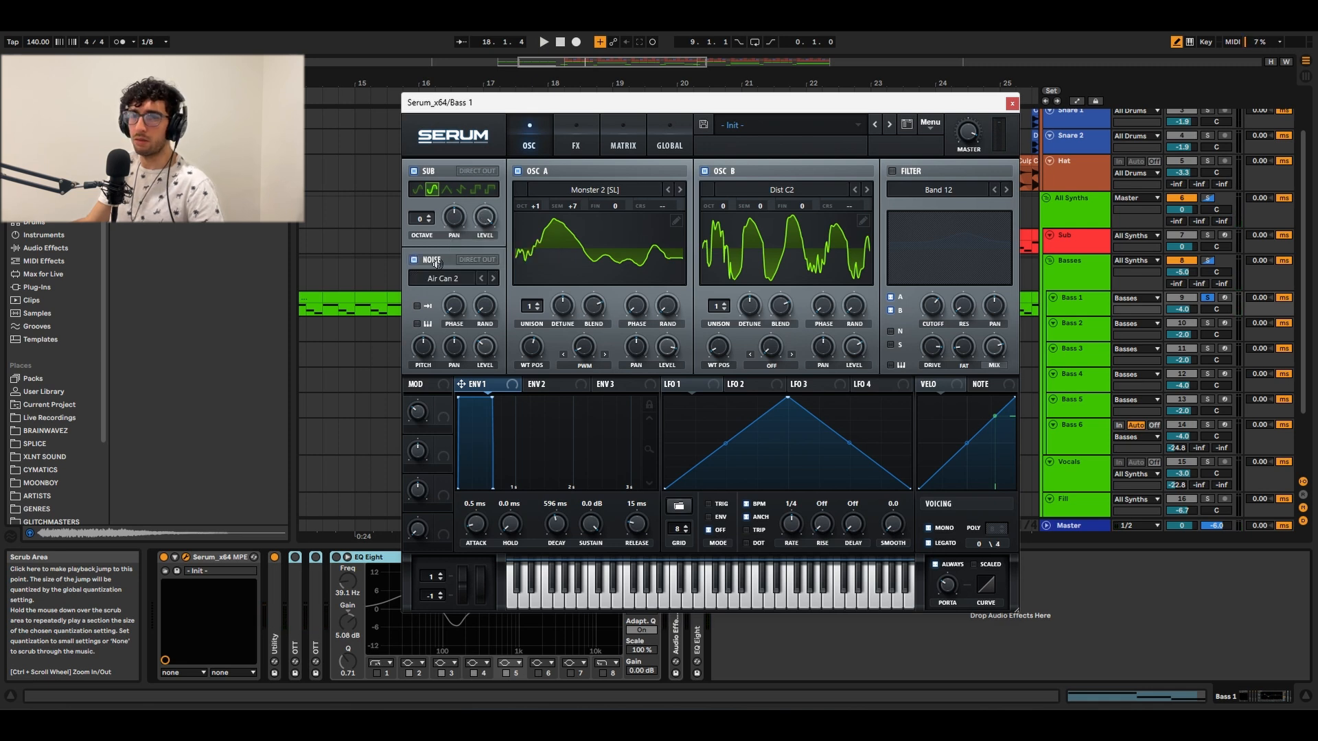
pyautogui.moveTo(484, 348)
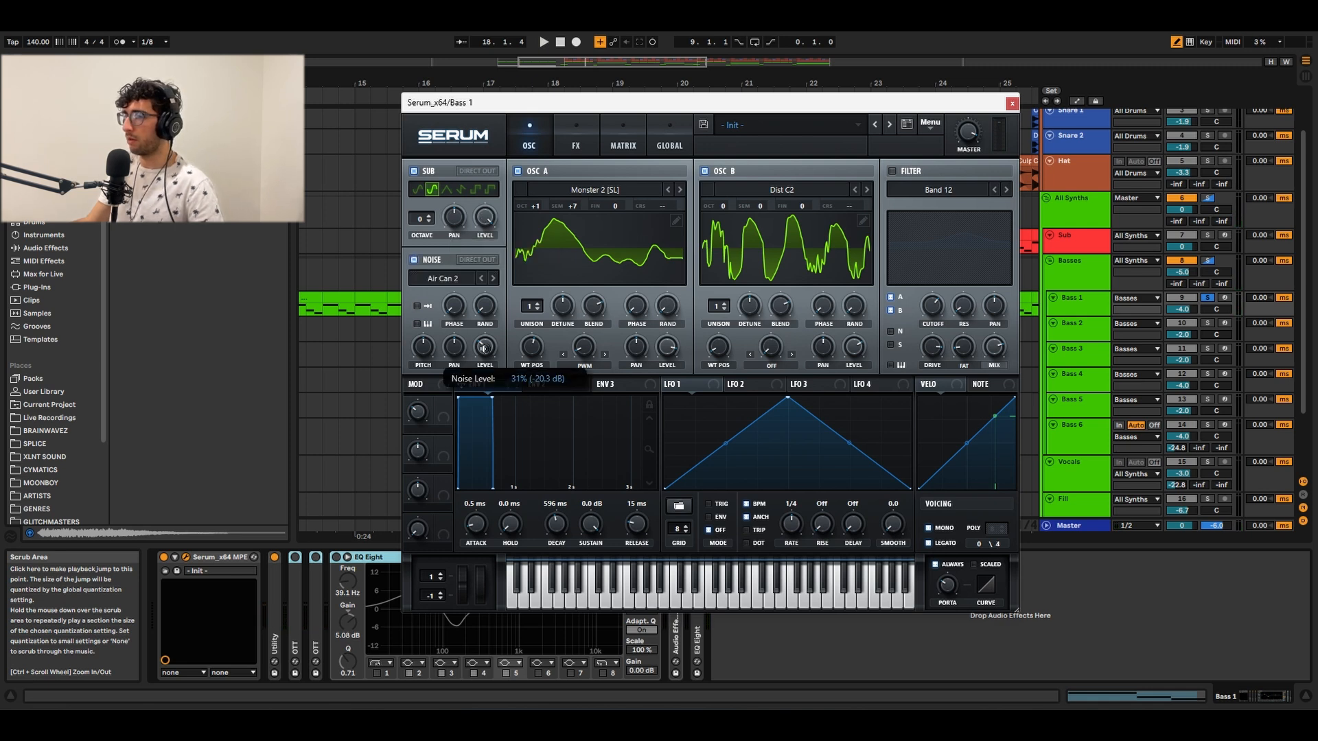
pyautogui.press('space')
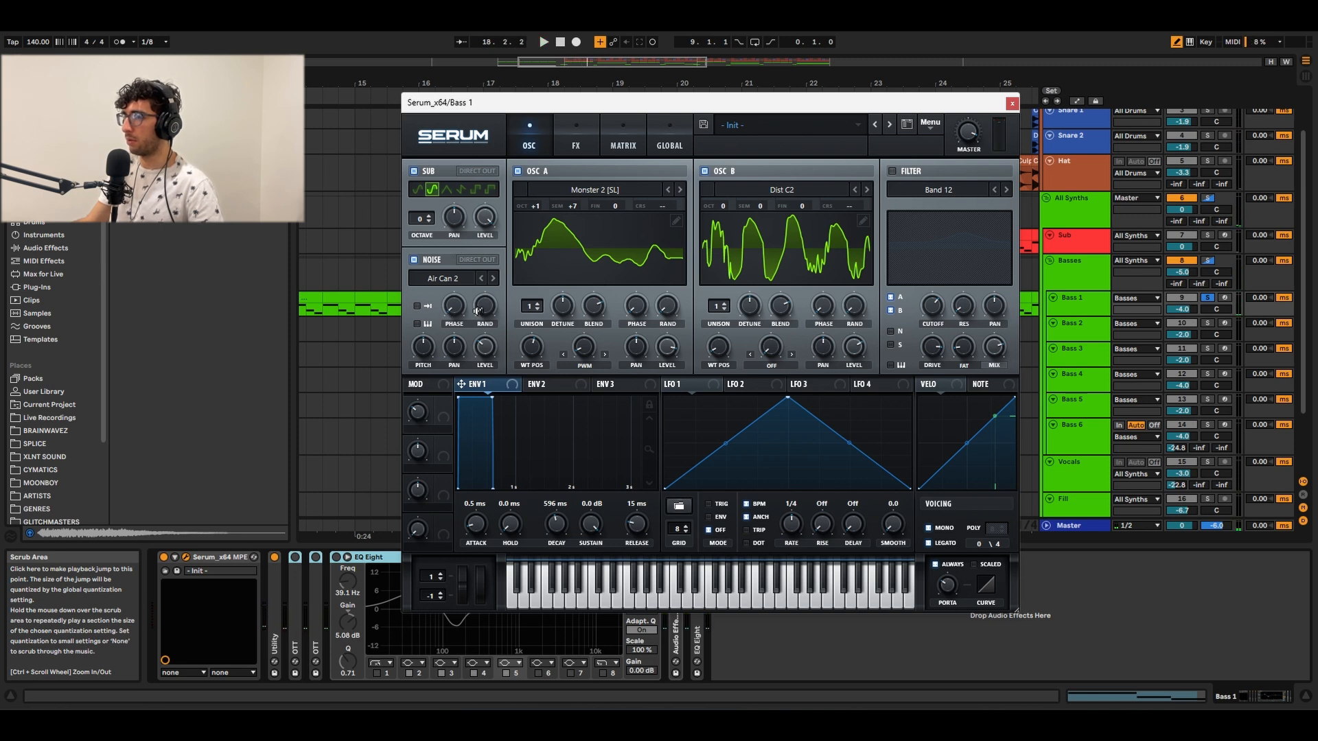
# Turn on the Band 12 filter, check its cutoff, fat setting and oscillator routing, and play Bass 1 through it
pyautogui.click(898, 172)
pyautogui.moveTo(934, 309)
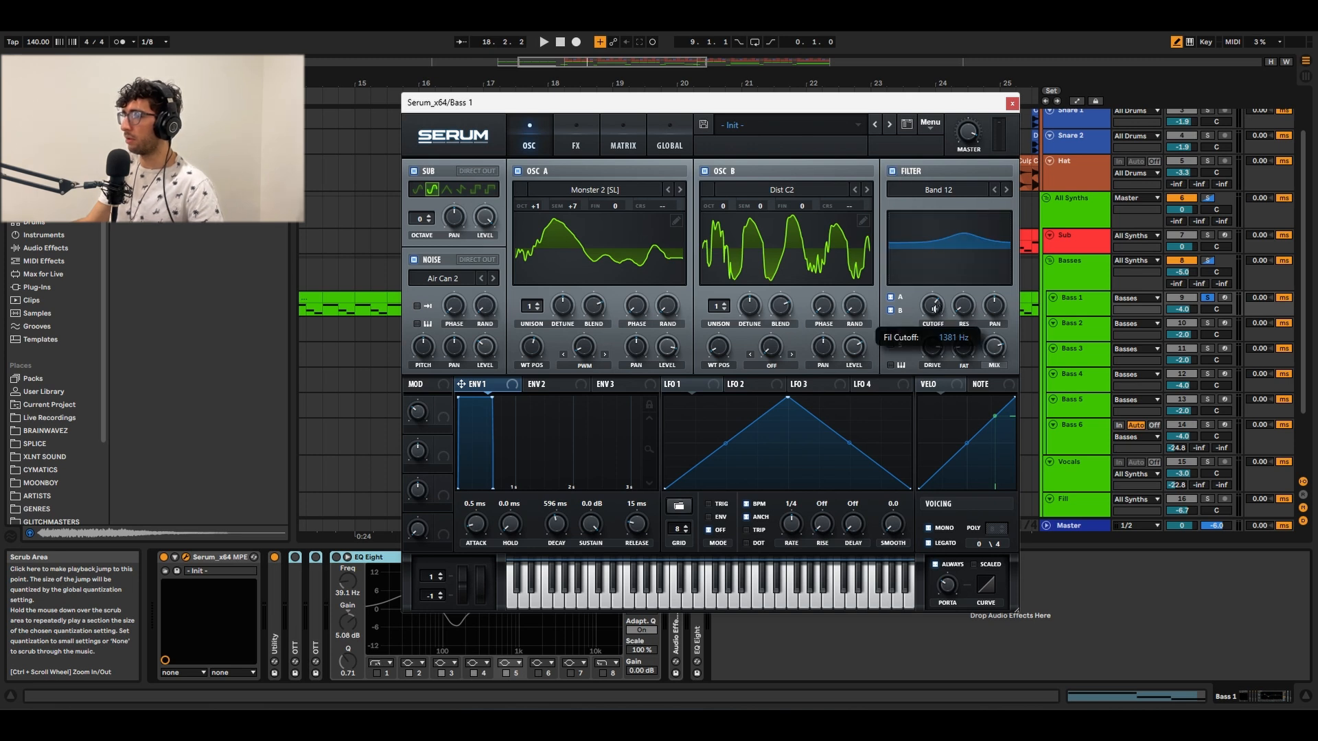
pyautogui.moveTo(936, 348)
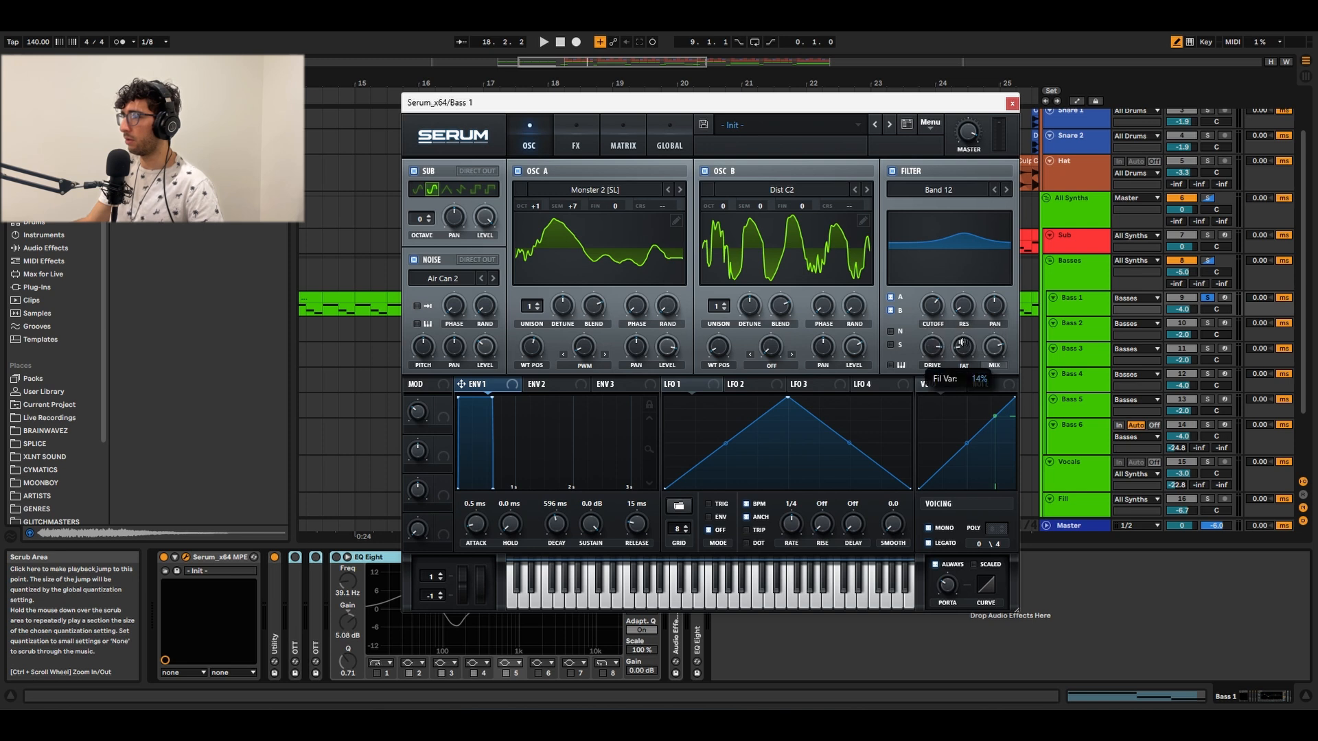
pyautogui.press('space')
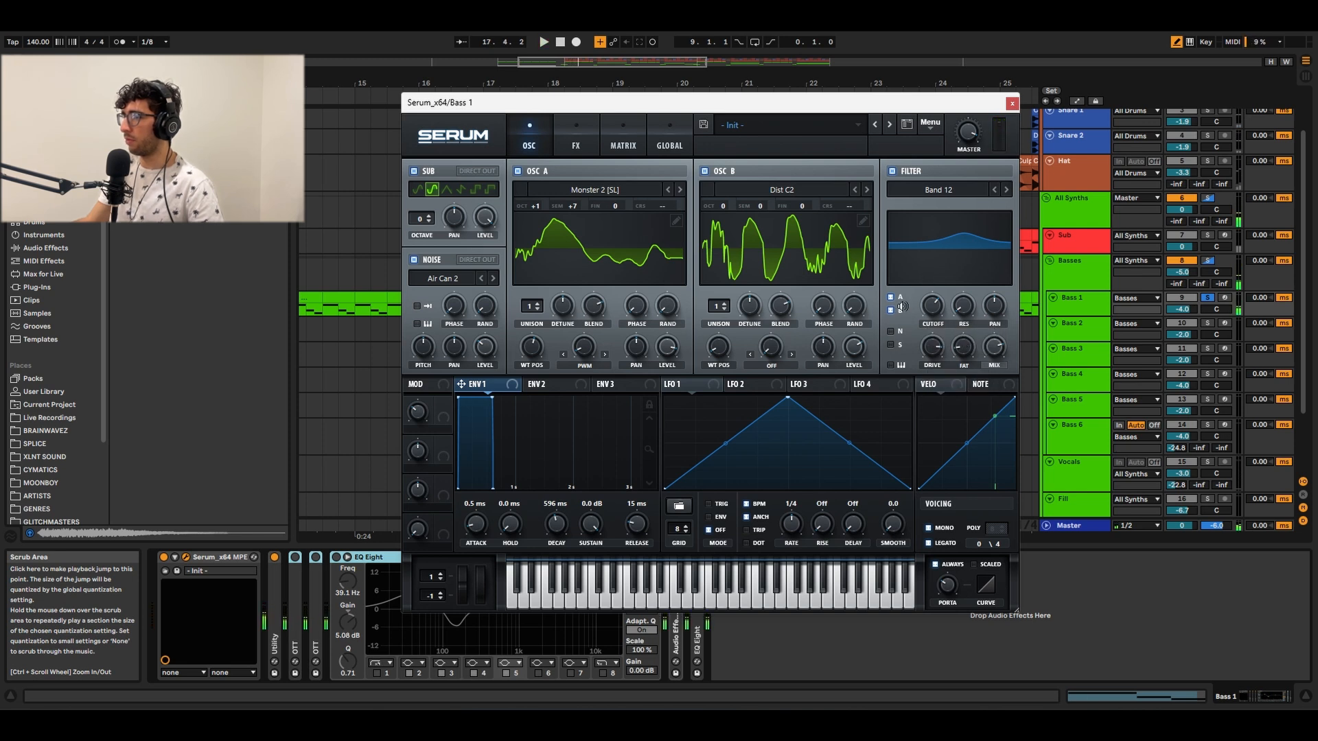
pyautogui.press('space')
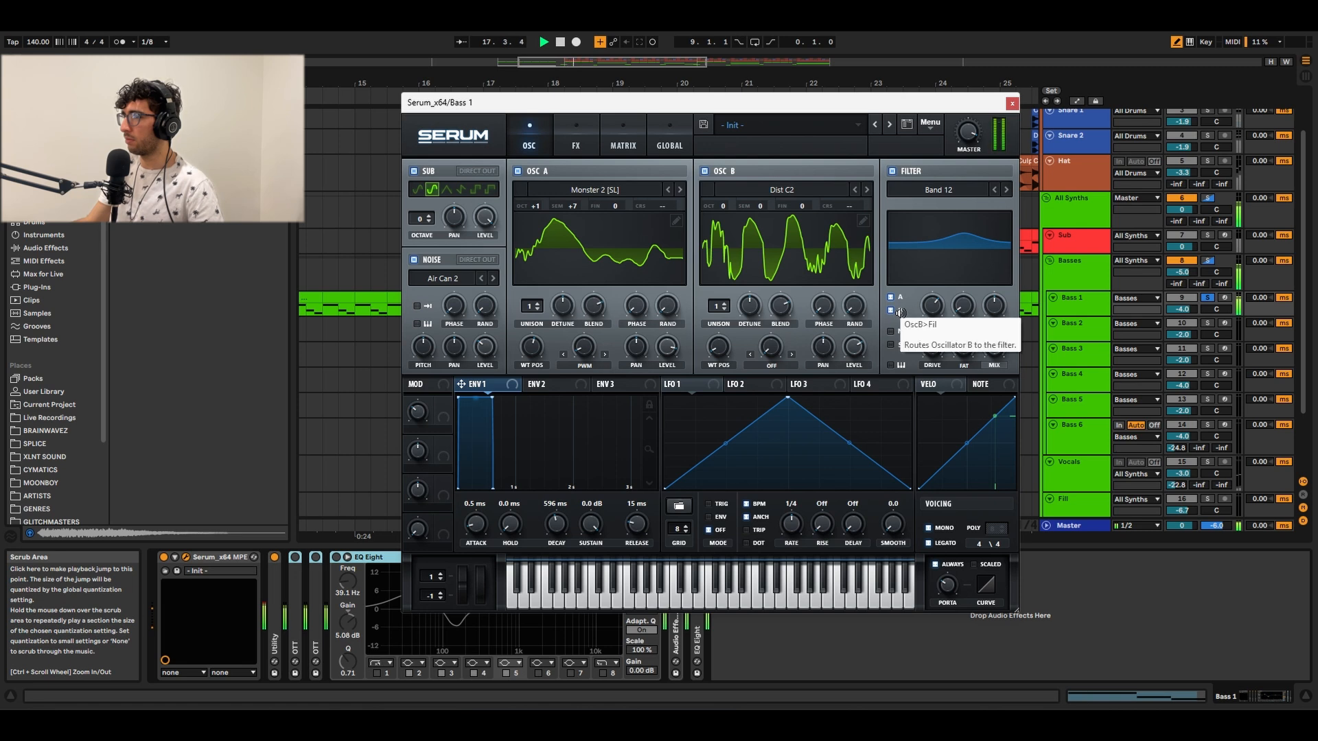
pyautogui.press('space')
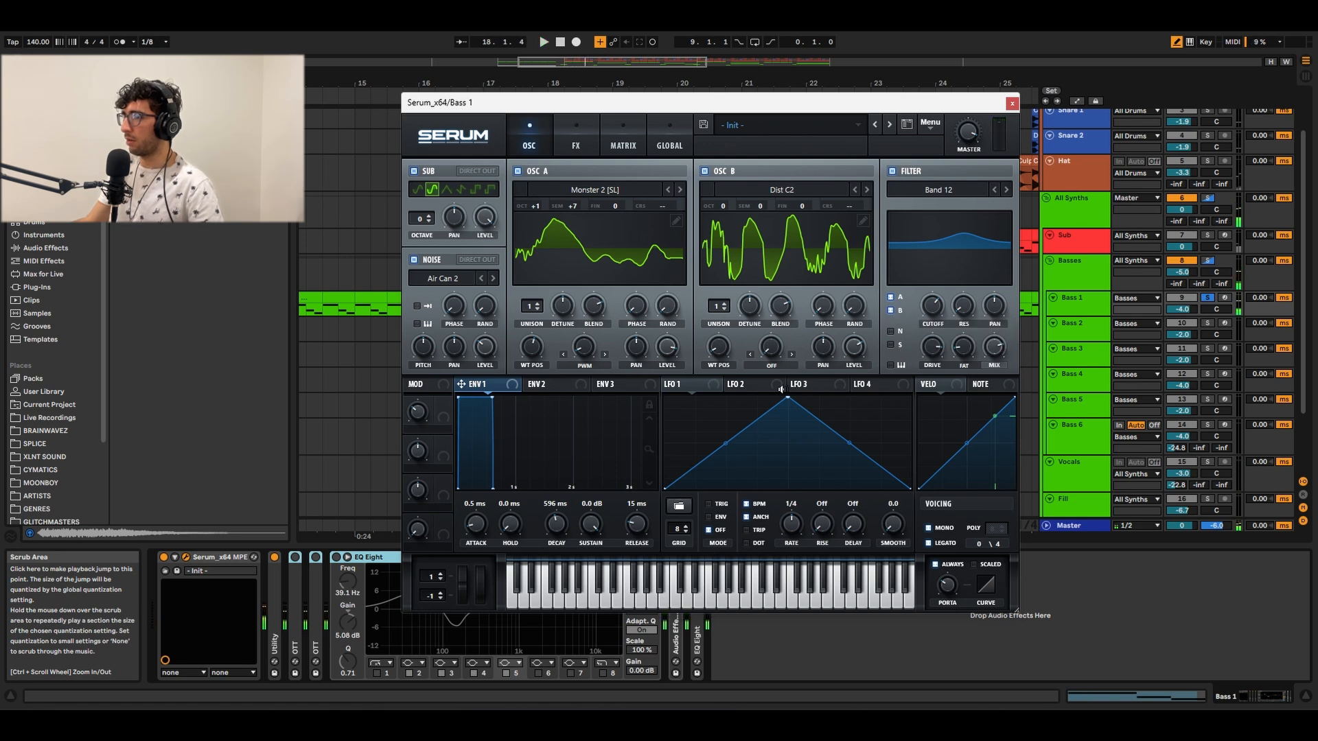
# Look through LFO 3, LFO 2, LFO 1 and ENV 2 in Serum's modulation section
pyautogui.click(807, 386)
pyautogui.click(751, 386)
pyautogui.click(710, 386)
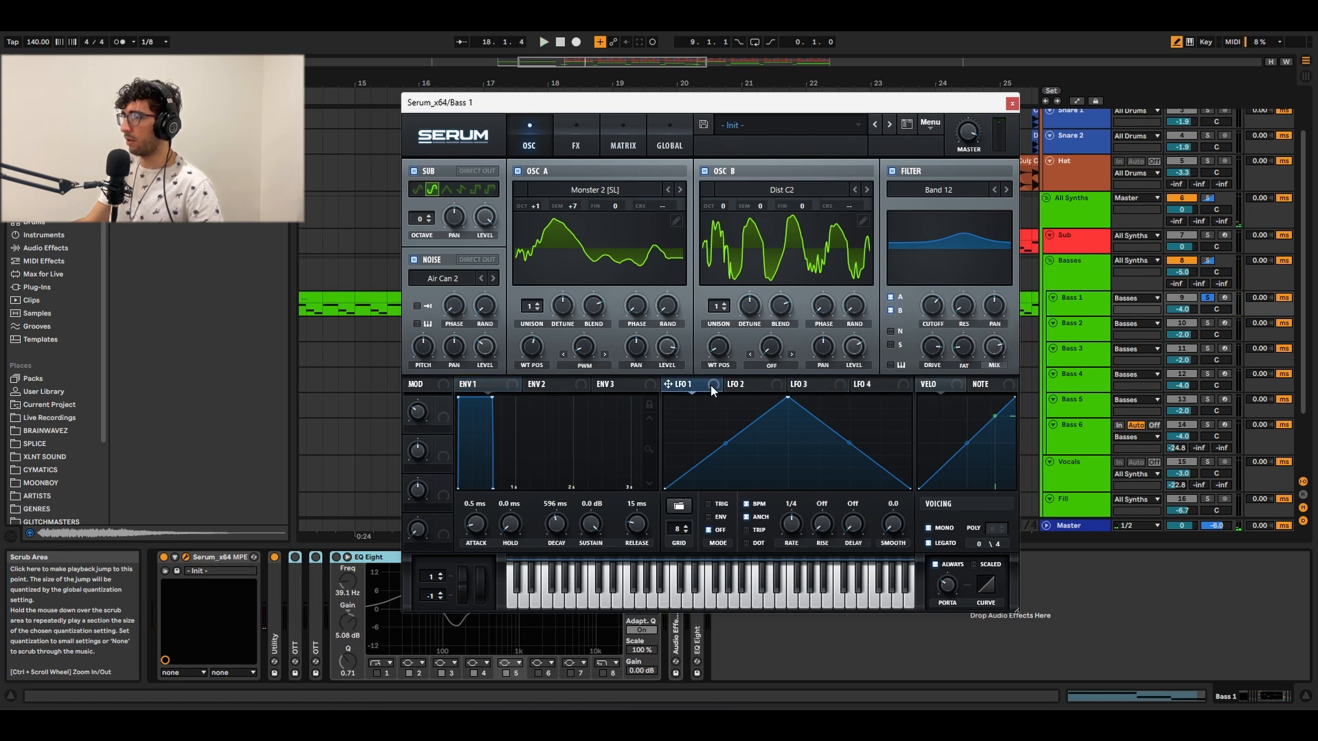
pyautogui.click(557, 385)
# Turn on Hyper/Dimension and the multiband Compressor in Serum's effects rack and play Bass 1 with them
pyautogui.click(575, 141)
pyautogui.click(425, 173)
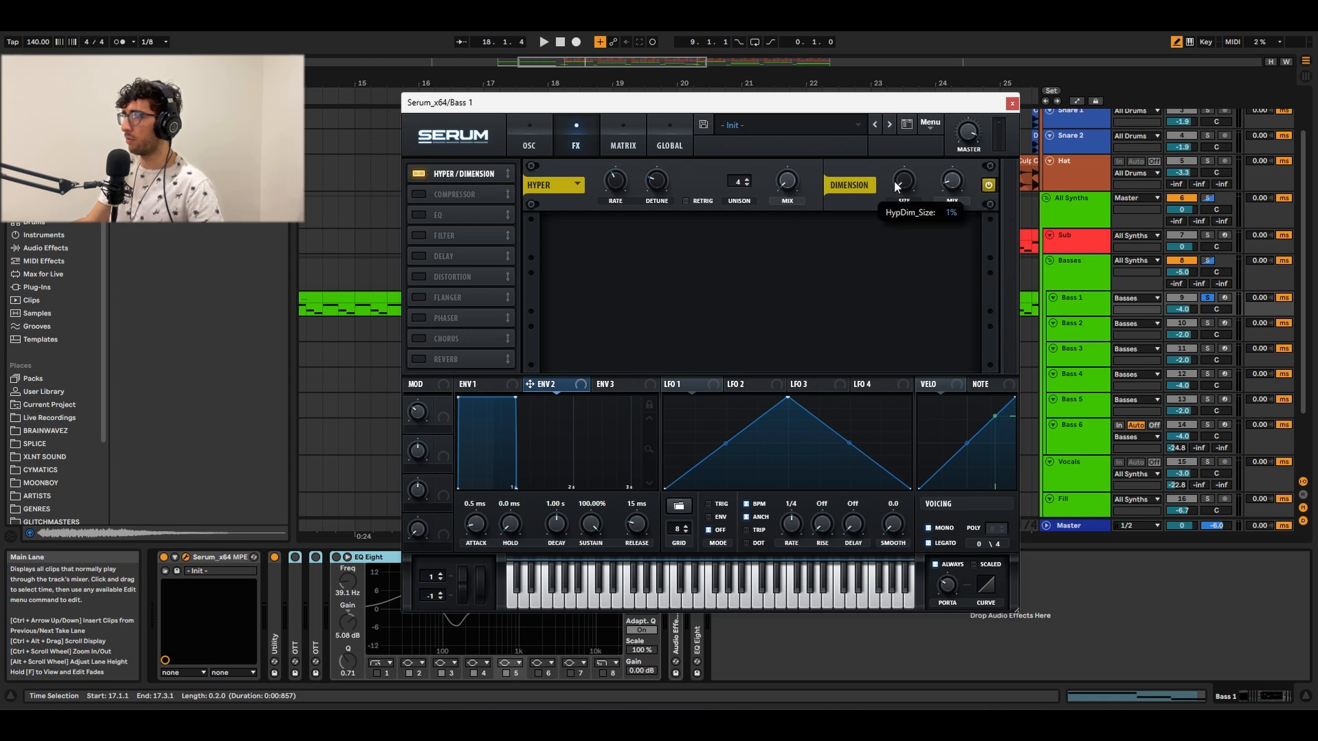
pyautogui.press('space')
pyautogui.click(416, 195)
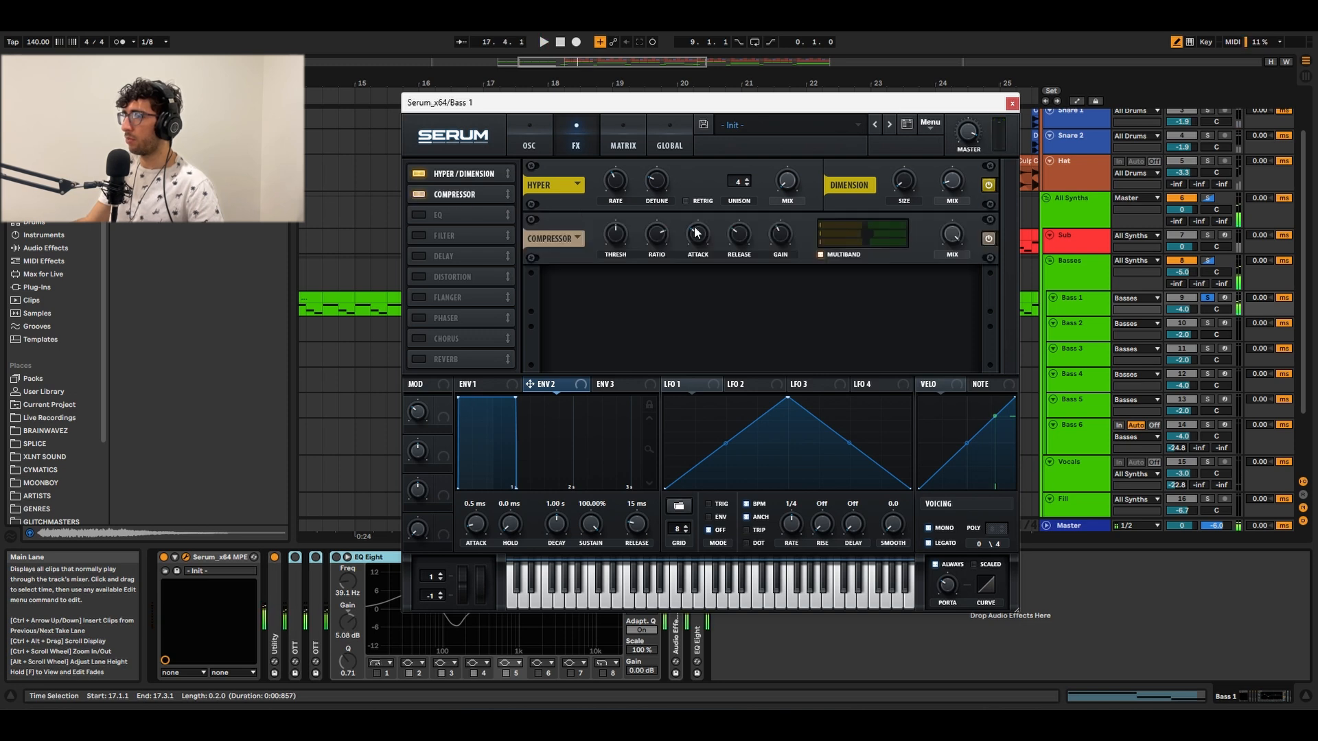
pyautogui.press('space')
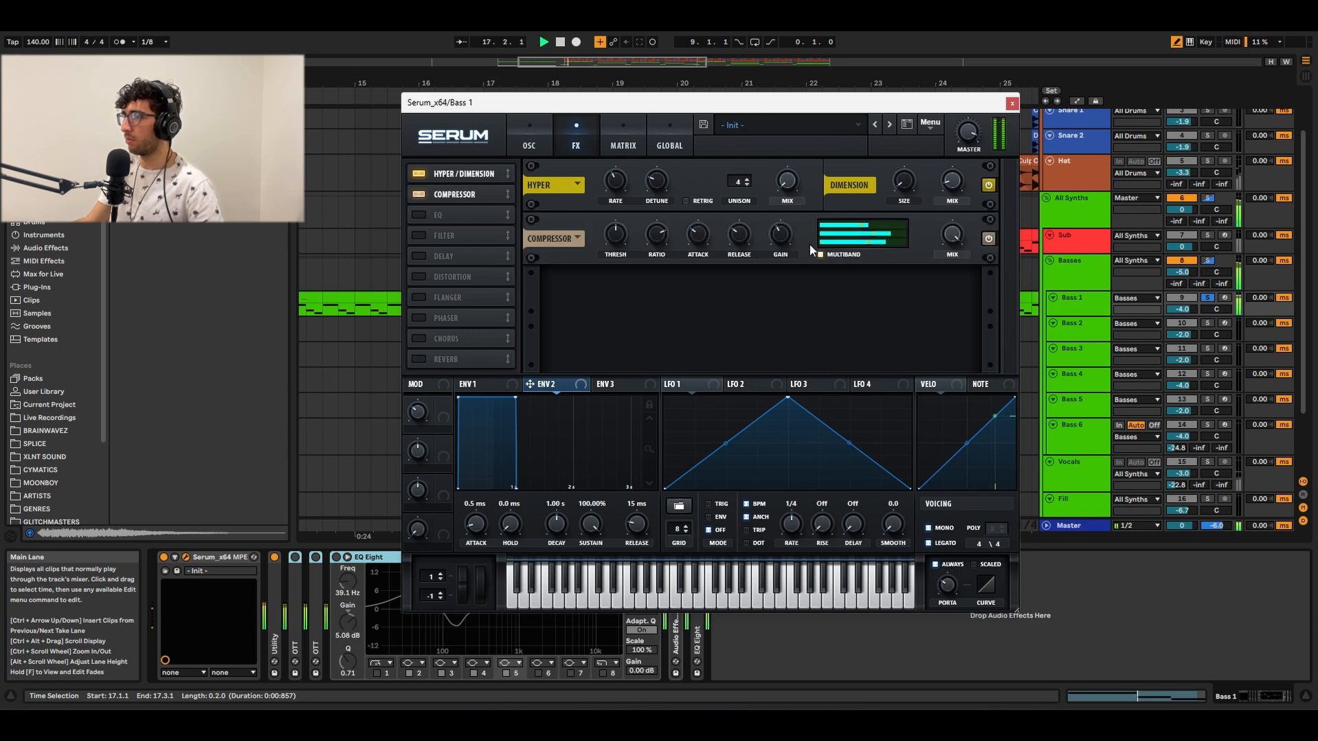
# Turn on Serum's EQ effect, check its low band's gain and frequency, and play Bass 1 with it
pyautogui.click(417, 215)
pyautogui.press('space')
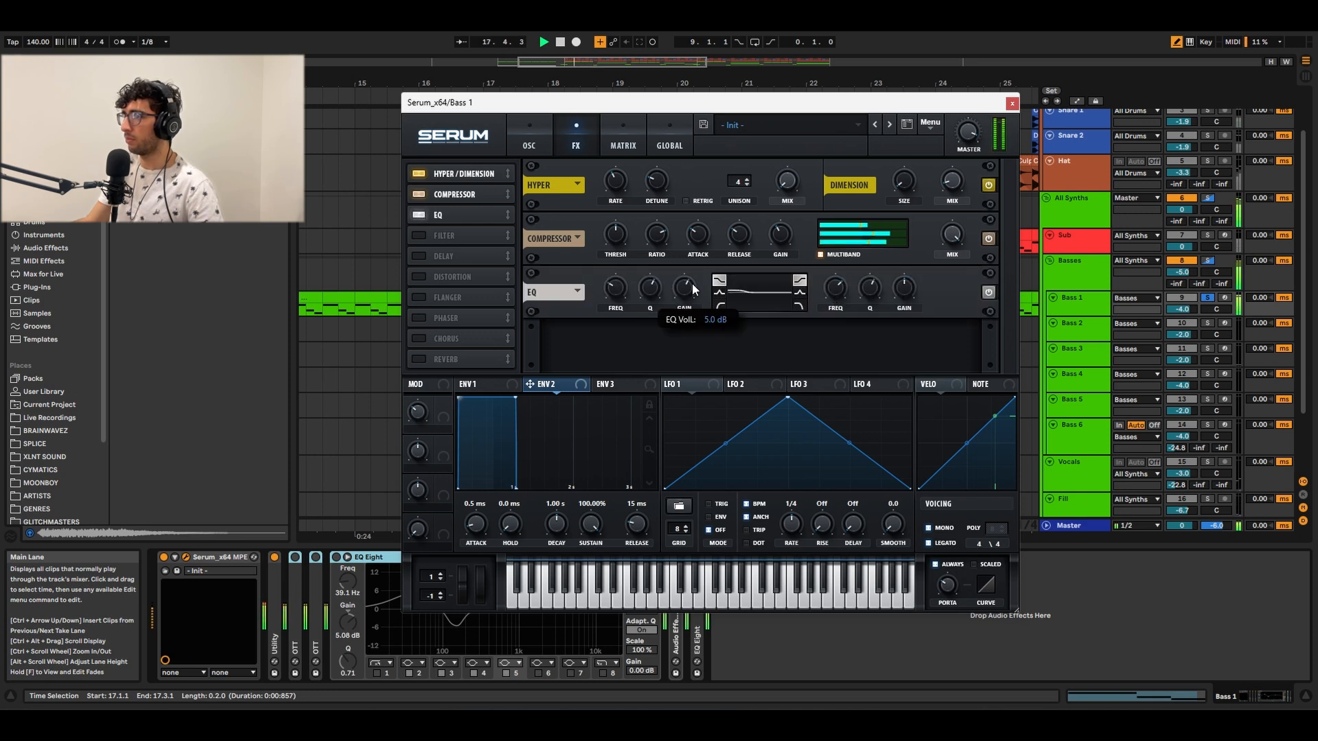
pyautogui.press('space')
pyautogui.moveTo(688, 283)
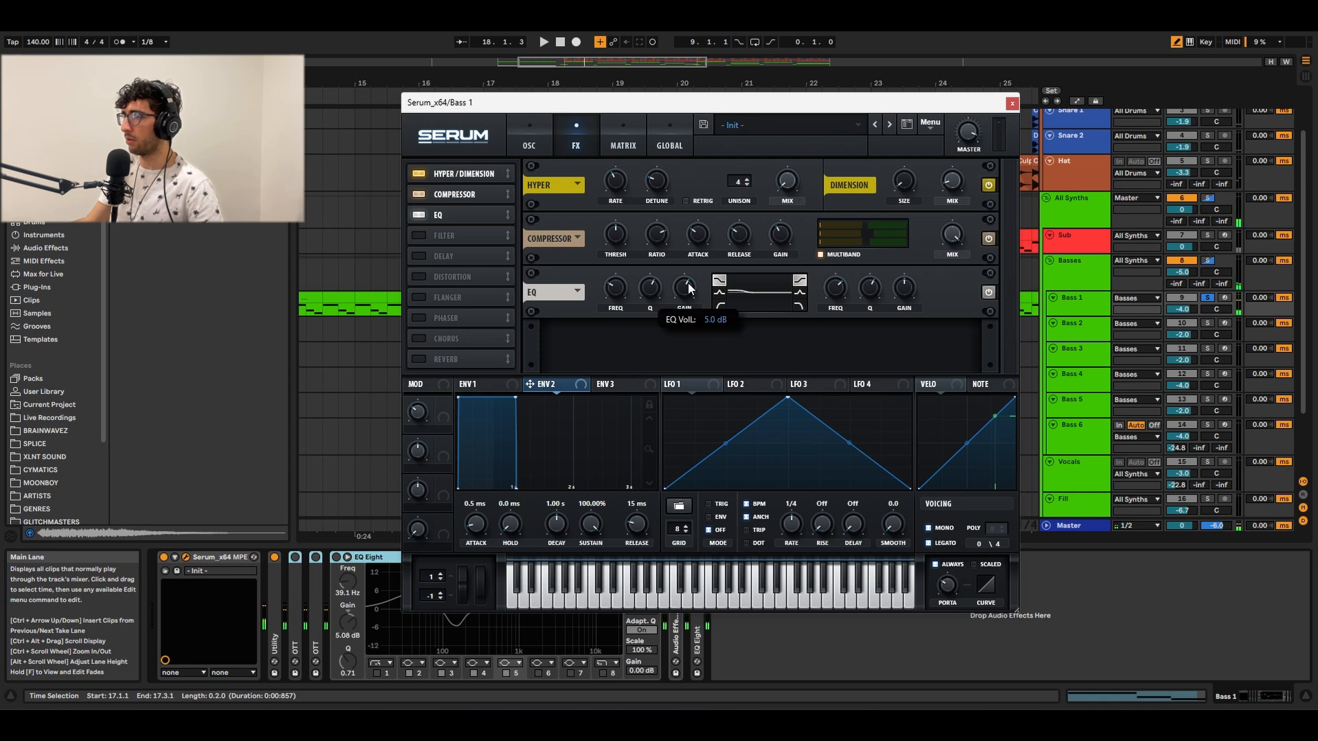
pyautogui.moveTo(627, 289)
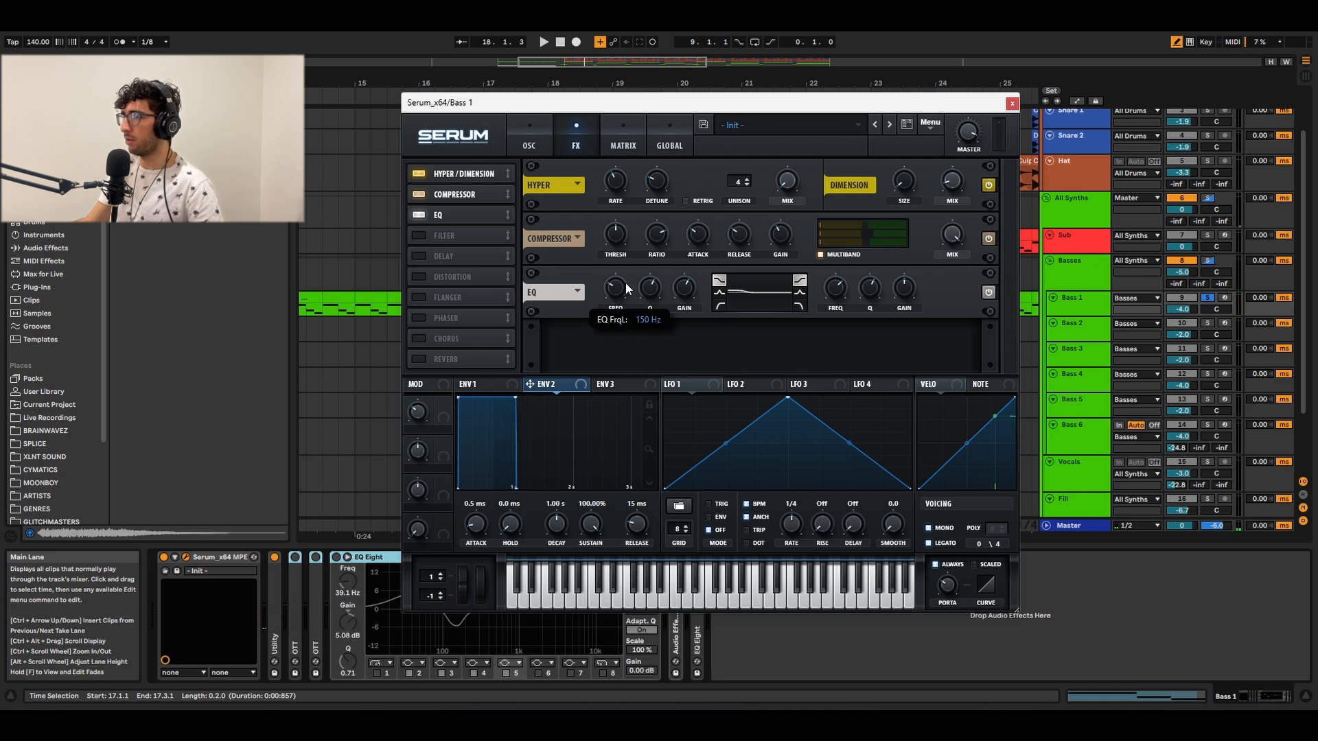
pyautogui.press('space')
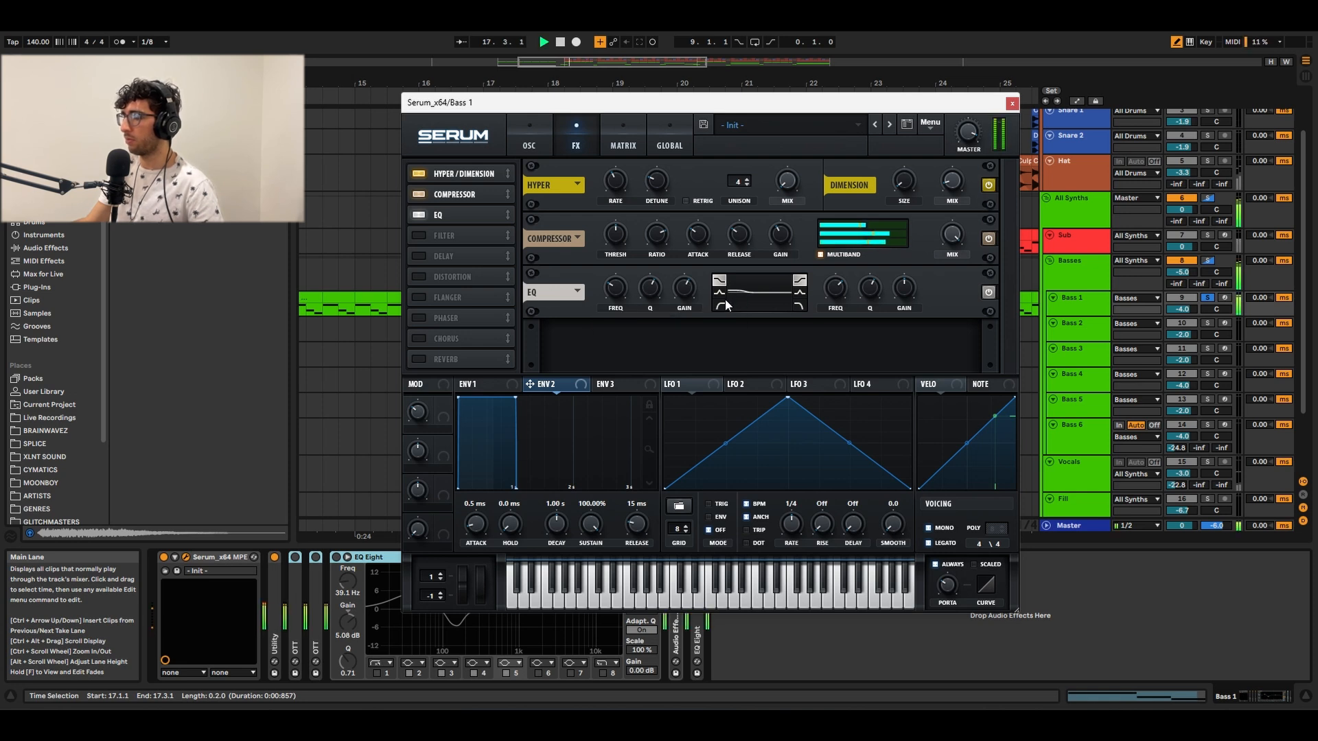
# Turn on the MG Low 6 Filter in Serum's effects rack, check its cutoff and play Bass 1 with it
pyautogui.click(418, 236)
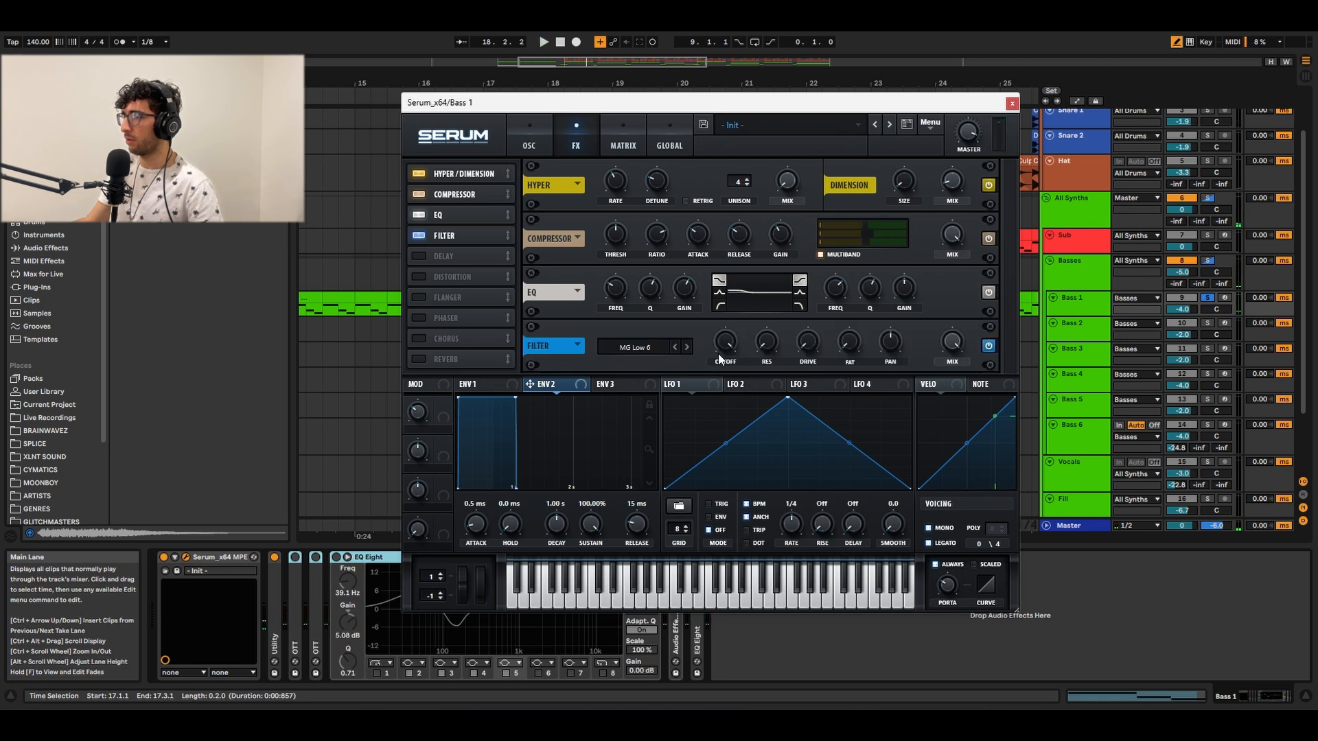
pyautogui.press('space')
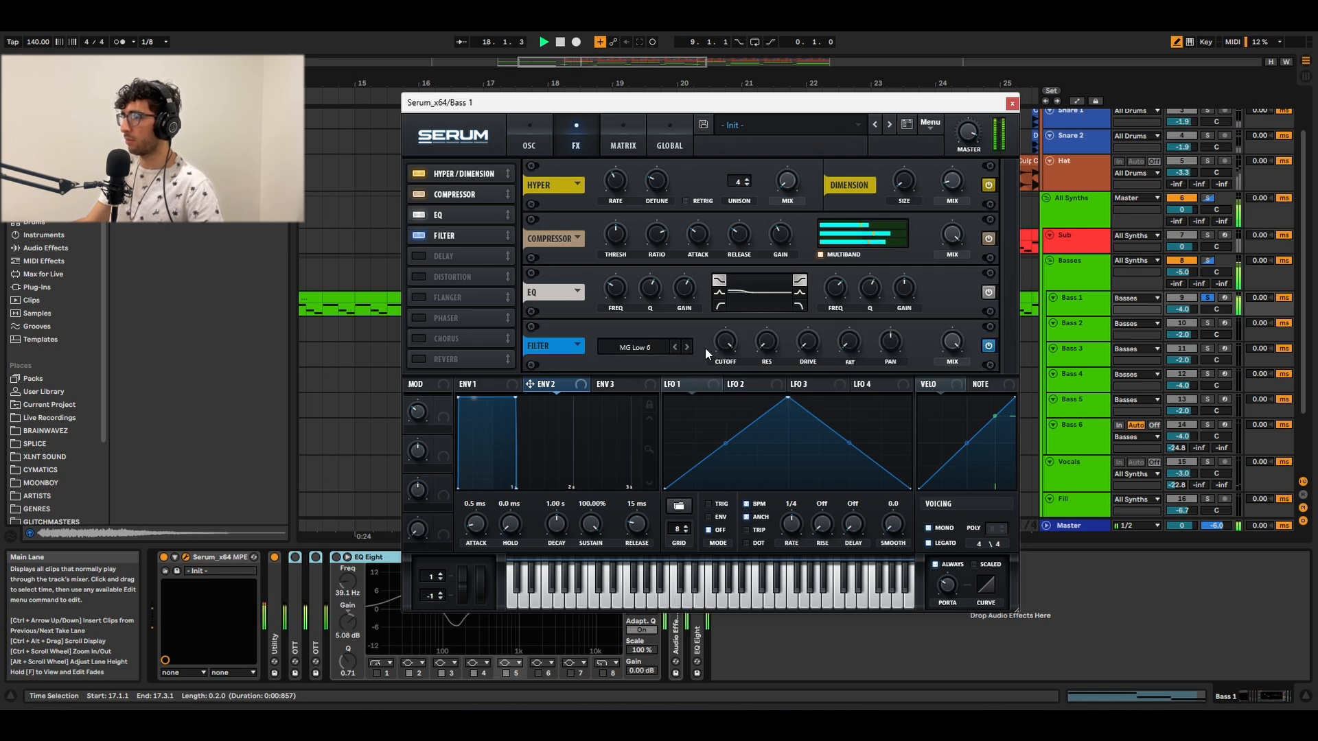
pyautogui.moveTo(727, 352)
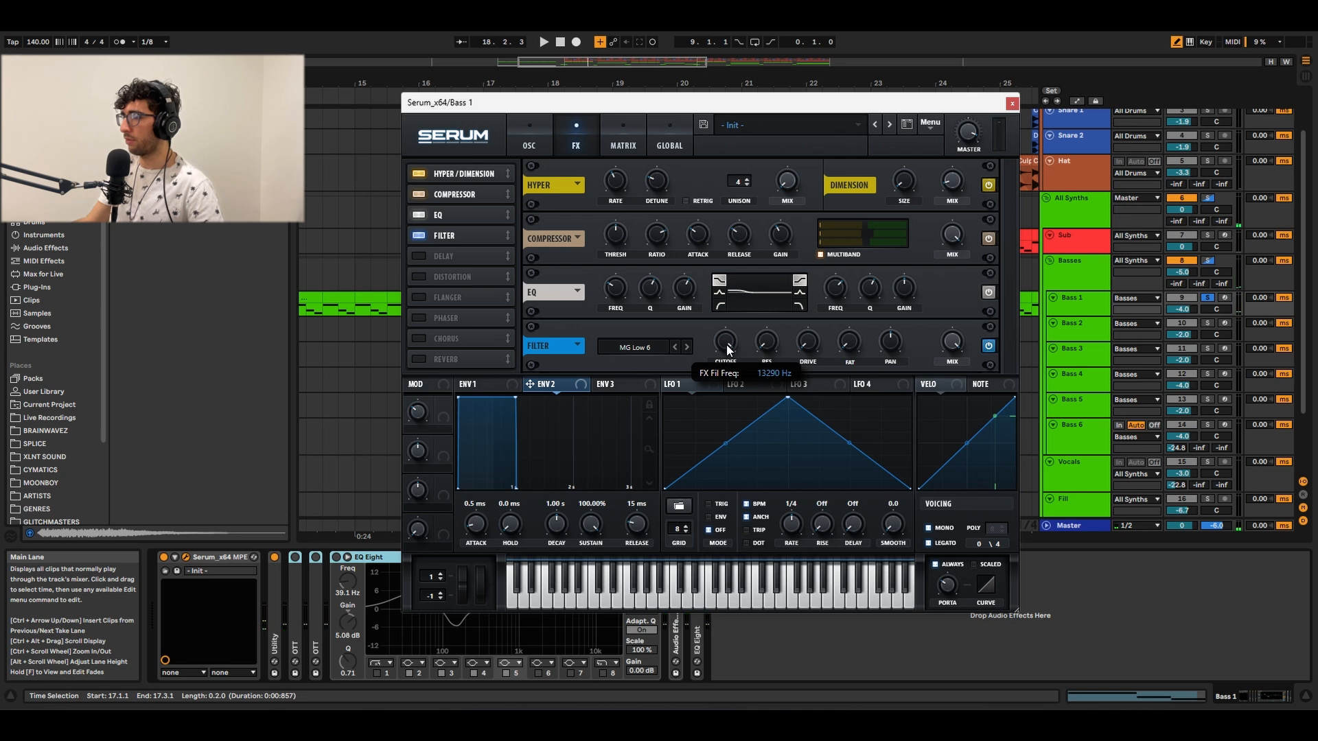
pyautogui.press('space')
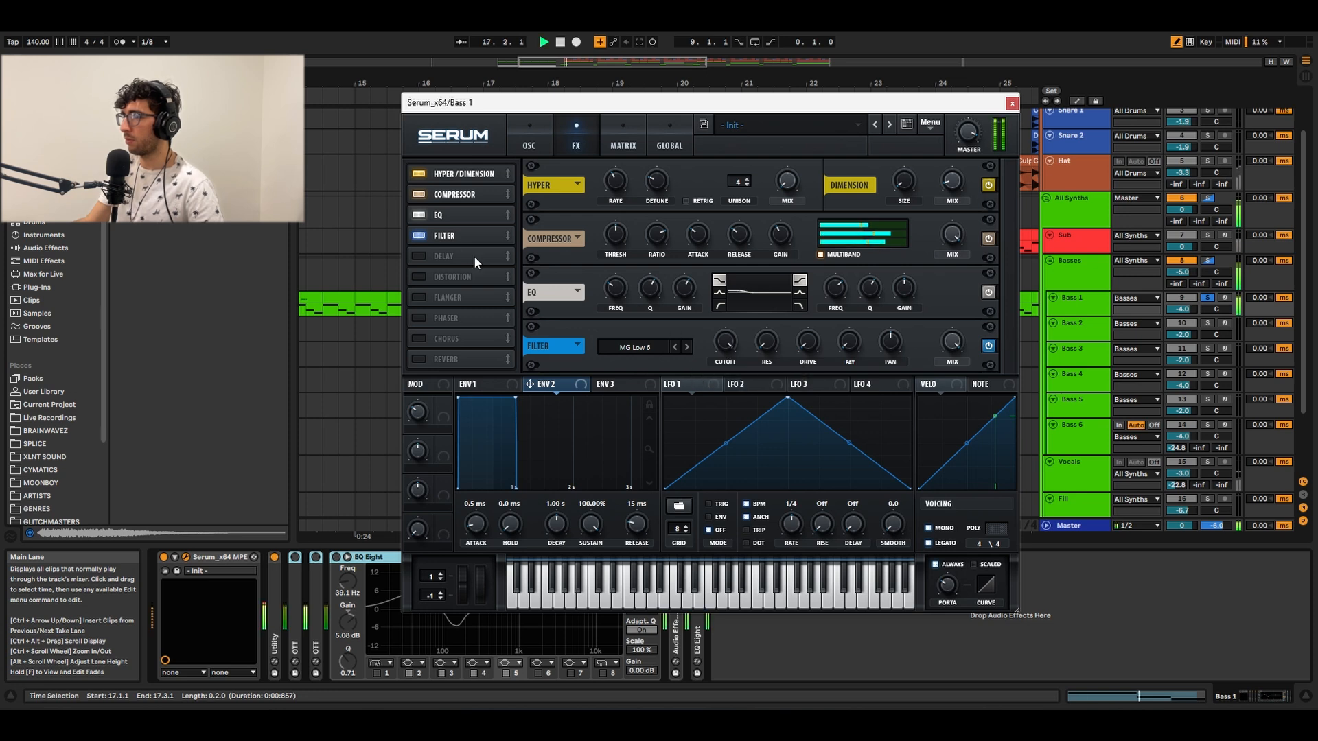
# Close Serum, reactivate and expand both OTT effects on Bass 1, and listen to the compressed sound
pyautogui.click(1012, 104)
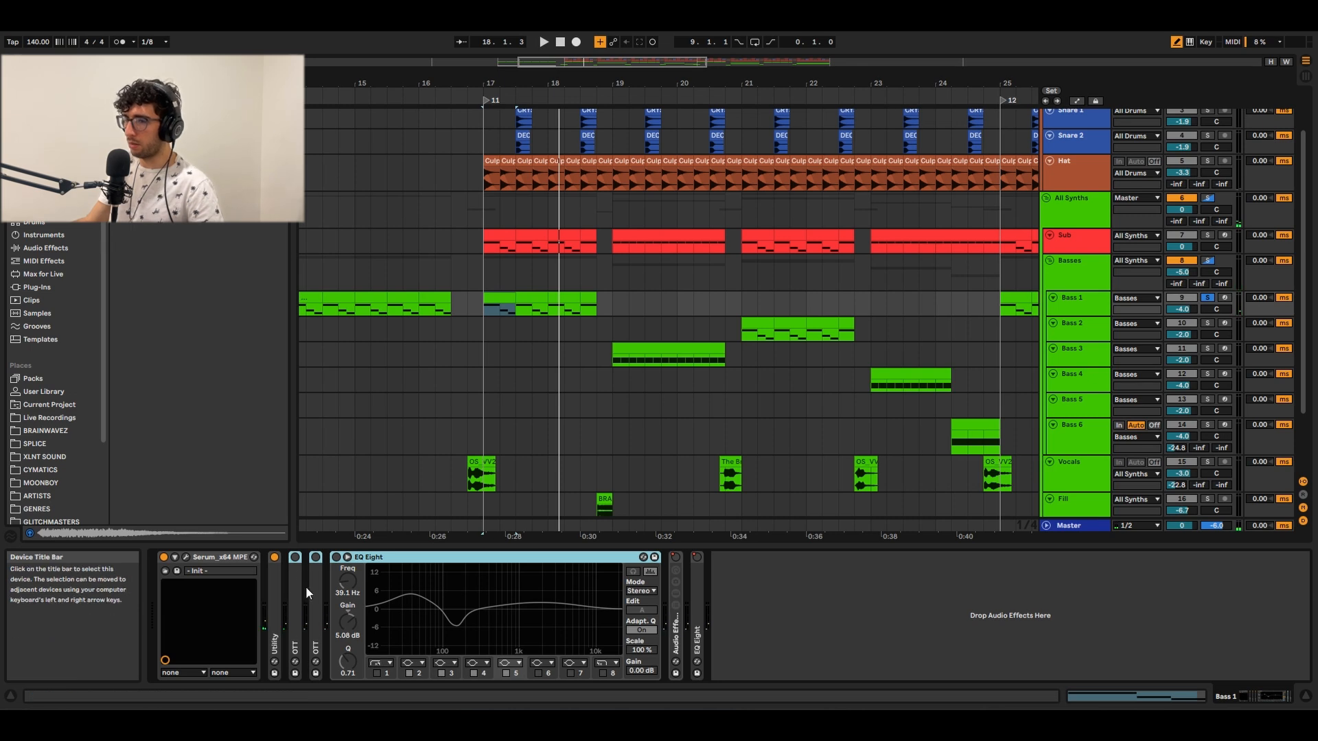
pyautogui.doubleClick(298, 570)
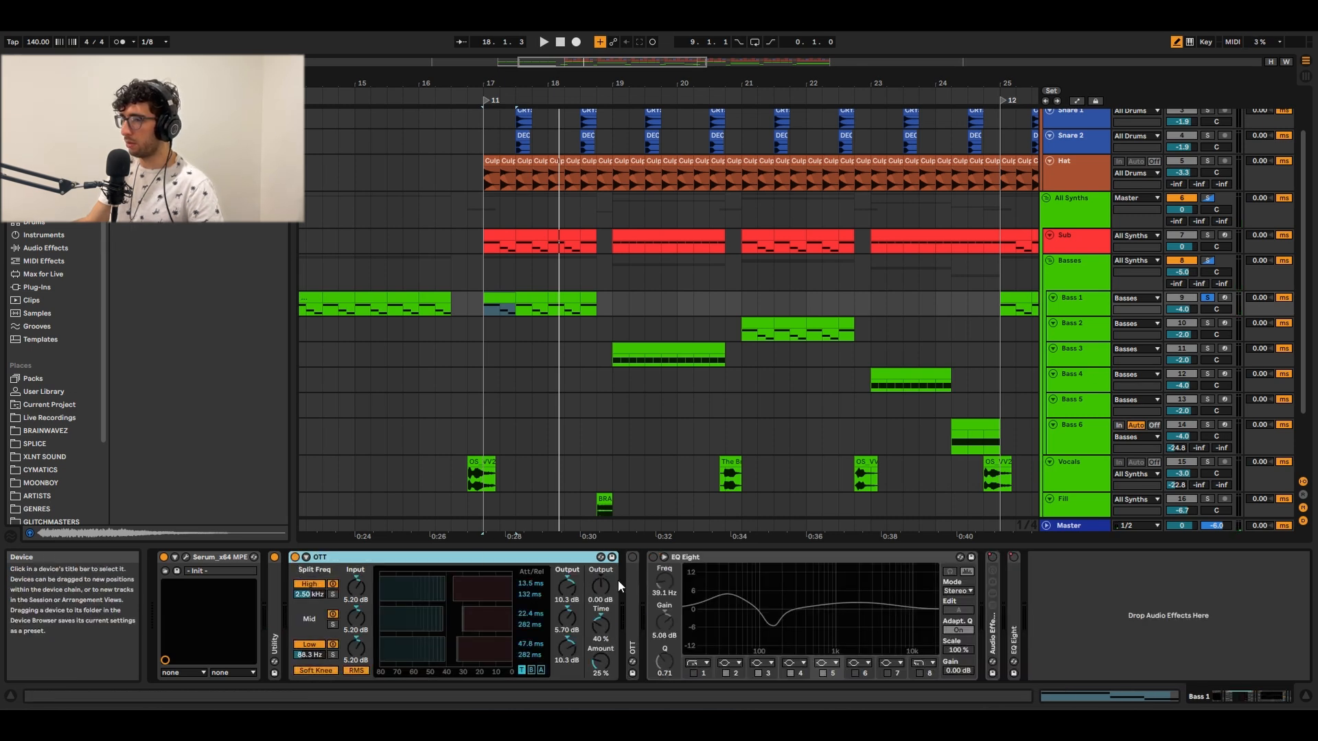
pyautogui.press('space')
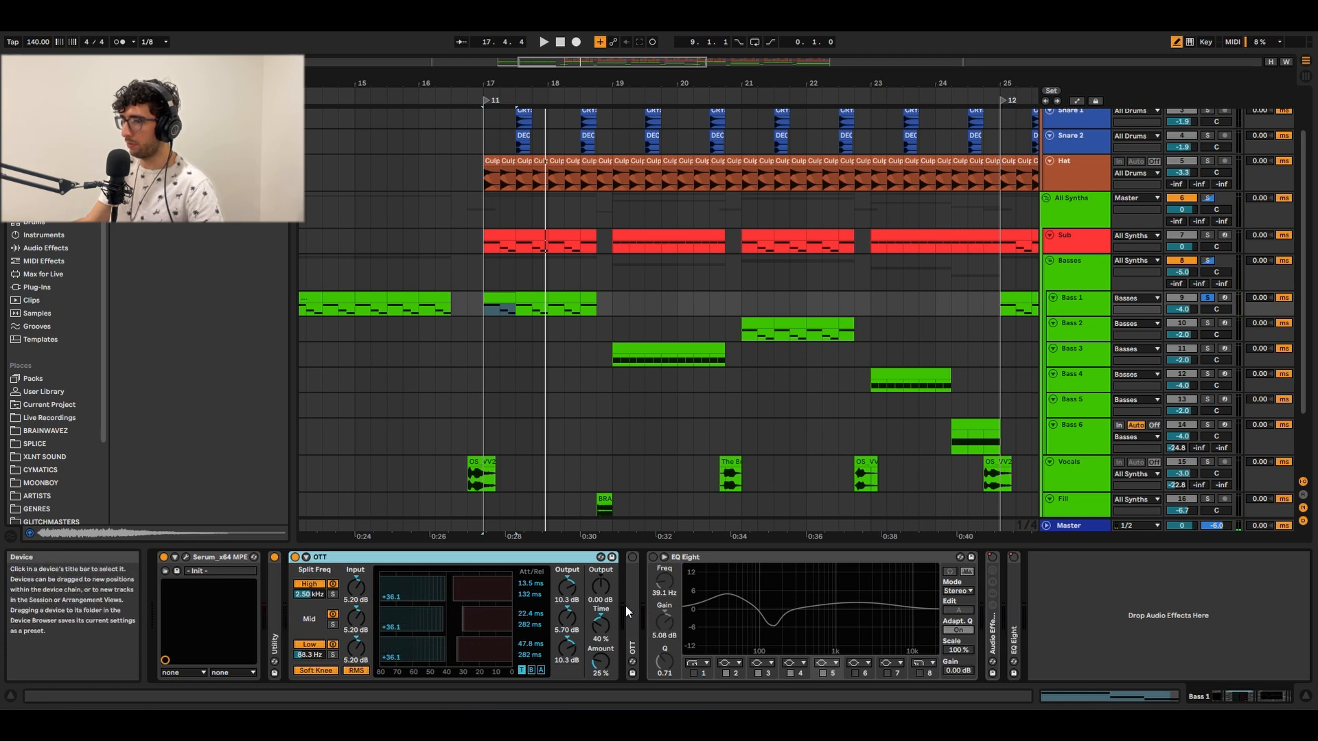
pyautogui.hotkey('ctrl', 'd')
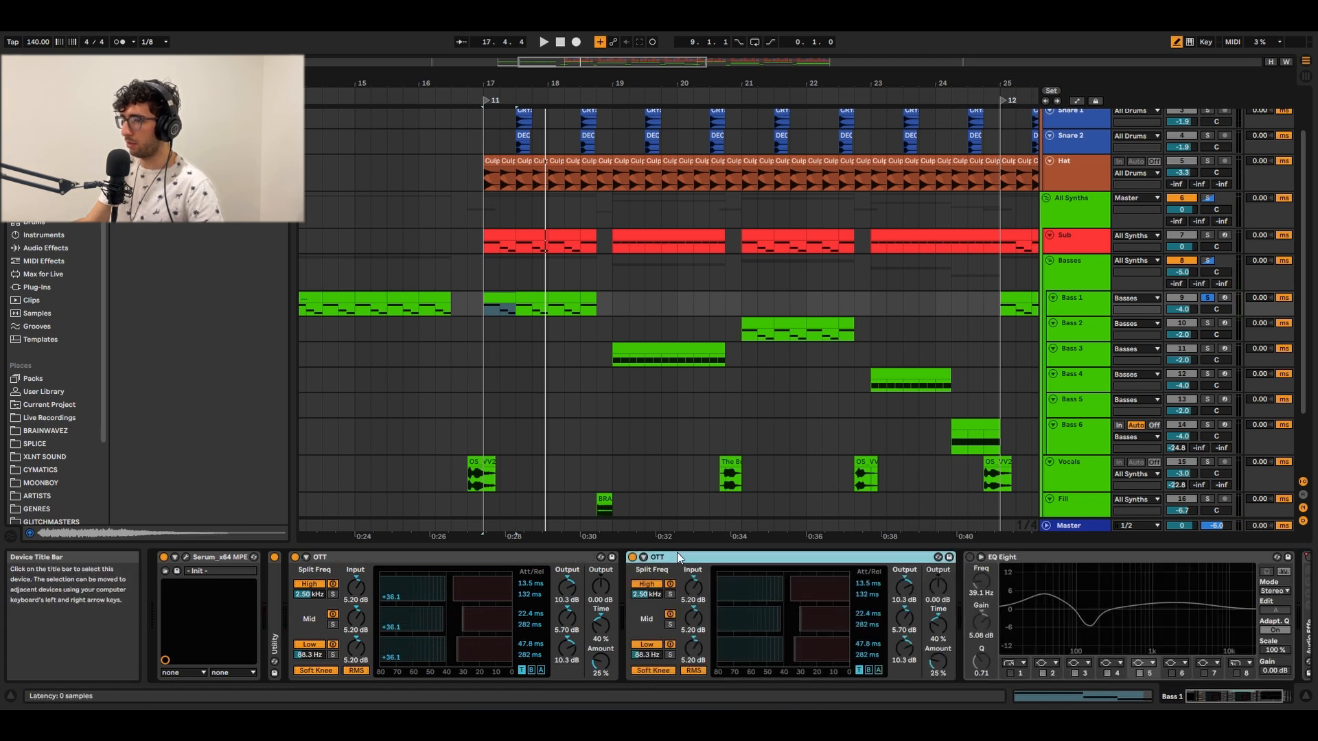
# Activate the EQ Eight after Bass 1's two OTT effects and play the bass through it
pyautogui.press('space')
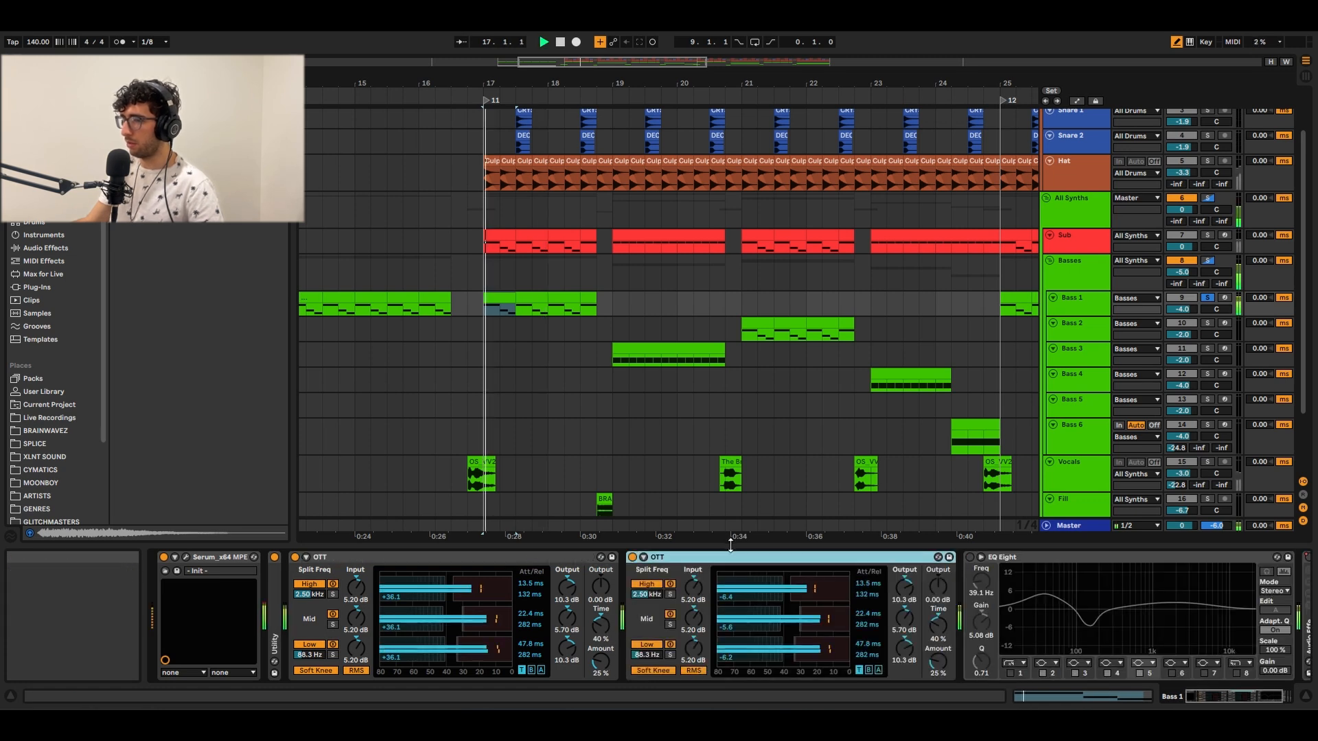
pyautogui.click(1233, 701)
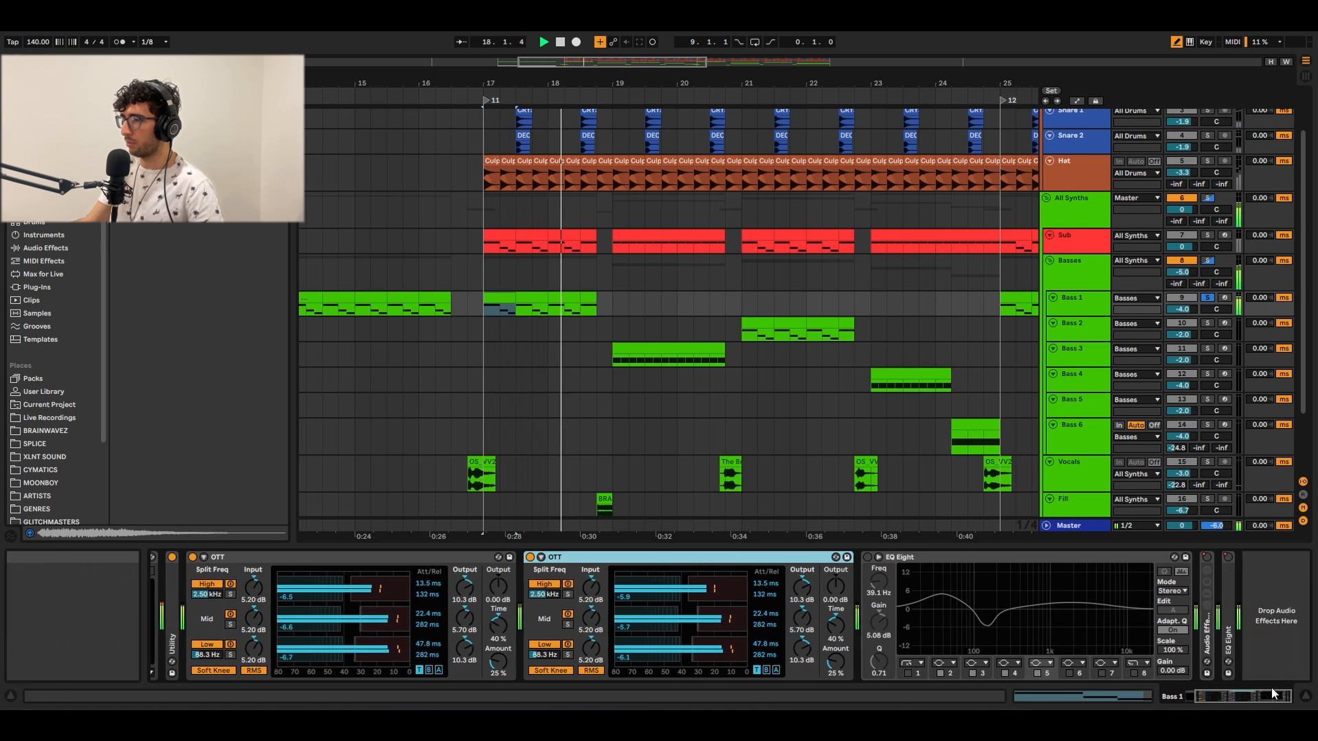
pyautogui.click(869, 558)
pyautogui.click(913, 559)
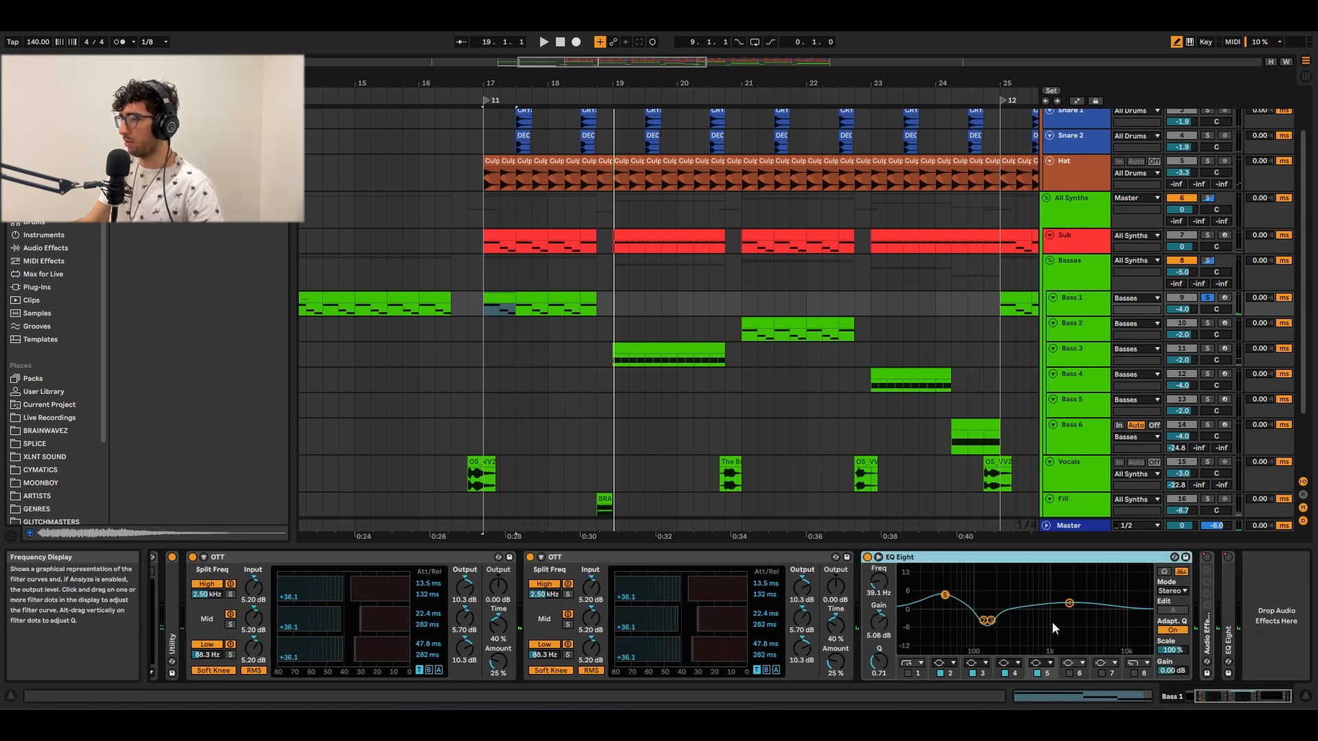
pyautogui.press('space')
pyautogui.press('space')
# Check the low boost, low-mid dip and high band in Bass 1's EQ Eight and play the bass again
pyautogui.moveTo(1007, 602)
pyautogui.mouseDown()
pyautogui.moveTo(979, 637)
pyautogui.moveTo(982, 621)
pyautogui.mouseUp()
pyautogui.click(946, 596)
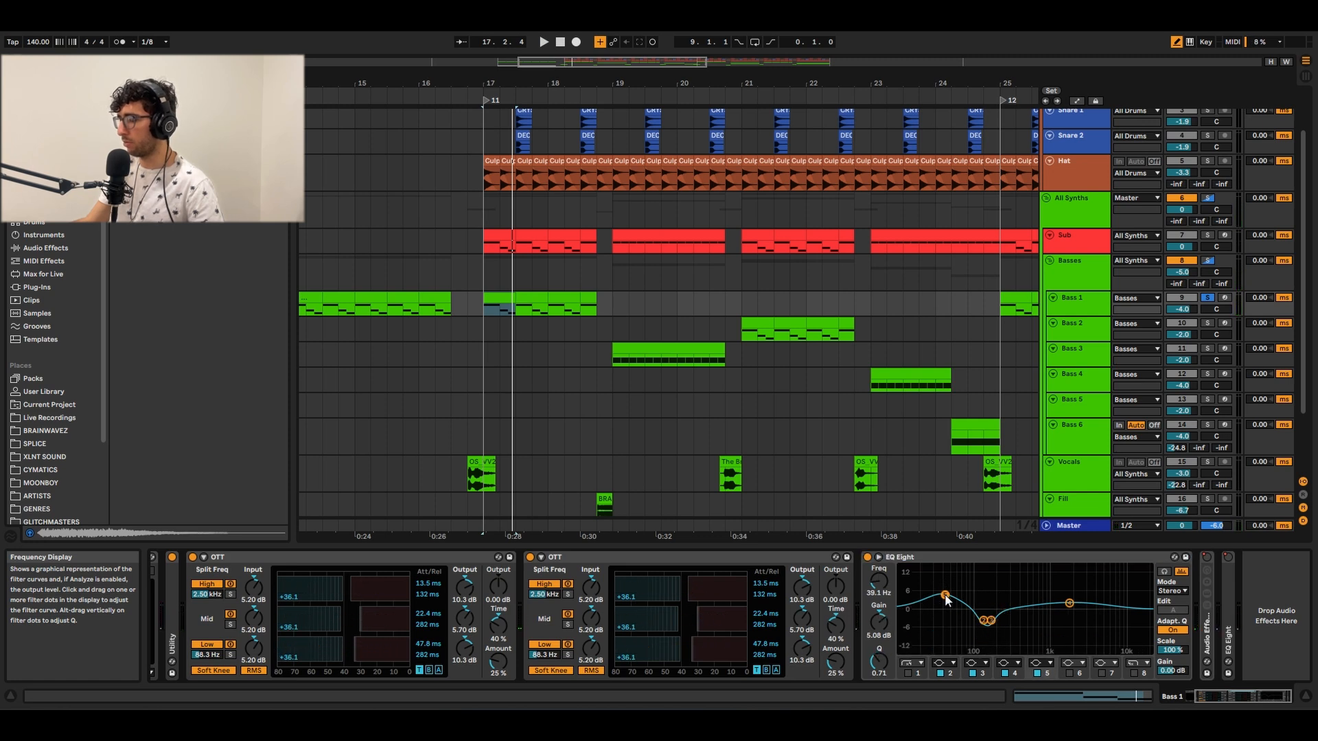
pyautogui.click(1068, 603)
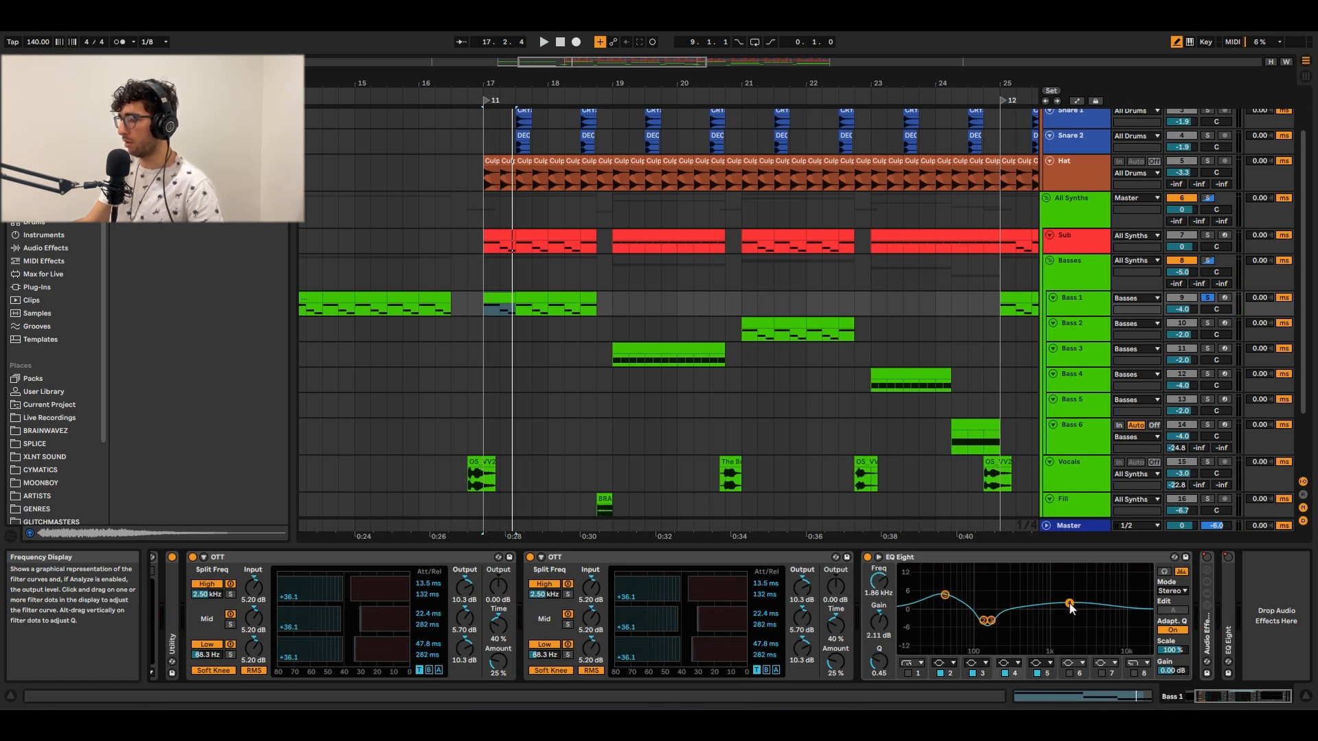
pyautogui.press('space')
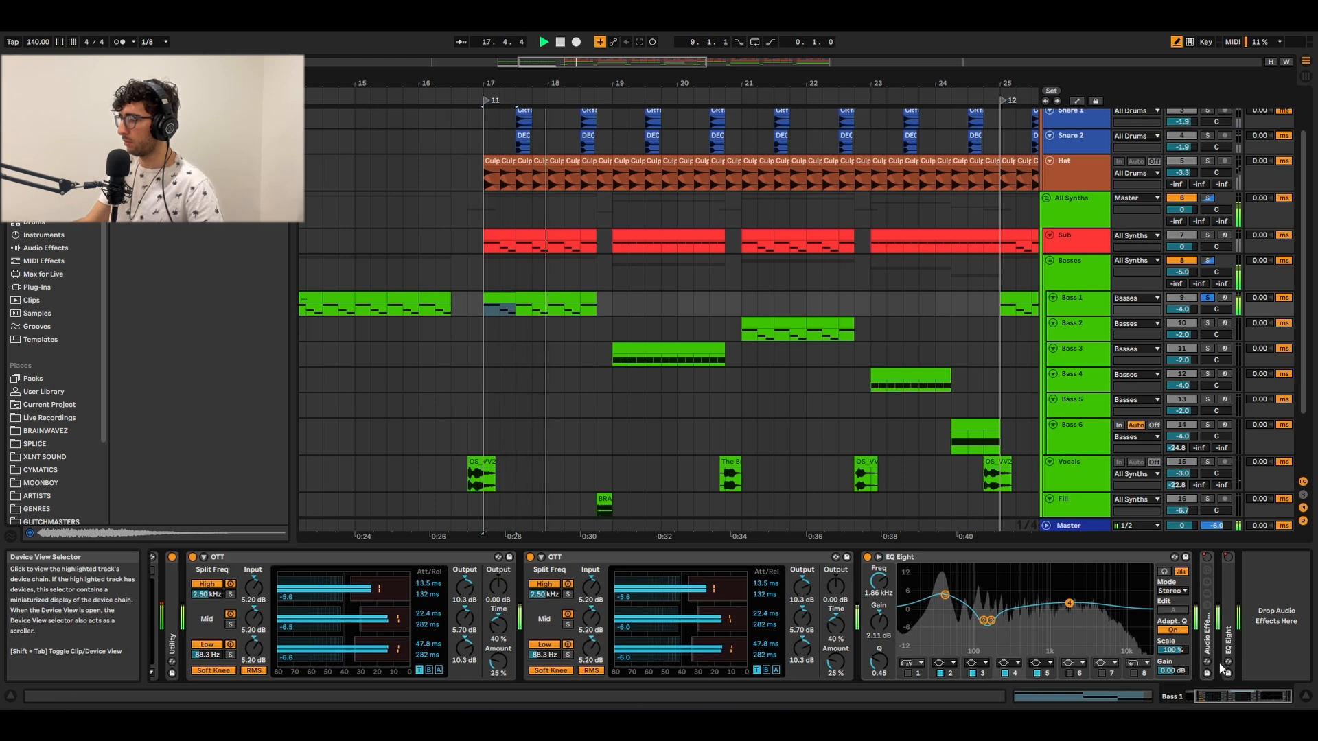
pyautogui.press('space')
# Unfold Bass 1's Audio Effect Rack to view its Shifters and briefly open the EQ Eight that follows it
pyautogui.doubleClick(1207, 636)
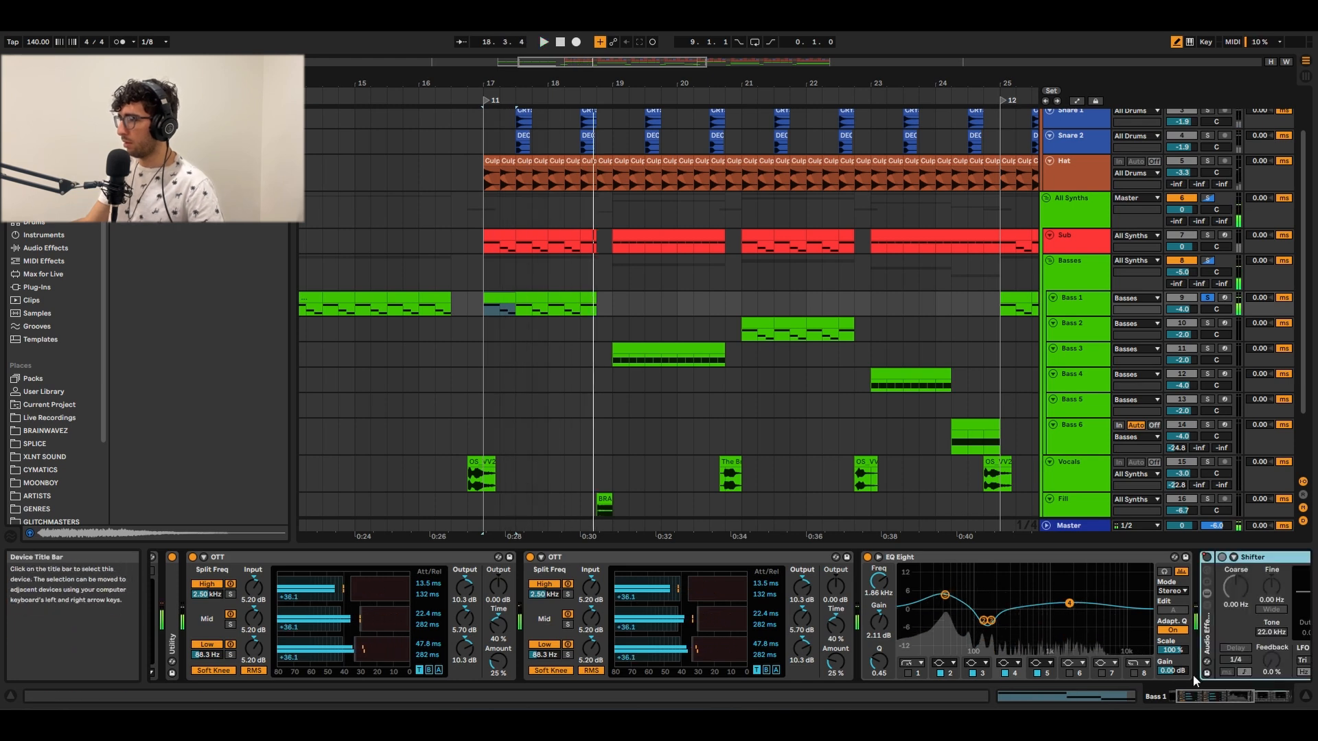
pyautogui.click(1265, 696)
pyautogui.doubleClick(1233, 610)
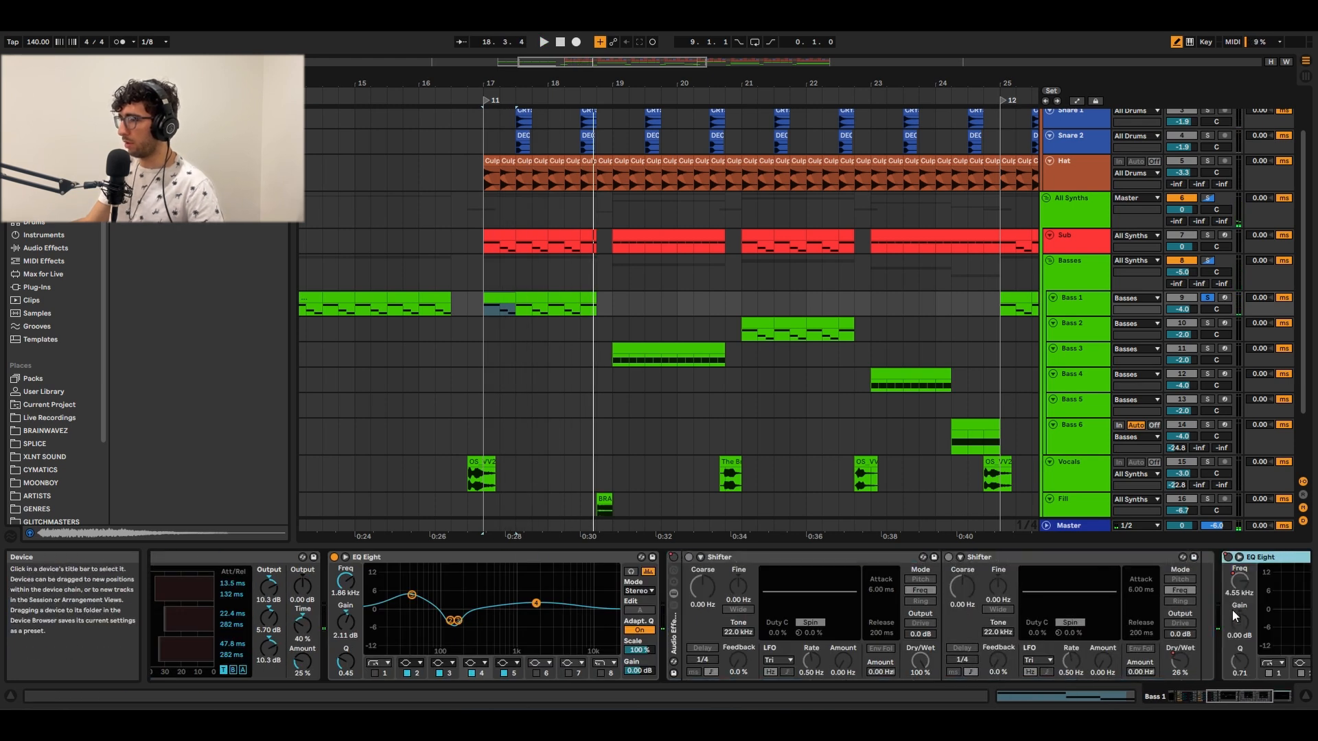
pyautogui.moveTo(1236, 695); pyautogui.dragTo(1282, 694)
pyautogui.doubleClick(1124, 558)
# Select the Bass 1 passage at bar 25, activate its effect rack selection and listen to the phrase
pyautogui.scroll(-4, 607, 349)
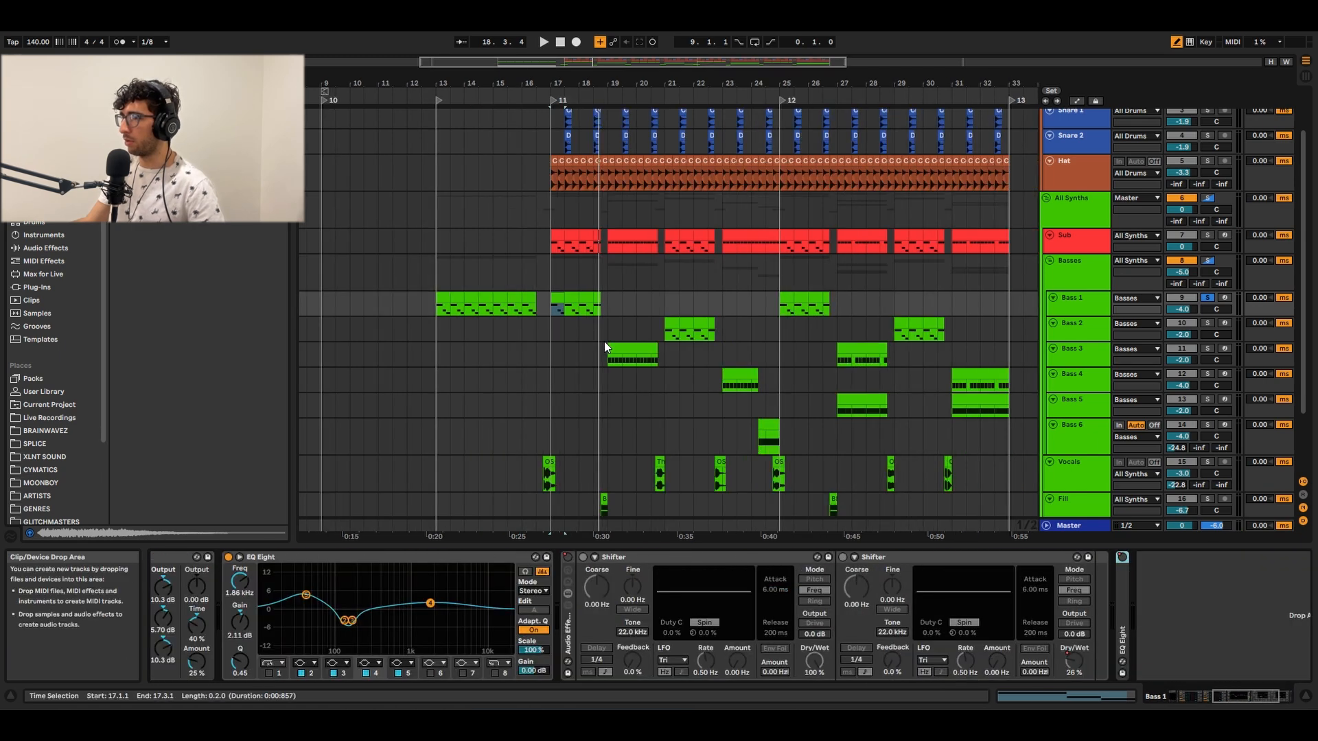
pyautogui.click(776, 309)
pyautogui.scroll(5, 776, 309)
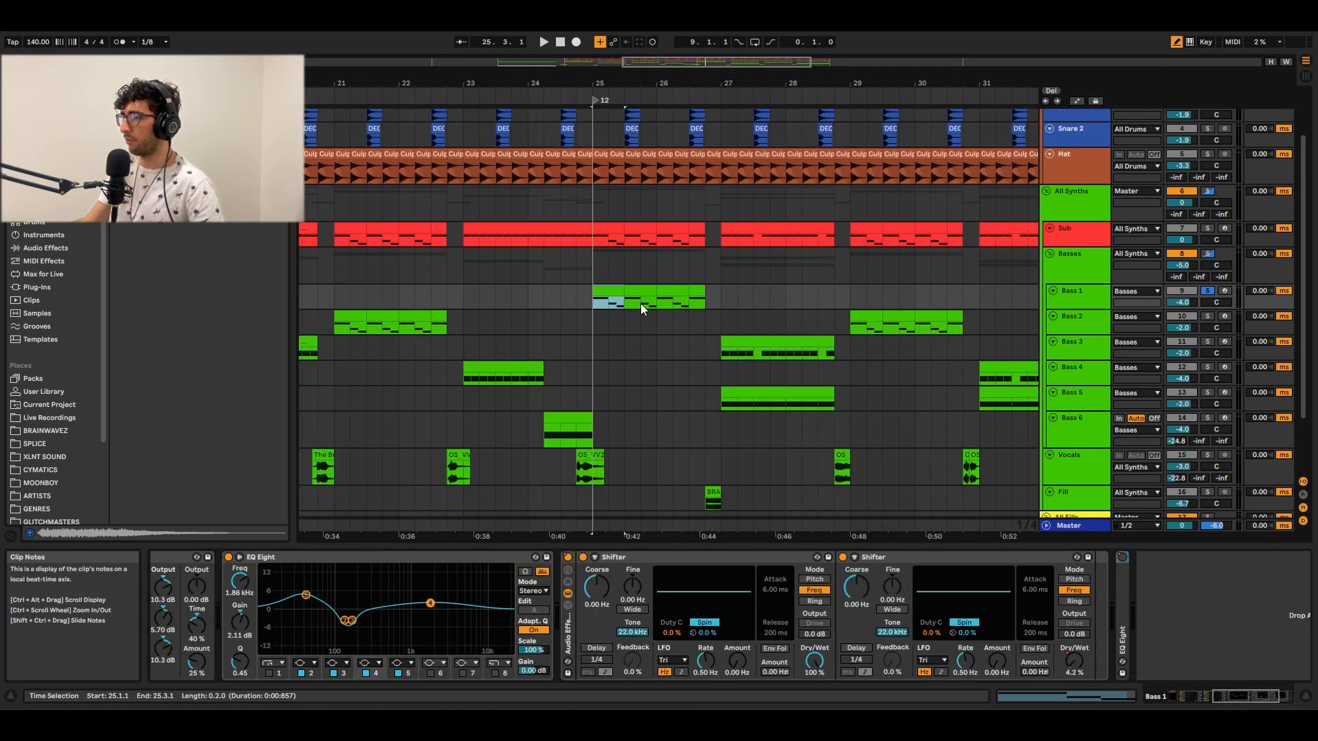
pyautogui.click(568, 640)
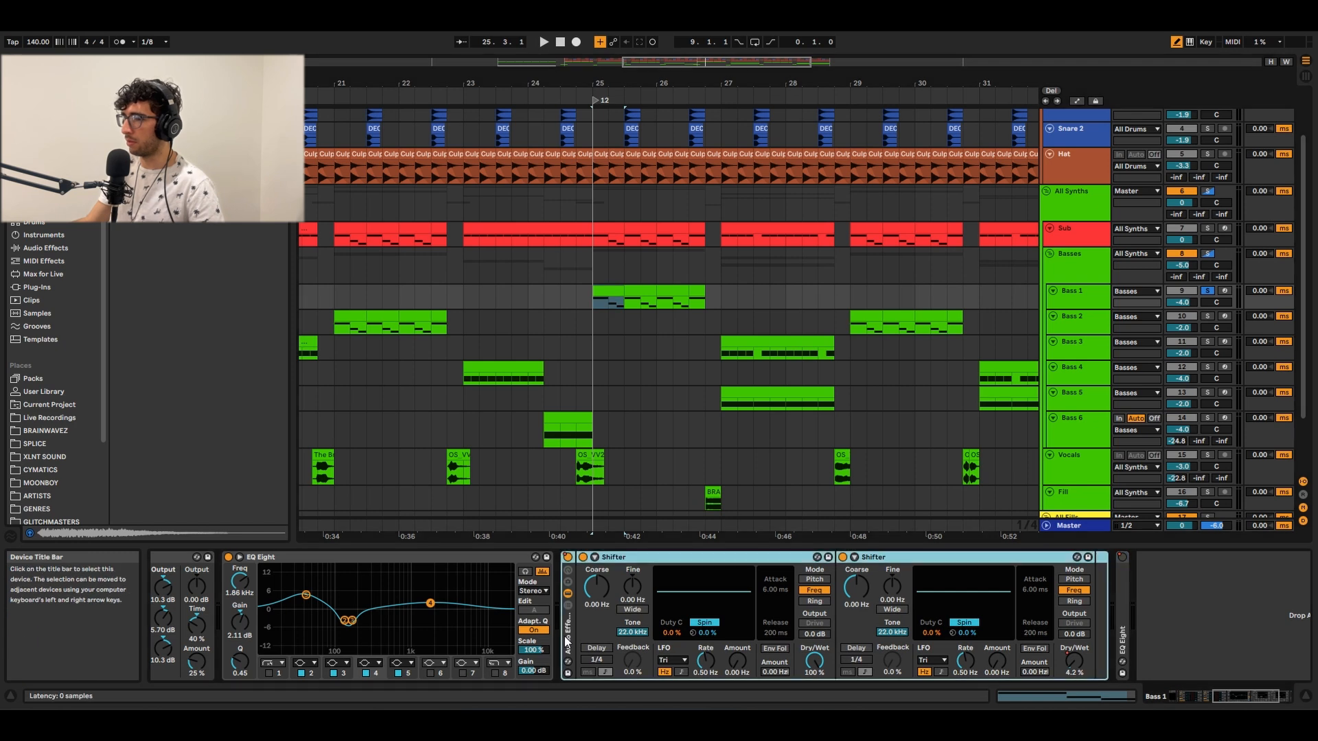
pyautogui.press('space')
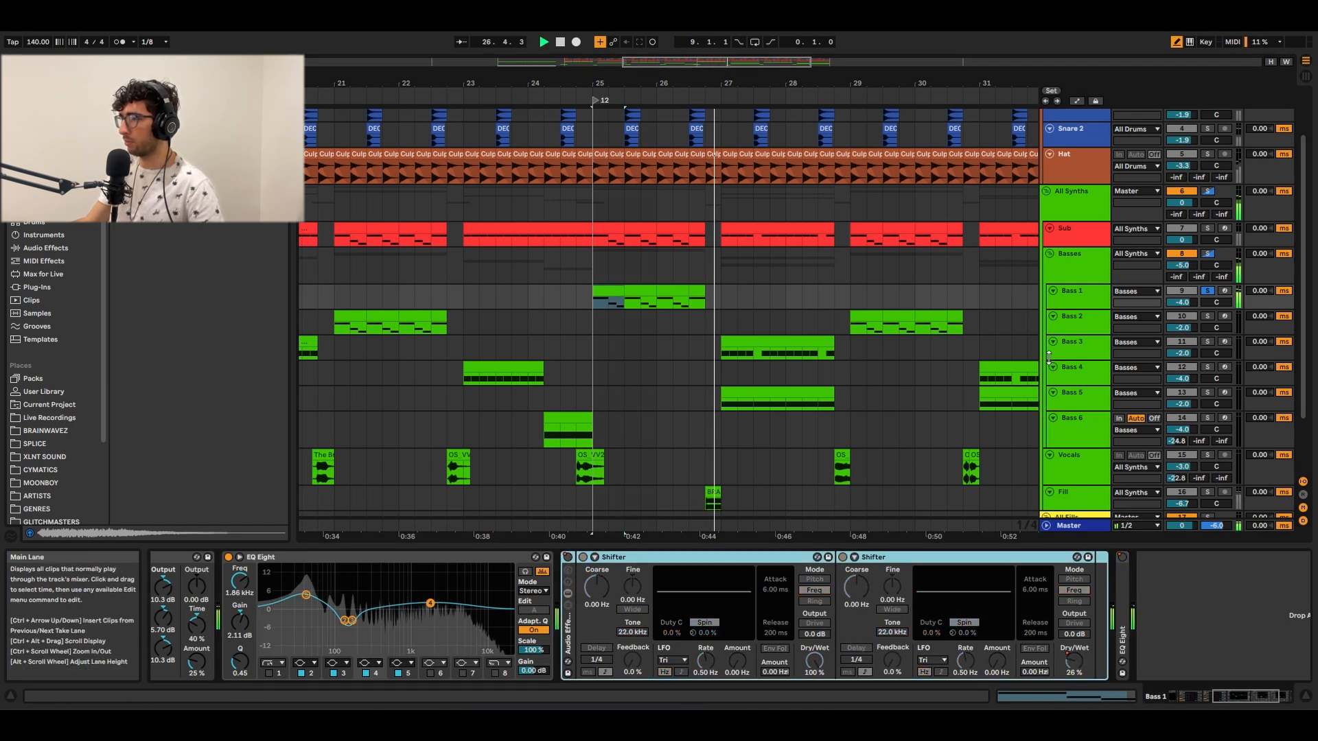
pyautogui.press('space')
# Enlarge the Bass 1 track and show automation to inspect its effect rack's Device On envelope from 25.3.1 to 26.1.1
pyautogui.click(1083, 307)
pyautogui.moveTo(1079, 307); pyautogui.dragTo(1081, 332)
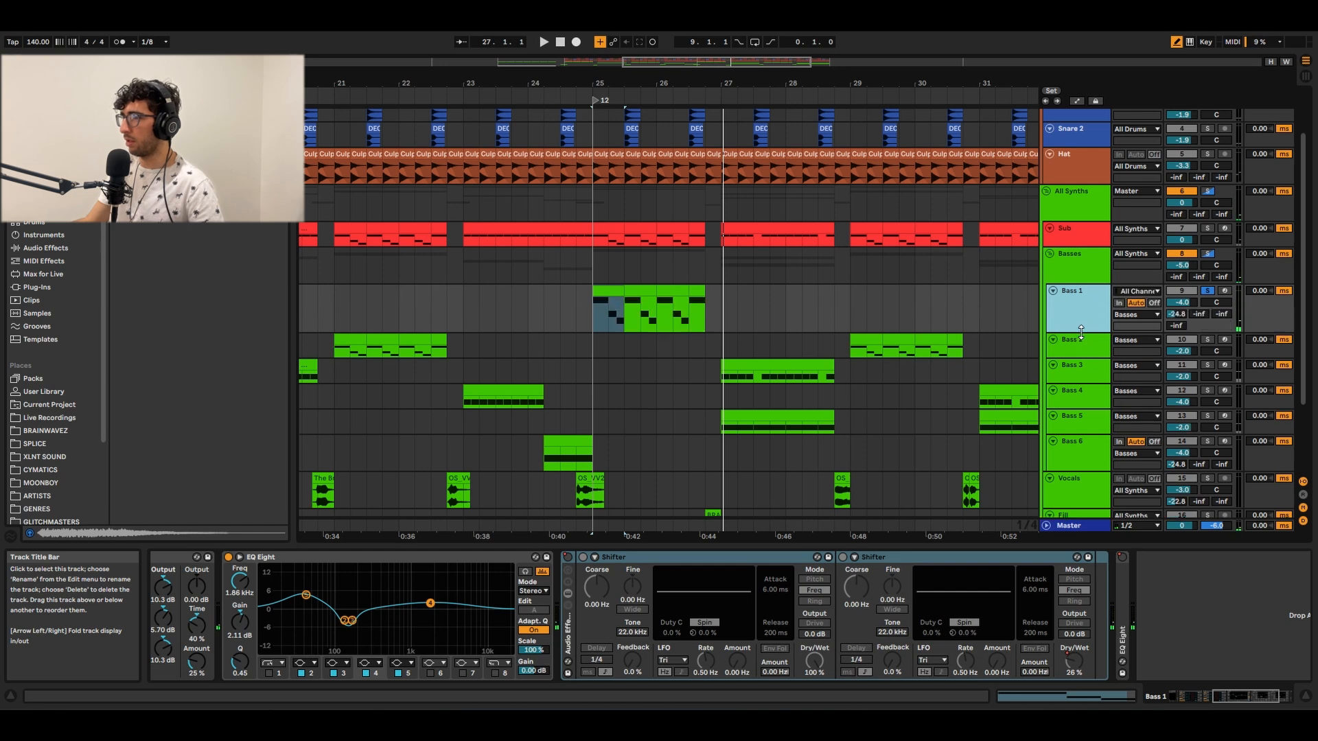
pyautogui.press('a')
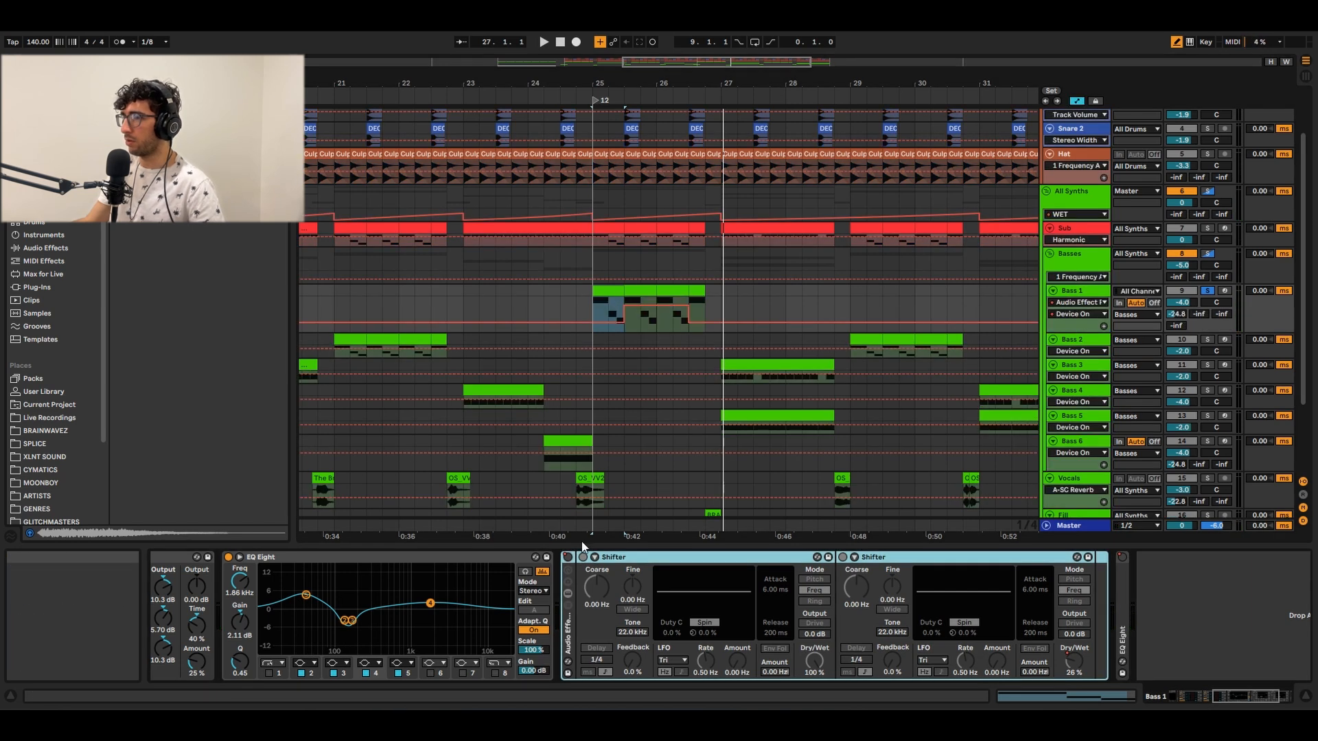
pyautogui.scroll(3, 654, 303)
pyautogui.press('b')
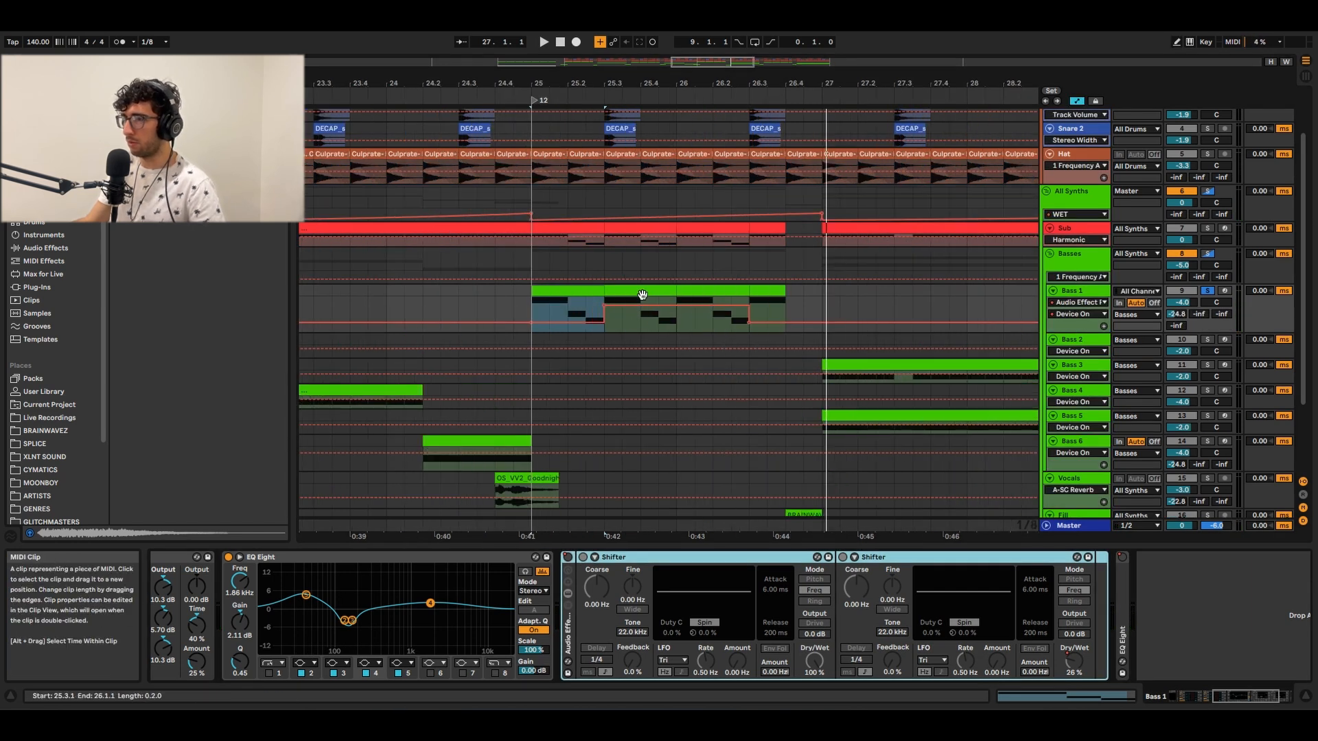
pyautogui.click(657, 311)
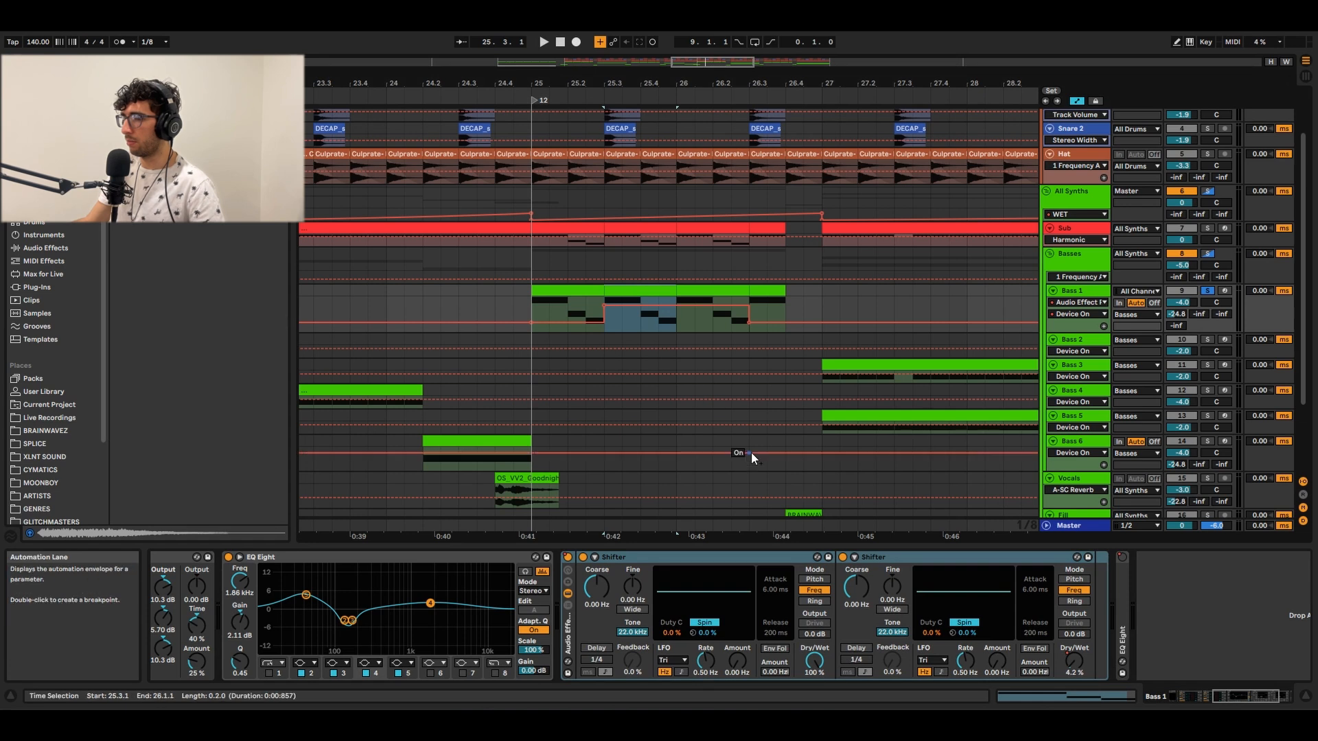
# Remove the first Shifter from Bass 1's effect rack and play the passage starting at 25.3.1
pyautogui.press('space')
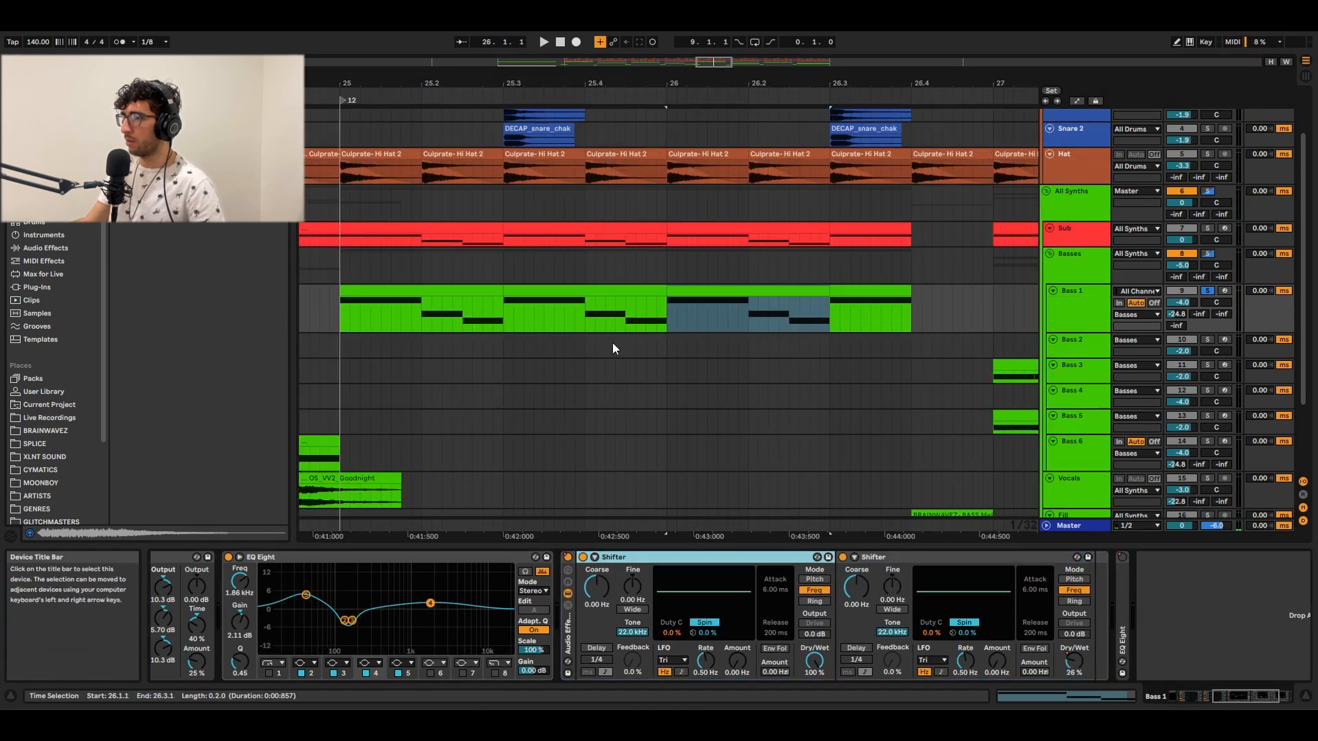
pyautogui.scroll(-5, 604, 327)
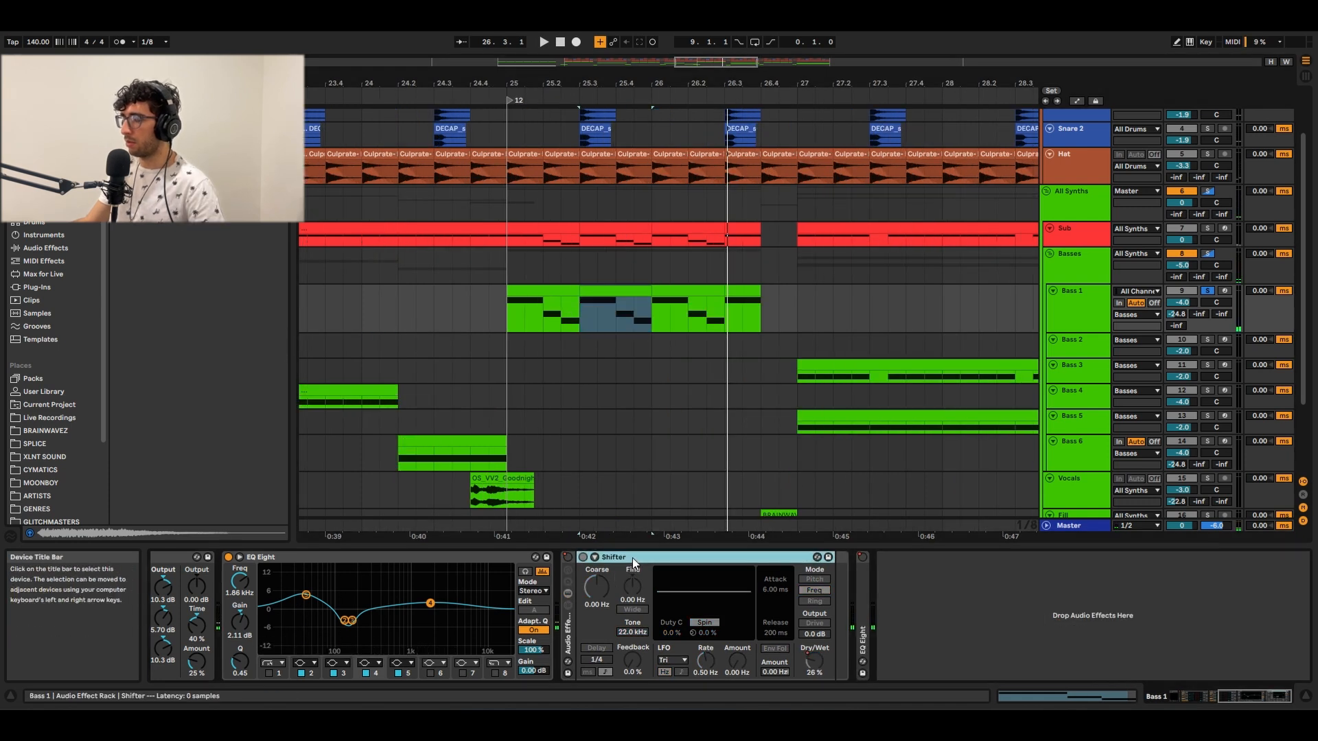
pyautogui.click(617, 292)
pyautogui.press('space')
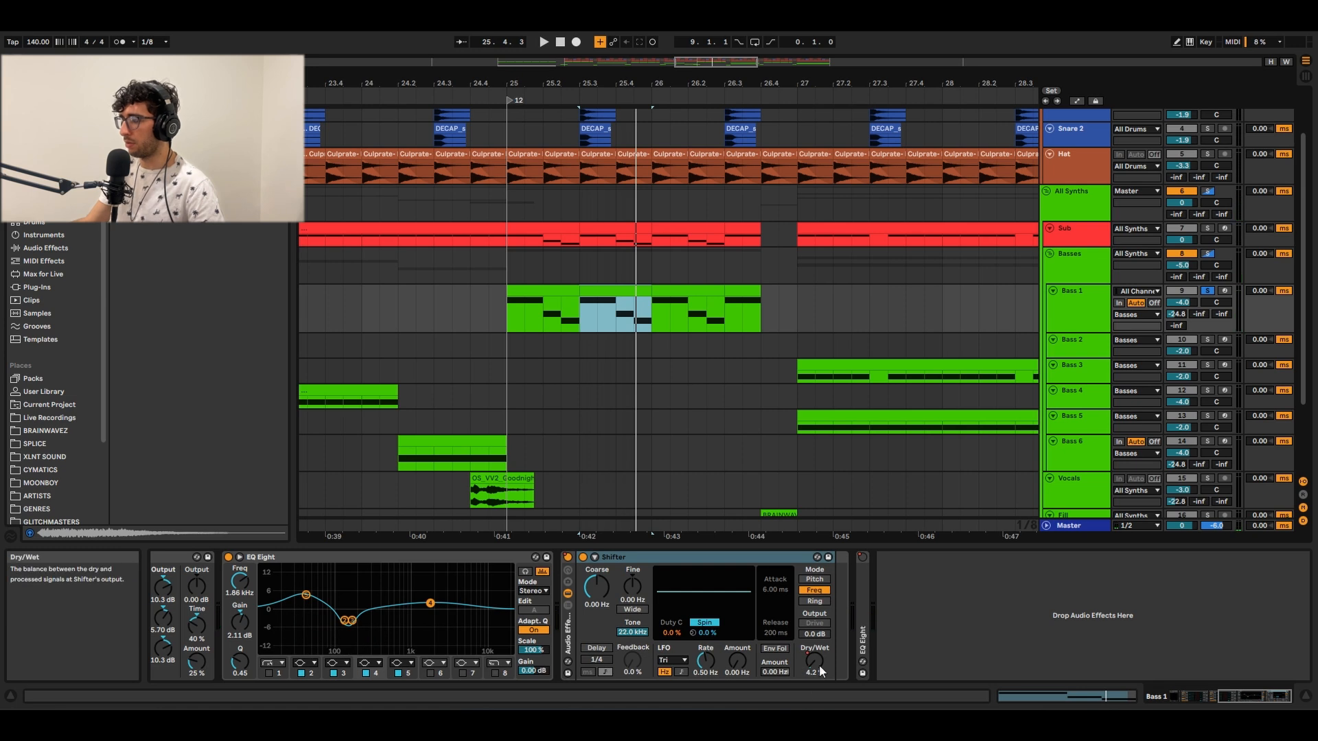
# Inspect the remaining Shifter's Dry/Wet automation on Bass 1 around bar 26 and play from 26.1.1
pyautogui.click(679, 291)
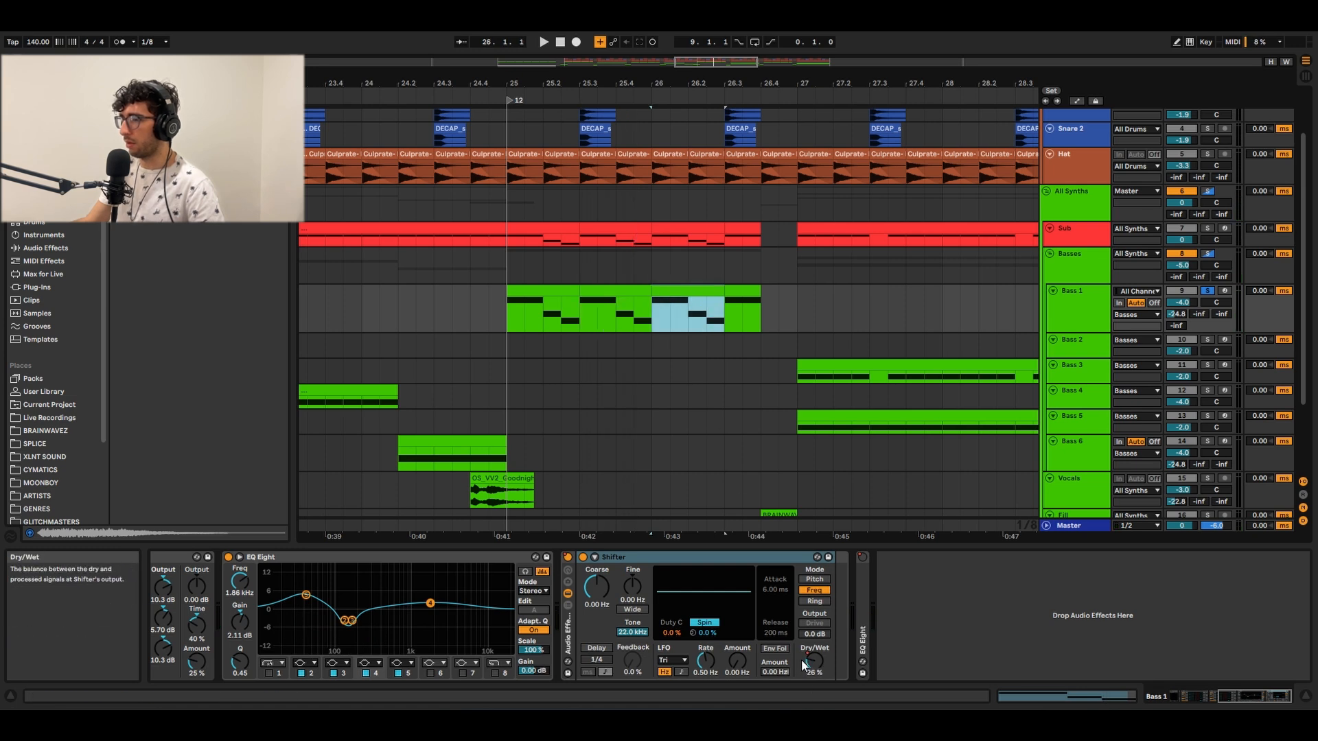
pyautogui.press('a')
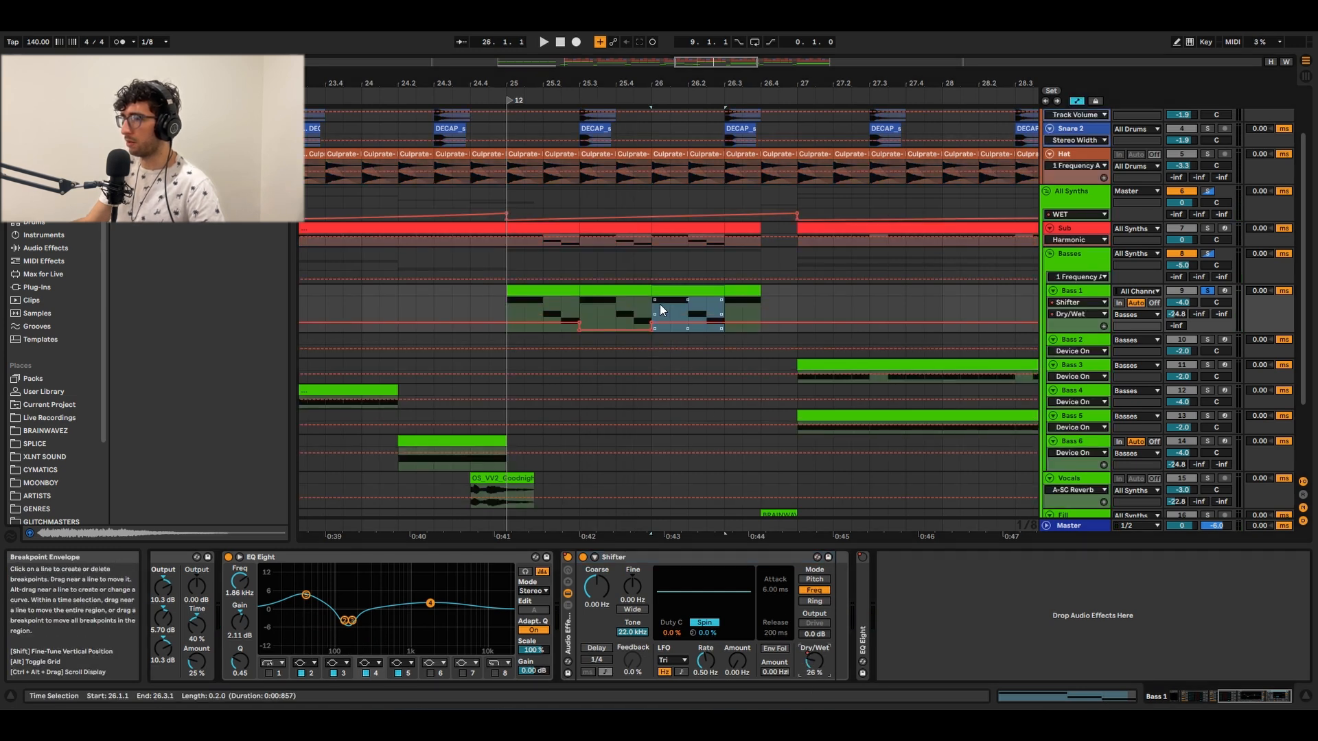
pyautogui.click(662, 311)
pyautogui.press('space')
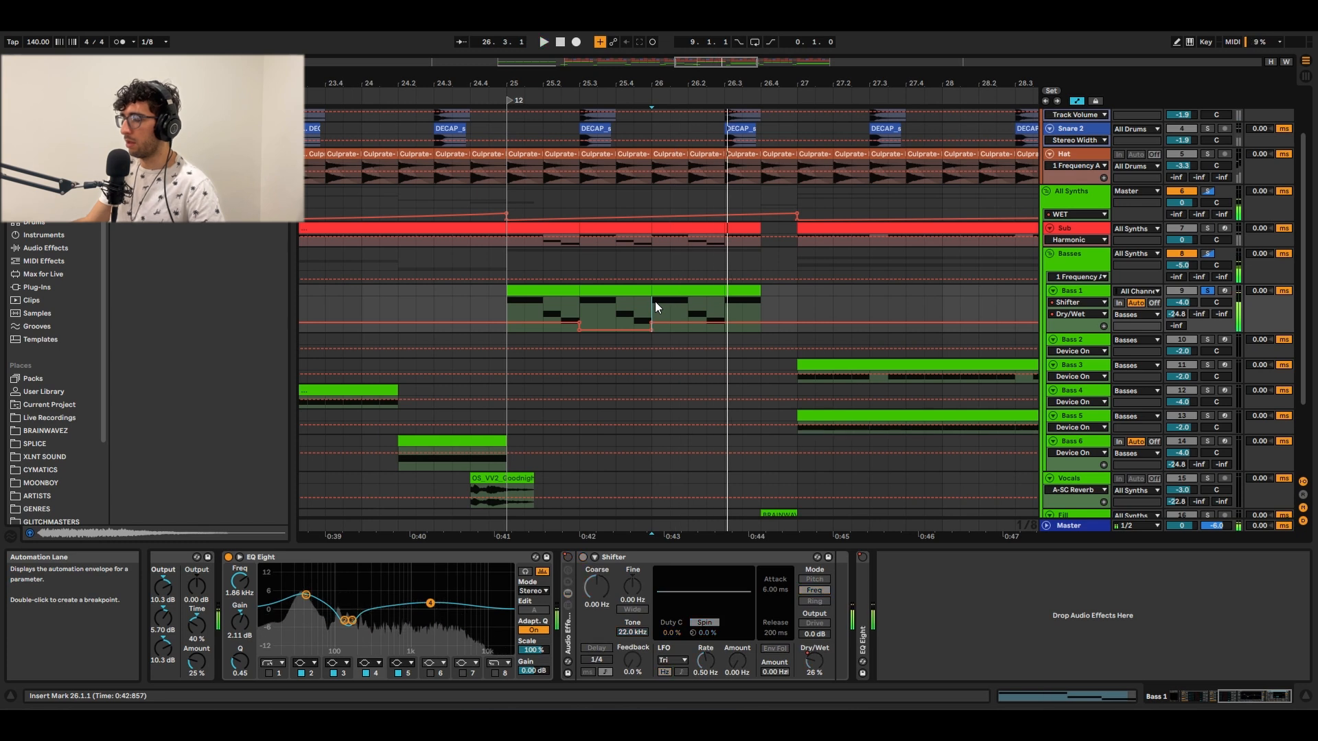
pyautogui.click(690, 294)
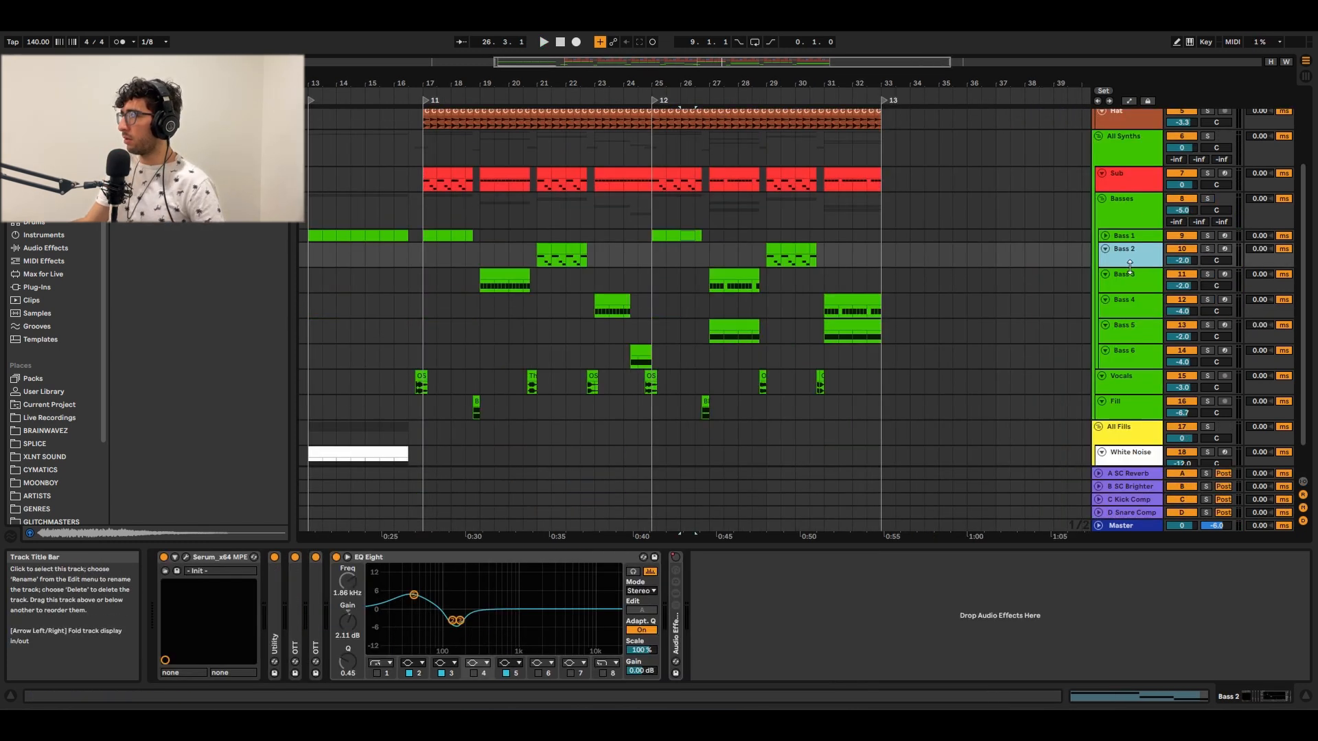
# Enlarge and solo the Bass 2 track, and play its clip from bar 21
pyautogui.press('Down')
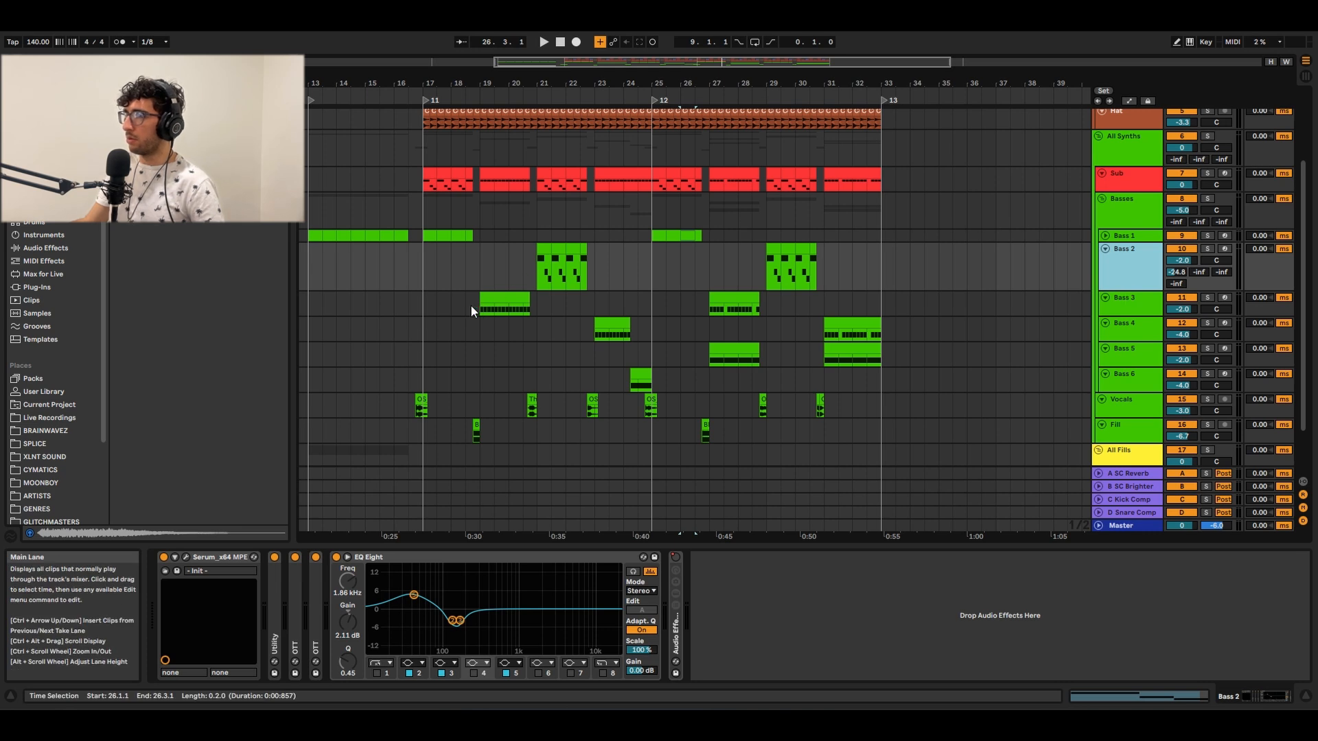
pyautogui.click(546, 247)
pyautogui.press('s')
pyautogui.press('space')
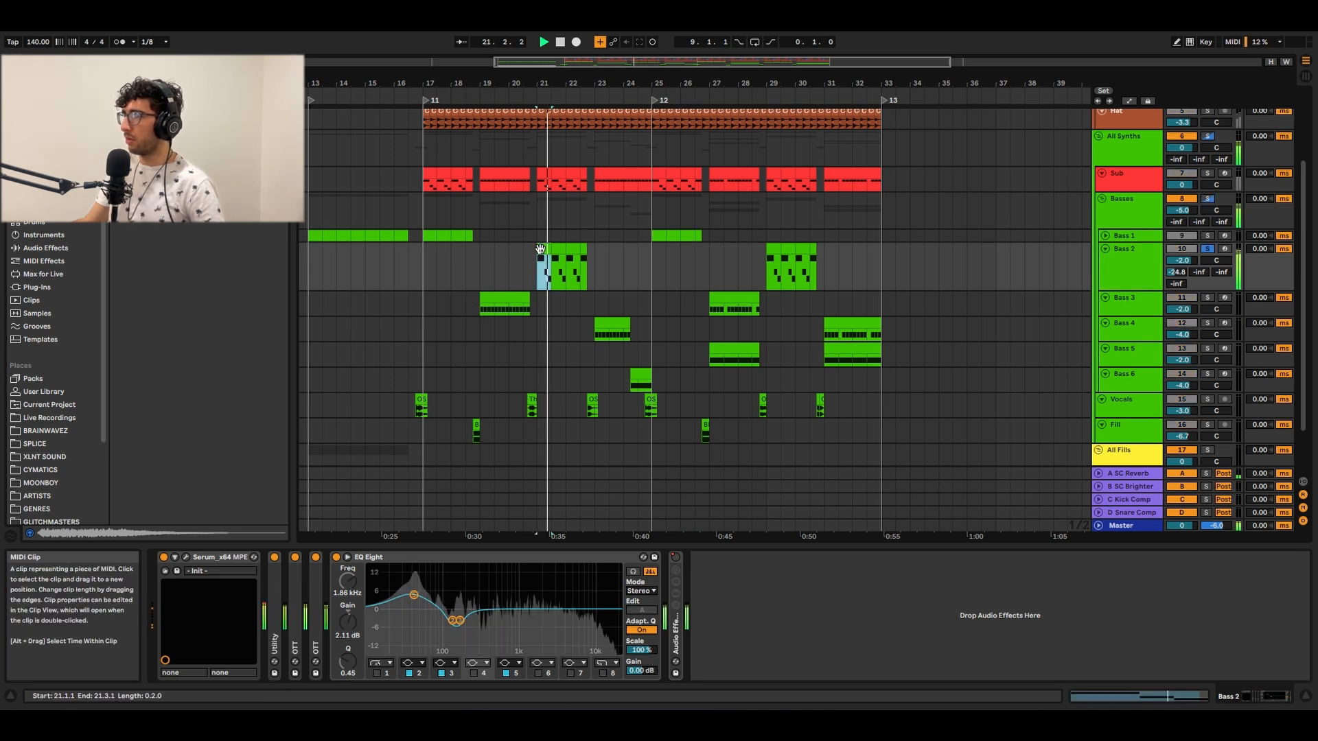
pyautogui.press('space')
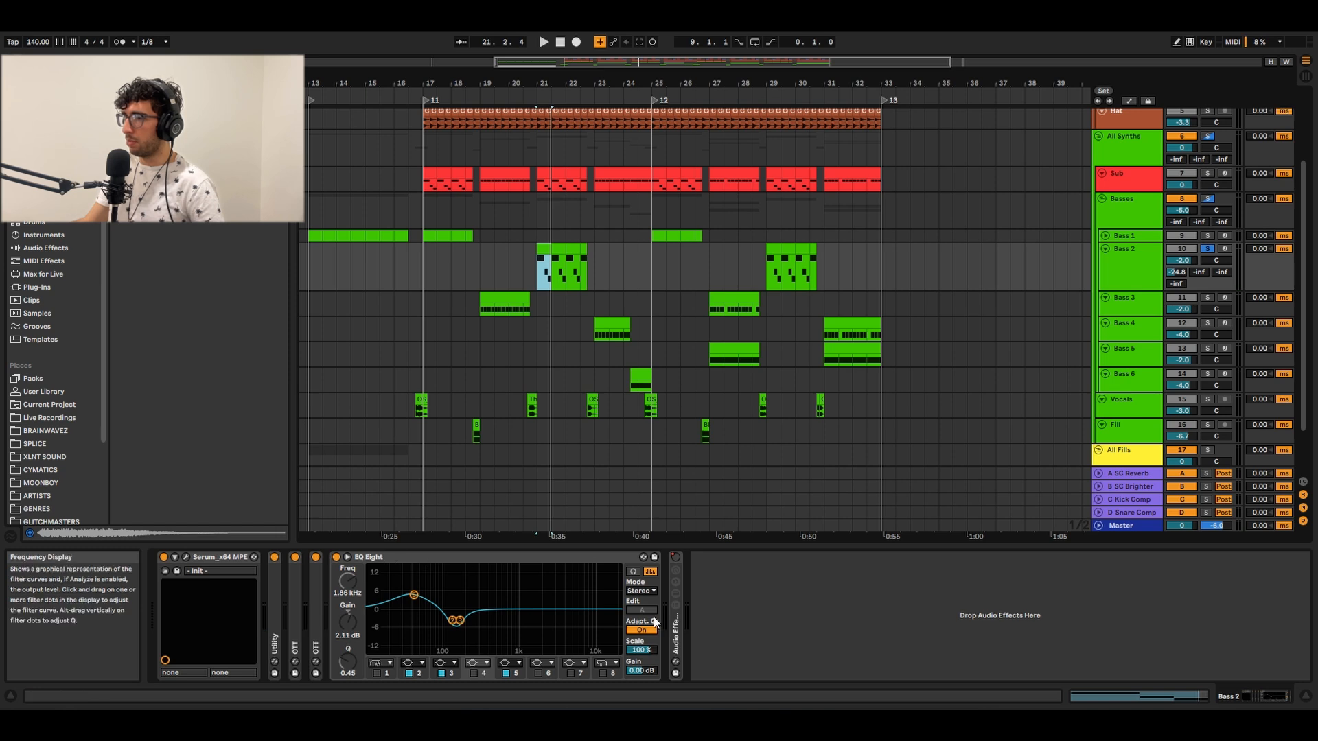
# Unfold Bass 2's Audio Effect Rack to view its Shifters and play the clip at bar 29 through them
pyautogui.doubleClick(675, 629)
pyautogui.click(763, 558)
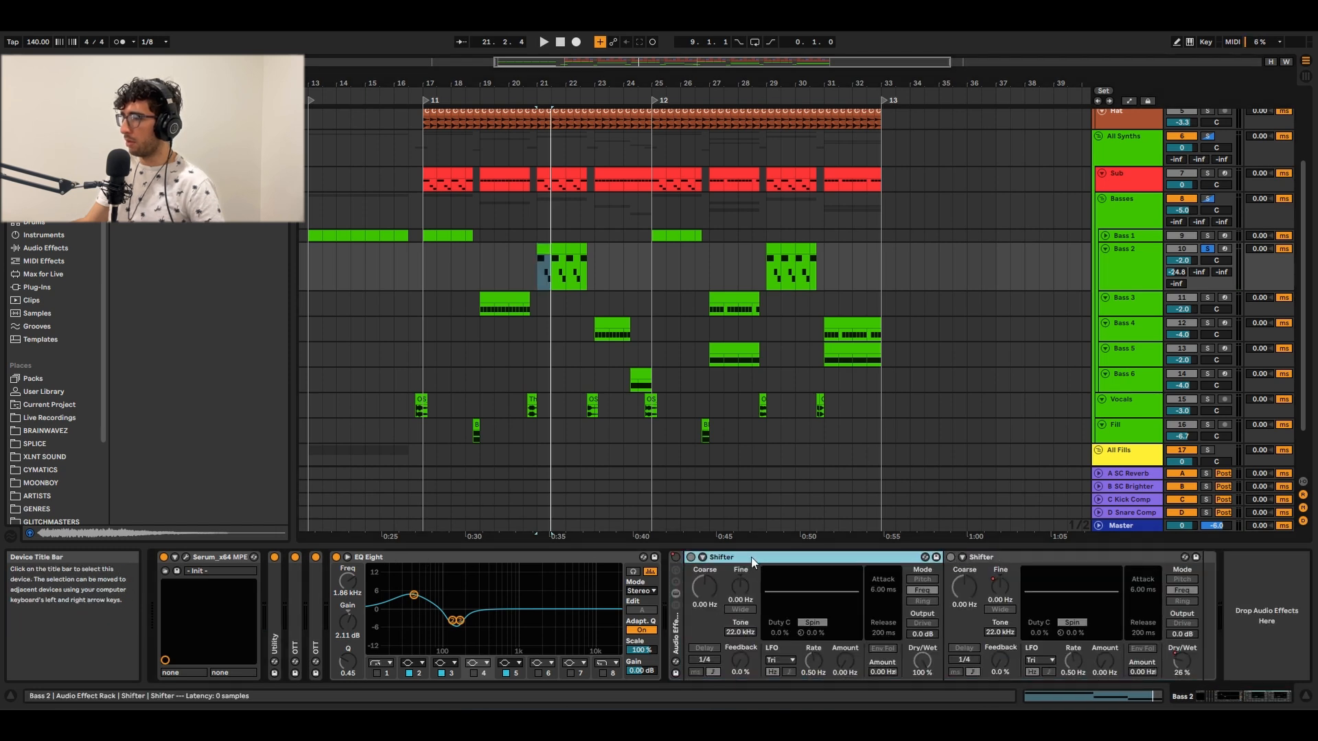
pyautogui.click(768, 270)
pyautogui.press('space')
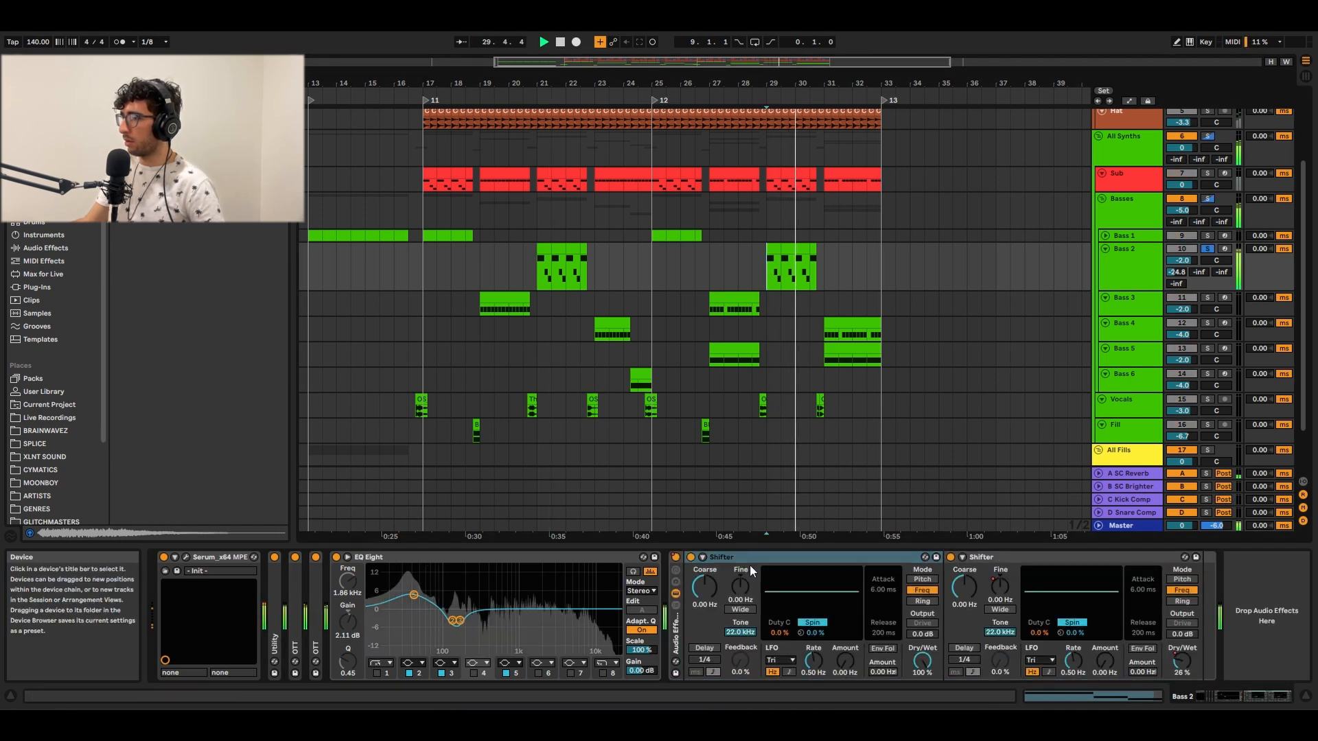
# Delete the first Shifter from Bass 2's effect rack and check the clip across bars 29 and 30
pyautogui.click(776, 556)
pyautogui.press('space')
pyautogui.press('Delete')
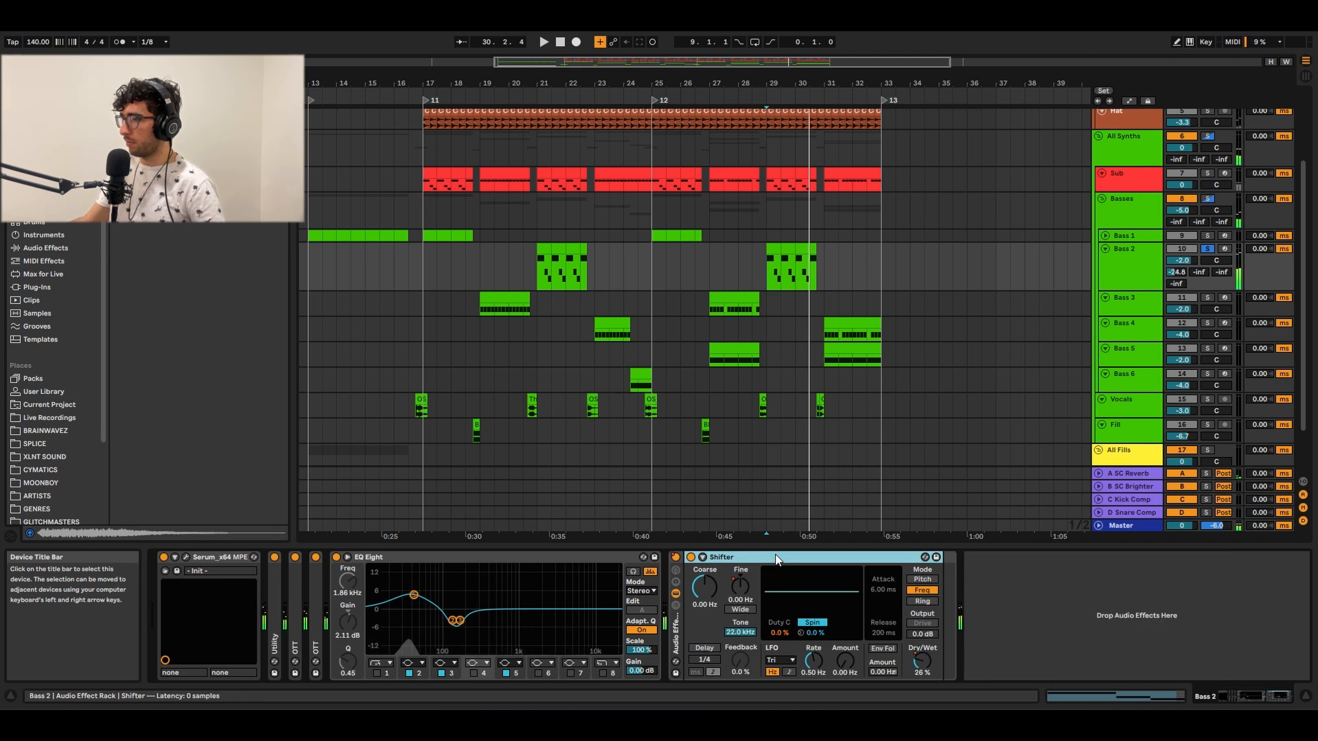
pyautogui.press('space')
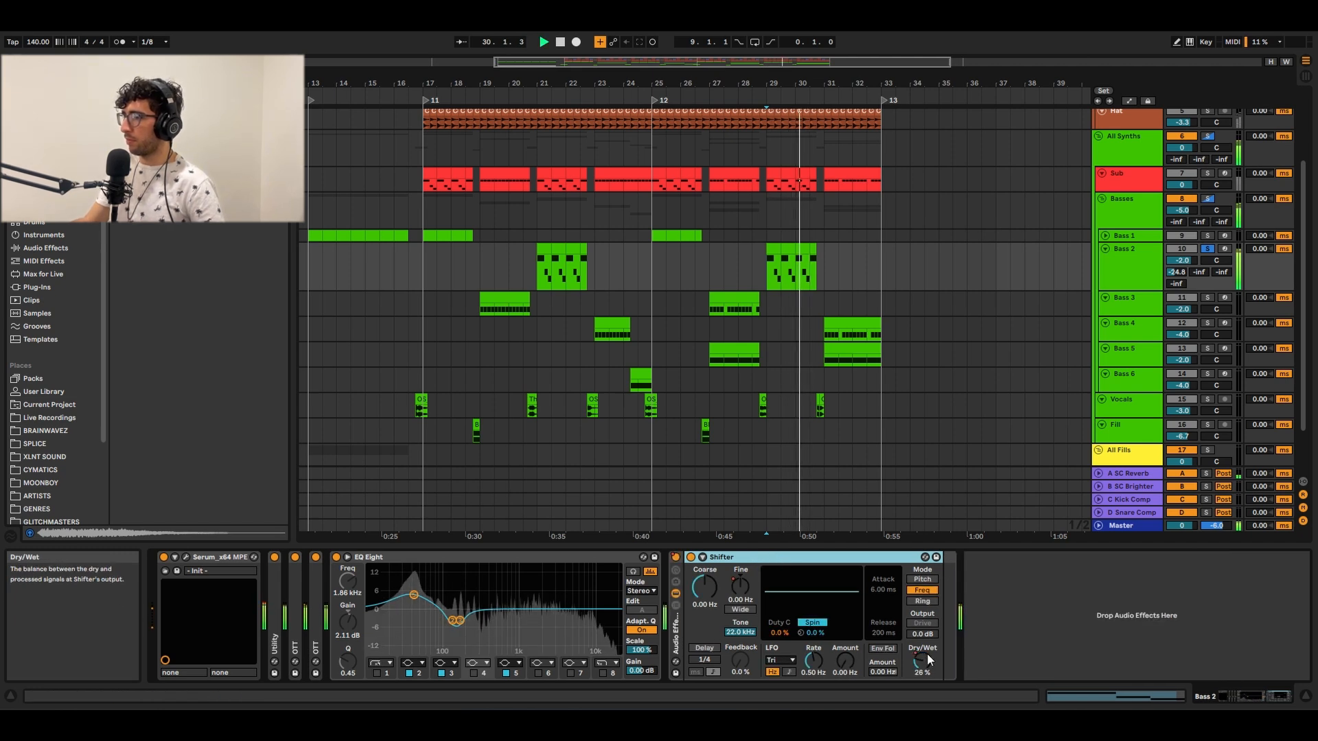
pyautogui.press('space')
pyautogui.moveTo(780, 261); pyautogui.dragTo(796, 269)
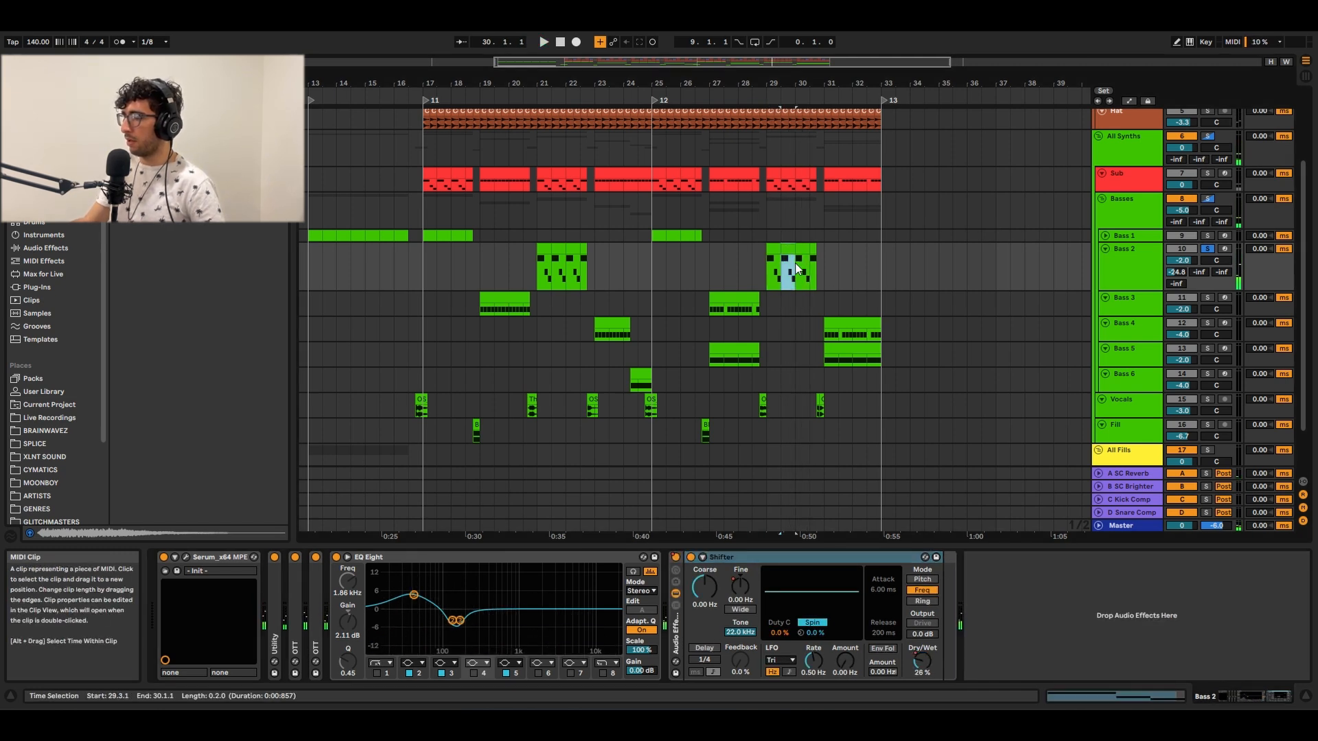
pyautogui.press('Right')
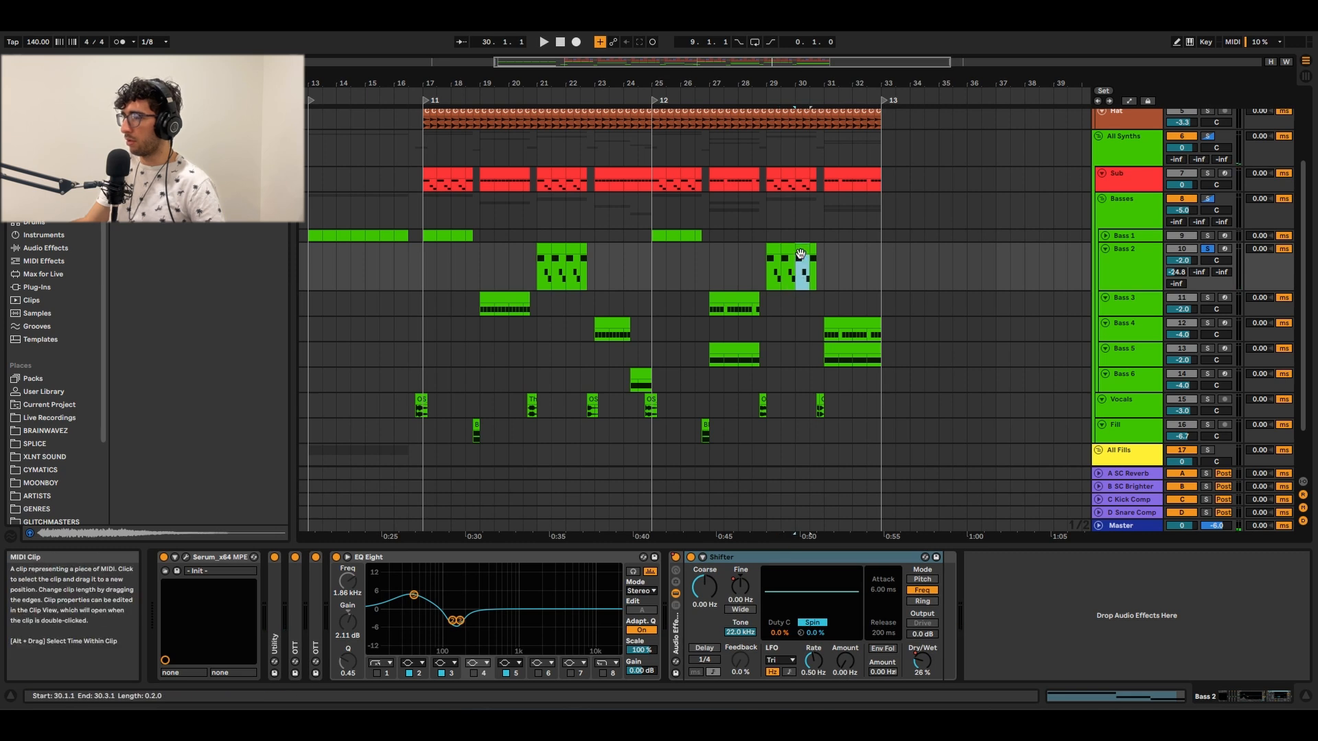
# Select the opening section of Bass 2's clip at 21.1.1 and open the track's Serum window, moved clear of the track headers
pyautogui.click(552, 247)
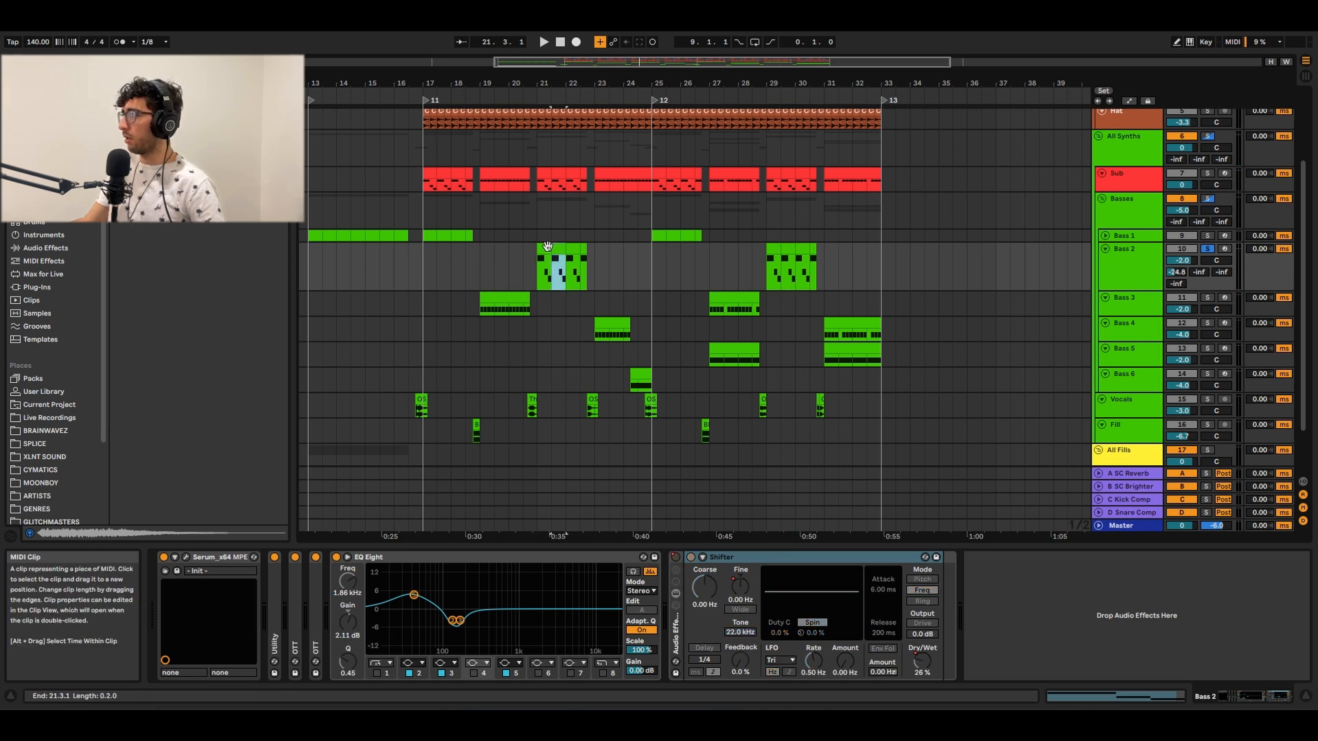
pyautogui.press('Left')
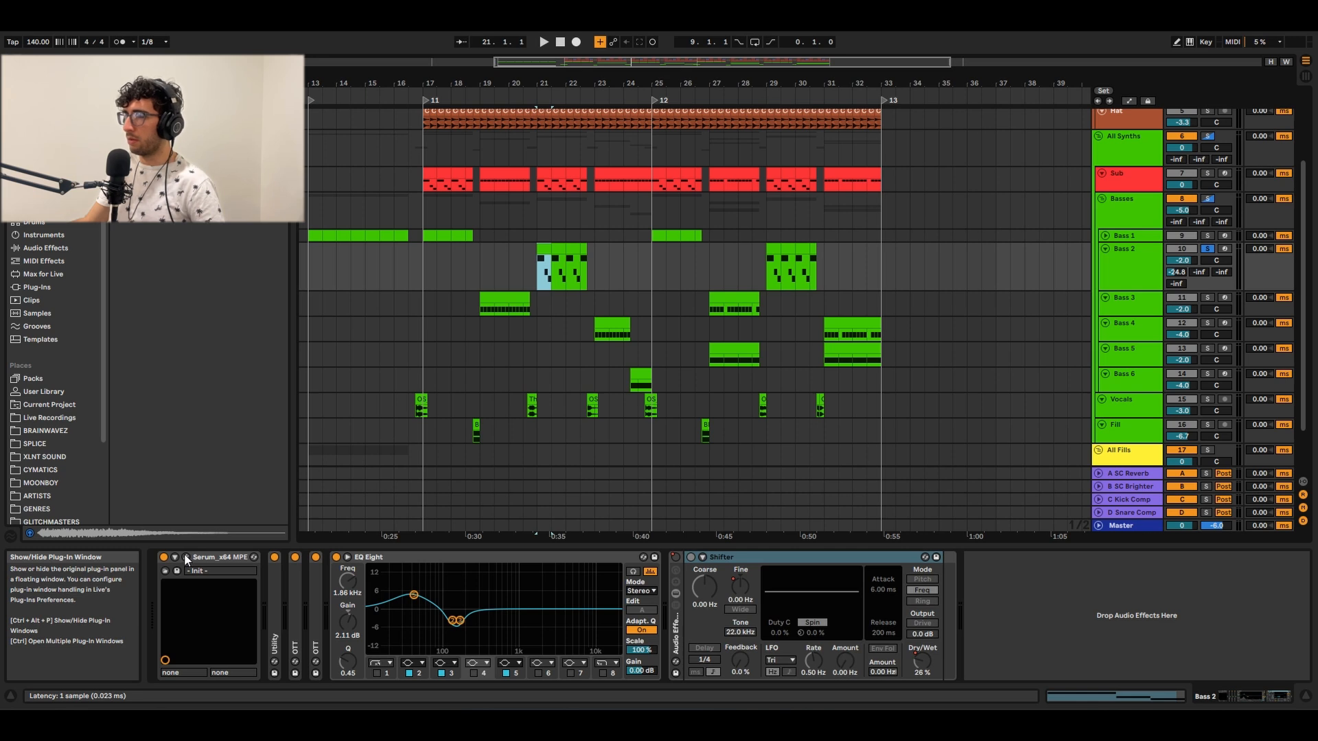
pyautogui.click(184, 553)
pyautogui.moveTo(831, 113); pyautogui.dragTo(557, 112)
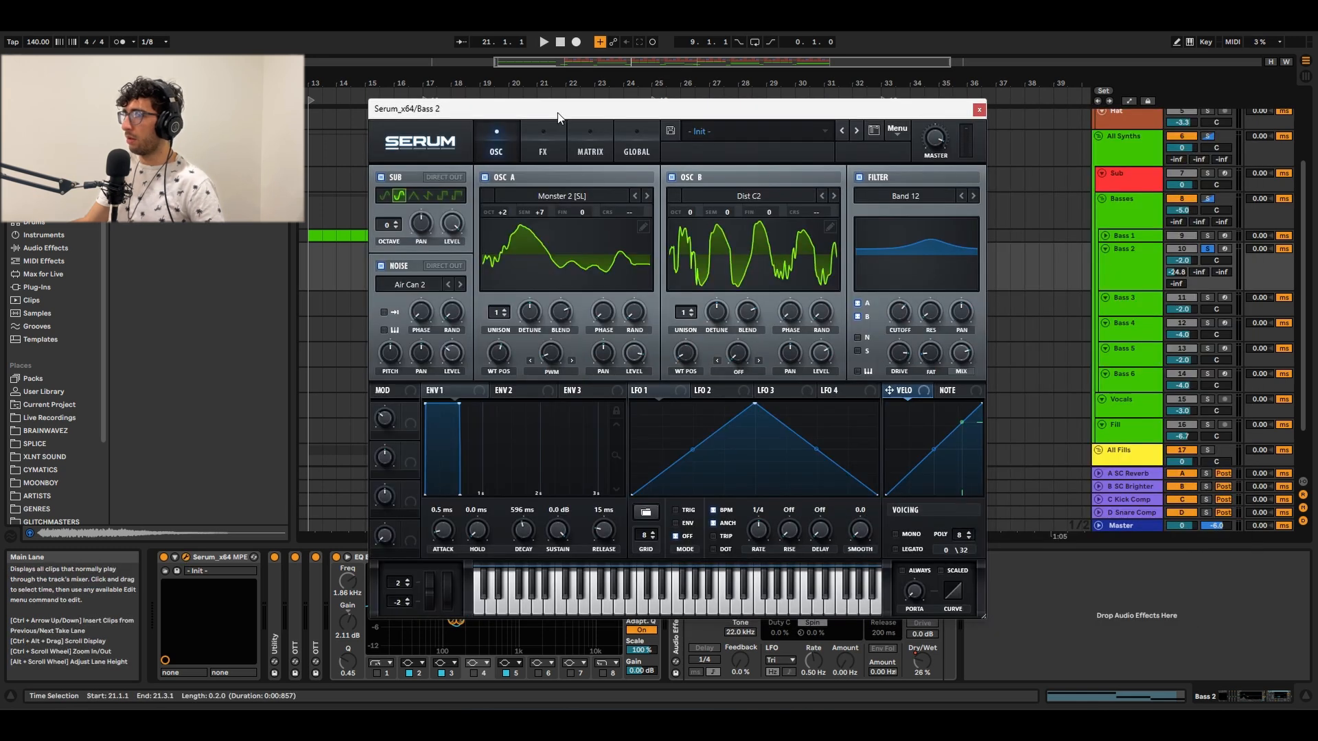
# Put away Bass 2's Serum window and play the soloed Bass 2 clip from bar 21 in a closer arrangement view
pyautogui.click(1117, 270)
pyautogui.press('s')
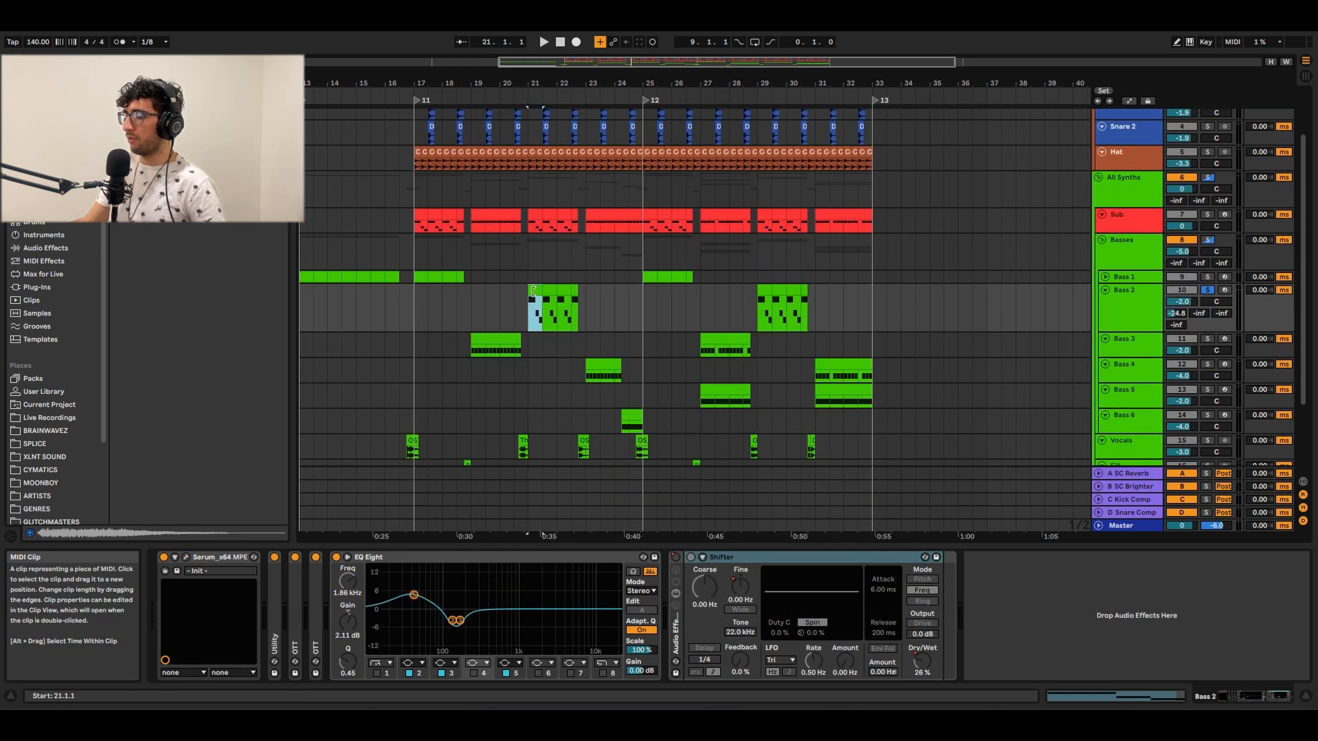
pyautogui.scroll(4, 535, 292)
pyautogui.press('space')
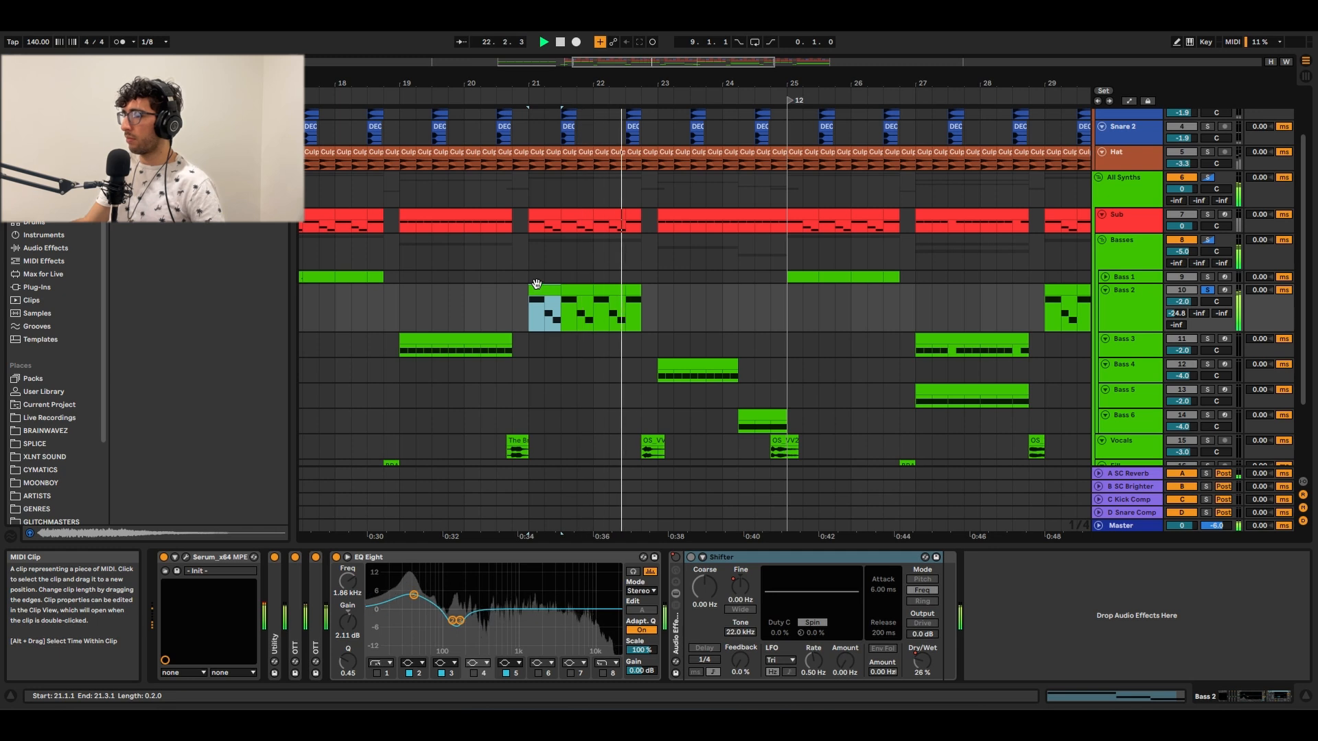
pyautogui.press('space')
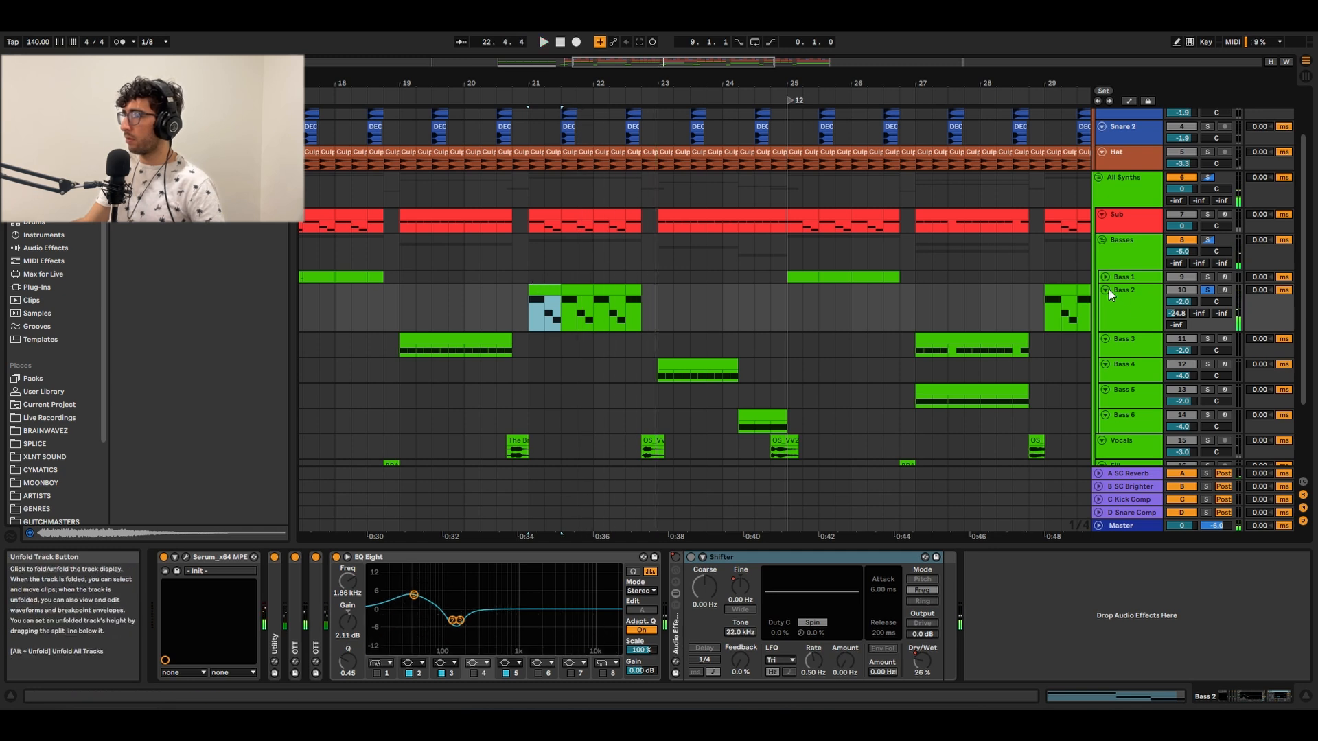
# Fold Bass 2, enlarge and solo the Bass 3 track, and play its clip from bar 19
pyautogui.click(1105, 289)
pyautogui.click(1131, 309)
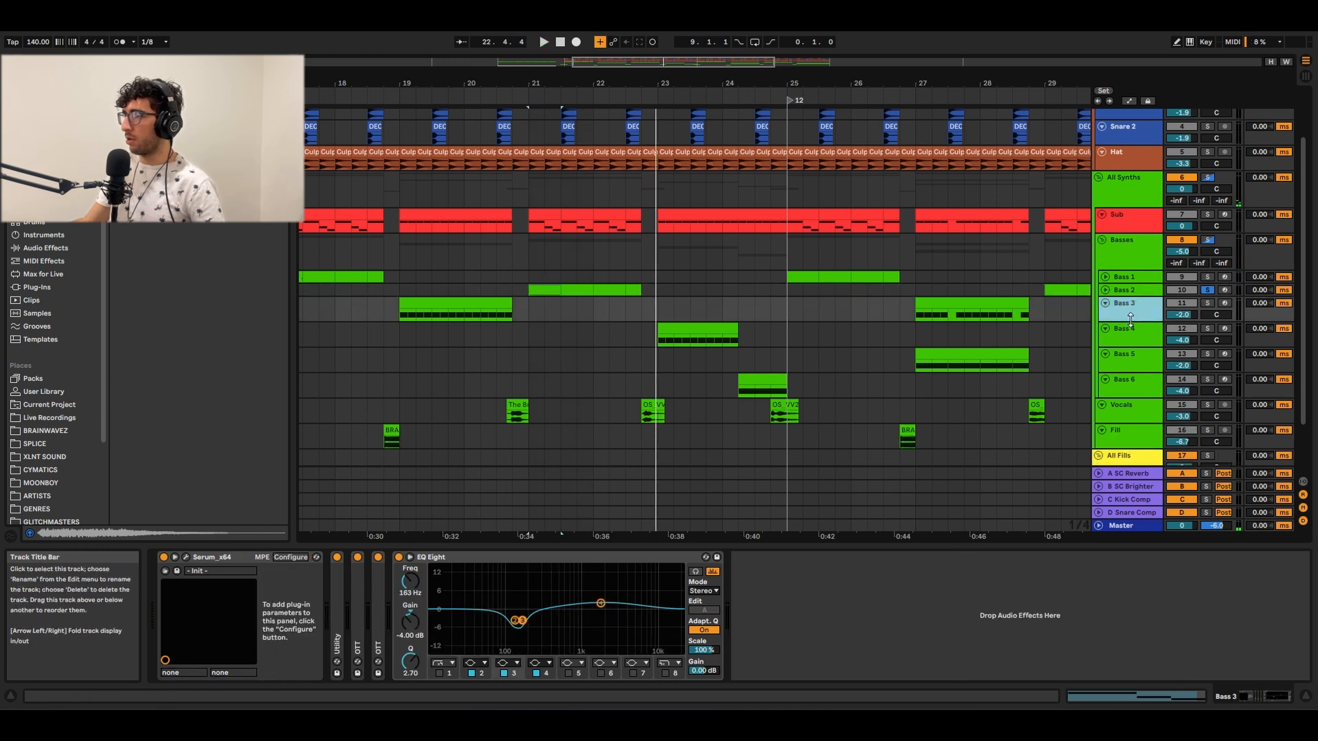
pyautogui.moveTo(1131, 319); pyautogui.dragTo(1131, 331)
pyautogui.click(414, 326)
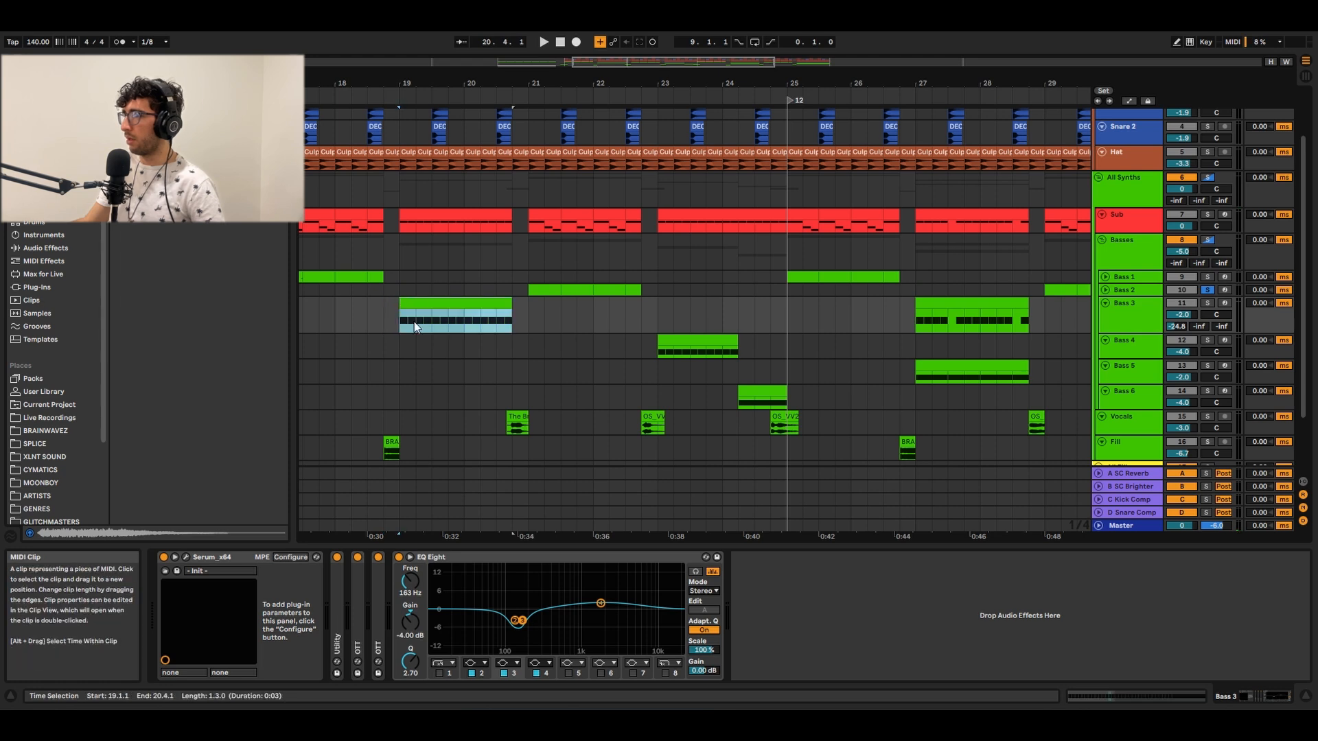
pyautogui.press('space')
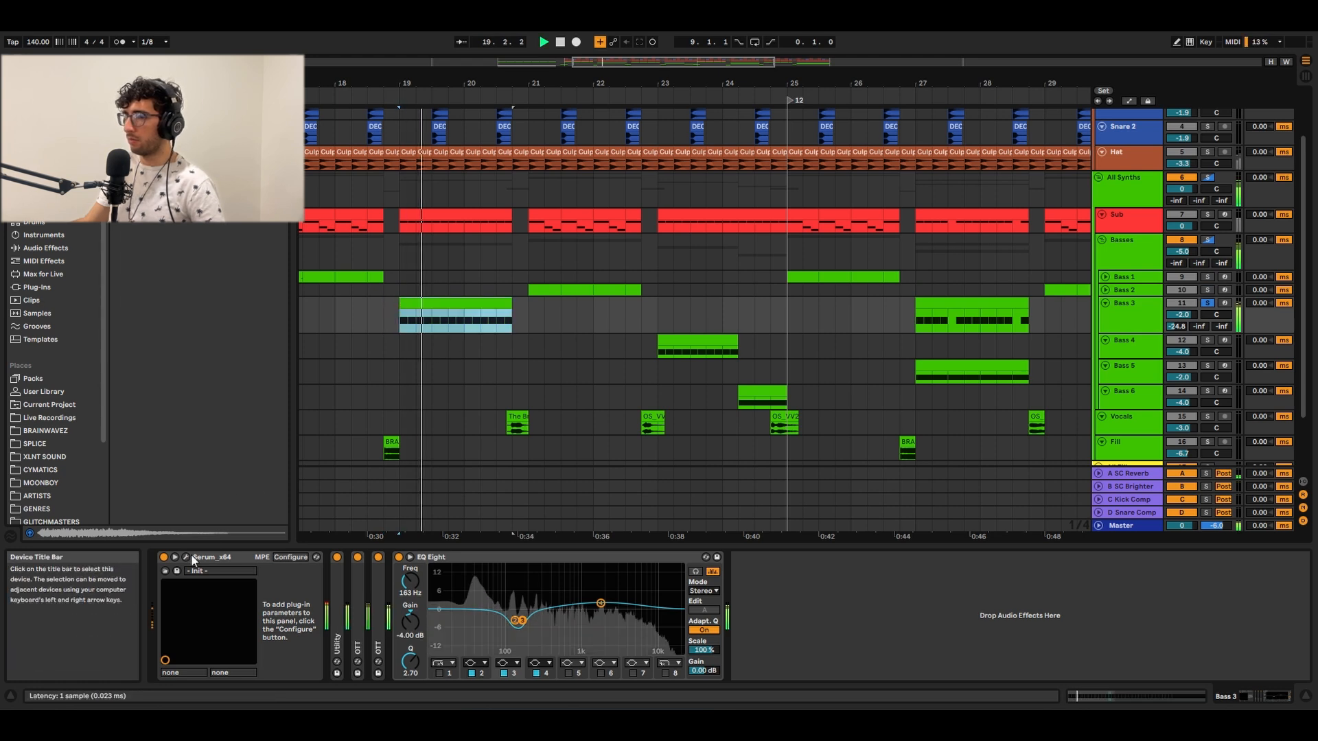
# Unfold Bass 3's two OTT devices one at a time to check their settings, folding each back up
pyautogui.doubleClick(357, 604)
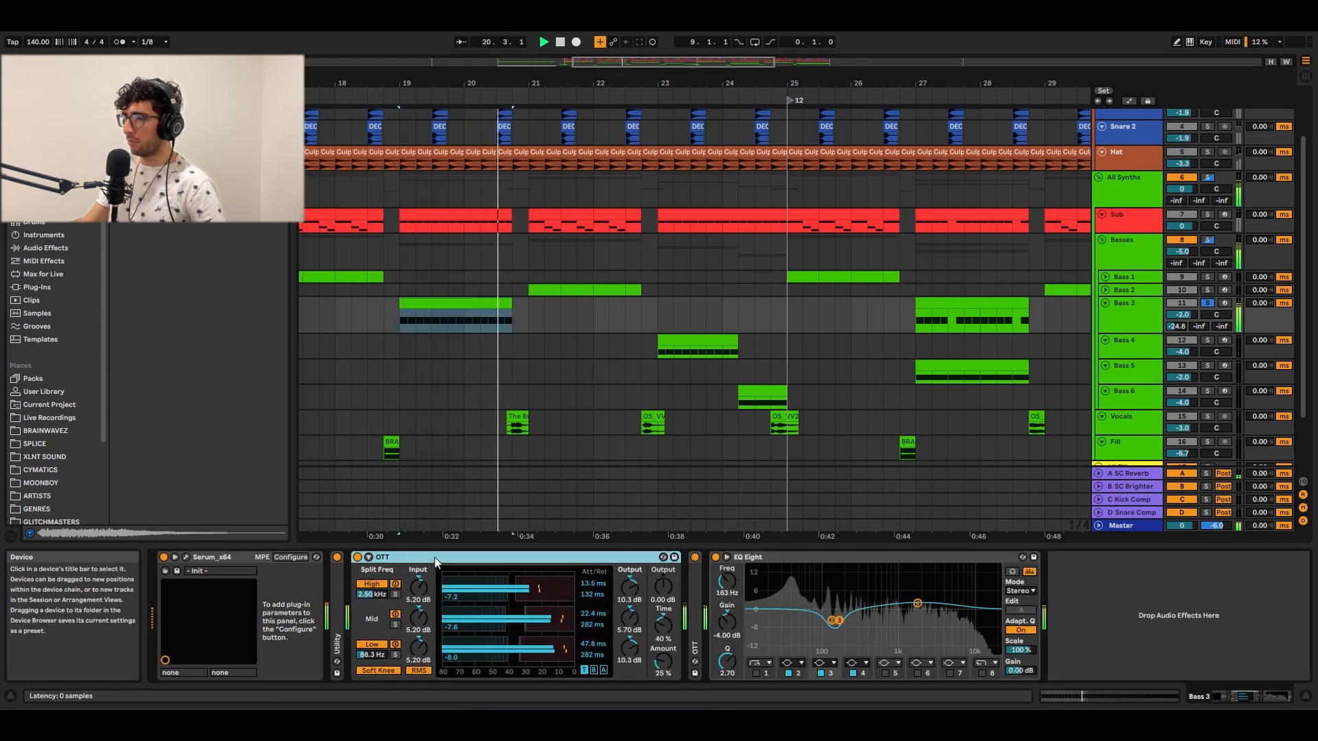
pyautogui.doubleClick(434, 558)
pyautogui.doubleClick(373, 588)
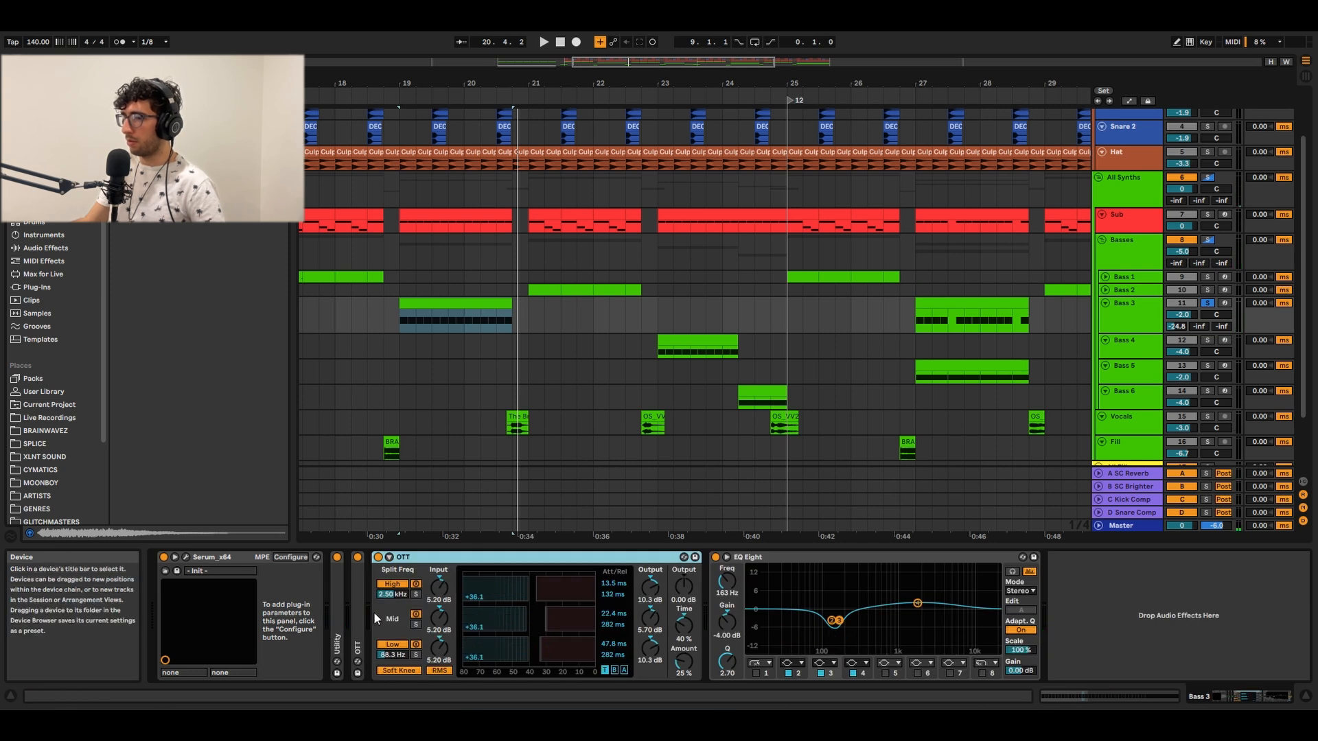
pyautogui.doubleClick(357, 596)
pyautogui.doubleClick(395, 558)
pyautogui.doubleClick(519, 554)
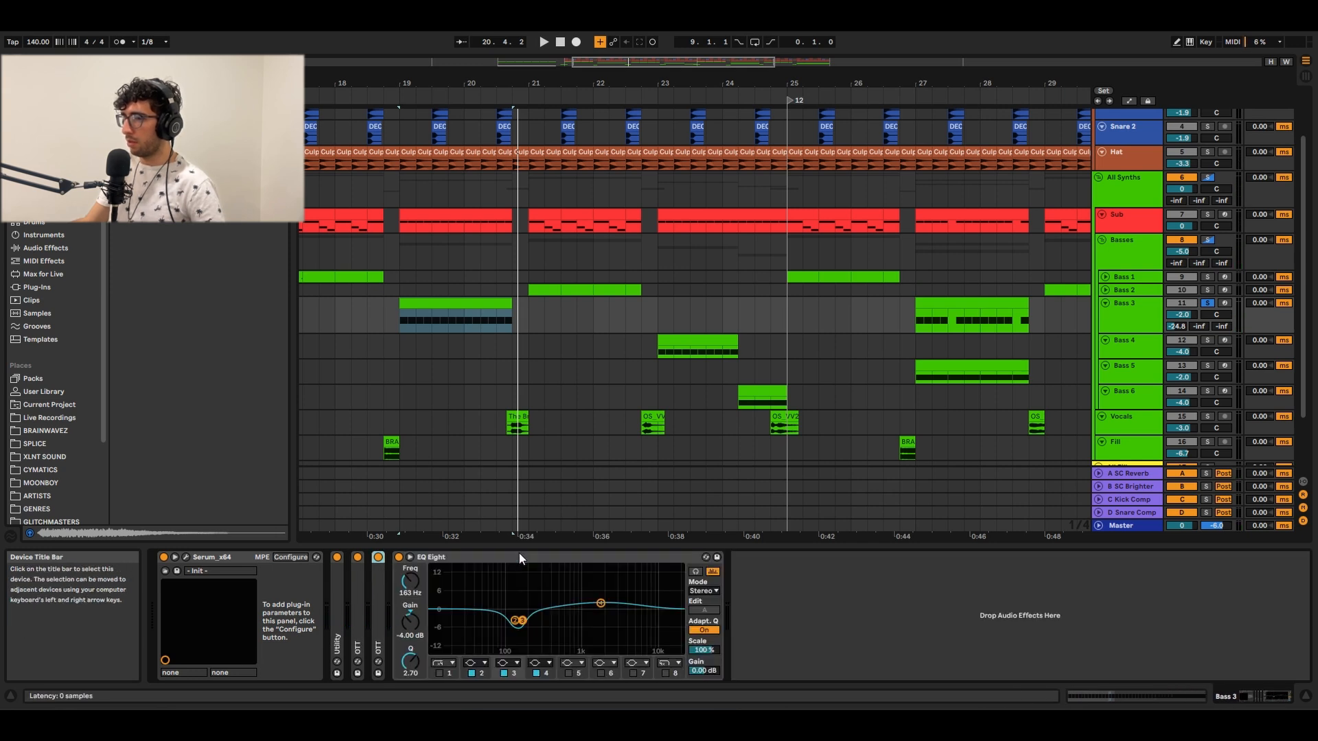
# Open Bass 3's Serum window and look over LFO 2, LFO 1 and the effects chain
pyautogui.click(187, 559)
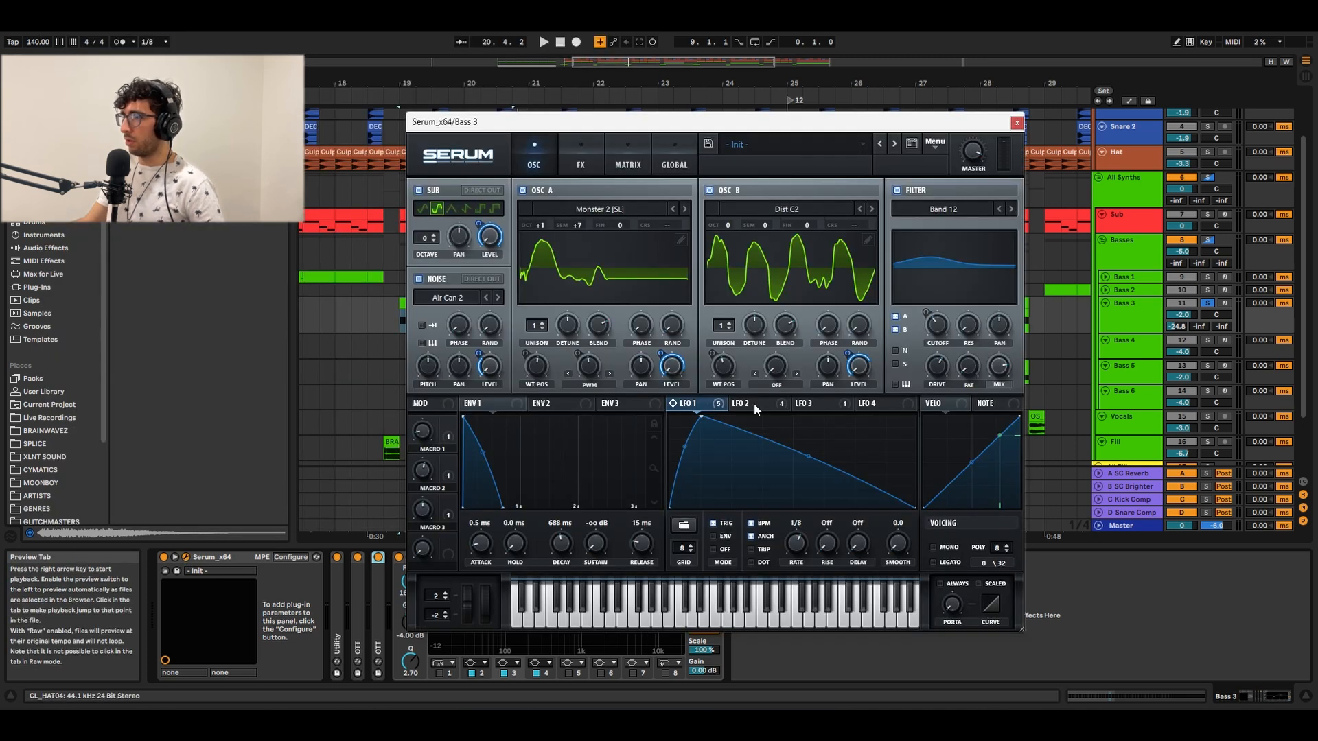
pyautogui.click(750, 404)
pyautogui.click(695, 403)
pyautogui.click(575, 154)
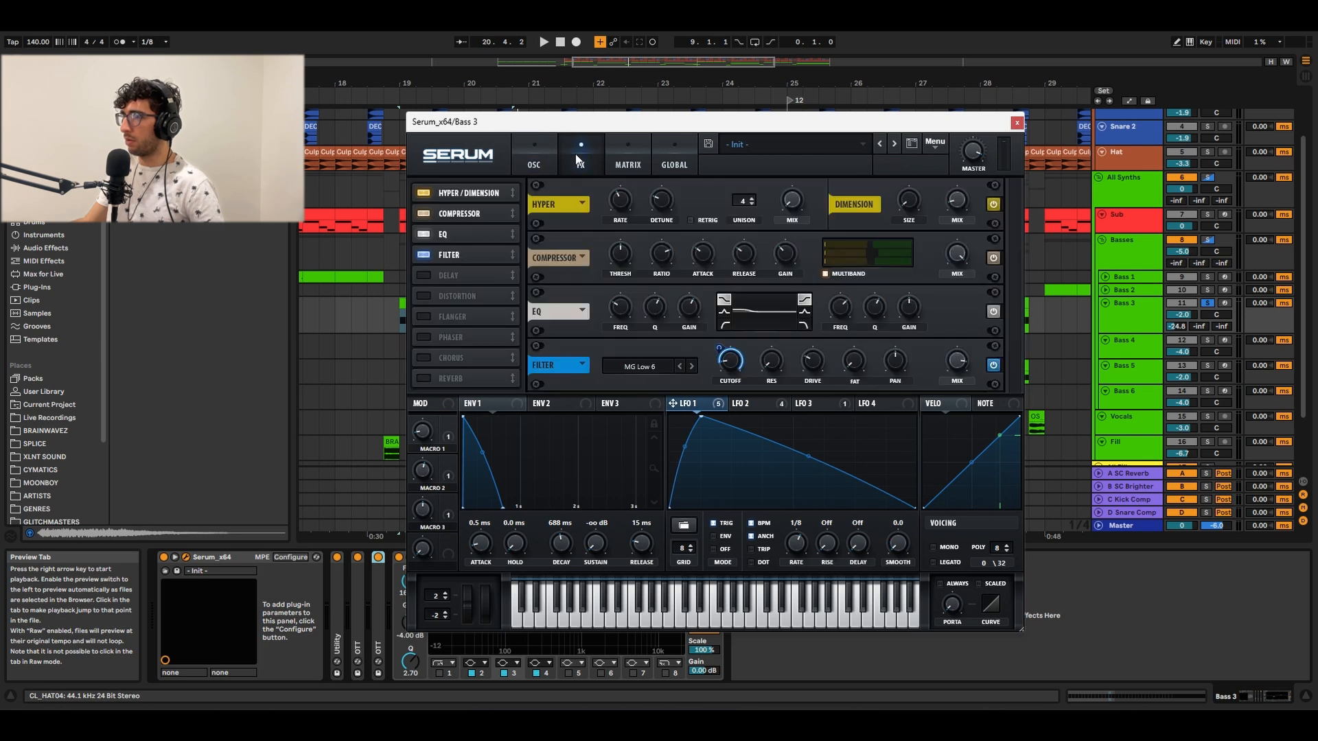
# Return to Serum's oscillator page and examine Envelope 1 while briefly playing the Bass 3 clip
pyautogui.click(533, 168)
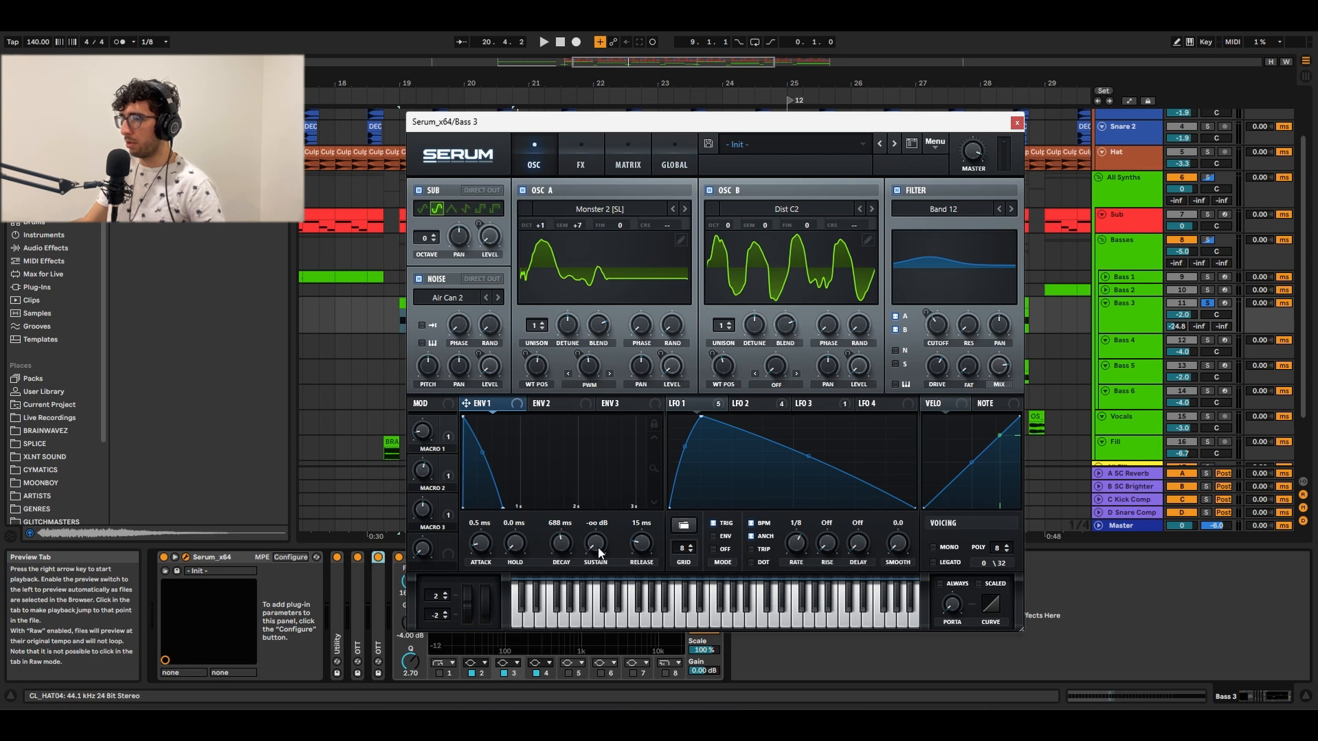
pyautogui.press('space')
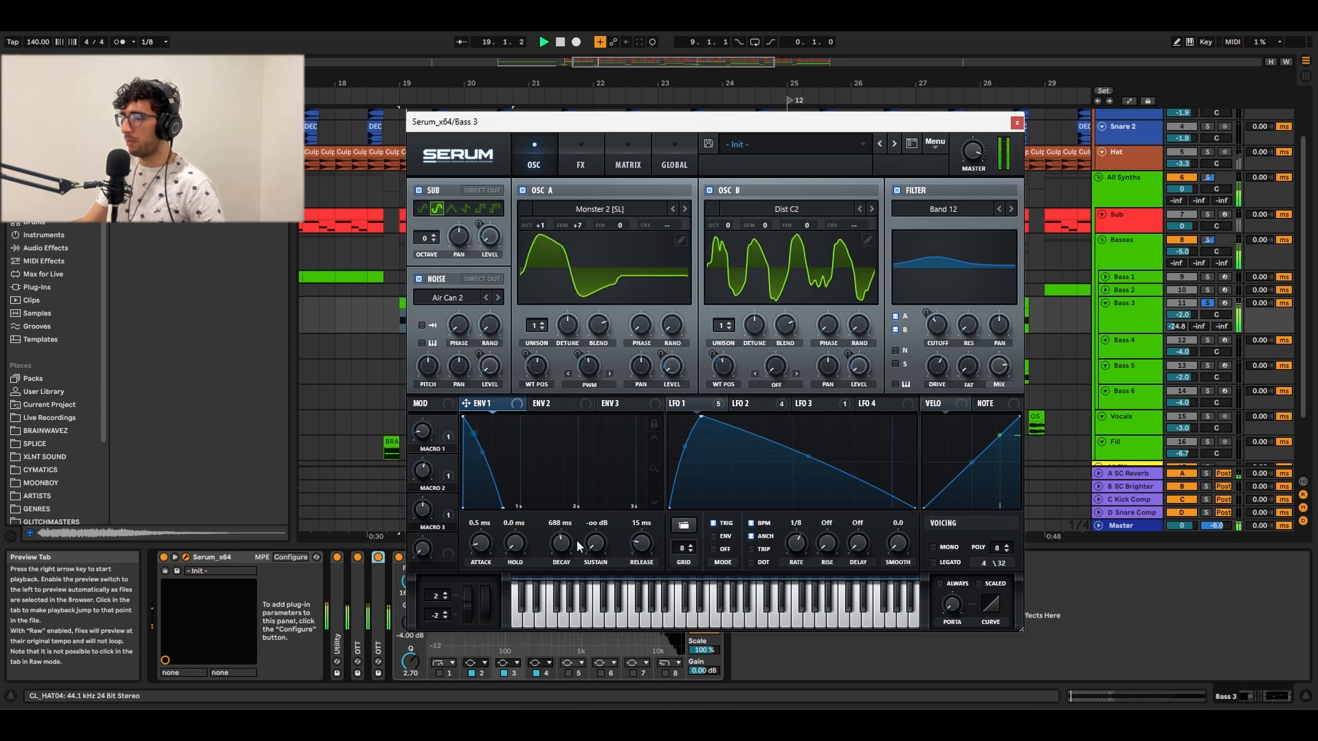
pyautogui.press('space')
# Show LFO 1 and check its modulation of the sub, noise, oscillator A and oscillator B levels
pyautogui.click(687, 404)
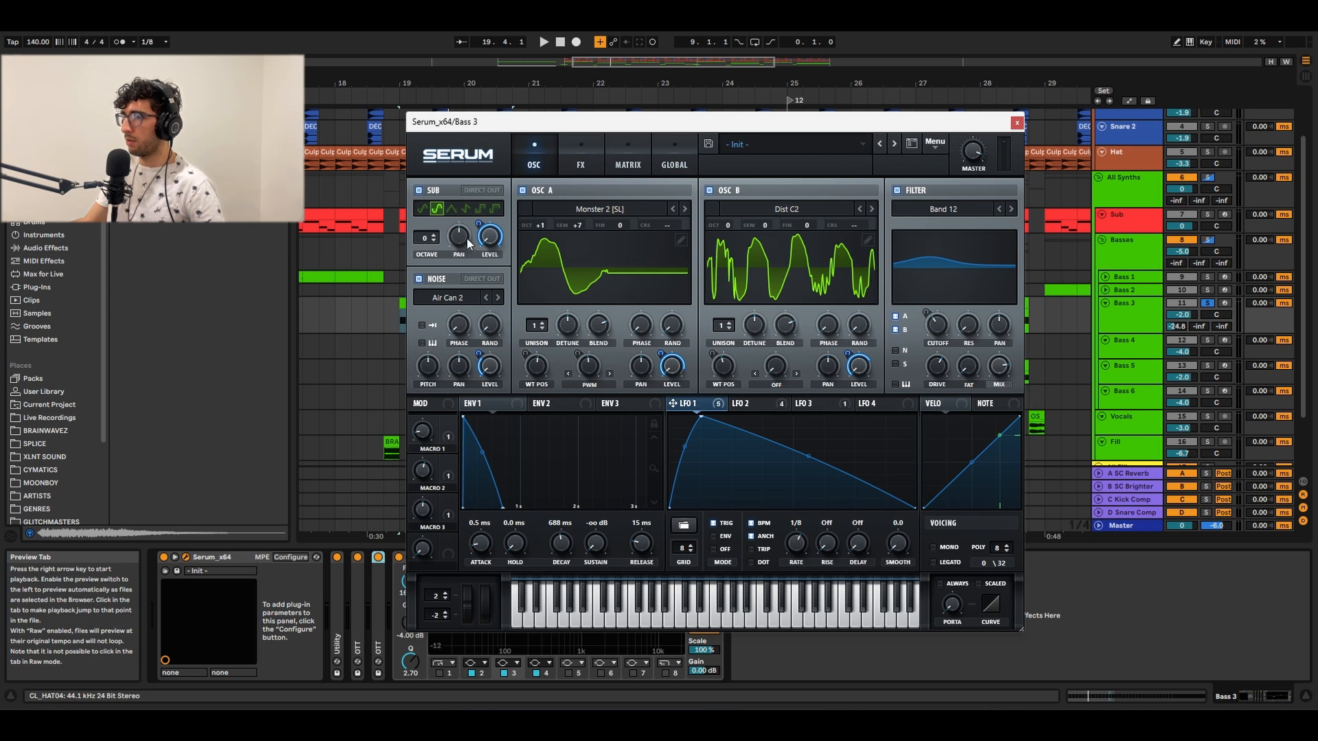
pyautogui.moveTo(475, 222)
pyautogui.moveTo(480, 357)
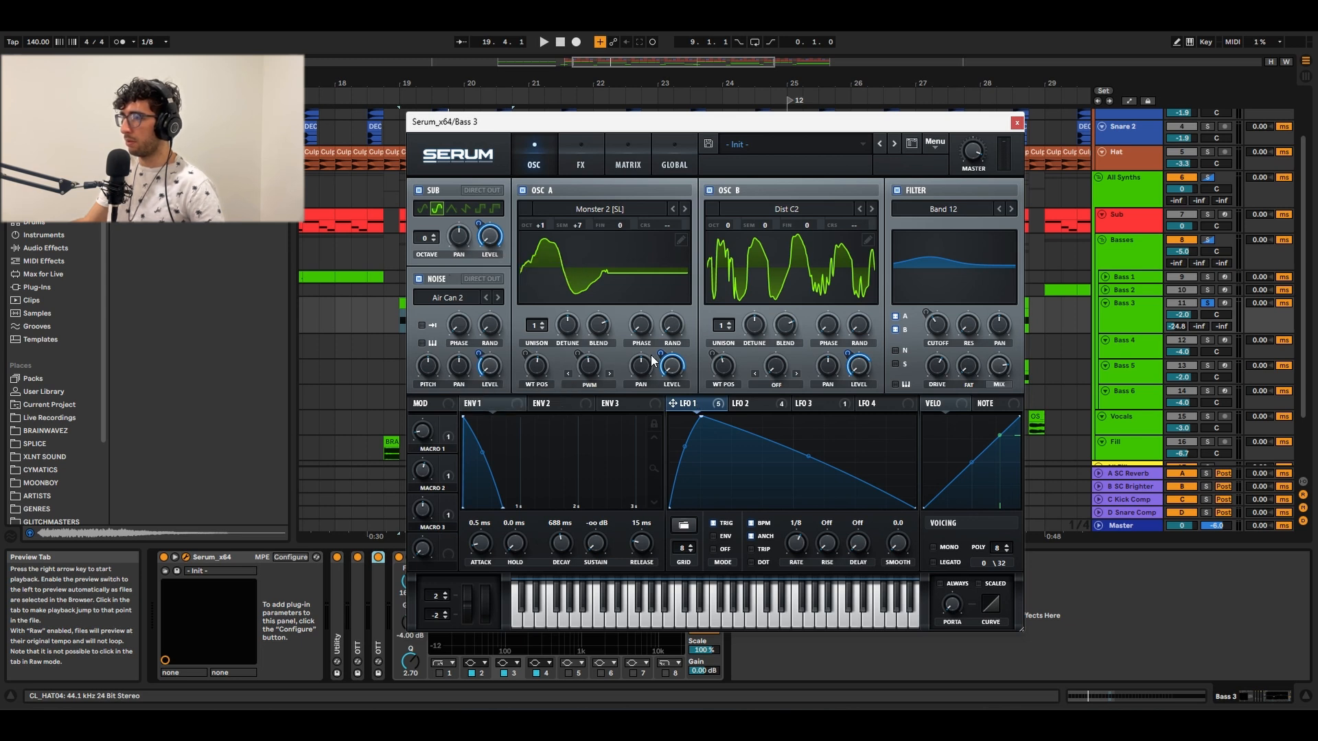
pyautogui.moveTo(659, 352)
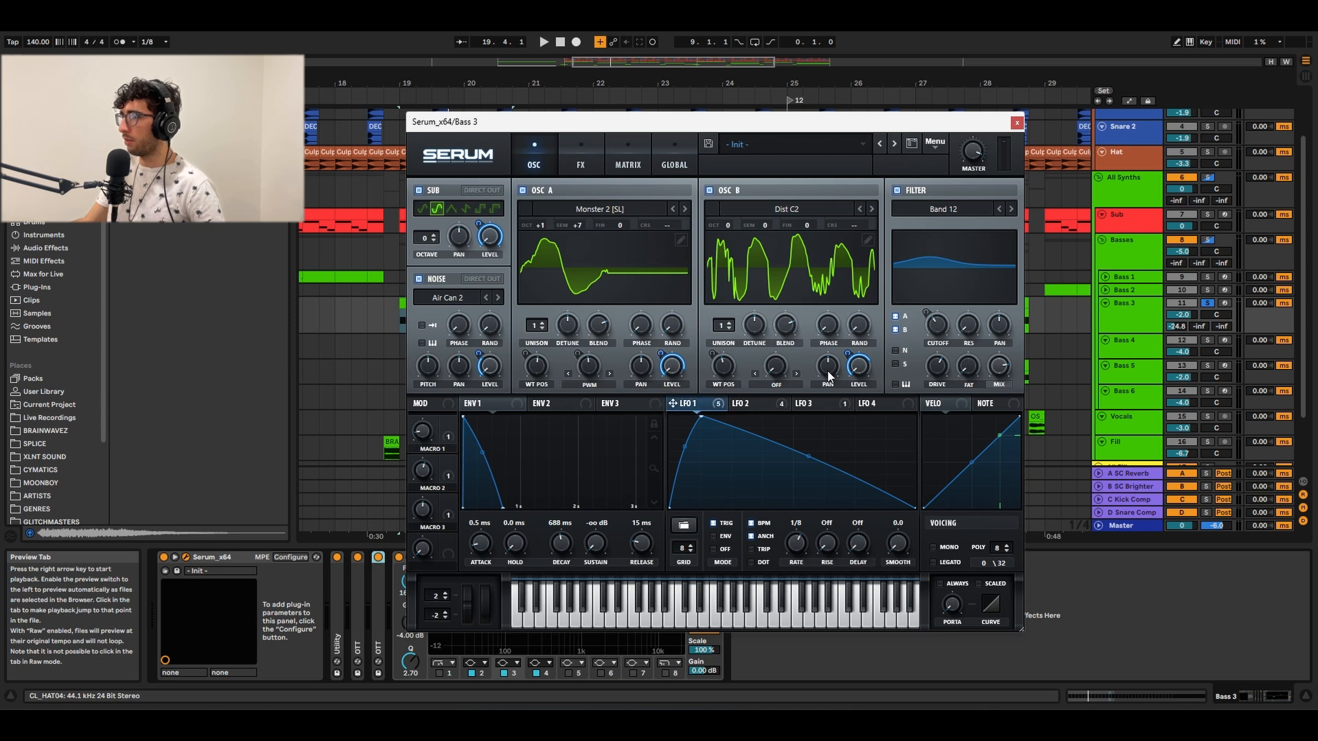
pyautogui.moveTo(852, 352)
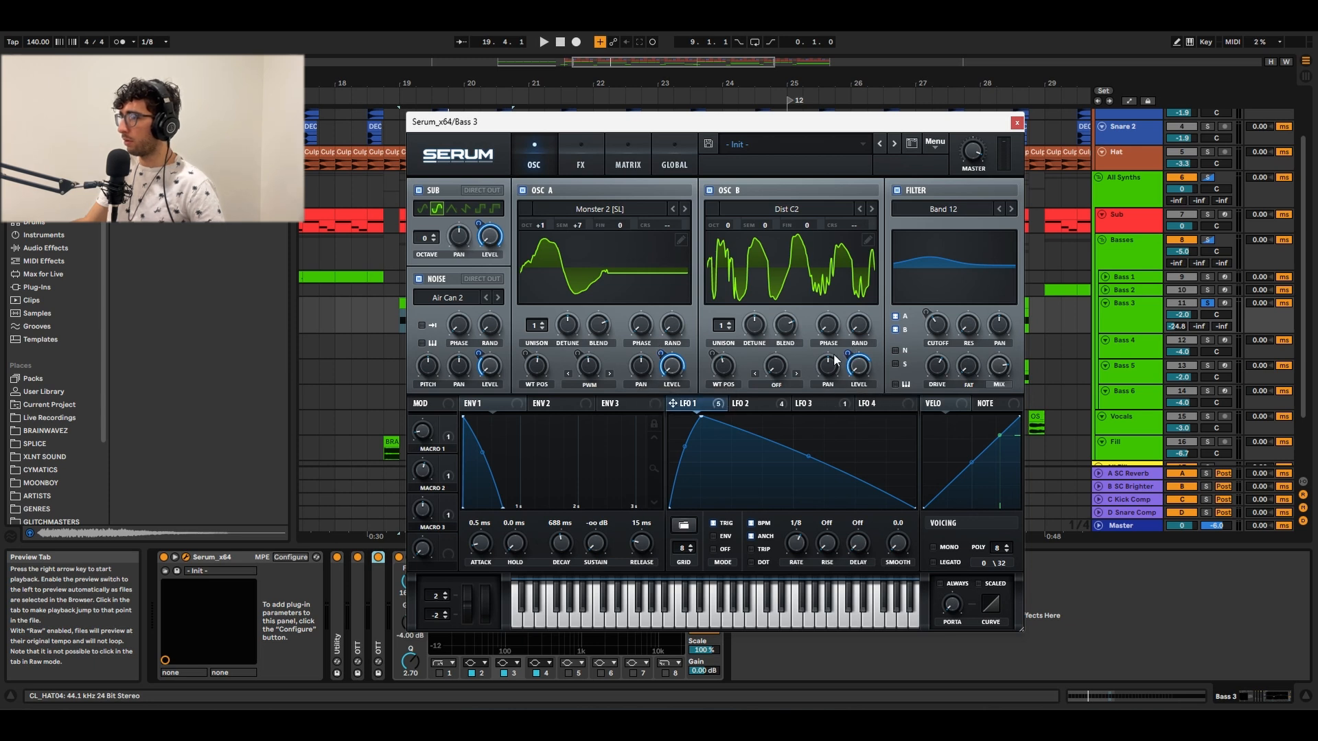
# Check LFO 1's modulation of the effects filter cutoff and compare playback with the MG Low 6 filter bypassed and active
pyautogui.click(583, 164)
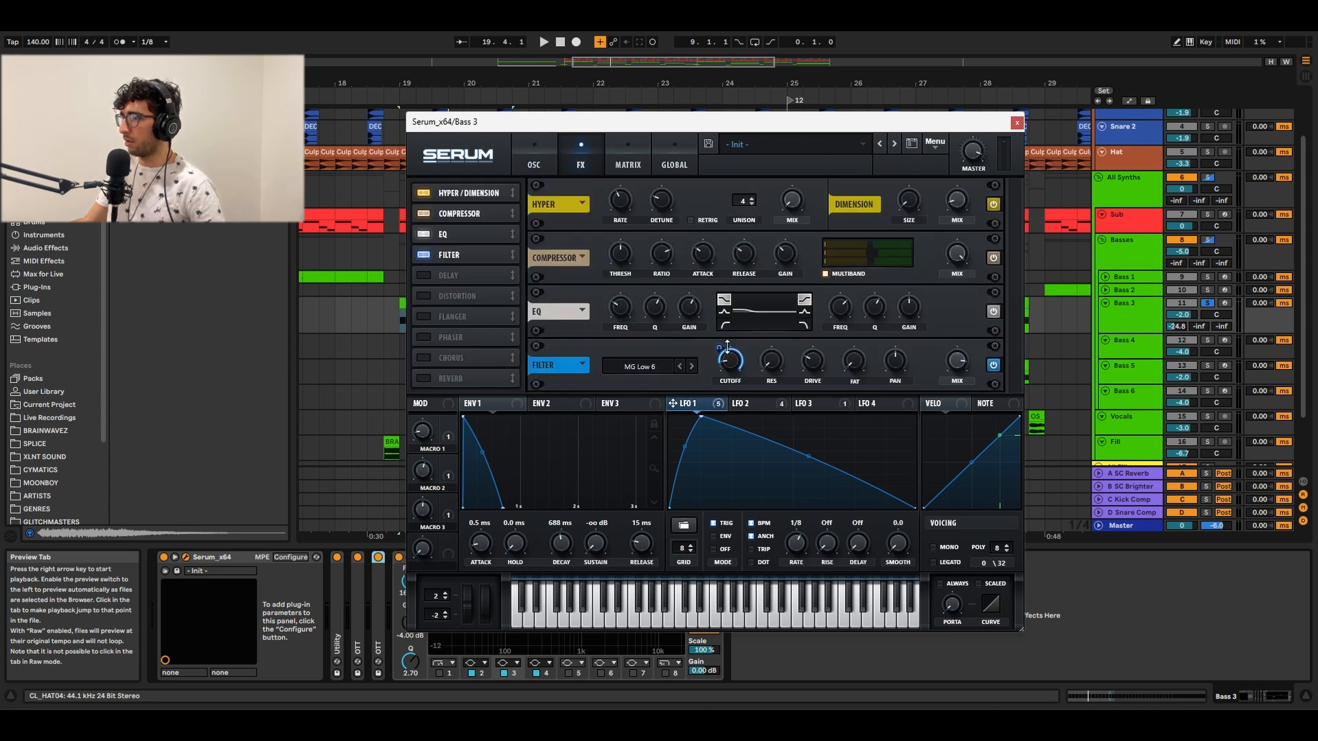
pyautogui.moveTo(724, 345)
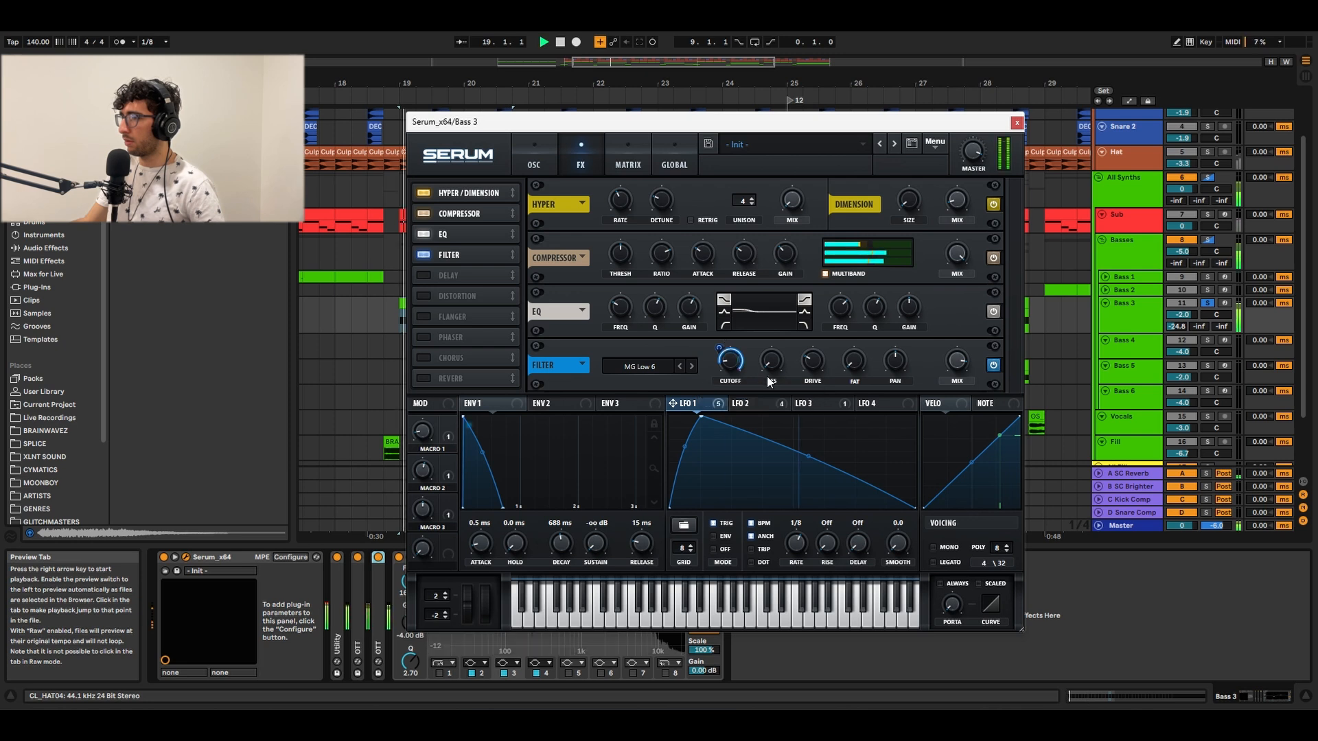
pyautogui.rightClick(730, 371)
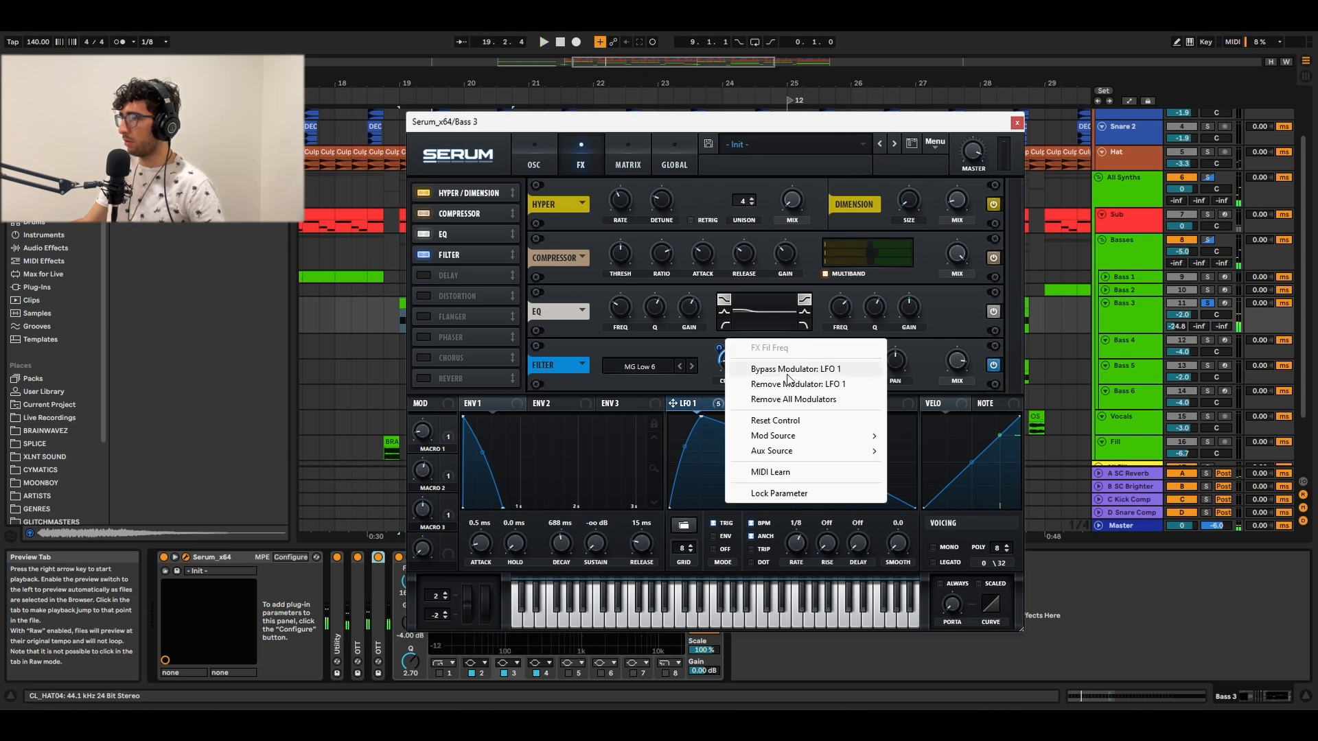
pyautogui.click(700, 368)
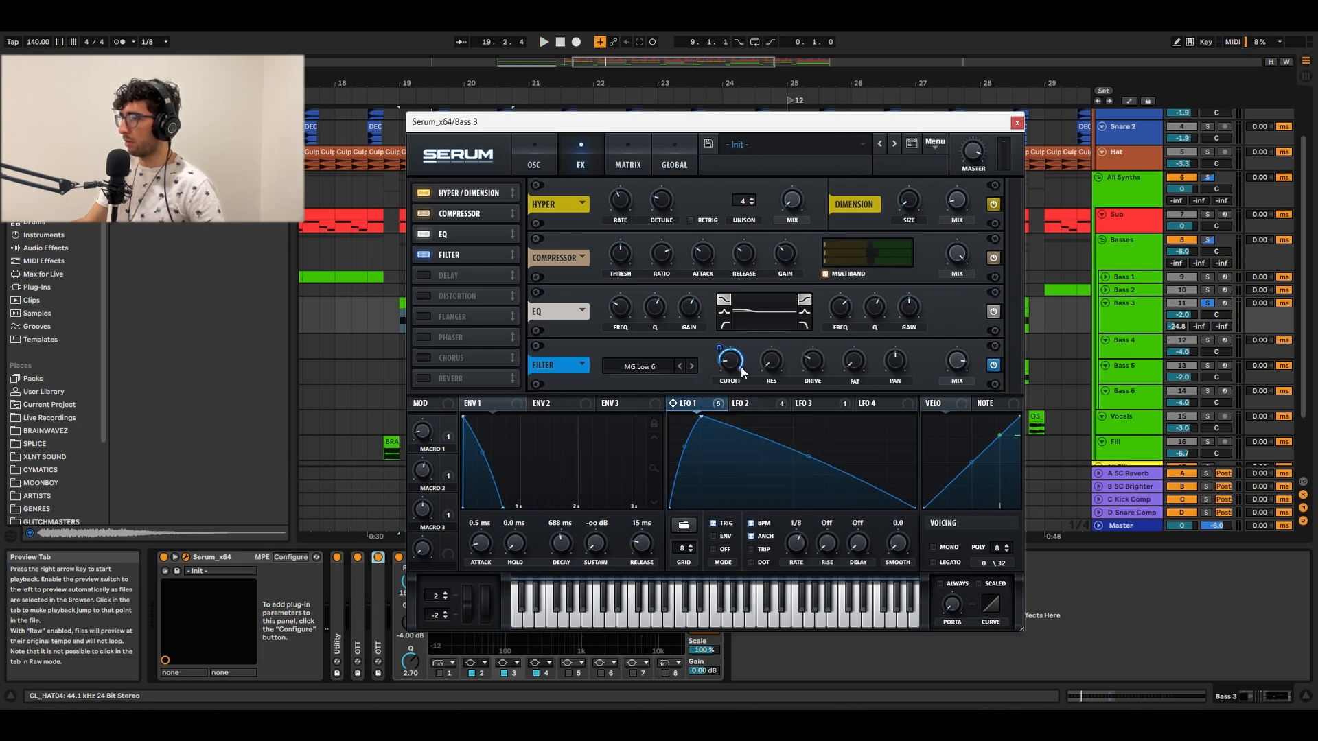
pyautogui.press('space')
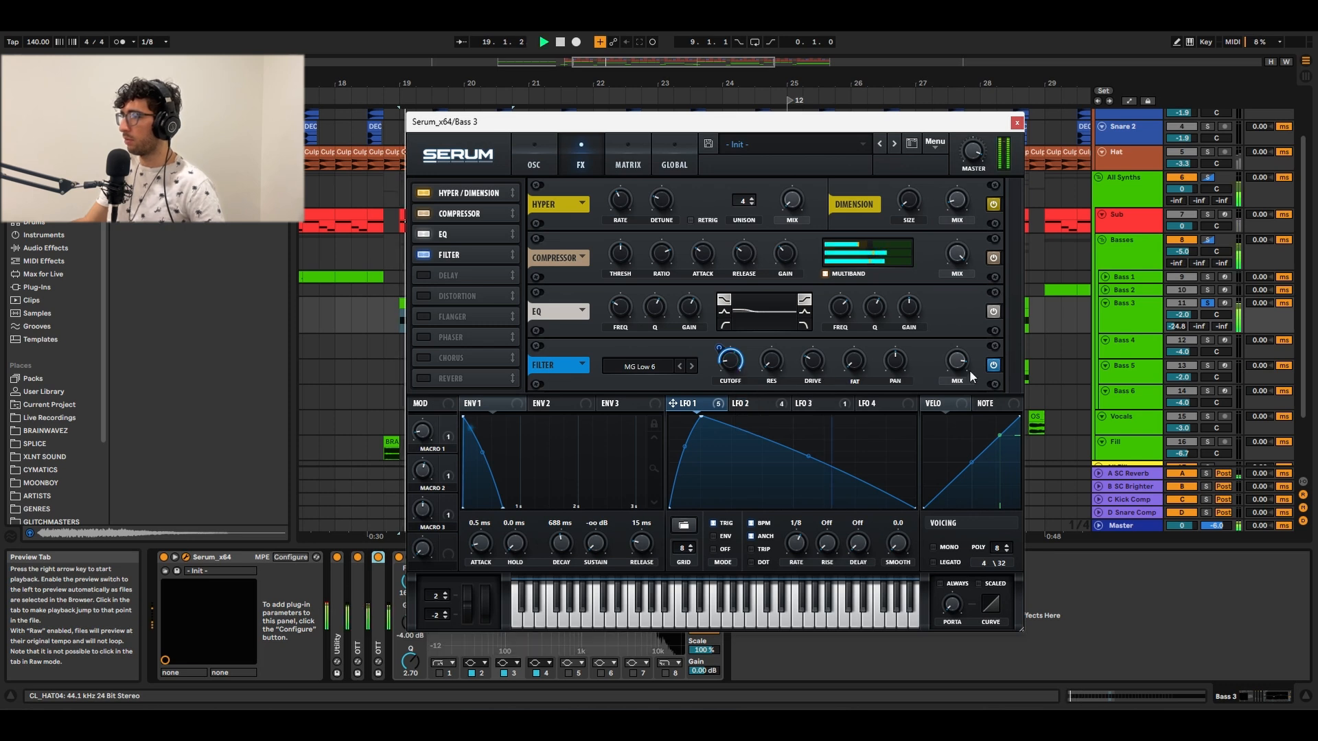
pyautogui.click(993, 365)
pyautogui.click(993, 365)
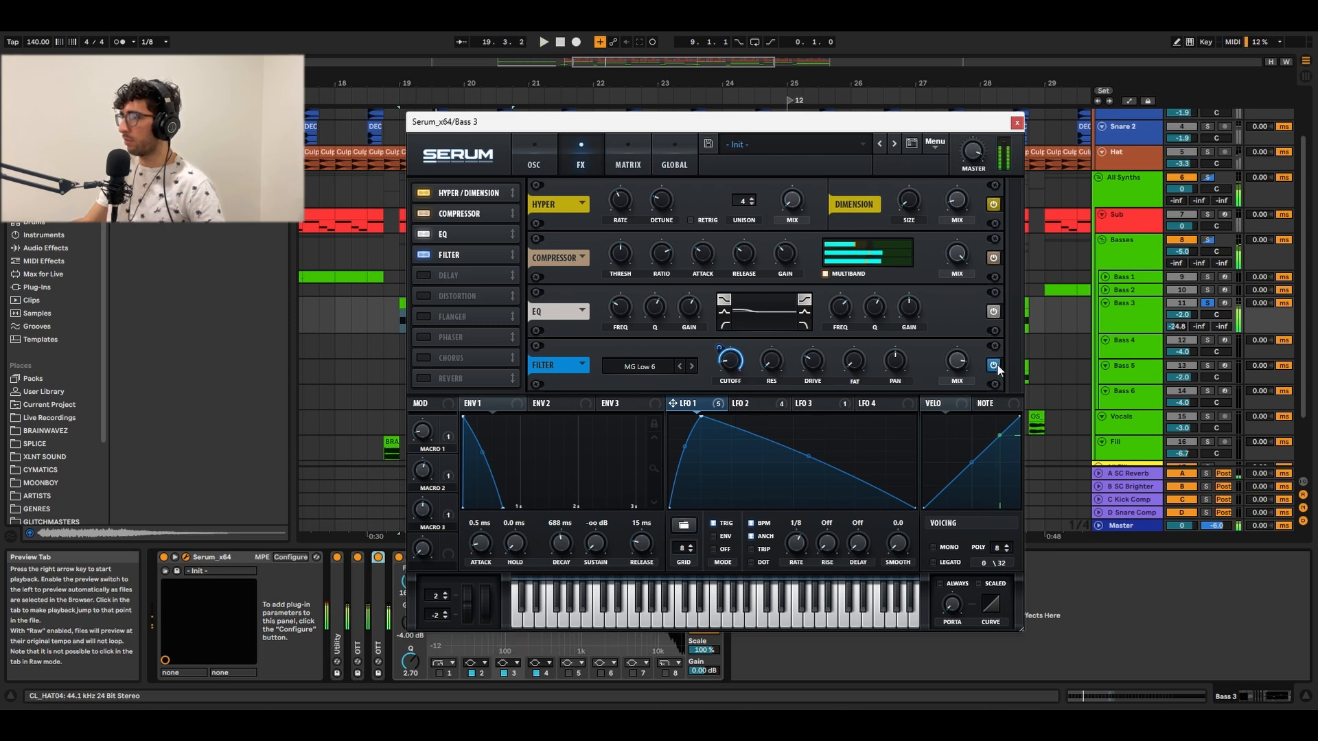
pyautogui.press('space')
# Show LFO 2 and check its modulation of both wavetable positions, oscillator A's warp and the filter cutoff, then play the clip
pyautogui.click(535, 158)
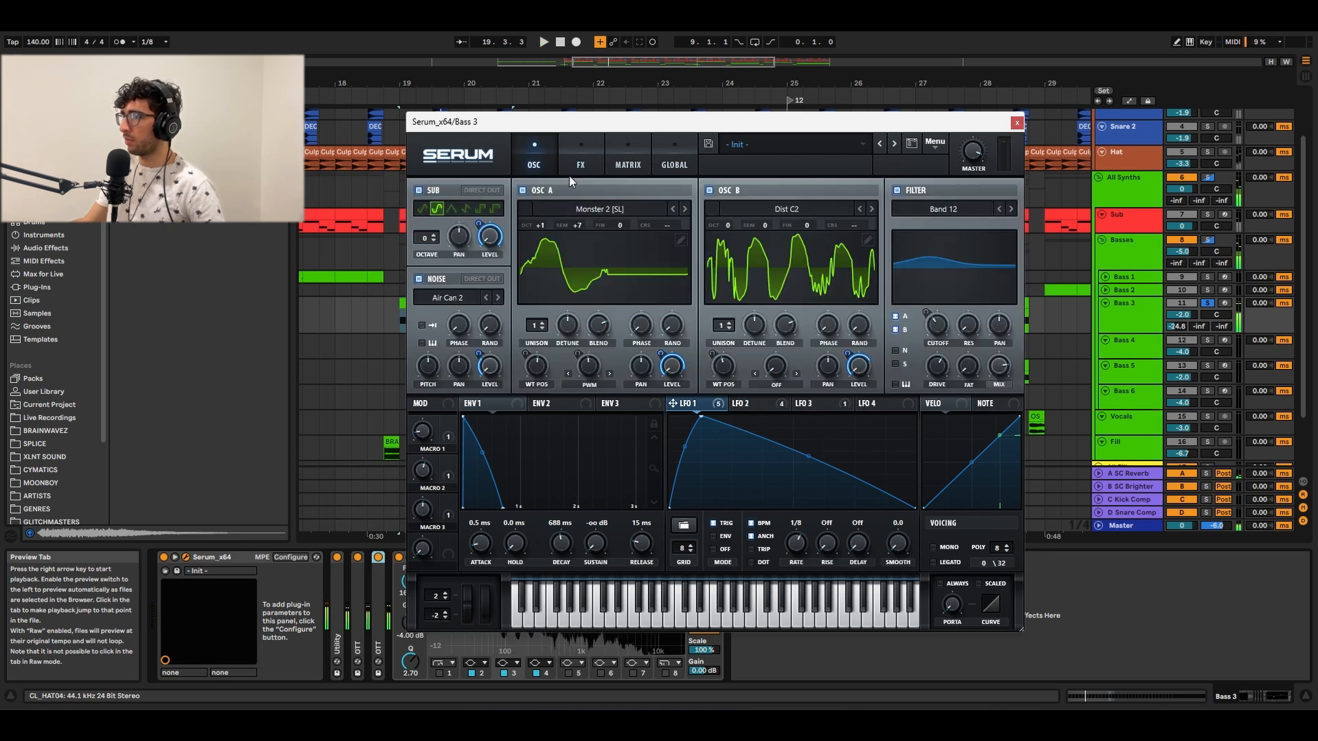
pyautogui.click(750, 403)
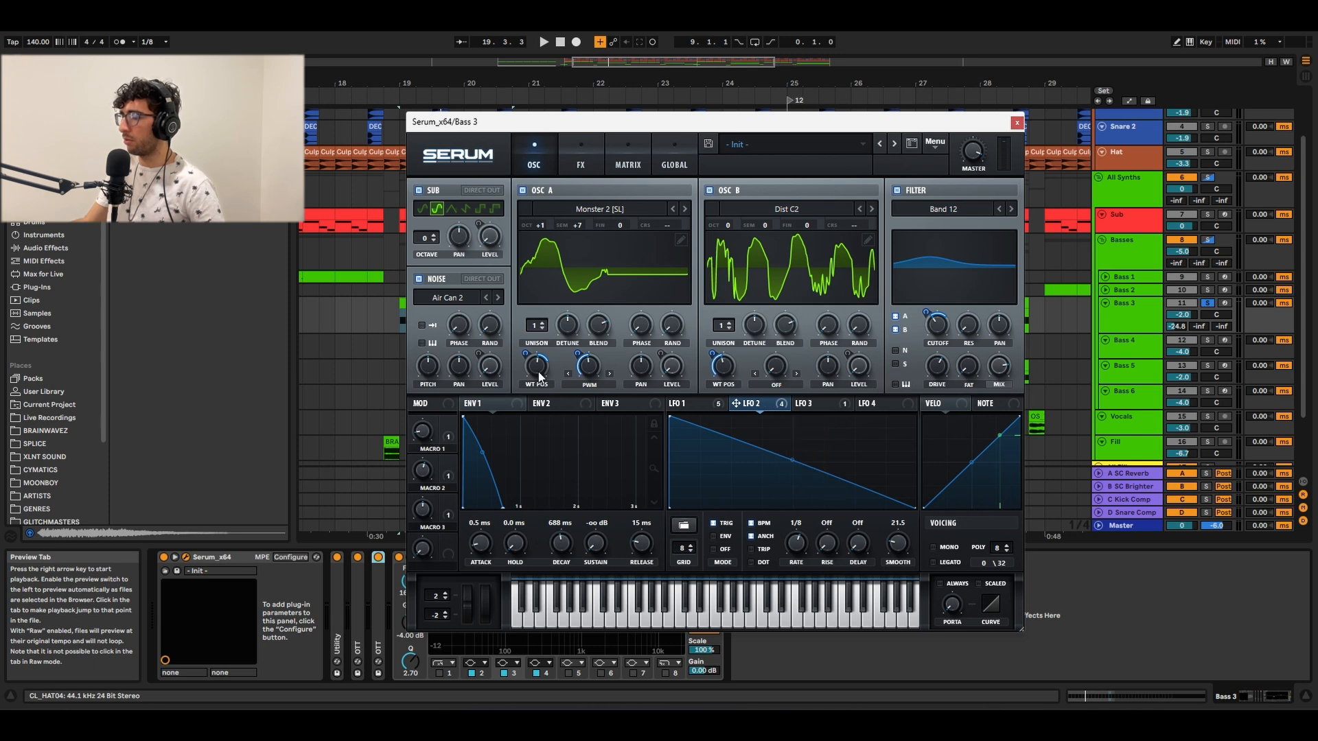
pyautogui.moveTo(580, 355)
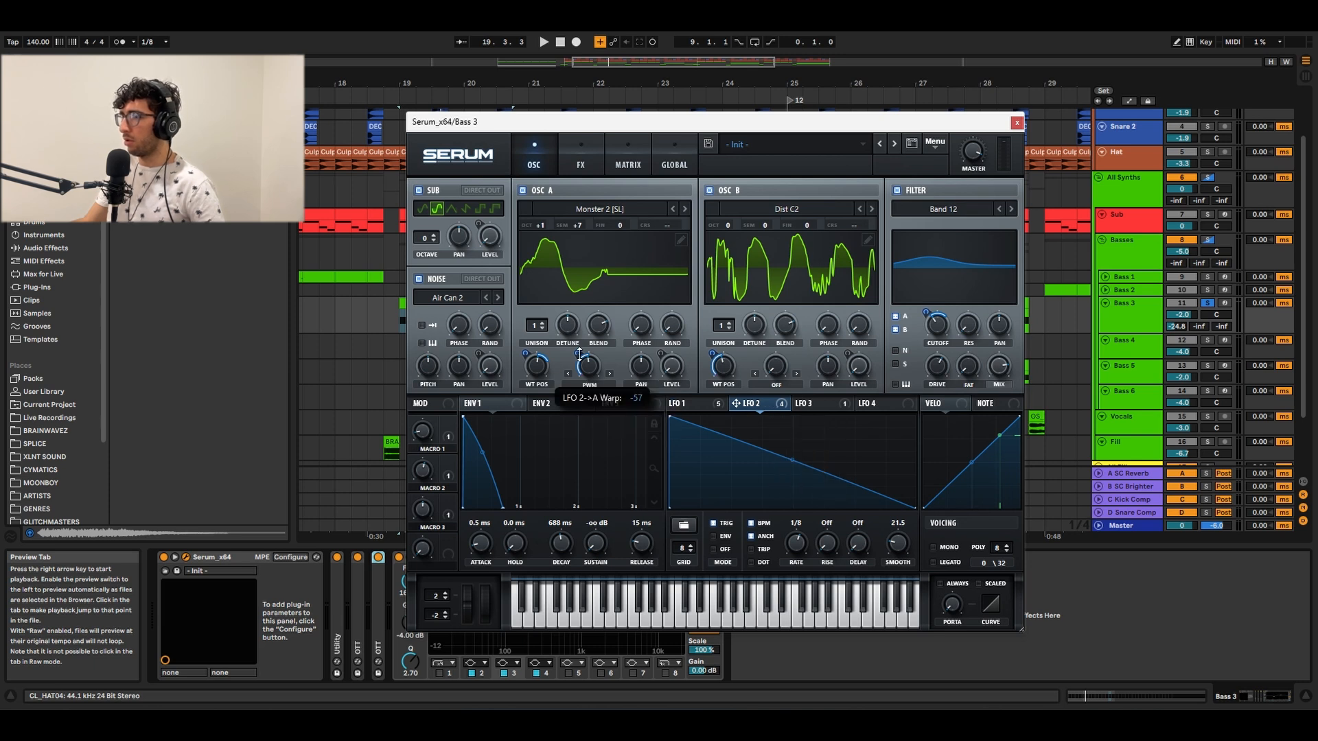
pyautogui.moveTo(524, 352)
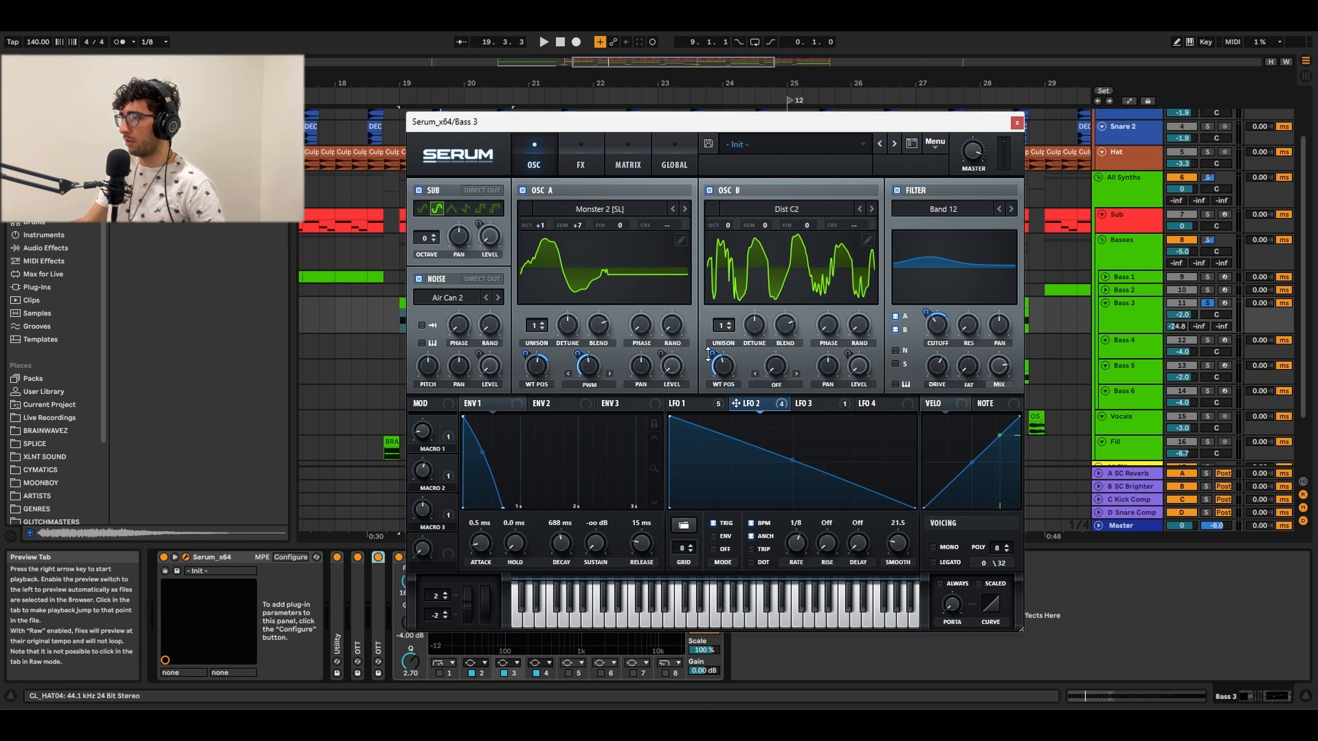
pyautogui.moveTo(709, 355)
pyautogui.moveTo(931, 310)
pyautogui.press('space')
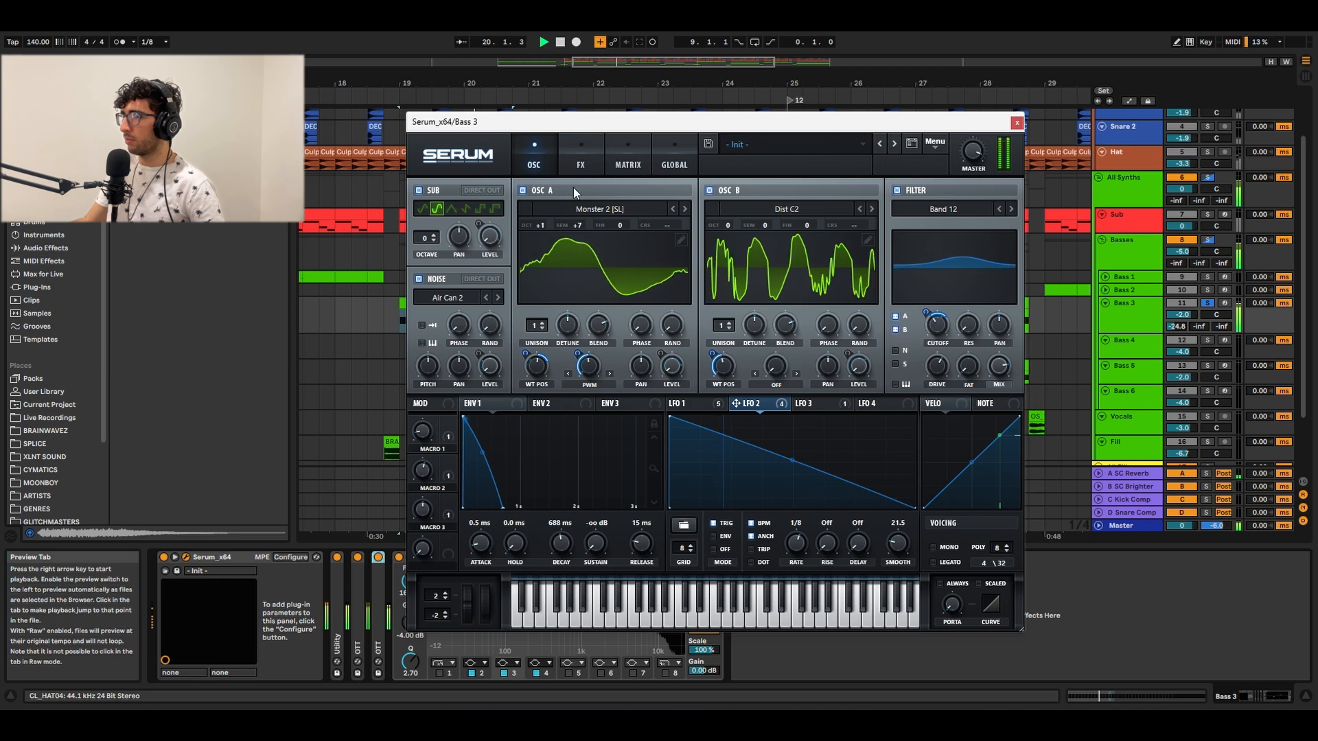
pyautogui.press('space')
# Show LFO 3 and find its master tuning assignment in the modulation matrix, playing the clip to hear it
pyautogui.click(580, 154)
pyautogui.click(532, 150)
pyautogui.click(821, 403)
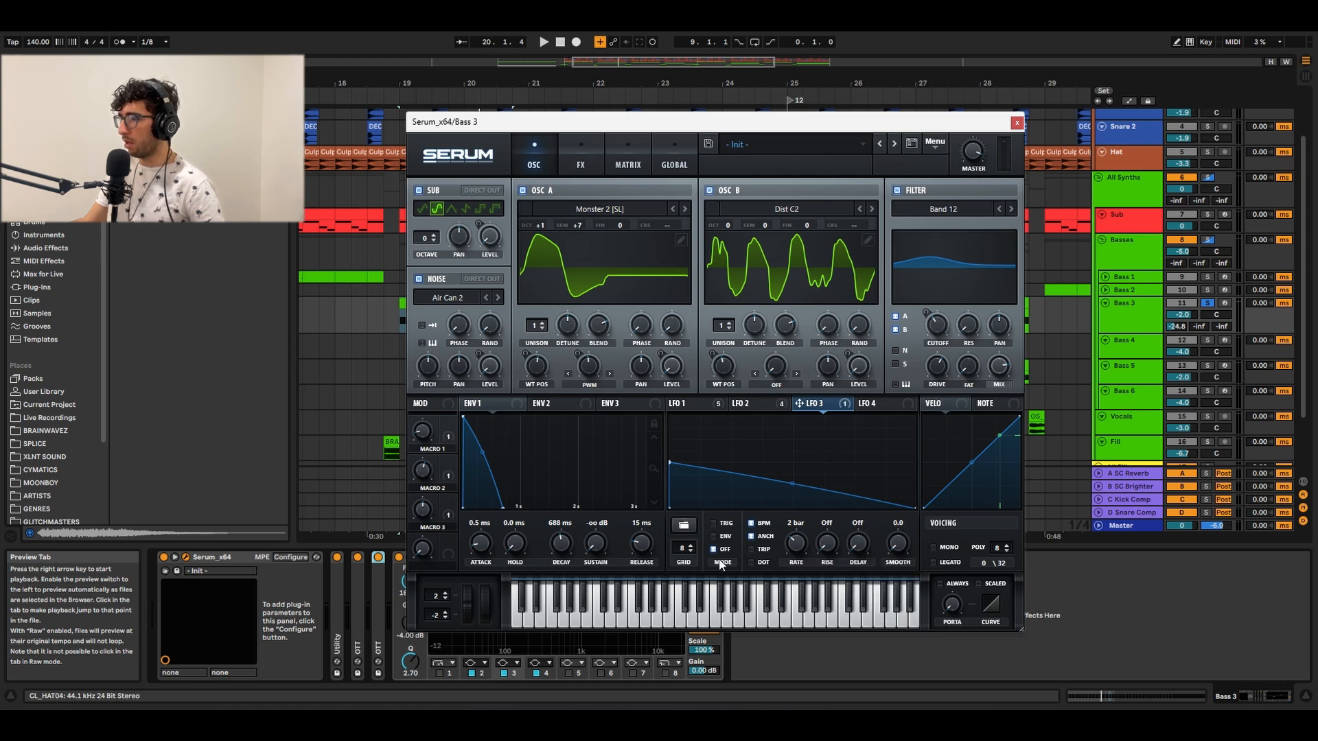
pyautogui.rightClick(814, 401)
pyautogui.click(816, 403)
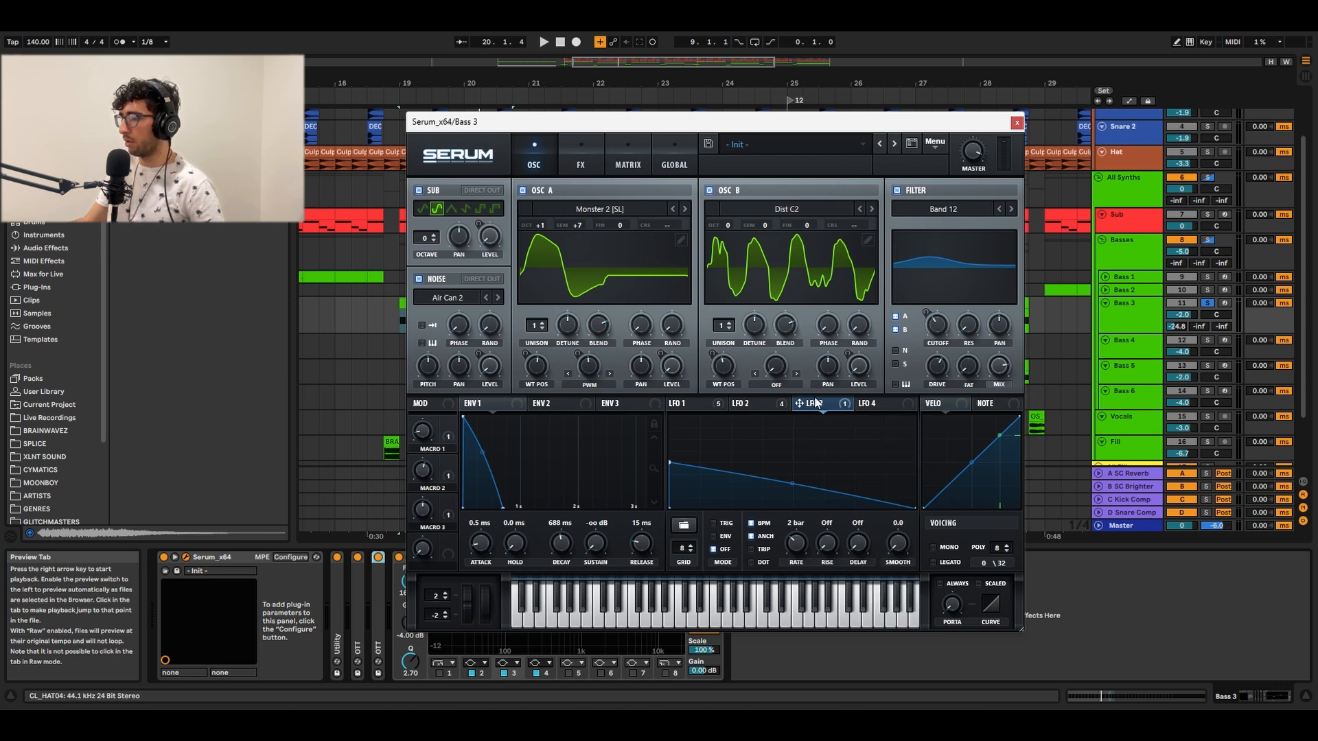
pyautogui.click(615, 139)
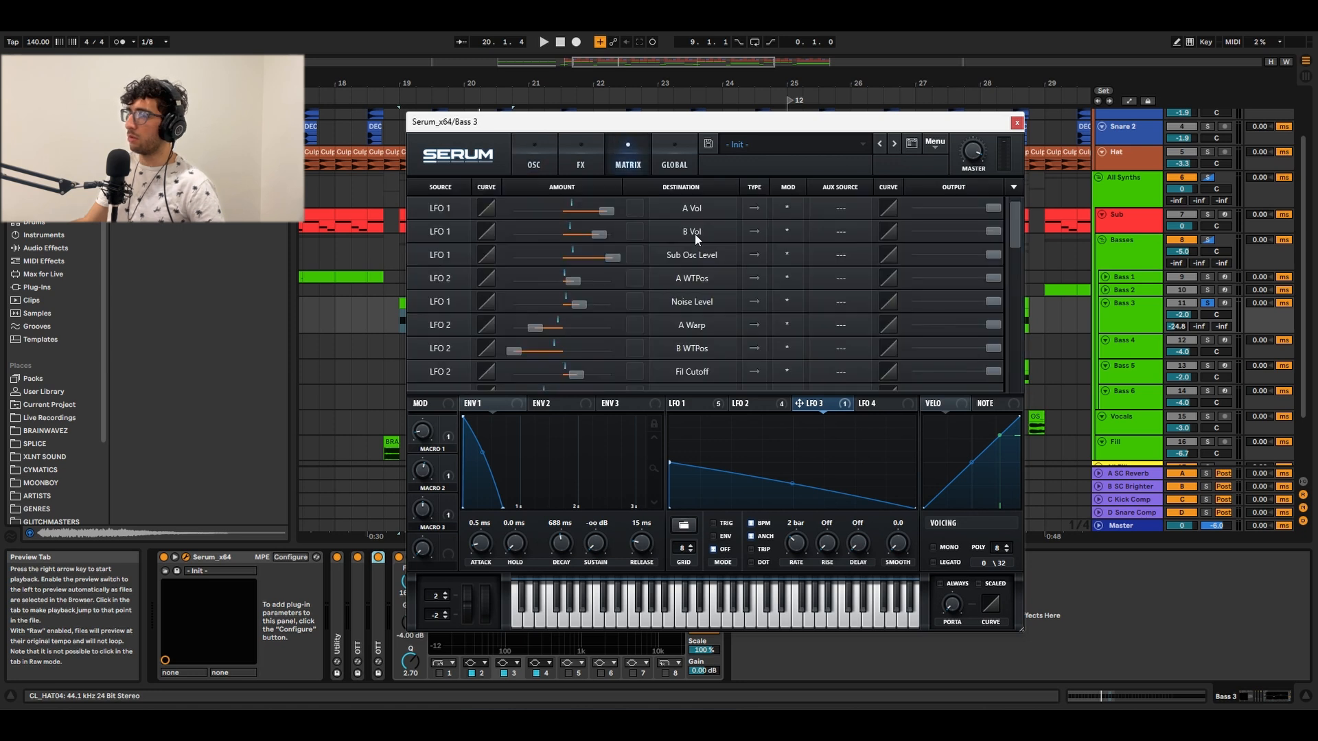
pyautogui.scroll(-3, 777, 273)
pyautogui.scroll(-5, 777, 275)
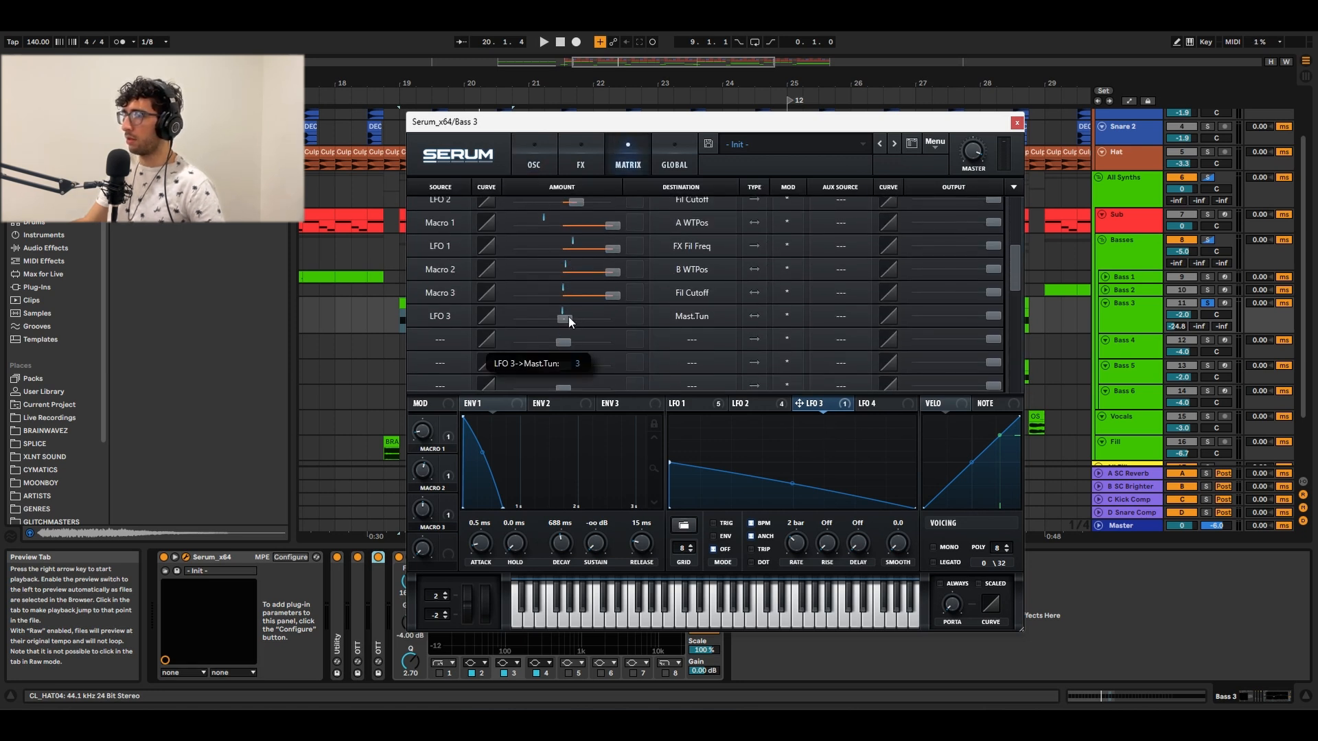
pyautogui.press('space')
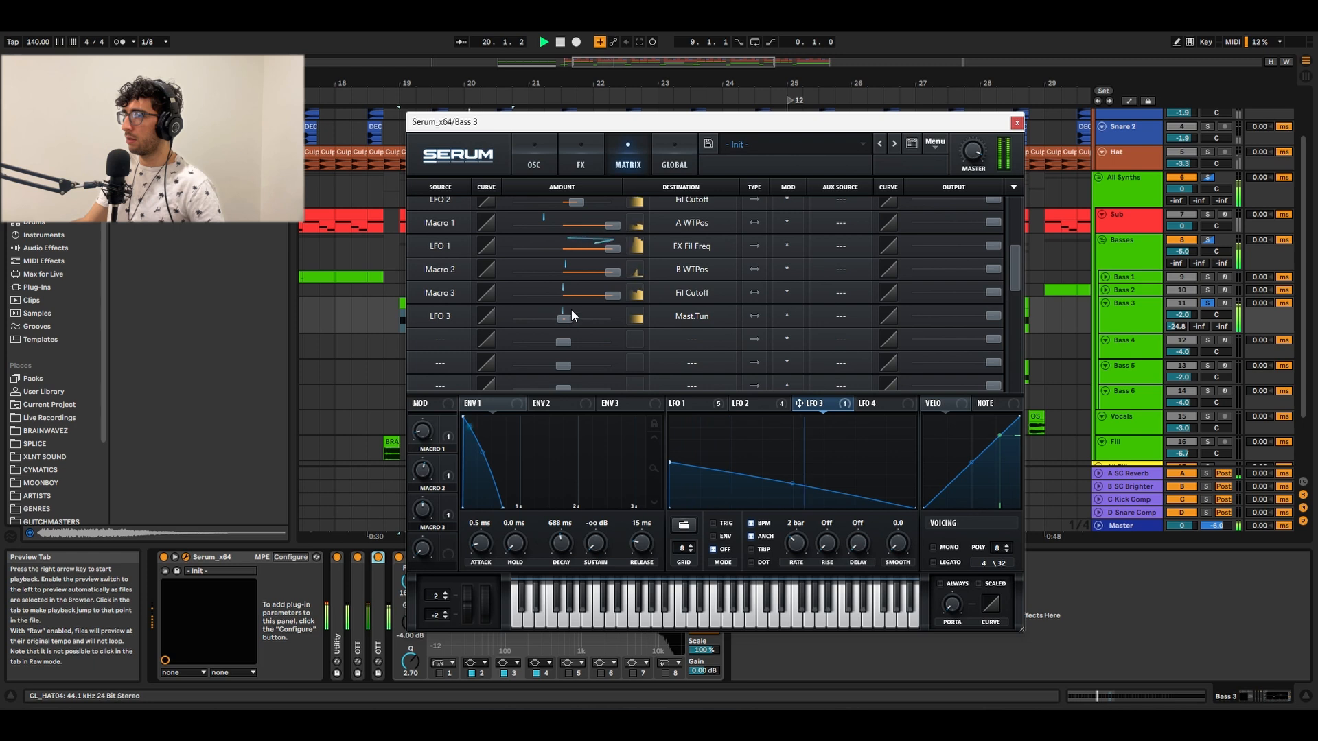
# Return to Serum's oscillator page, stop playback and show LFO 1 again
pyautogui.click(530, 163)
pyautogui.press('space')
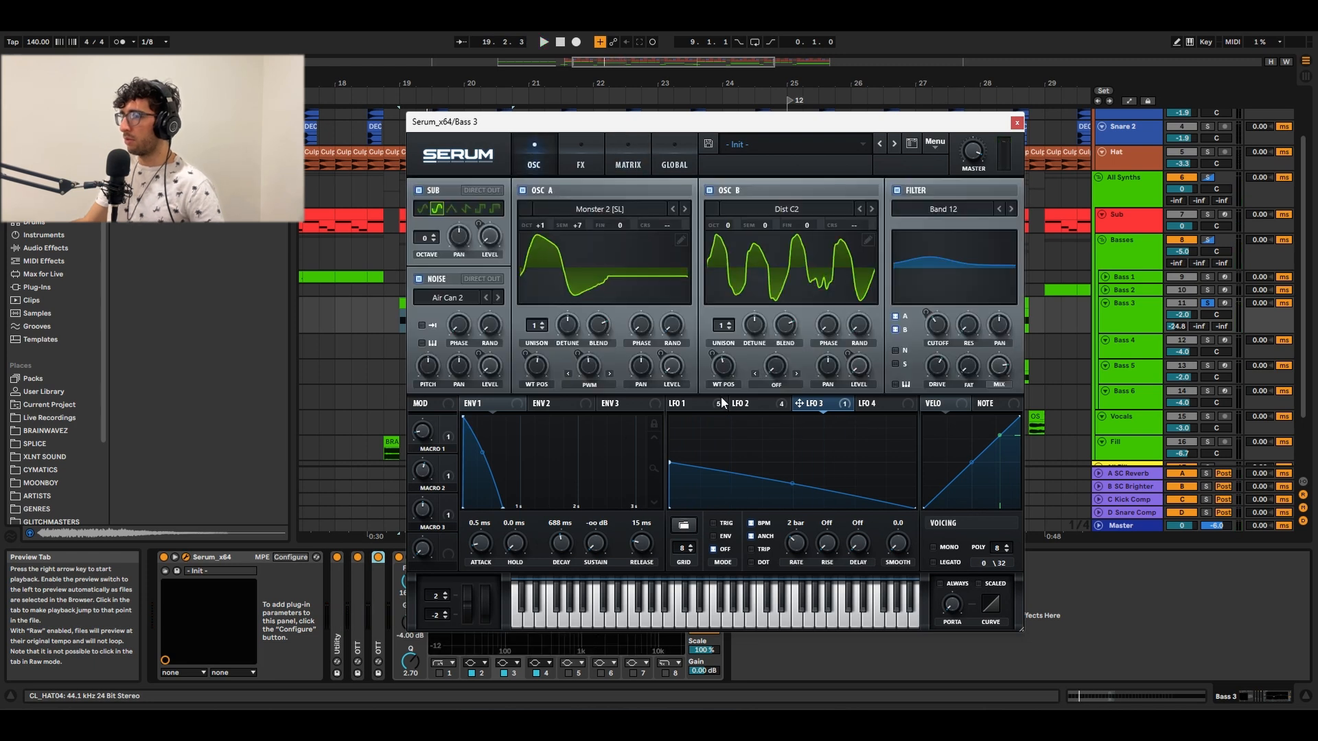
pyautogui.click(686, 403)
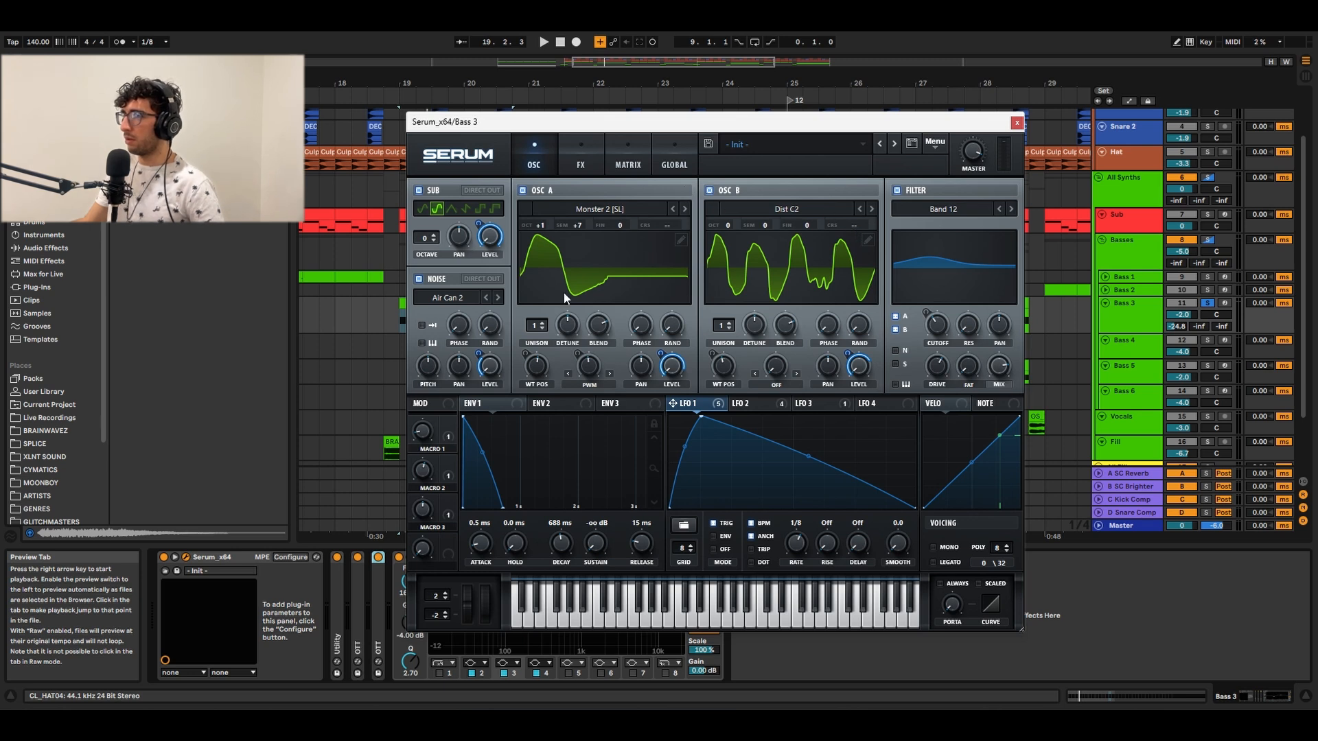
# Check the Bass 3 patch's effects page, return to the oscillator page, close Serum and play the clip briefly
pyautogui.click(582, 159)
pyautogui.click(535, 159)
pyautogui.press('Escape')
pyautogui.press('space')
pyautogui.press('space')
# Solo Bass 4, select its clip at bar 23, open its Serum patch and play the clip
pyautogui.click(674, 340)
pyautogui.press('s')
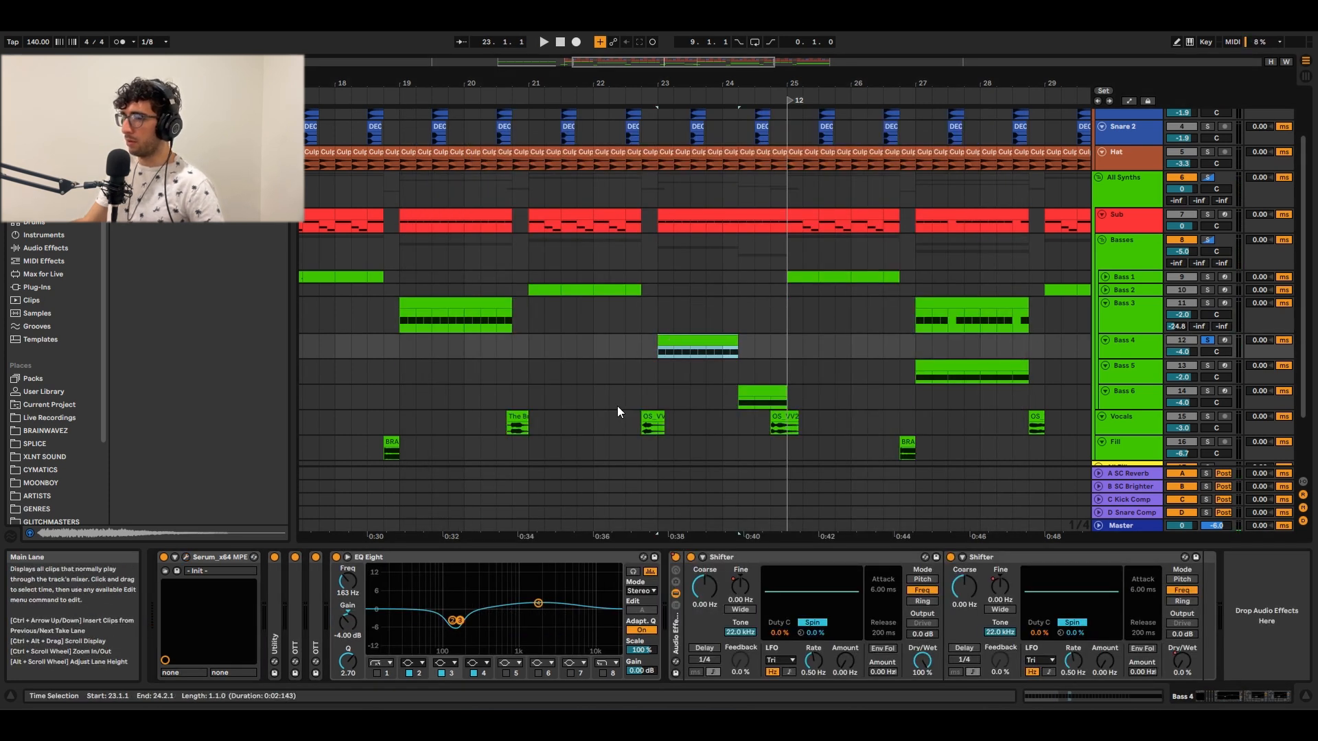
pyautogui.click(186, 558)
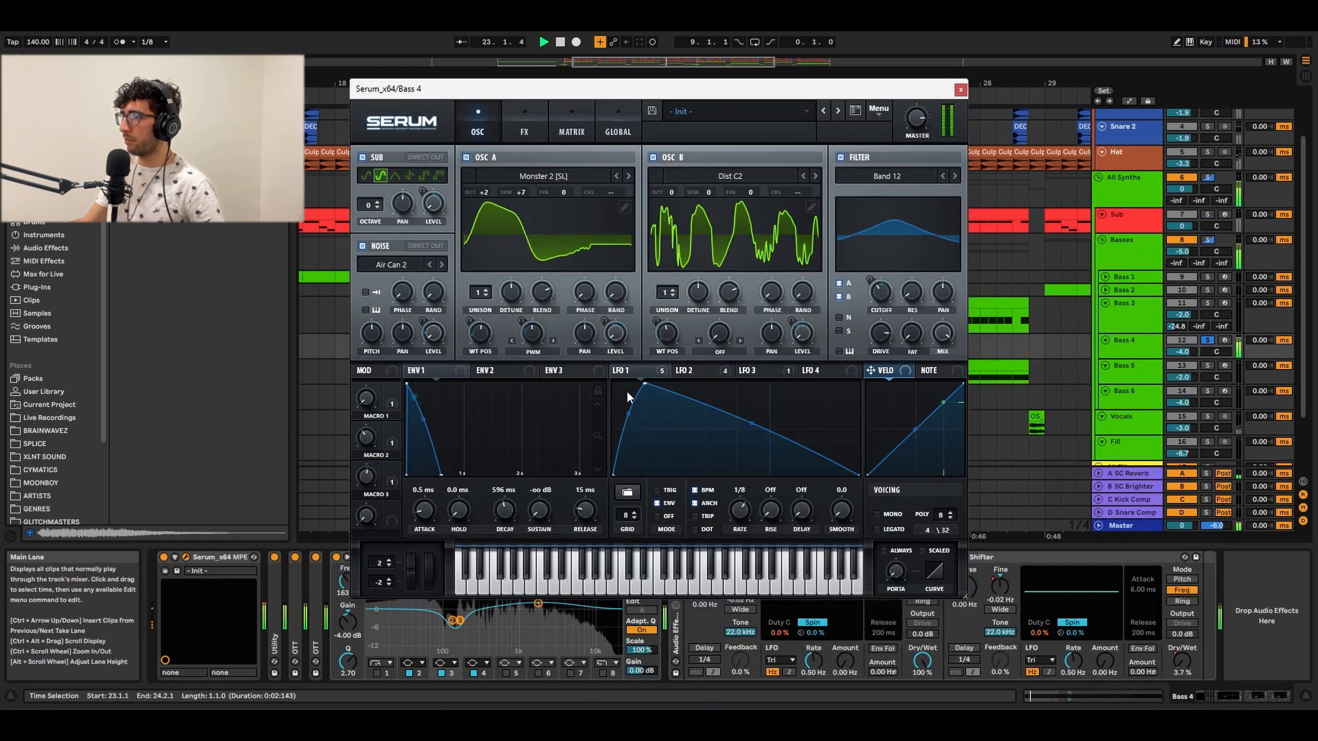
pyautogui.press('space')
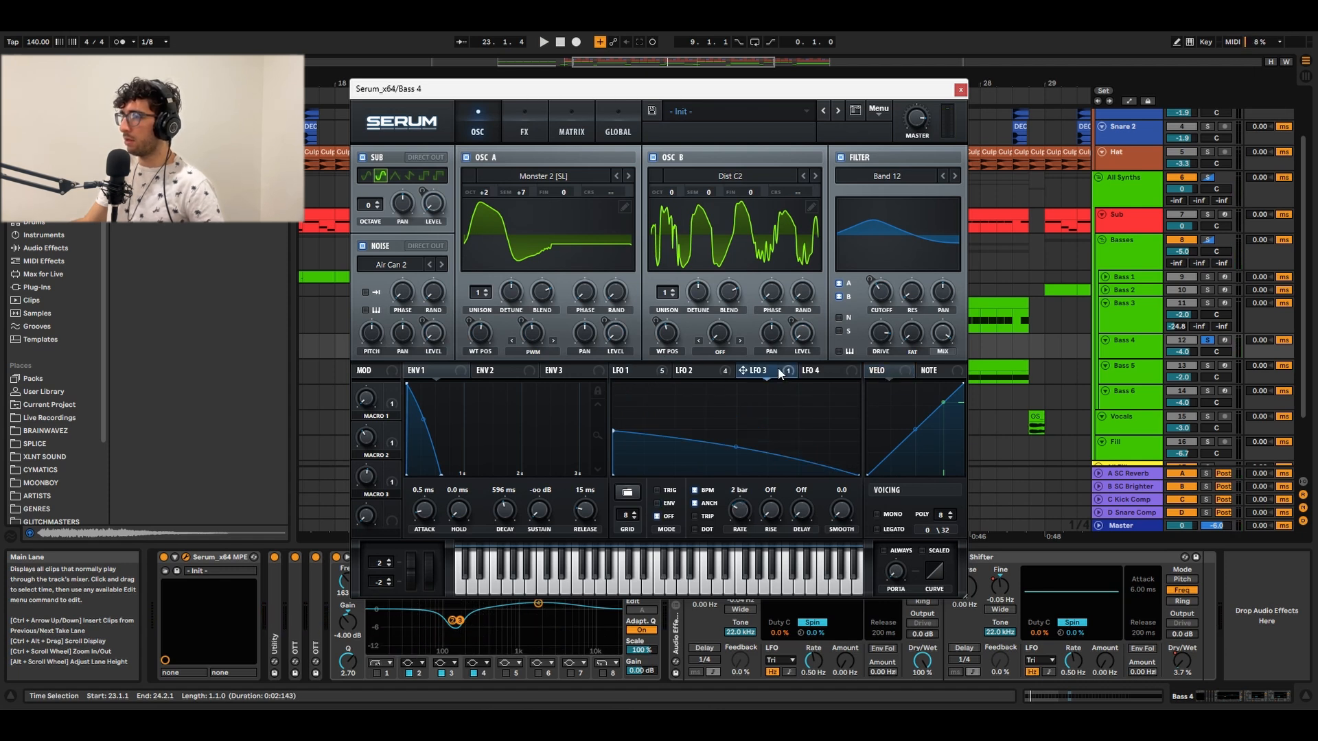
# Inspect LFO 1, the effects page and oscillator A's semitone pitch in the Bass 4 patch, play the clip, then close Serum
pyautogui.click(626, 370)
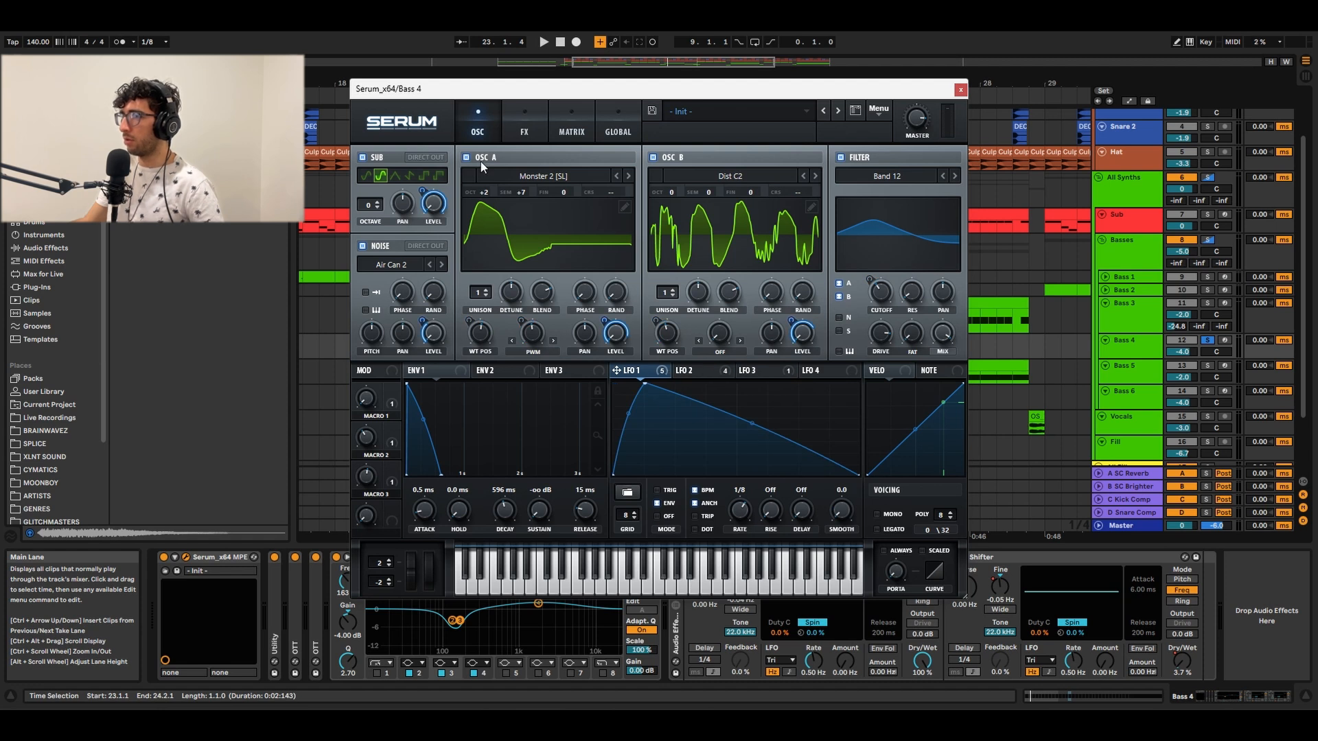
pyautogui.click(522, 124)
pyautogui.click(493, 123)
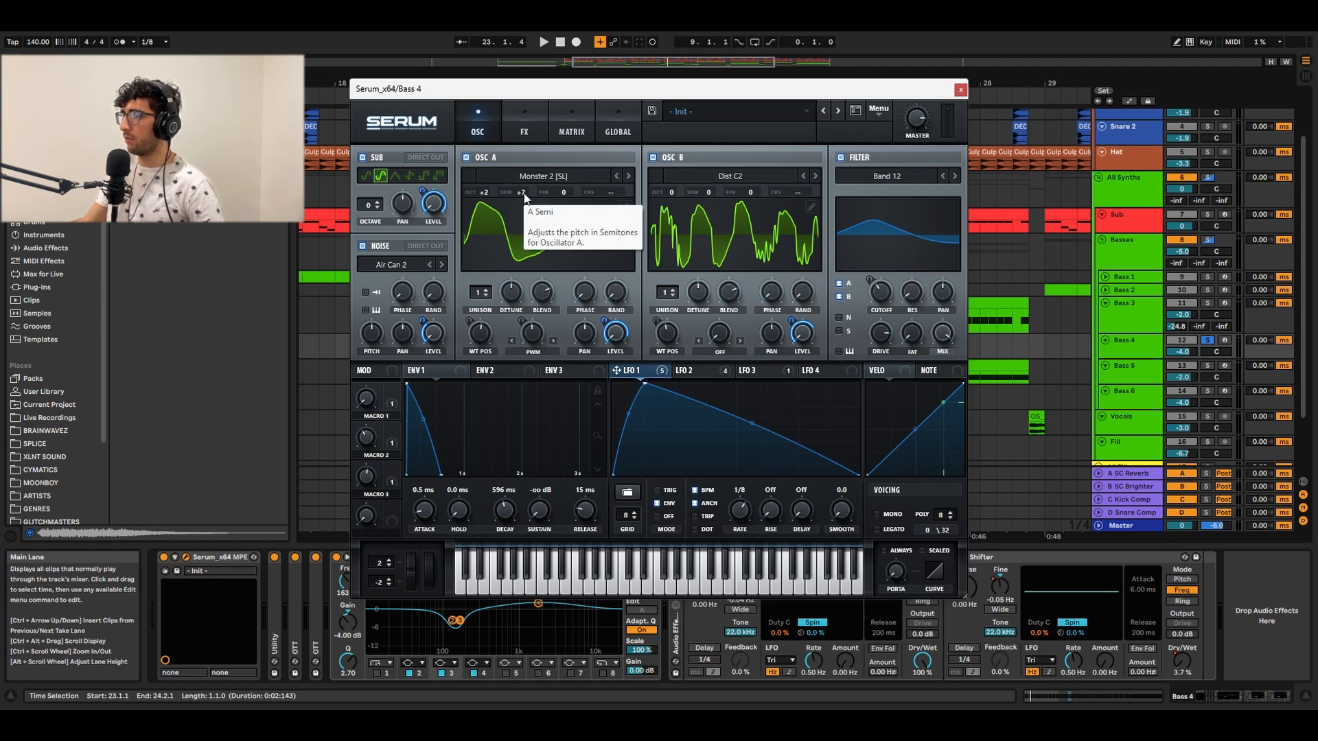
pyautogui.press('space')
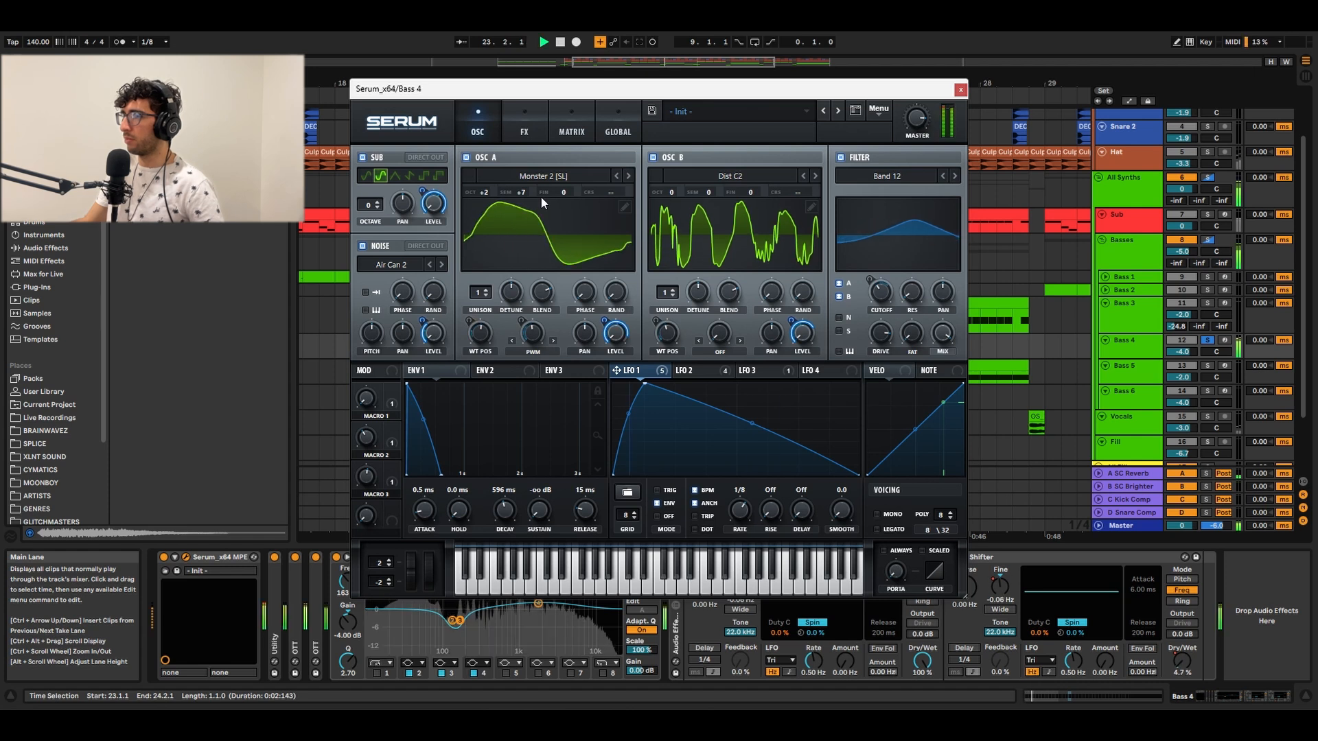
pyautogui.click(960, 90)
pyautogui.press('space')
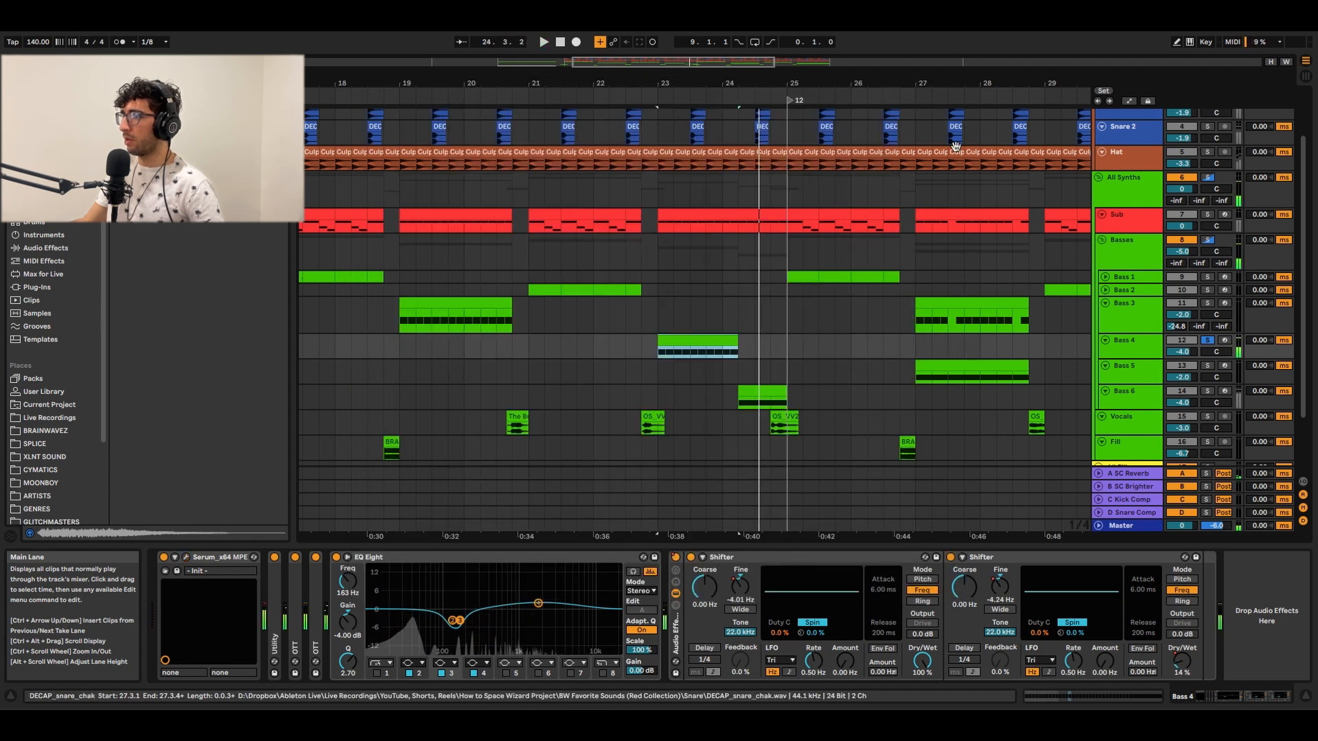
# Show the first Shifter's fine-tune automation on the Bass 4 clip
pyautogui.click(677, 620)
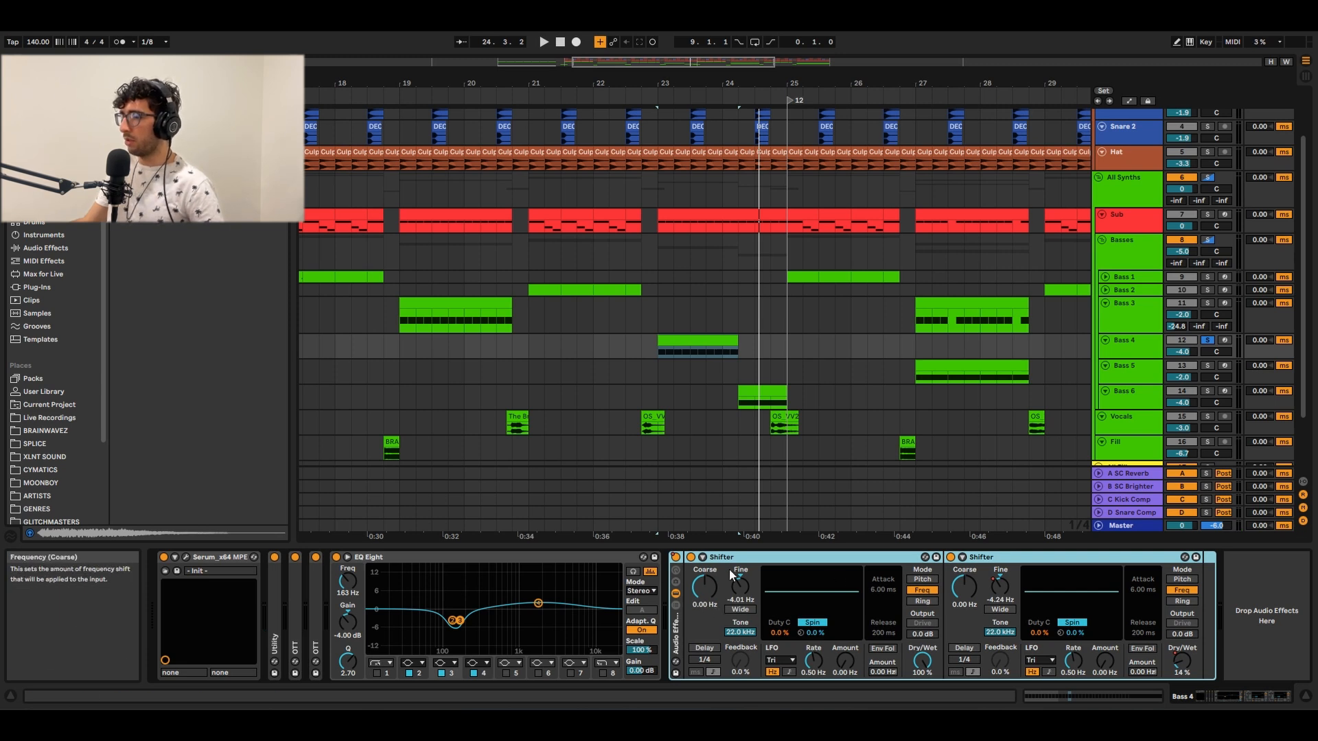
pyautogui.press('a')
pyautogui.press('a')
pyautogui.click(669, 374)
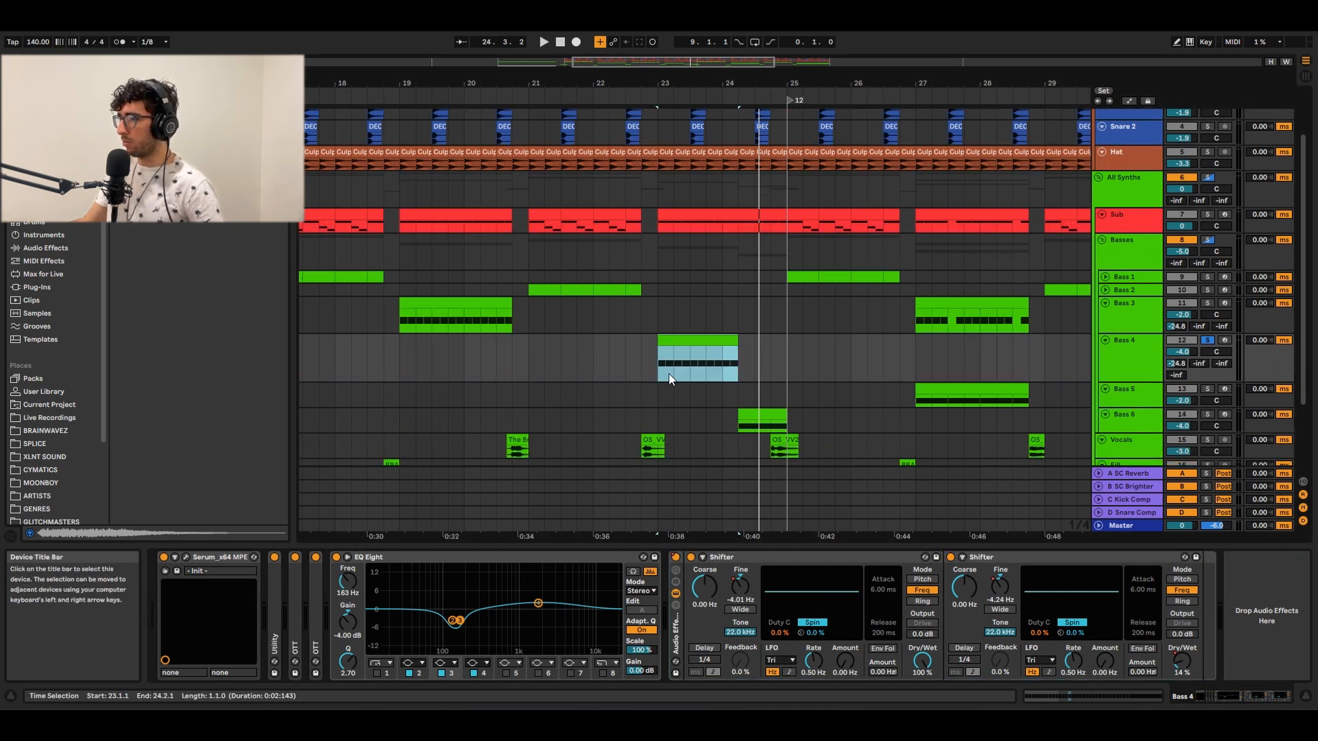
pyautogui.press('a')
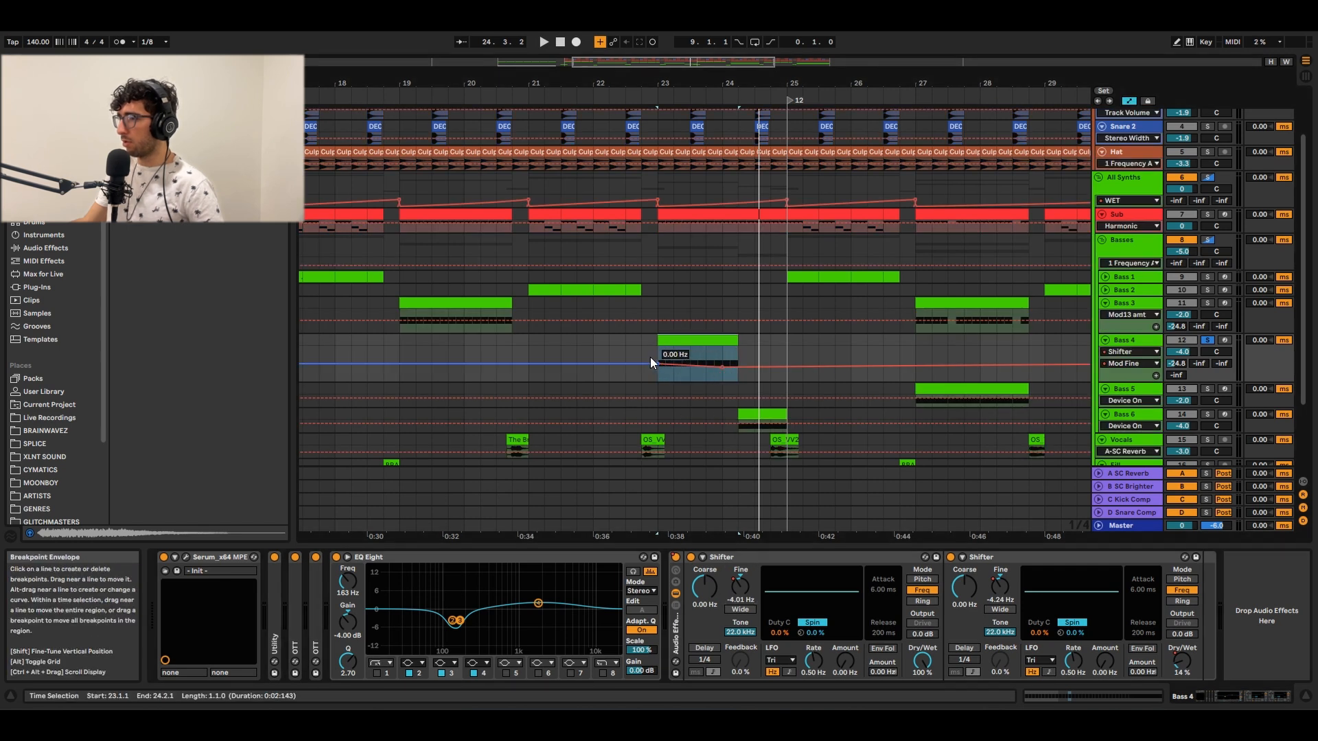
# Show the second Shifter's fine-tune automation on the Bass 4 track, then hide the automation lanes
pyautogui.click(813, 558)
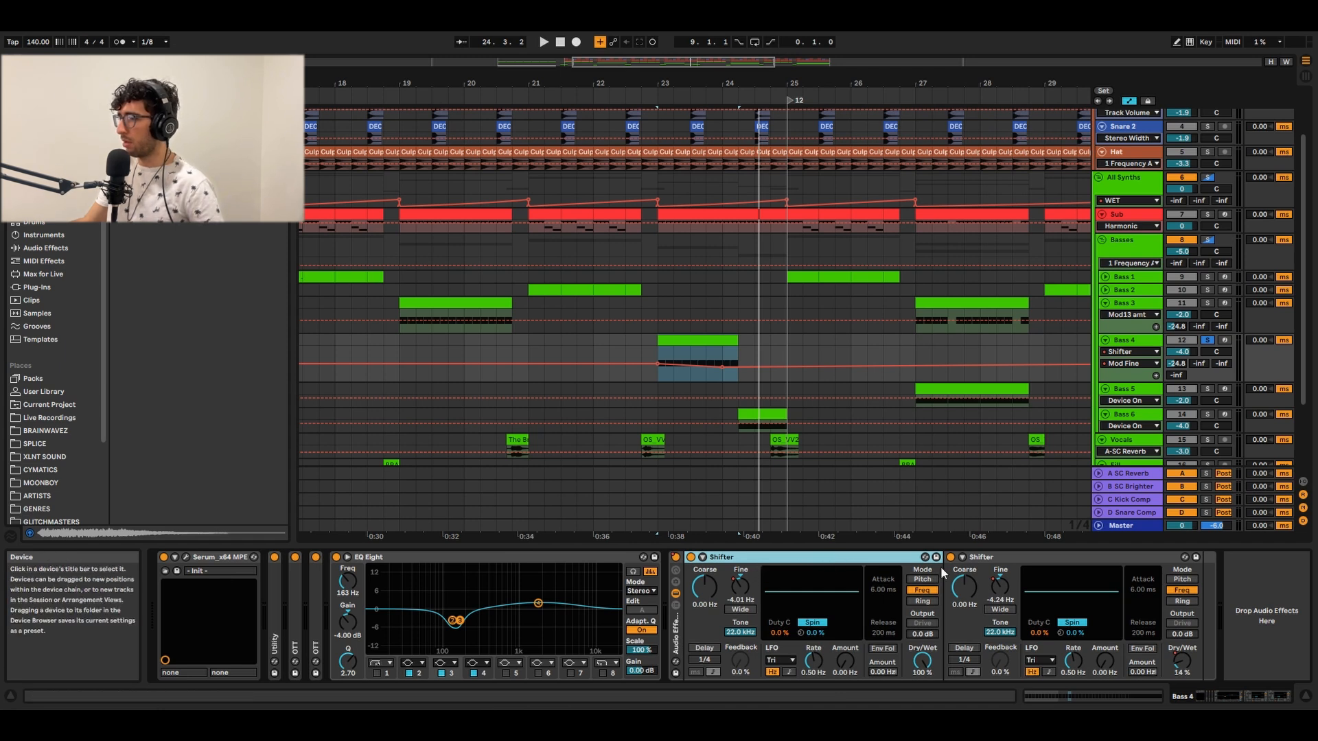
pyautogui.click(994, 559)
pyautogui.click(995, 593)
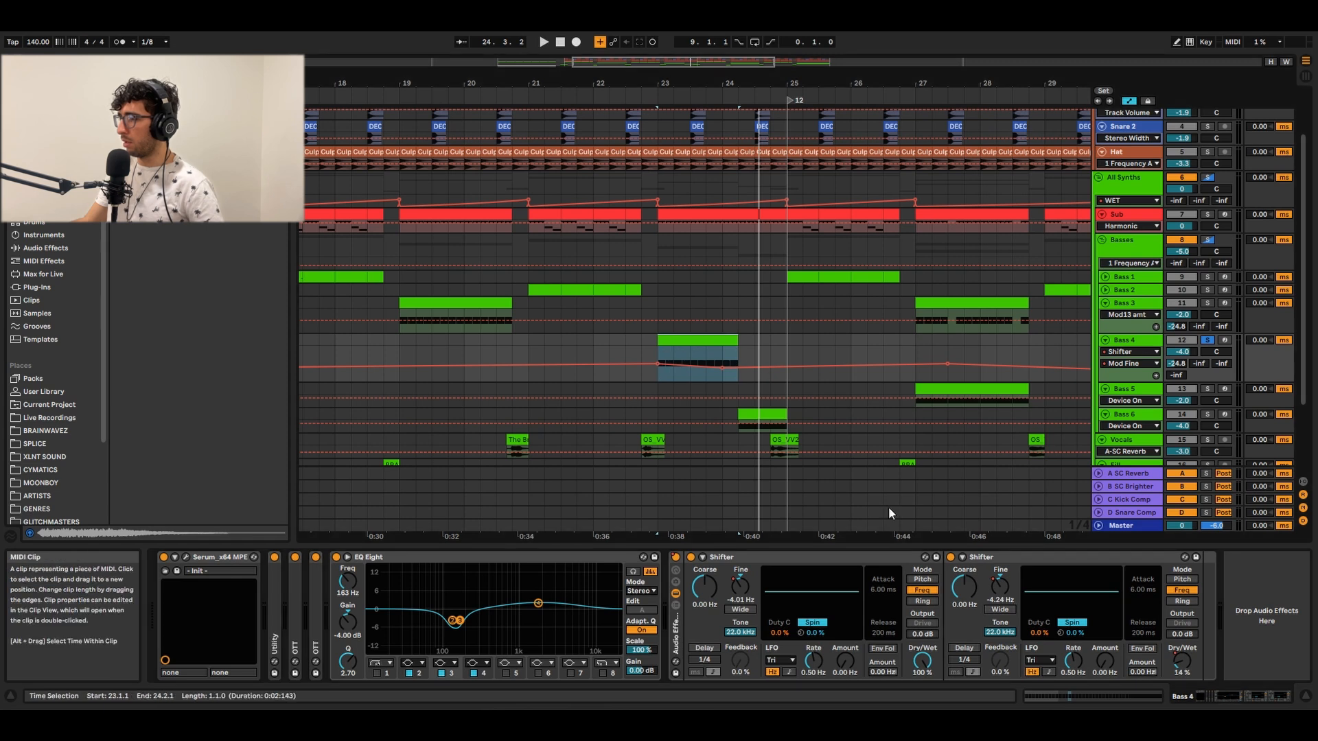
pyautogui.click(999, 560)
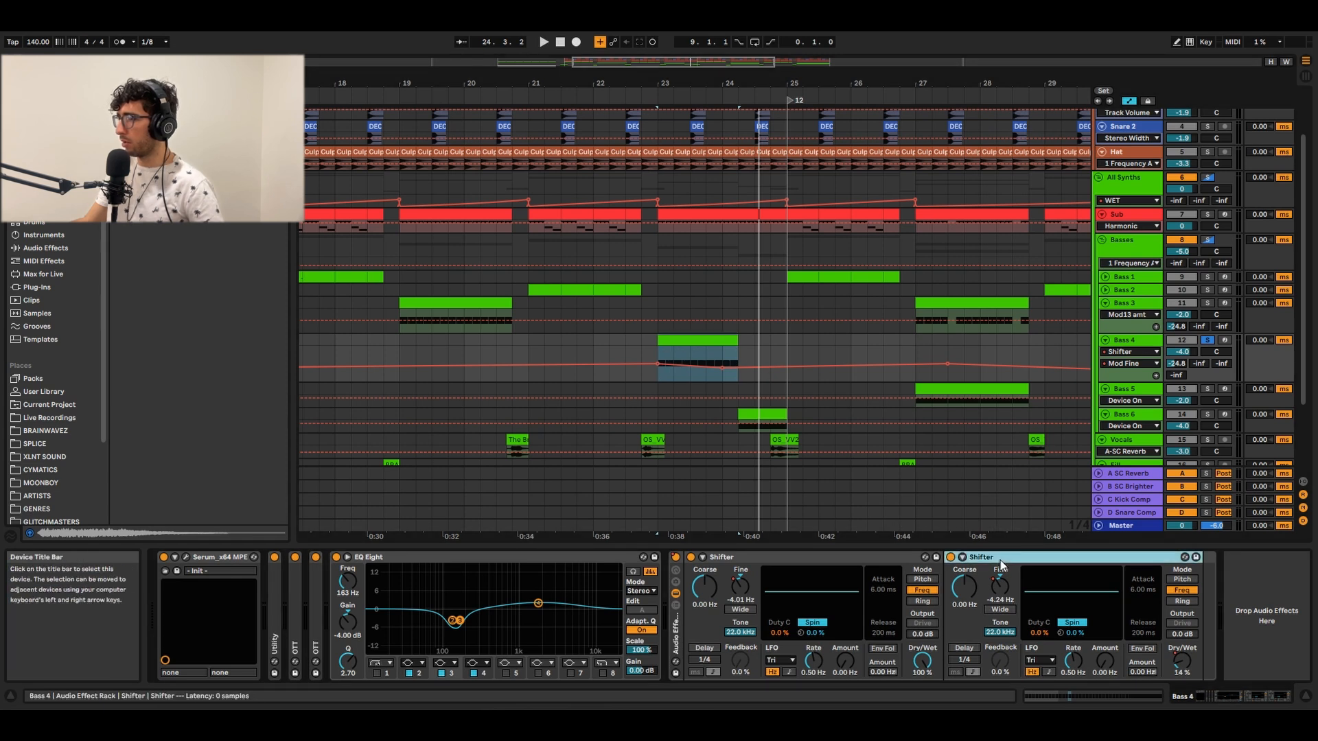
pyautogui.press('a')
pyautogui.press('a')
pyautogui.press('a')
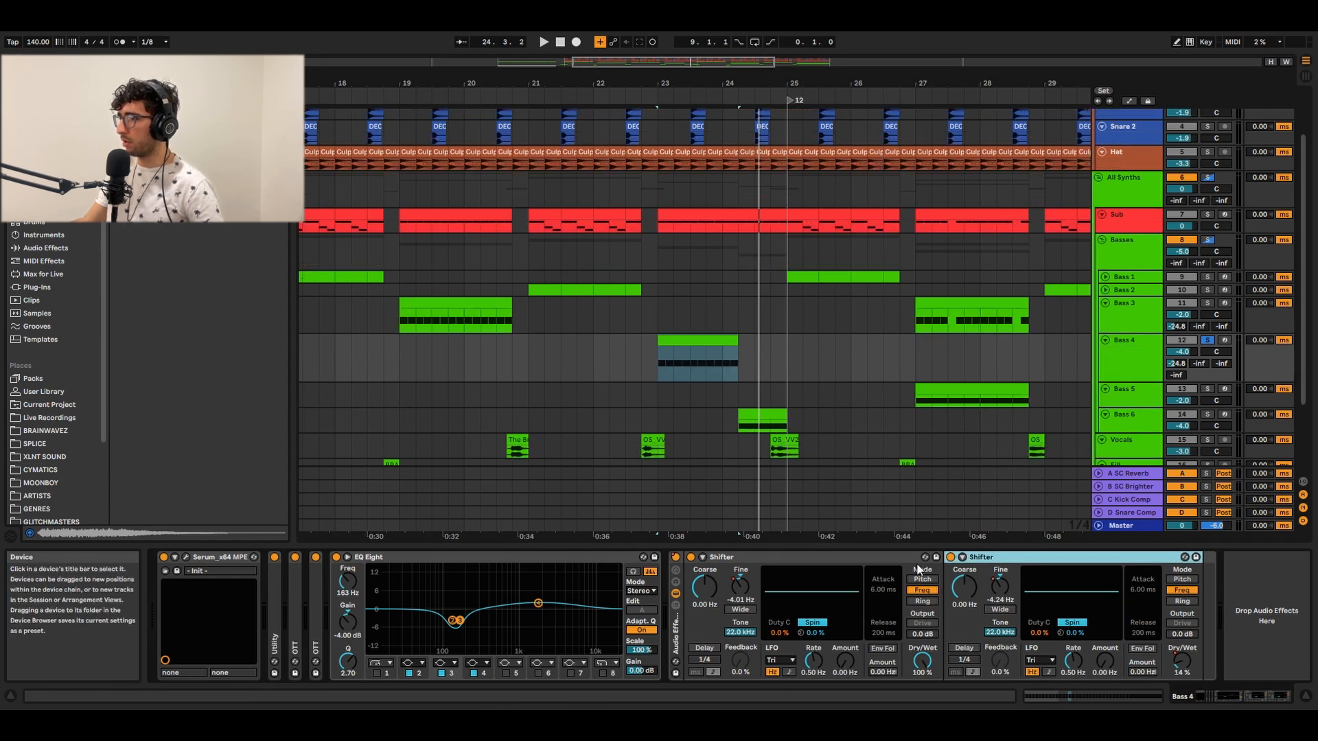
# Bypass both Shifters, play the Bass 4 clip without them, then reactivate the first Shifter
pyautogui.click(951, 557)
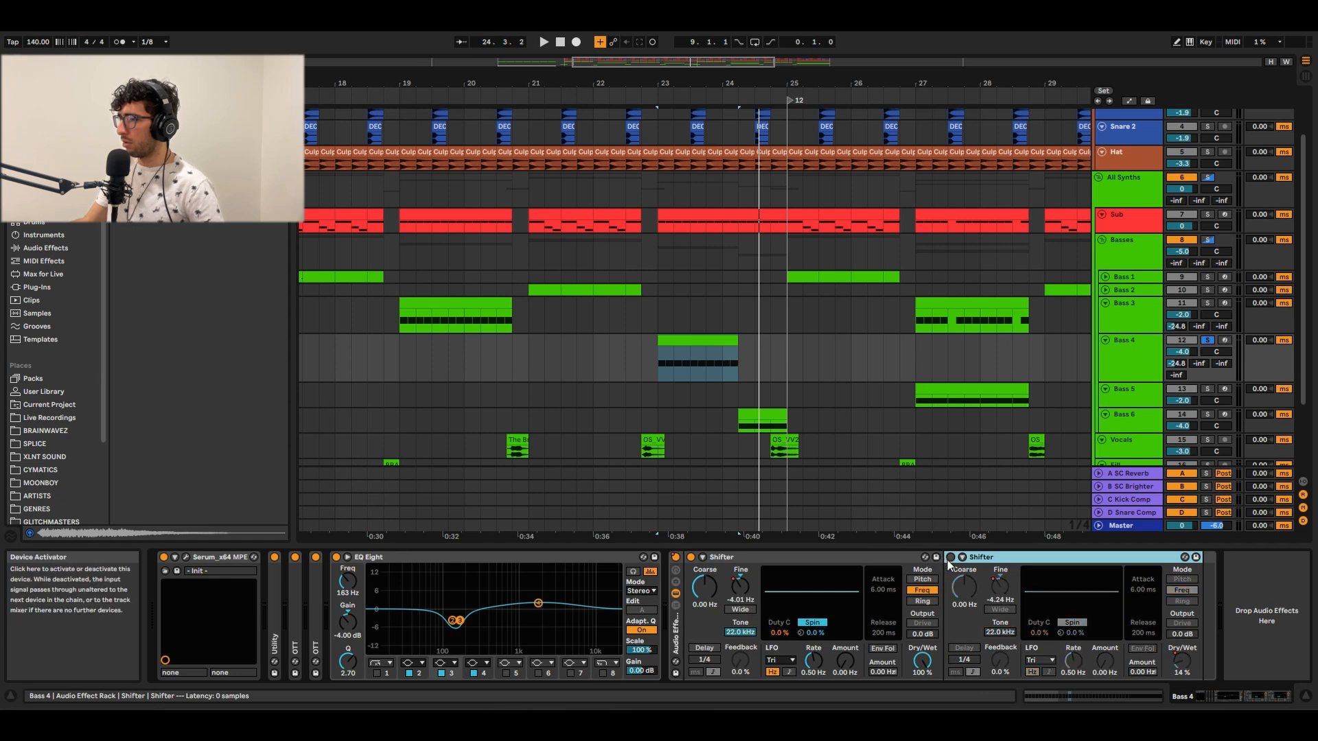
pyautogui.click(686, 342)
pyautogui.scroll(2, 686, 342)
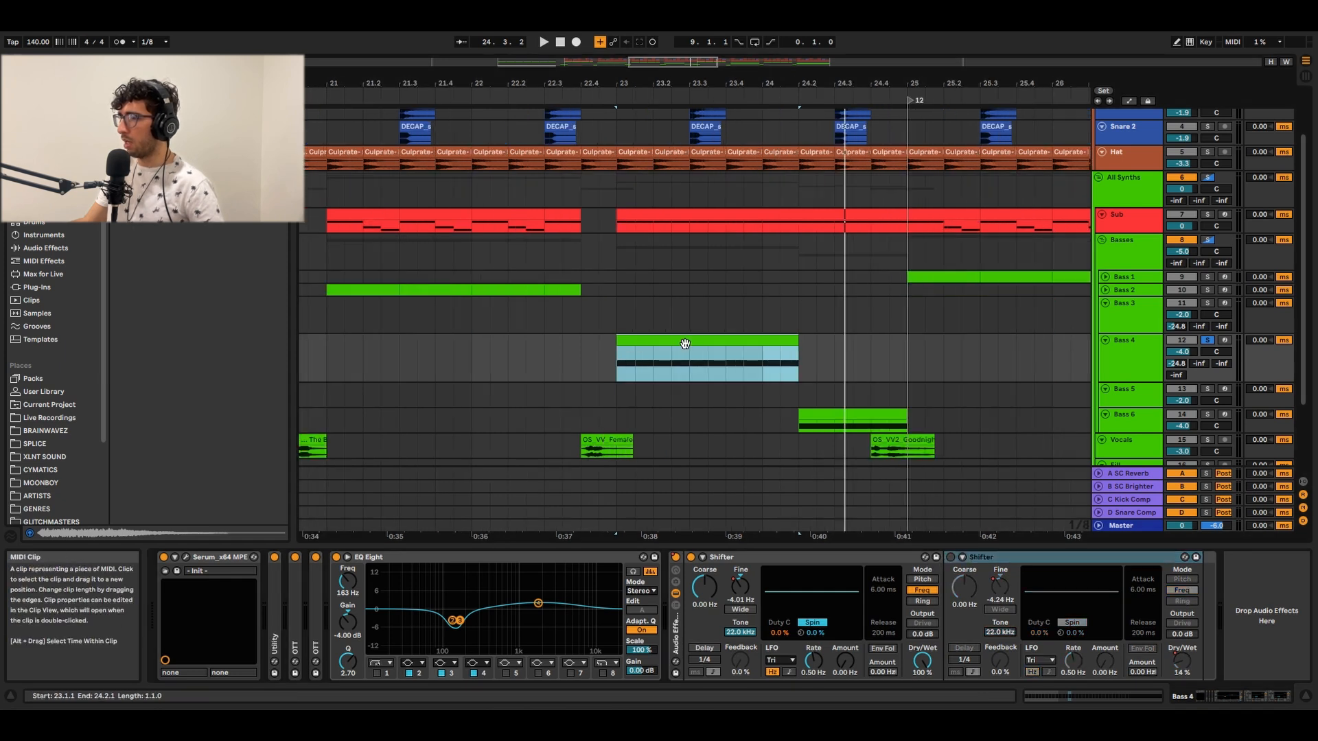
pyautogui.click(692, 558)
pyautogui.press('space')
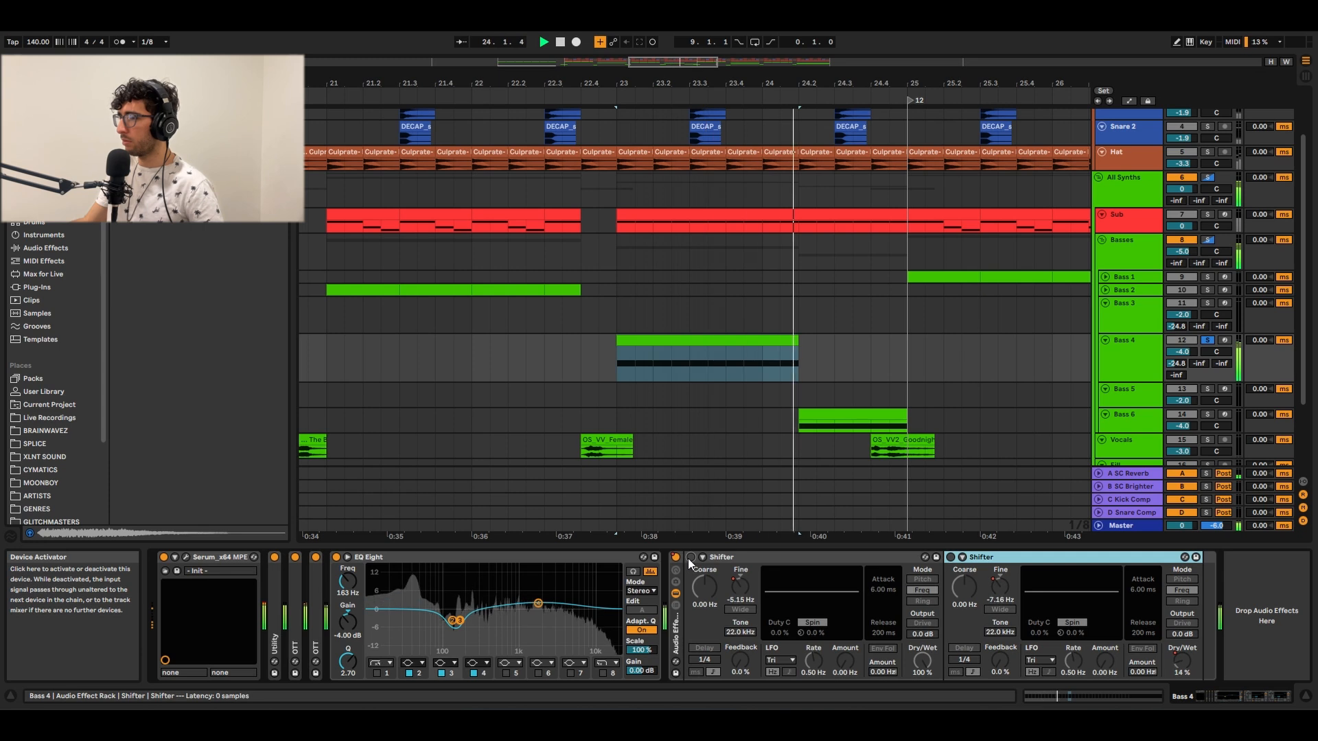
pyautogui.press('space')
pyautogui.click(690, 558)
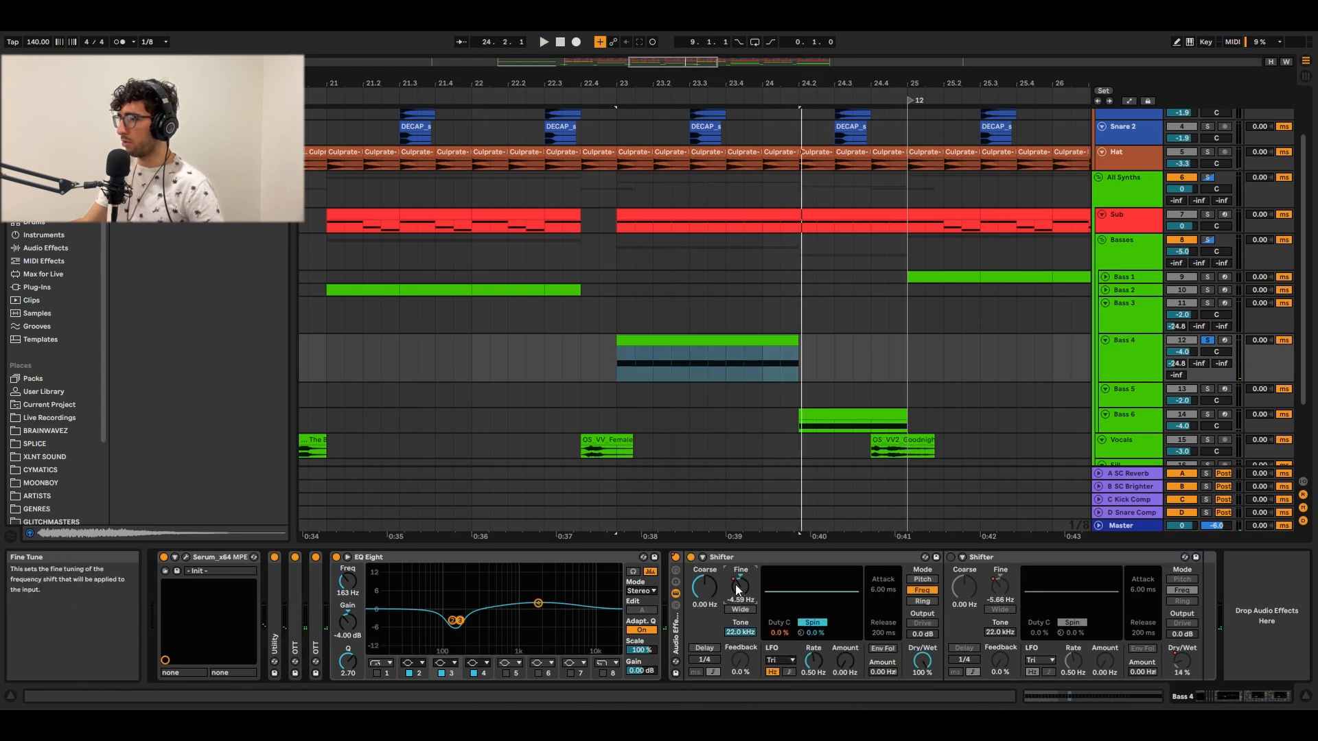
# Play the Bass 4 clip with only the first Shifter active, then reactivate the second Shifter
pyautogui.press('space')
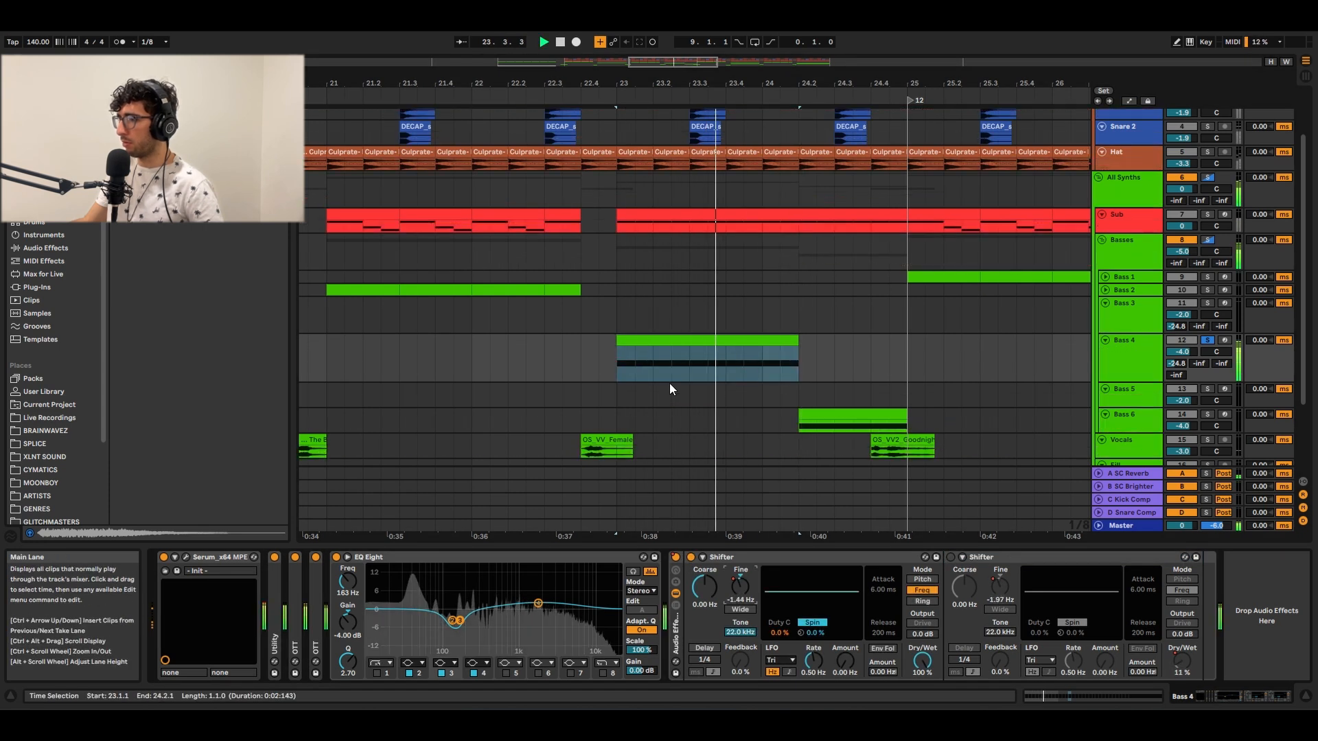
pyautogui.press('space')
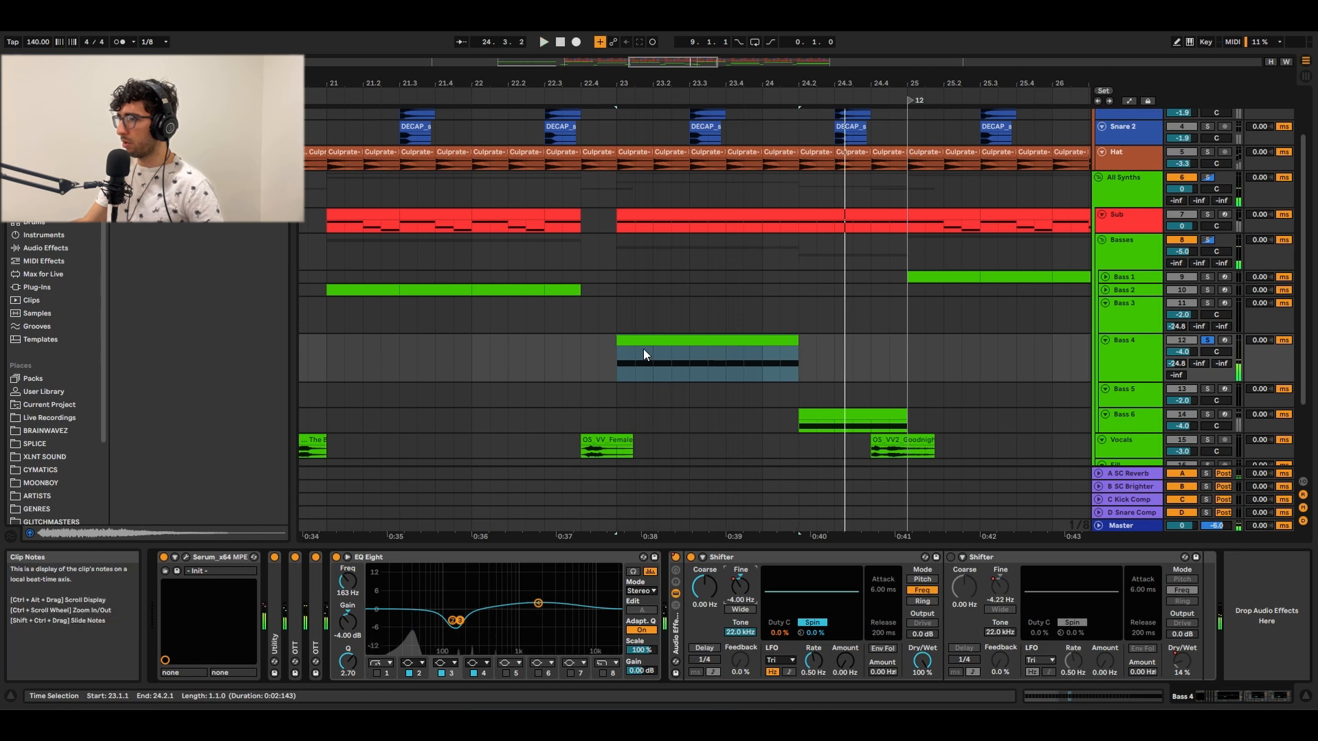
pyautogui.click(638, 341)
pyautogui.click(950, 557)
pyautogui.click(950, 558)
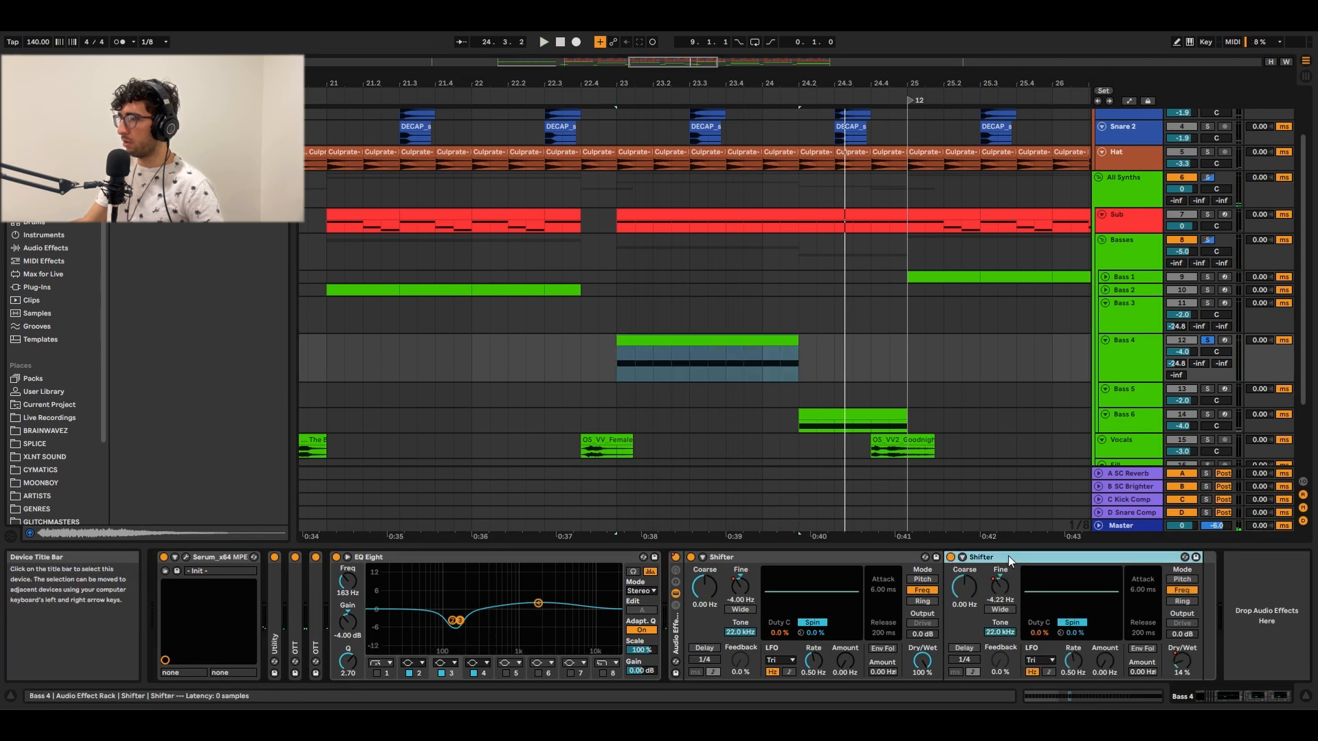
# Show Bass 4's fine-tune automation and play the clip with both Shifters active
pyautogui.click(670, 337)
pyautogui.press('a')
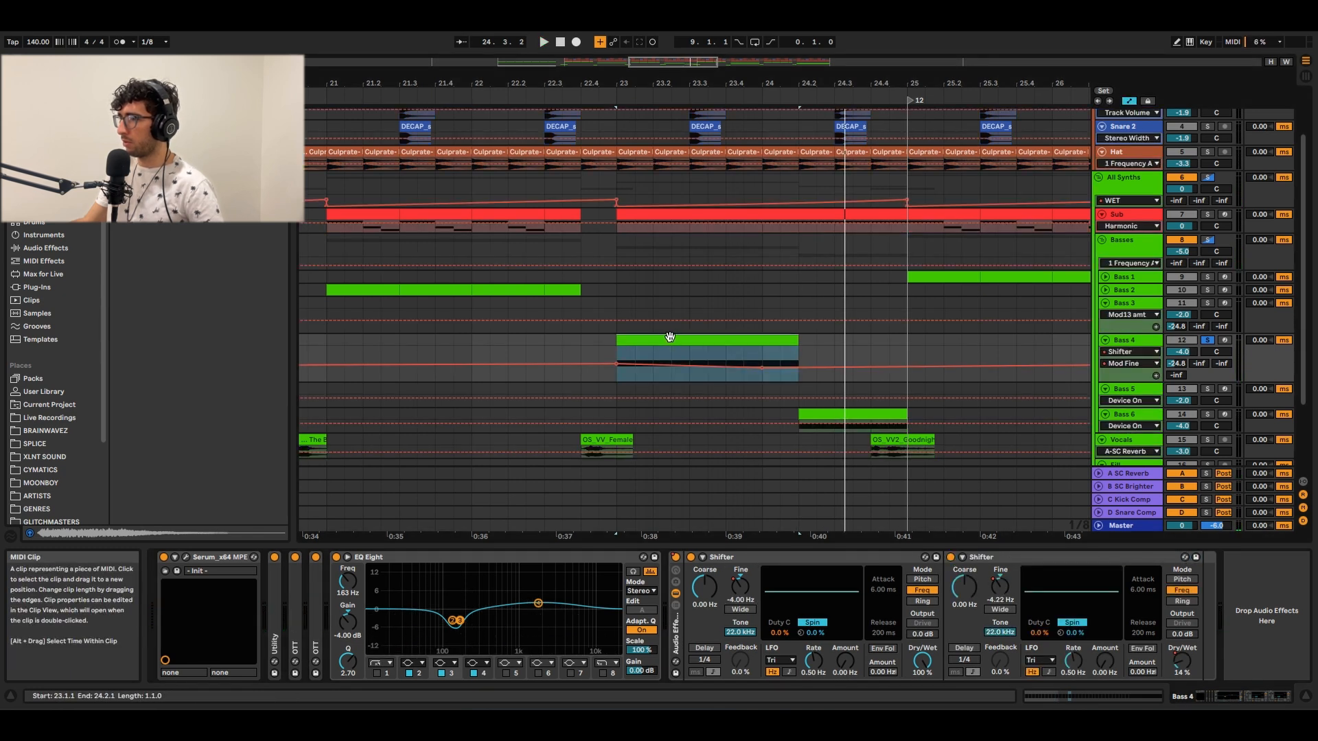
pyautogui.press('space')
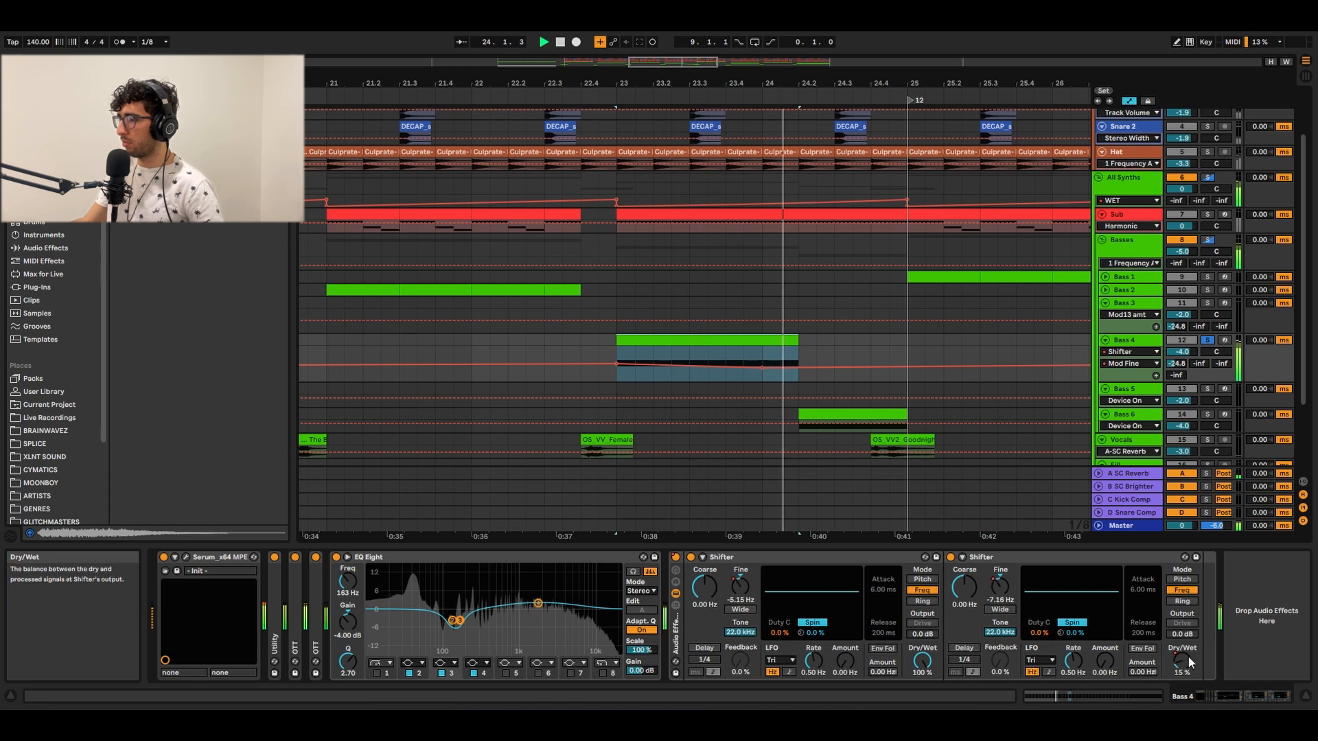
pyautogui.press('space')
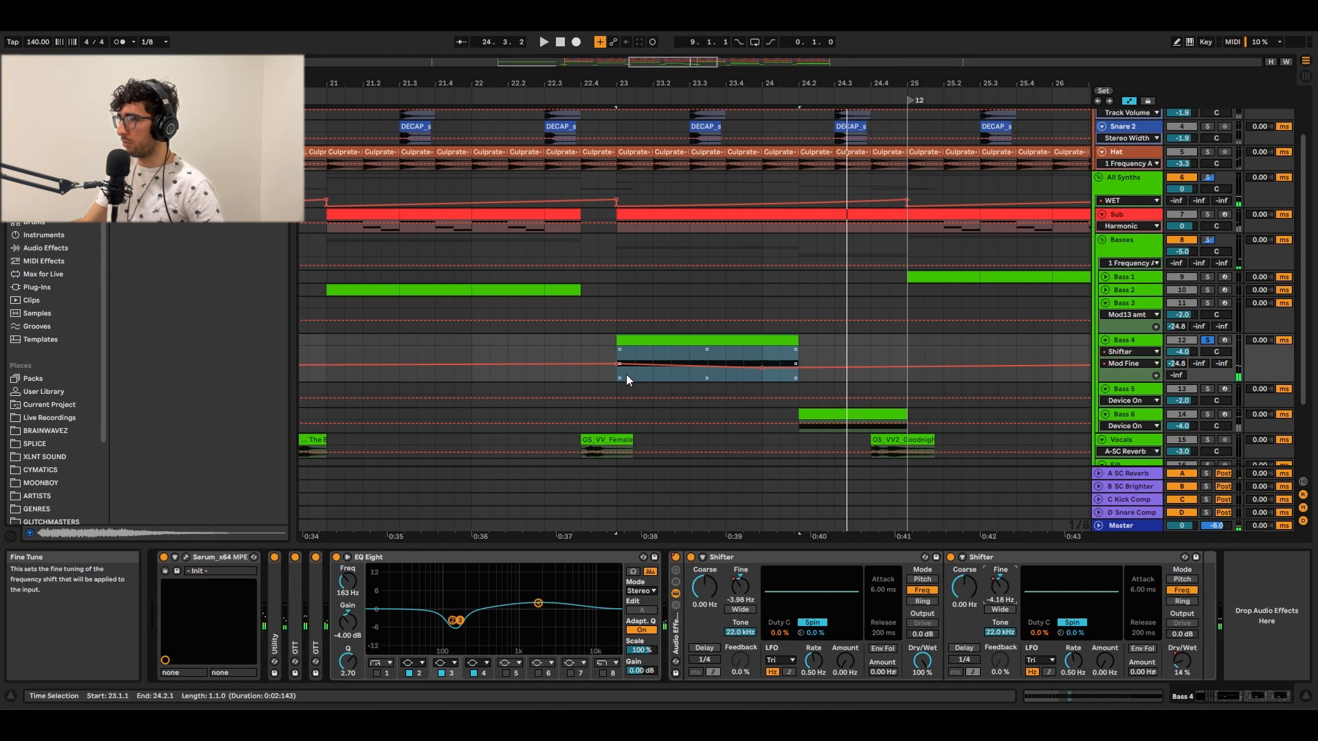
# Show the second Shifter's Dry/Wet automation on Bass 4, play the clip, then hide the automation lanes
pyautogui.click(1184, 661)
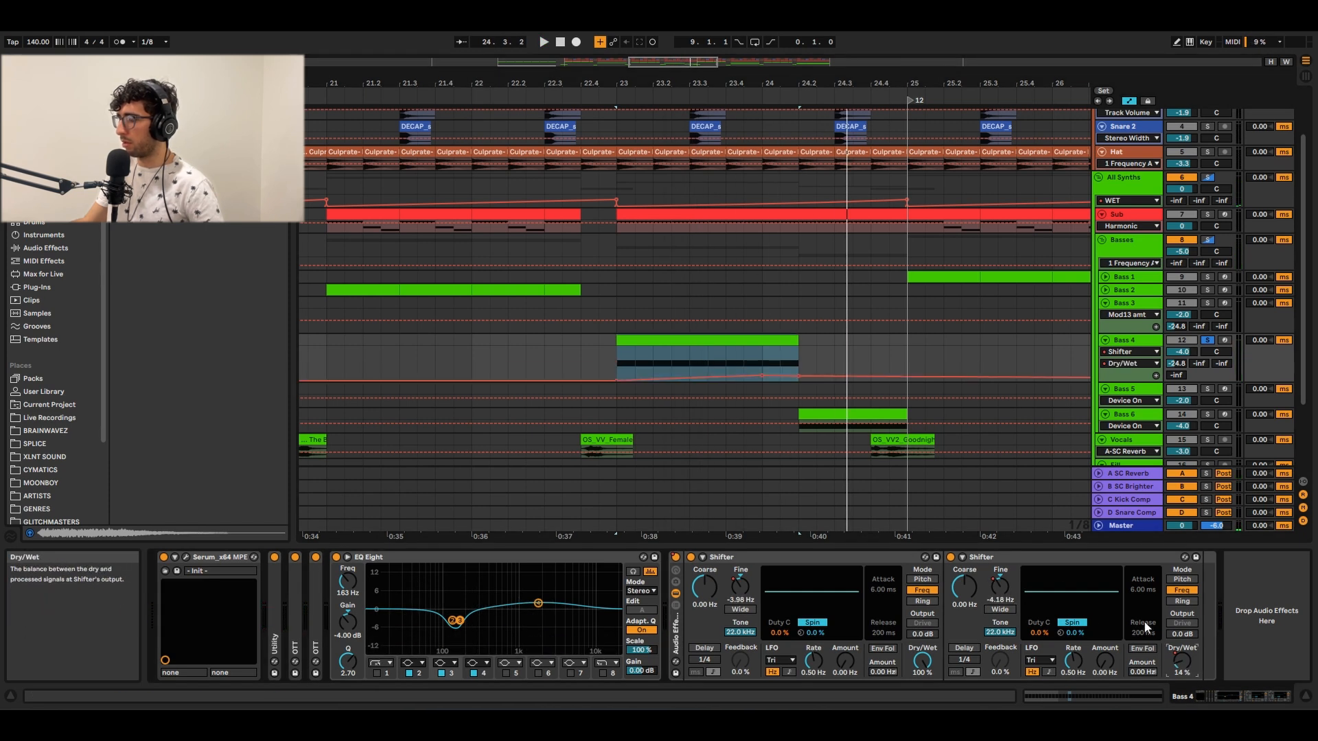
pyautogui.click(740, 374)
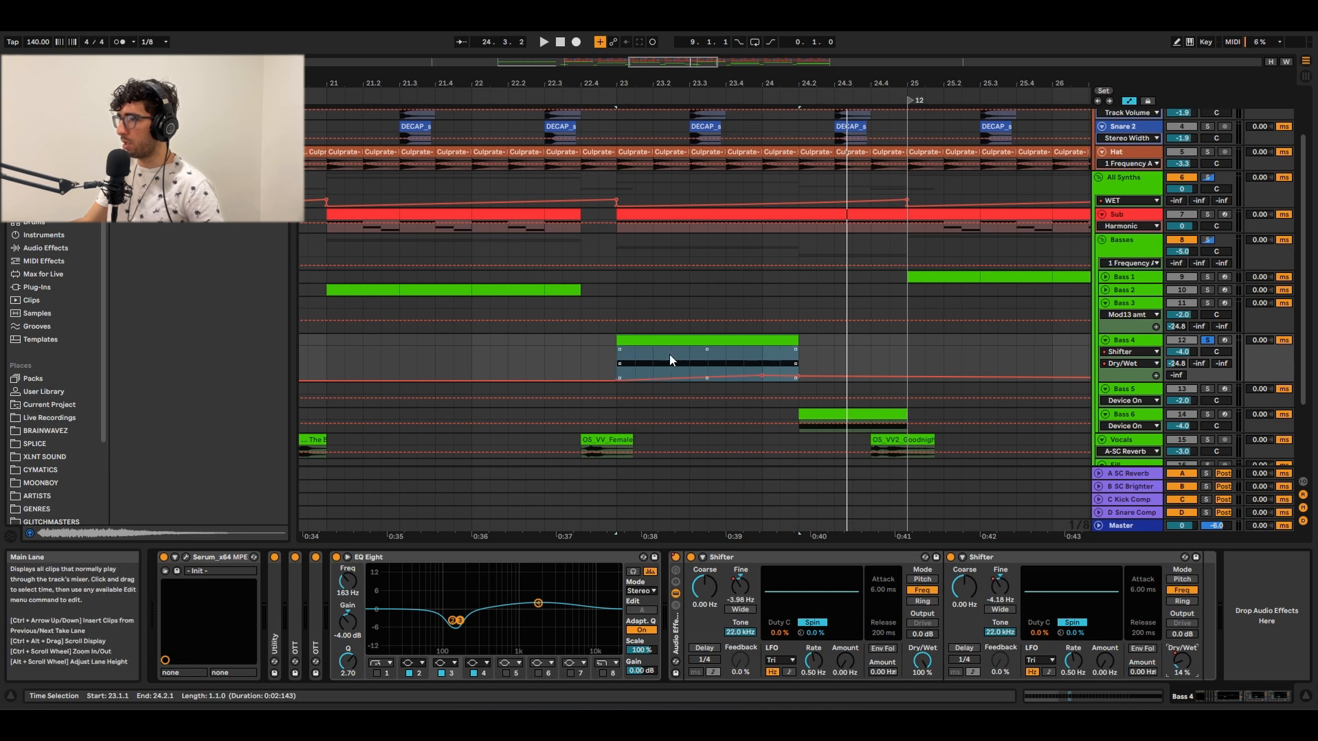
pyautogui.click(626, 336)
pyautogui.press('space')
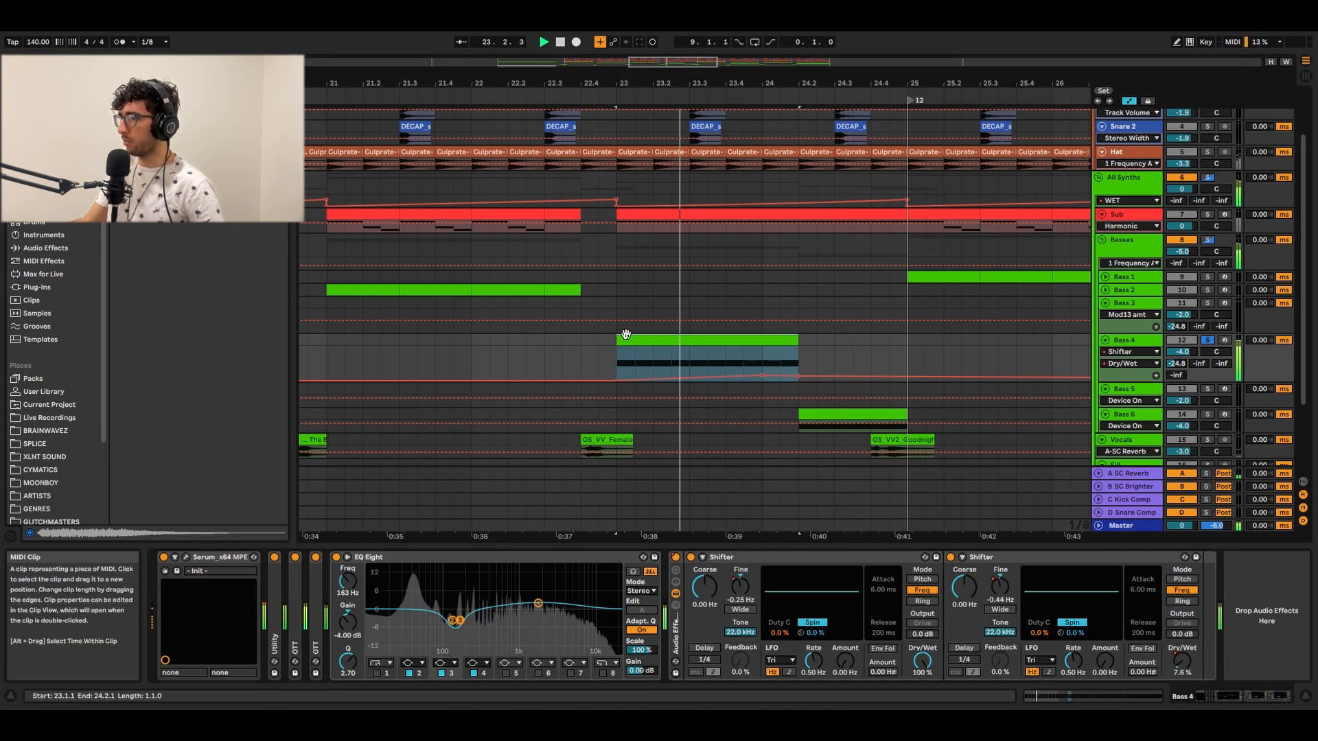
pyautogui.press('space')
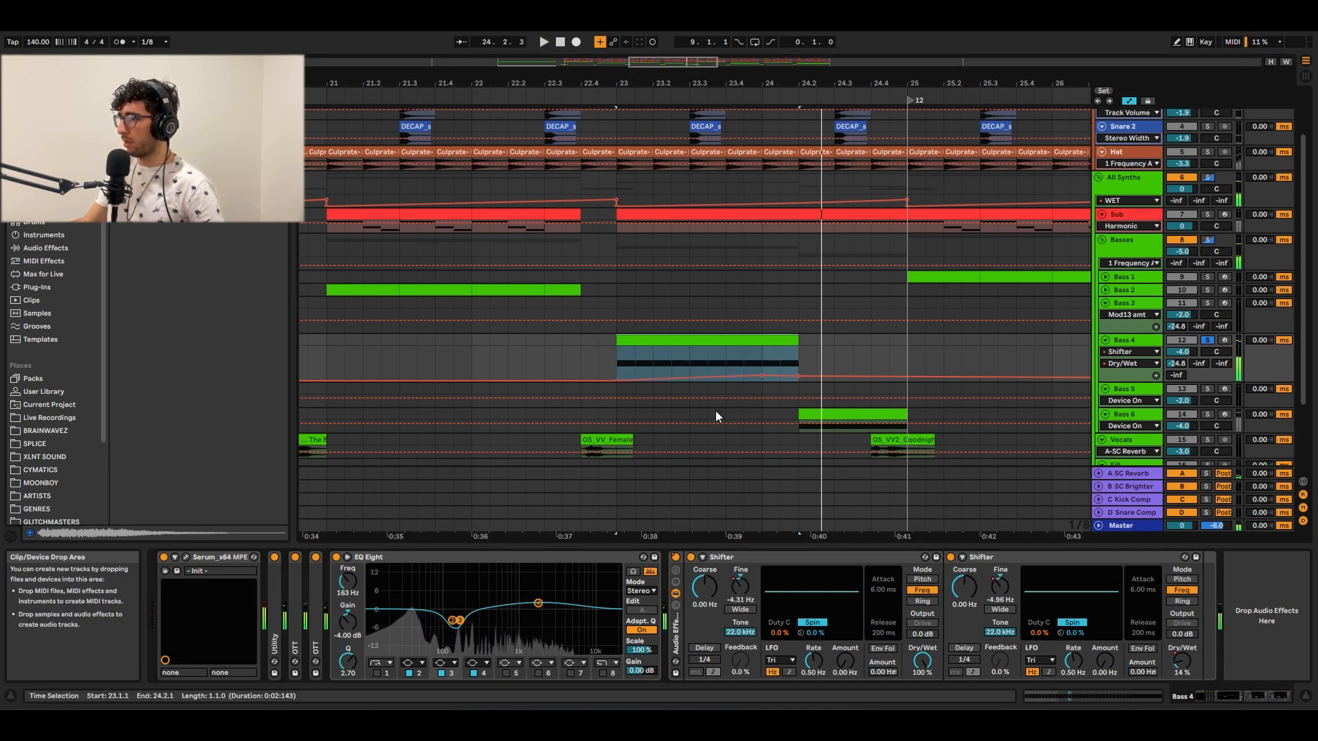
pyautogui.press('a')
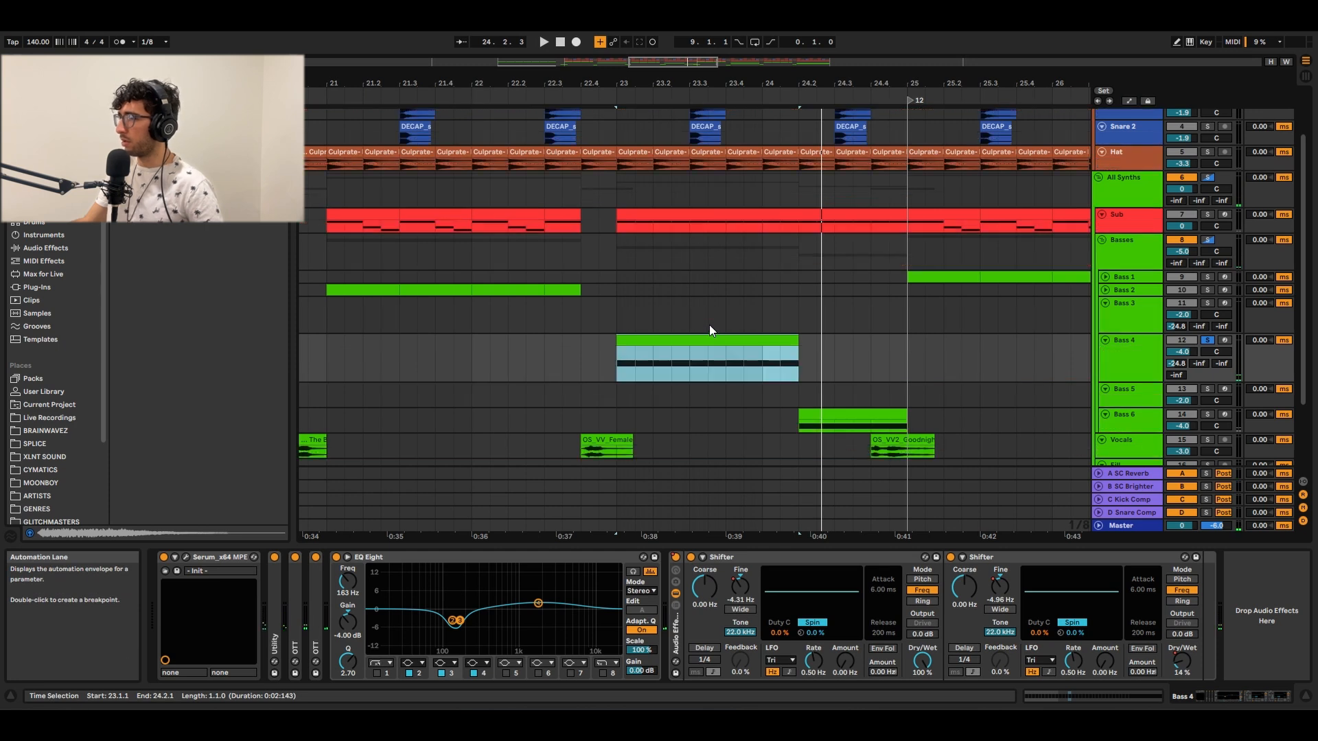
# Solo Bass 6, select its clip just before bar 25 and play it
pyautogui.keyDown('ctrl'); pyautogui.scroll(-10, 687, 377); pyautogui.keyUp('ctrl')
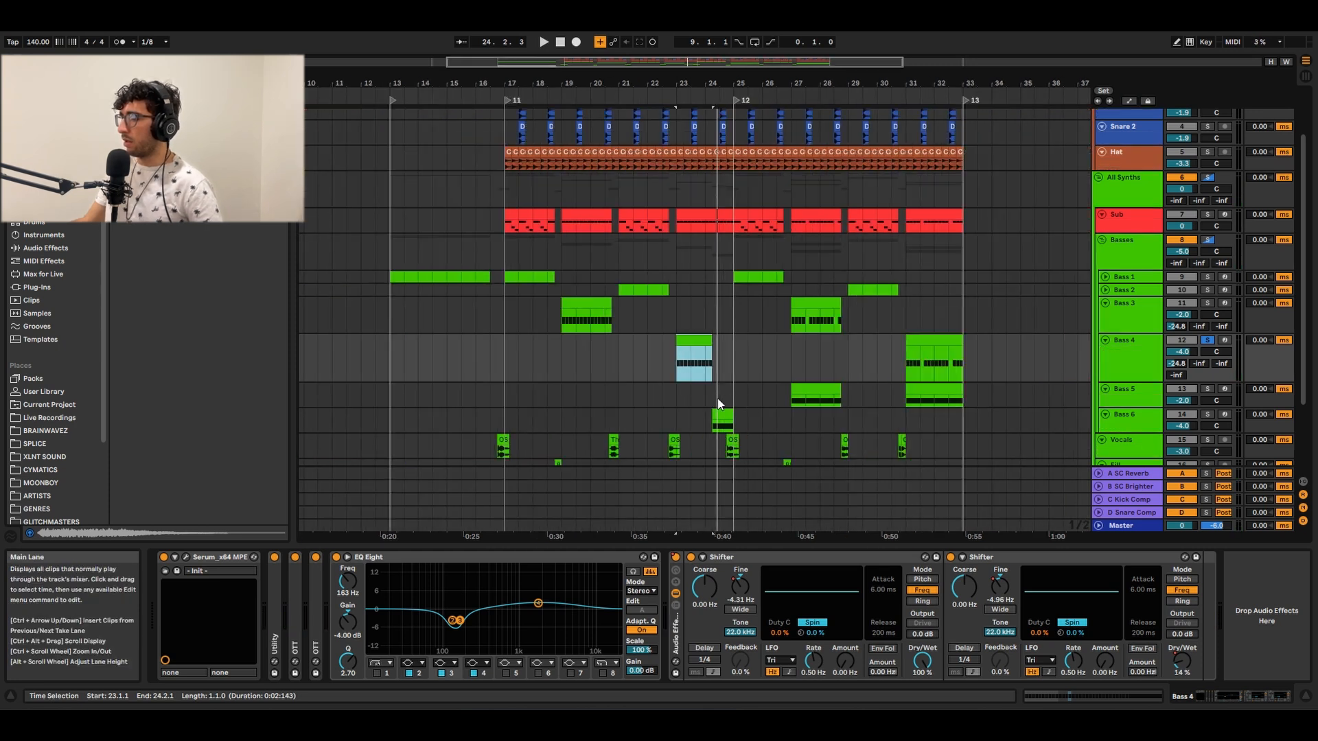
pyautogui.scroll(5, 718, 404)
pyautogui.click(722, 415)
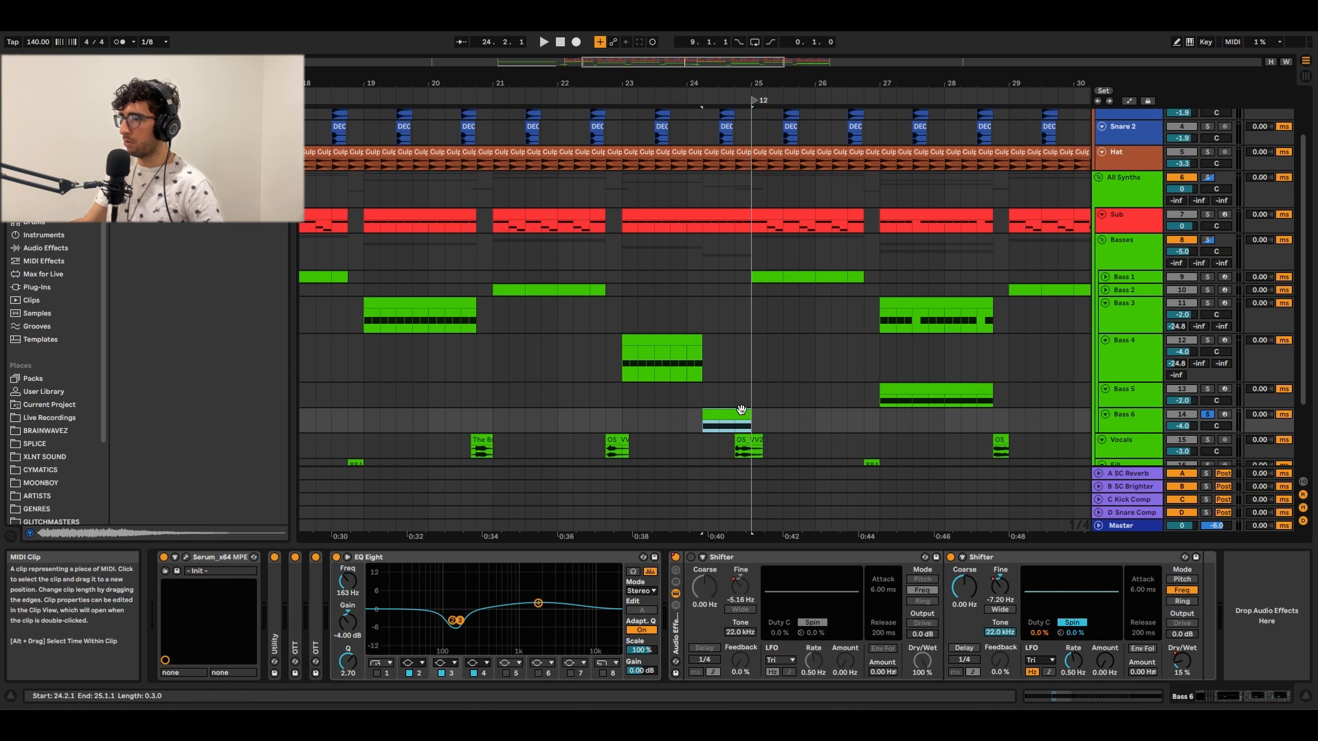
pyautogui.press('space')
pyautogui.press('space')
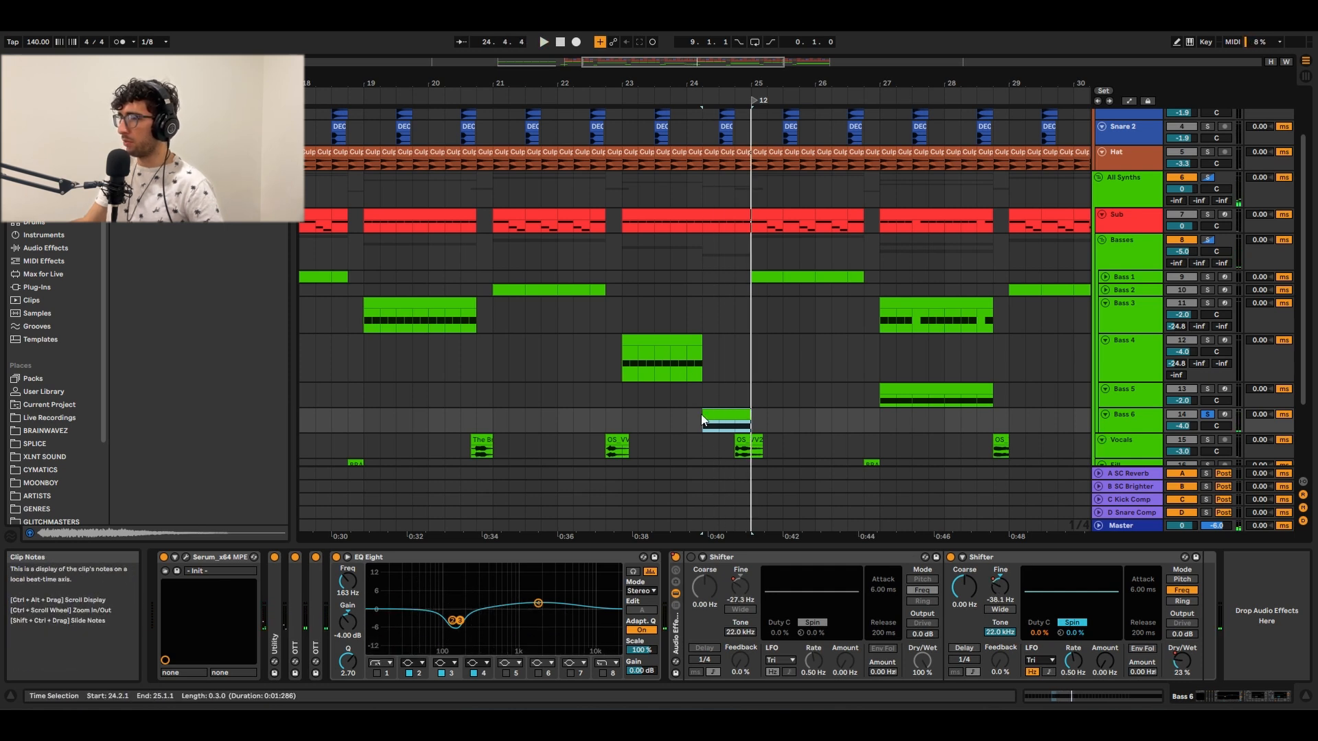
# Open Bass 6's Serum patch, compare LFO 1, LFO 2 and LFO 3, and return to LFO 1
pyautogui.click(184, 557)
pyautogui.moveTo(698, 224); pyautogui.dragTo(644, 98)
pyautogui.click(733, 372)
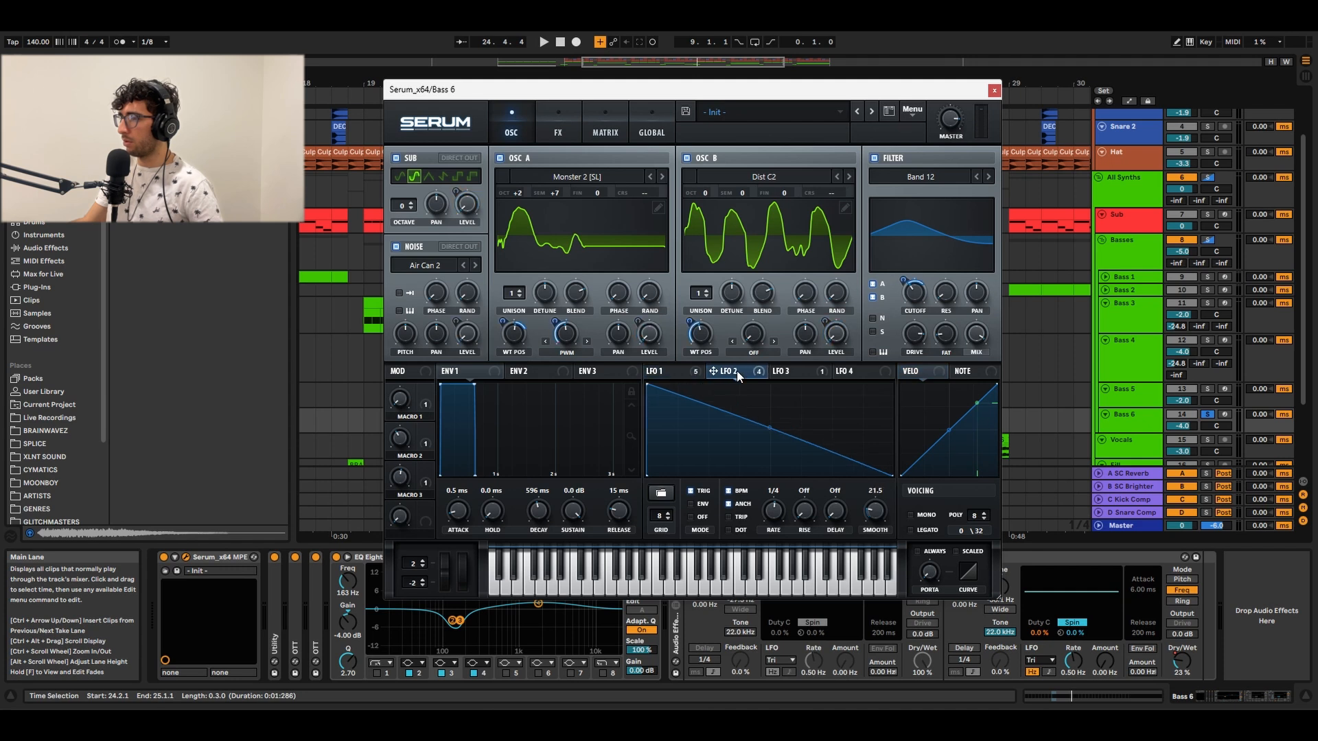
pyautogui.click(682, 371)
pyautogui.click(732, 372)
pyautogui.click(796, 371)
pyautogui.click(747, 370)
pyautogui.click(684, 369)
# Play the Bass 6 clip with LFO 1 shown, then stop playback and close Serum
pyautogui.press('space')
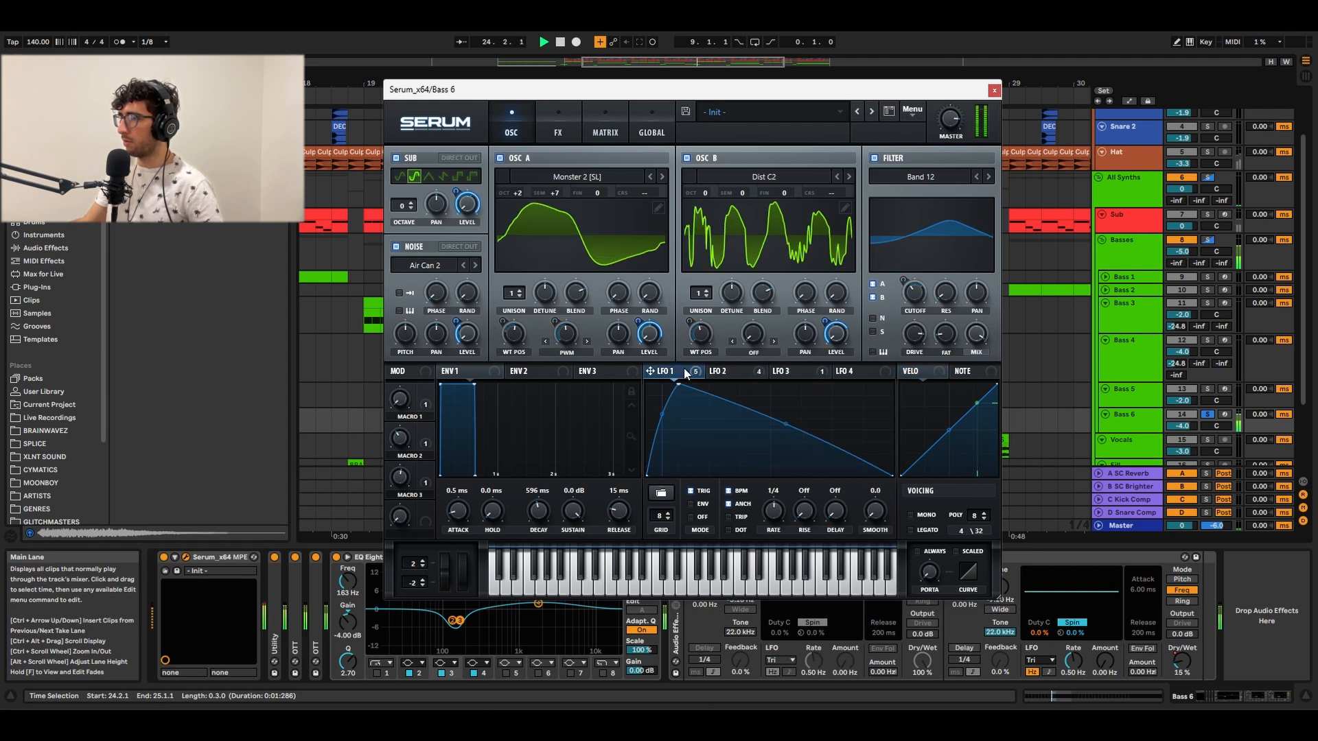
pyautogui.press('space')
pyautogui.click(994, 91)
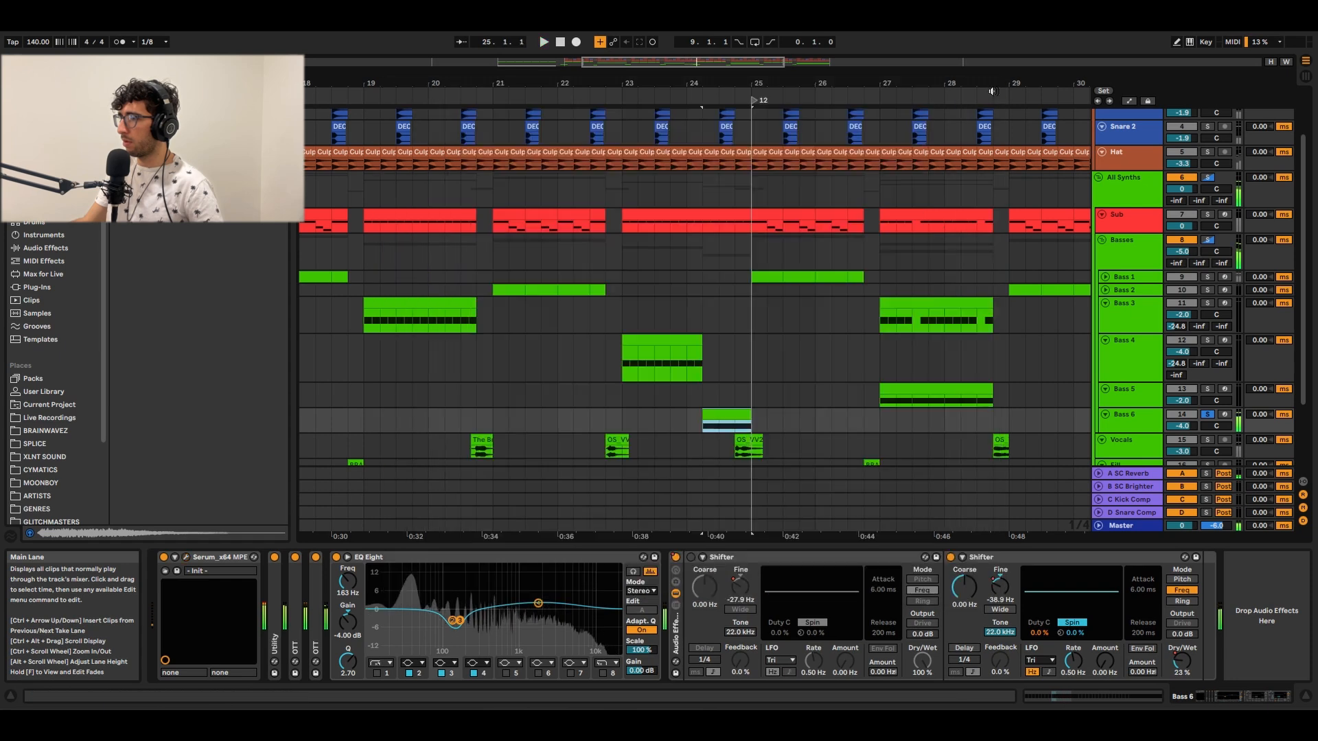
# Zoom in on the enlarged Bass 6 track and show its second Shifter's Fine automation, followed by its Dry/Wet automation
pyautogui.click(998, 584)
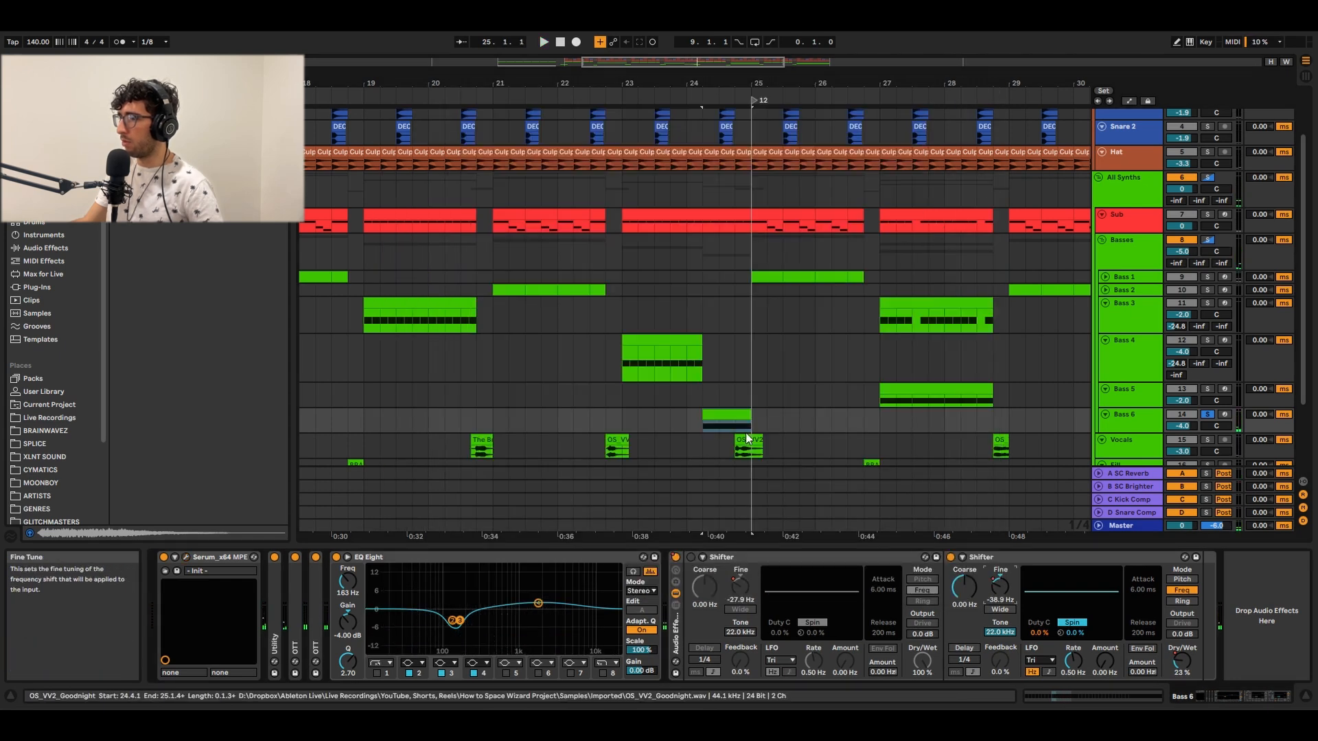
pyautogui.scroll(4, 729, 421)
pyautogui.click(721, 414)
pyautogui.moveTo(1133, 431); pyautogui.dragTo(1132, 458)
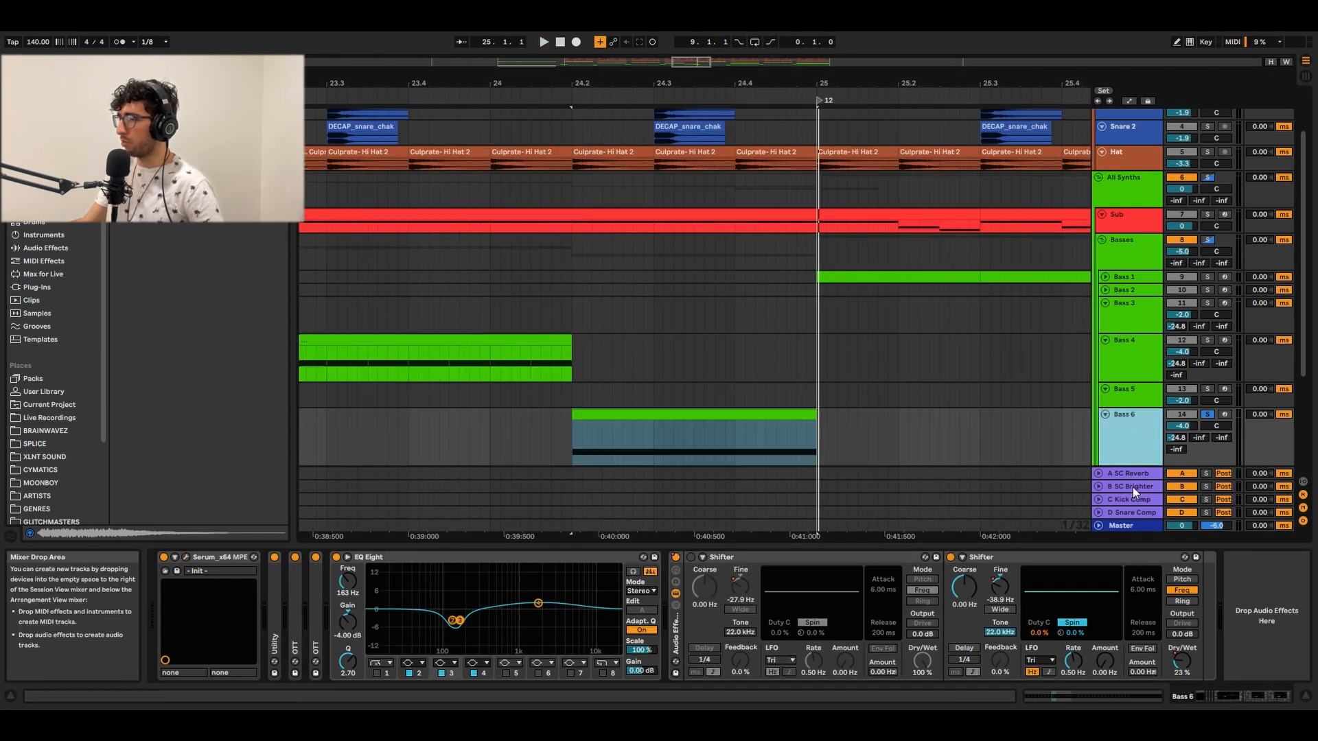
pyautogui.press('a')
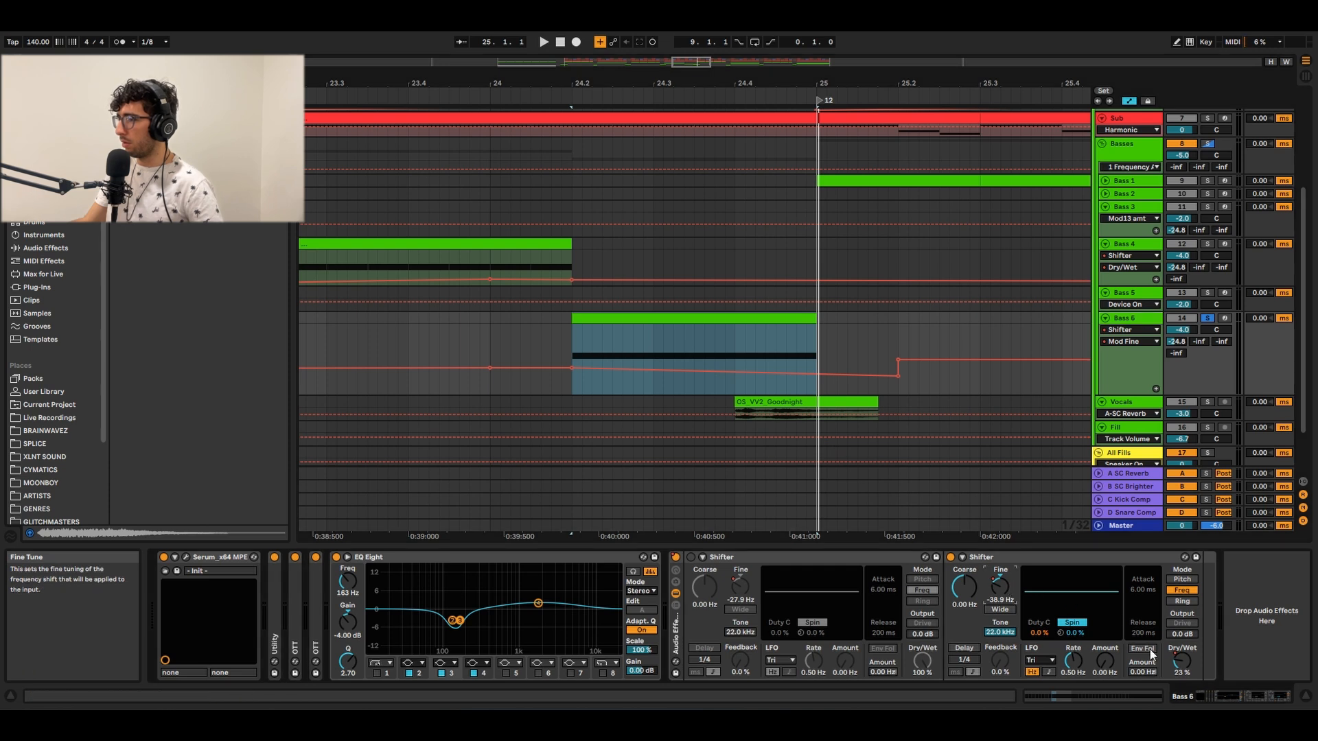
pyautogui.click(1183, 660)
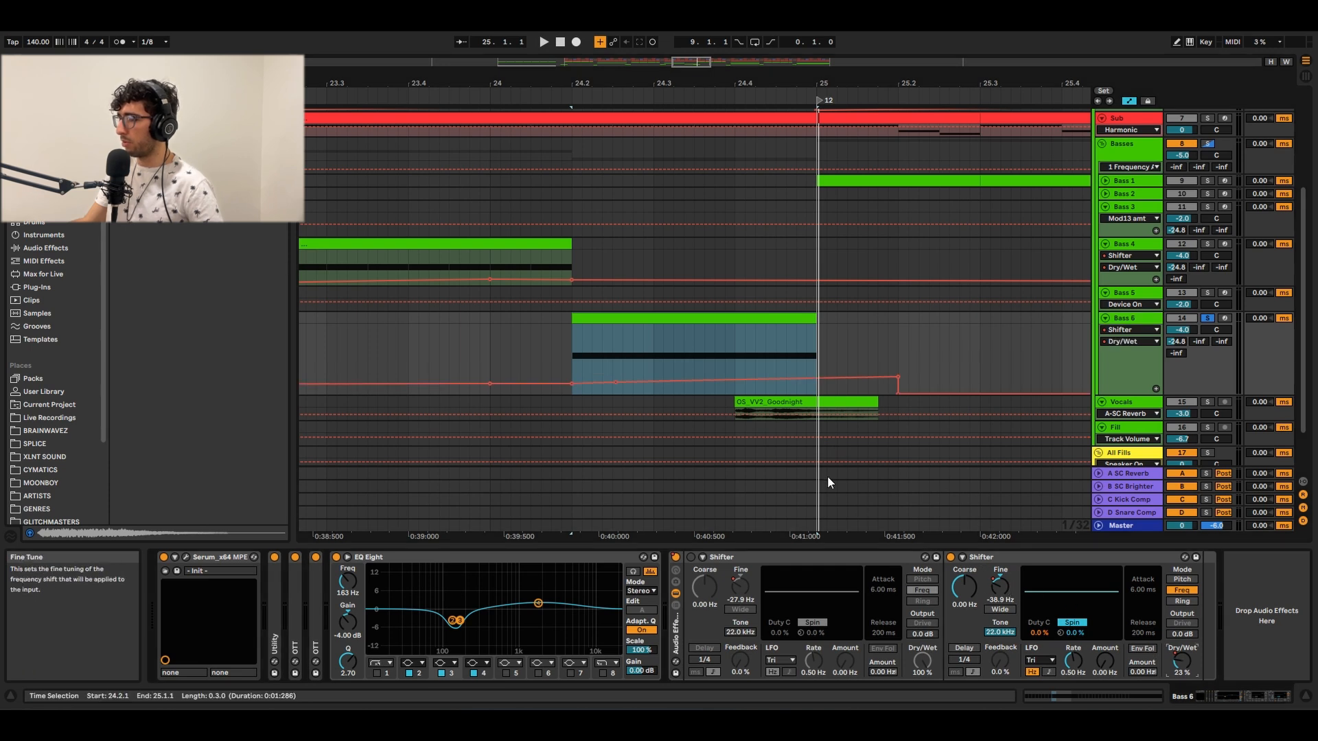
# Play the Bass 6 clip with the Dry/Wet automation shown, then hide the automation and even out the track heights
pyautogui.click(582, 317)
pyautogui.press('space')
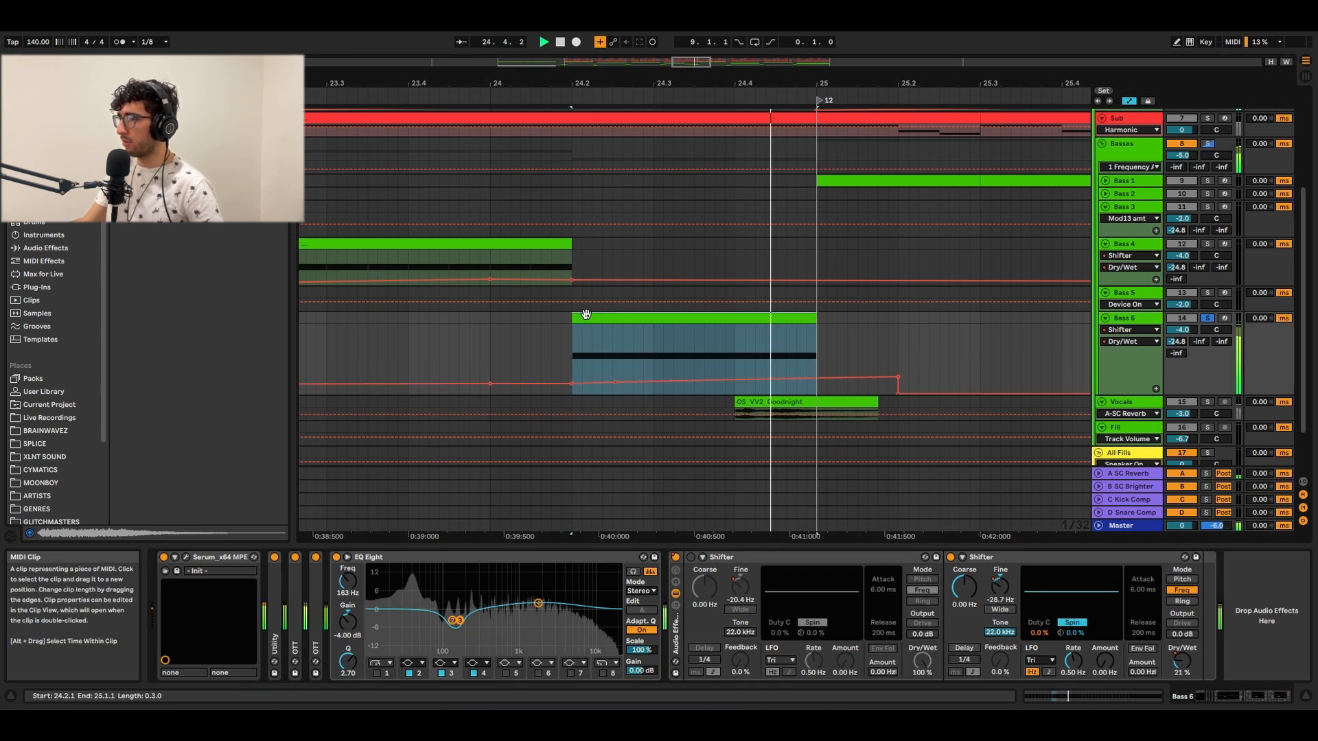
pyautogui.press('space')
pyautogui.scroll(-5, 586, 314)
pyautogui.press('a')
pyautogui.press('h')
# Enlarge and solo Bass 5, then play its clip starting at bar 27
pyautogui.click(1118, 348)
pyautogui.click(1126, 320)
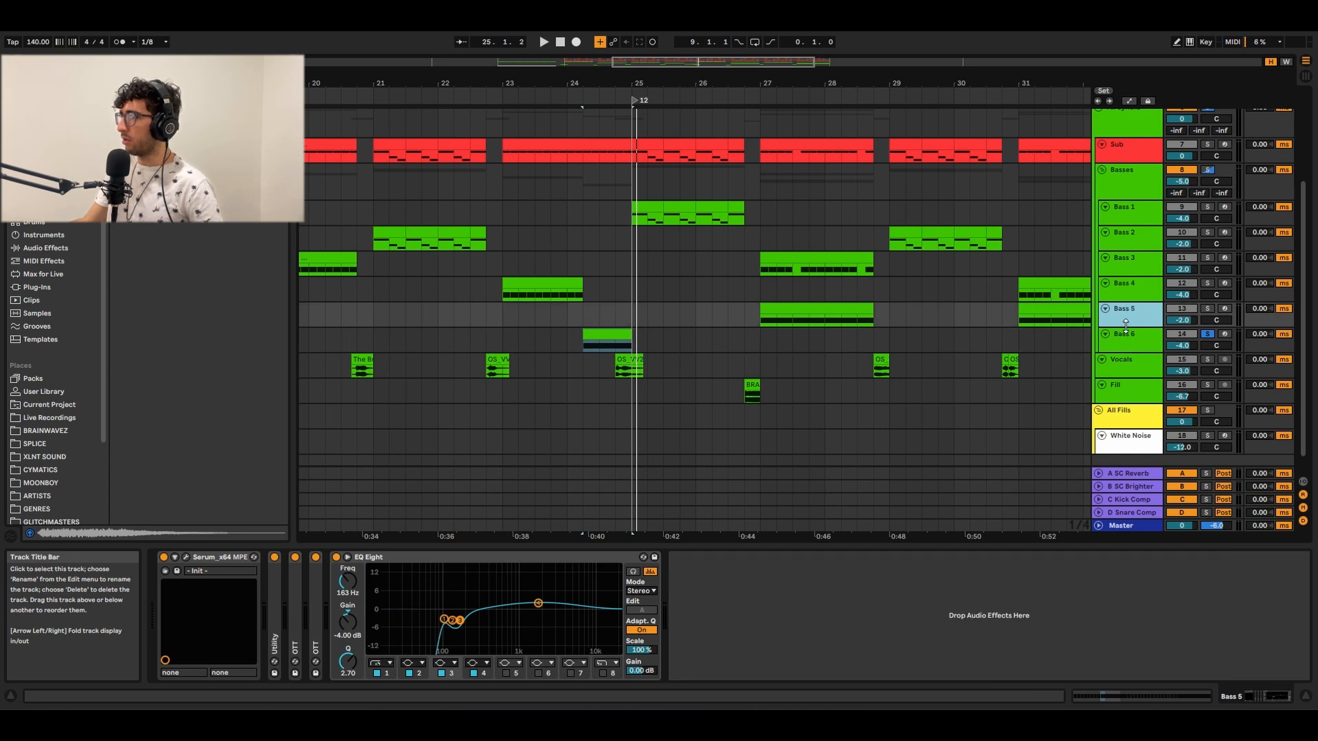
pyautogui.moveTo(1126, 326); pyautogui.dragTo(1126, 351)
pyautogui.click(852, 329)
pyautogui.press('space')
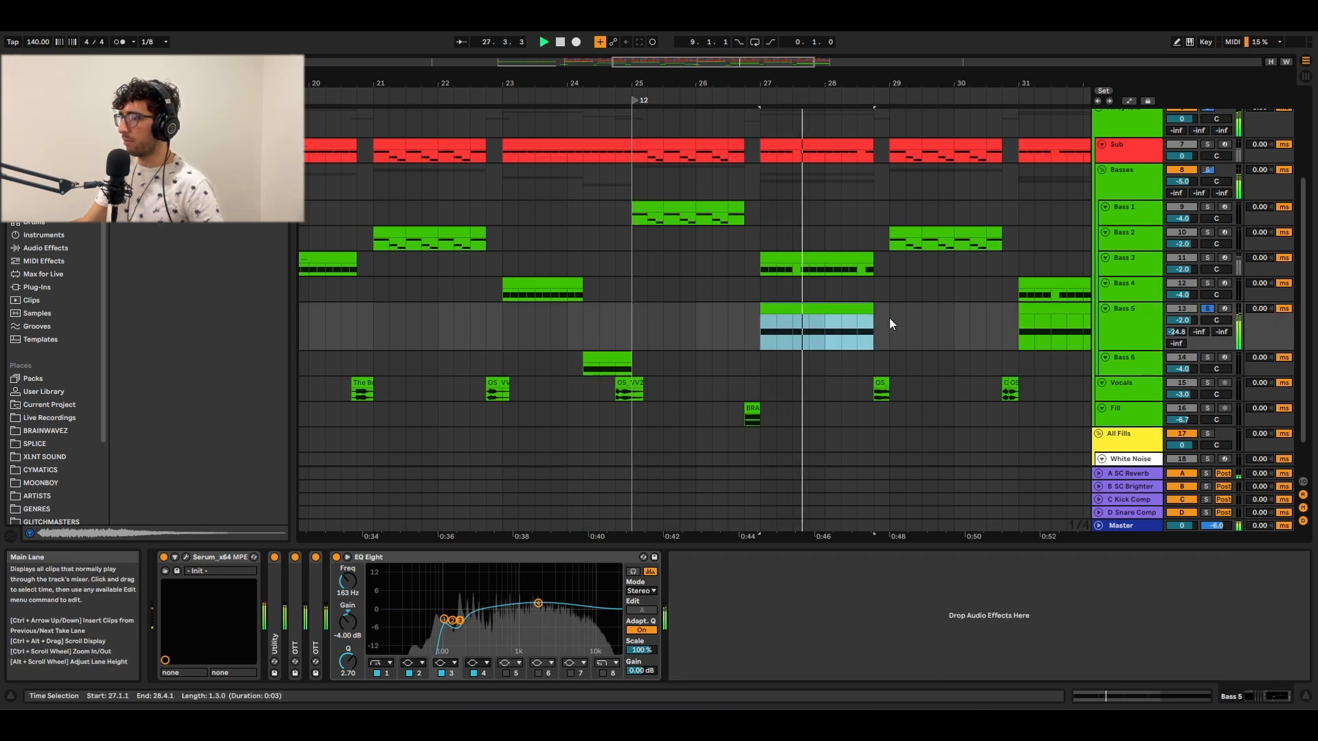
# Open Bass 5's Serum patch, play the clip with LFO 1 shown, view LFO 2, and close Serum
pyautogui.moveTo(947, 382); pyautogui.dragTo(828, 363)
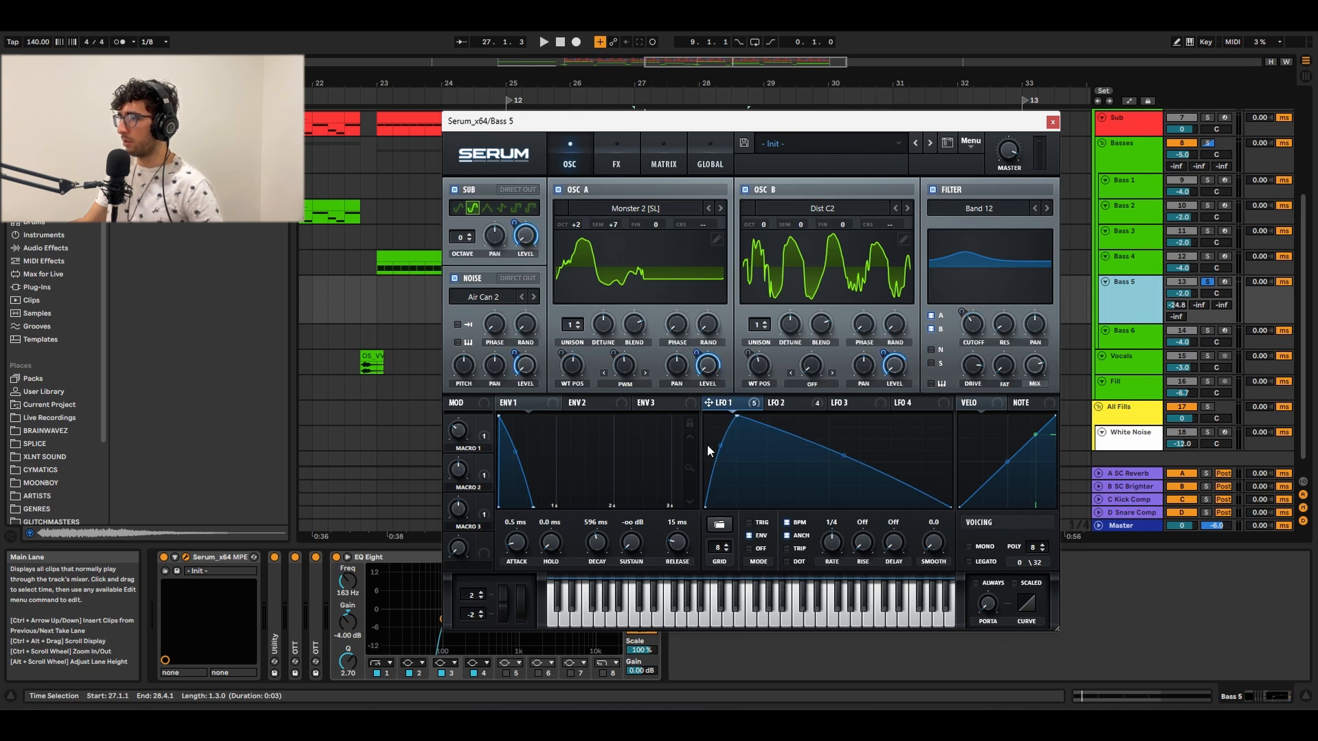
pyautogui.press('space')
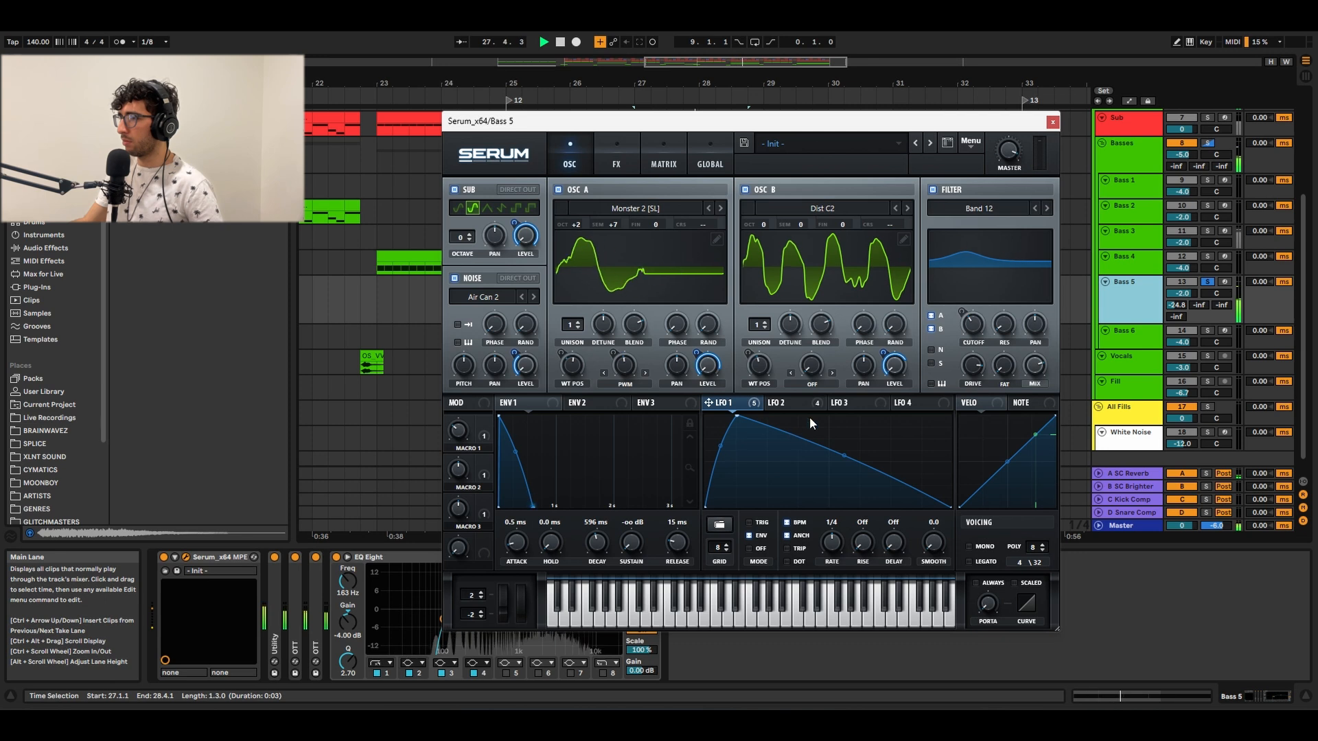
pyautogui.click(799, 405)
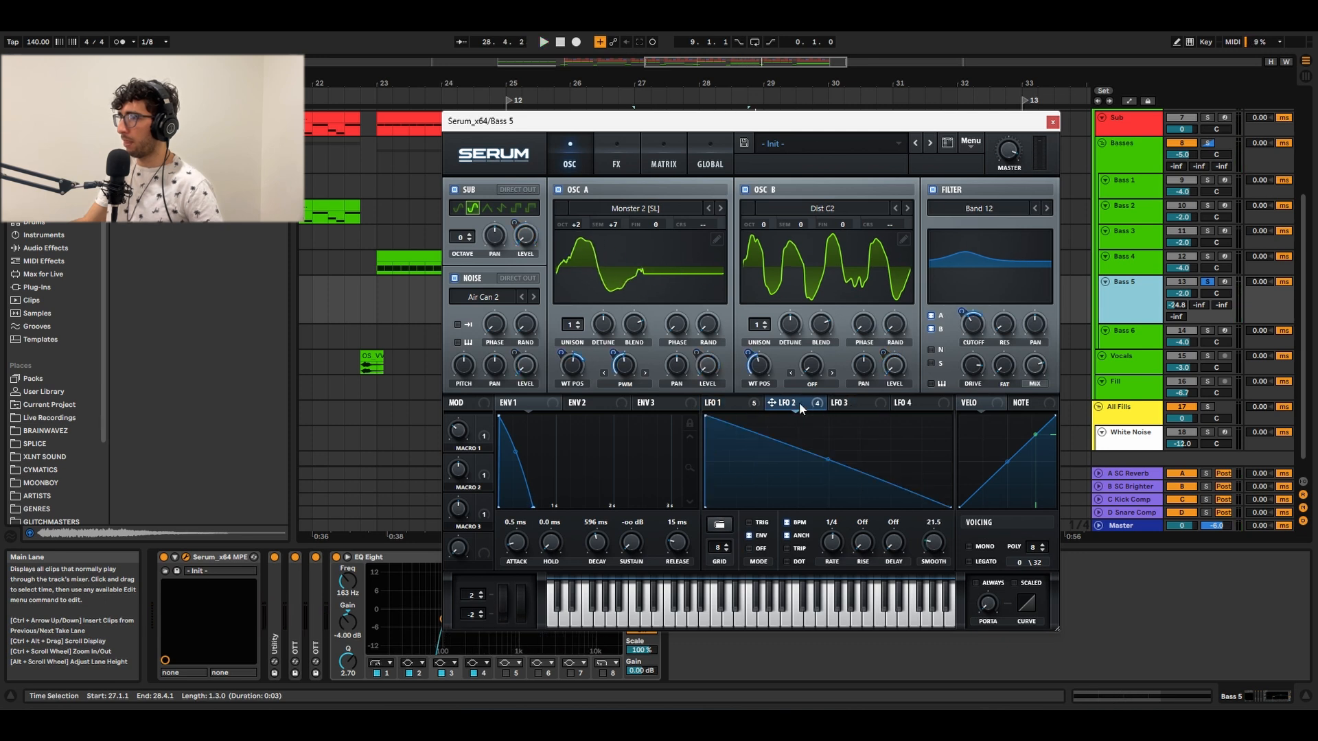
pyautogui.click(1053, 121)
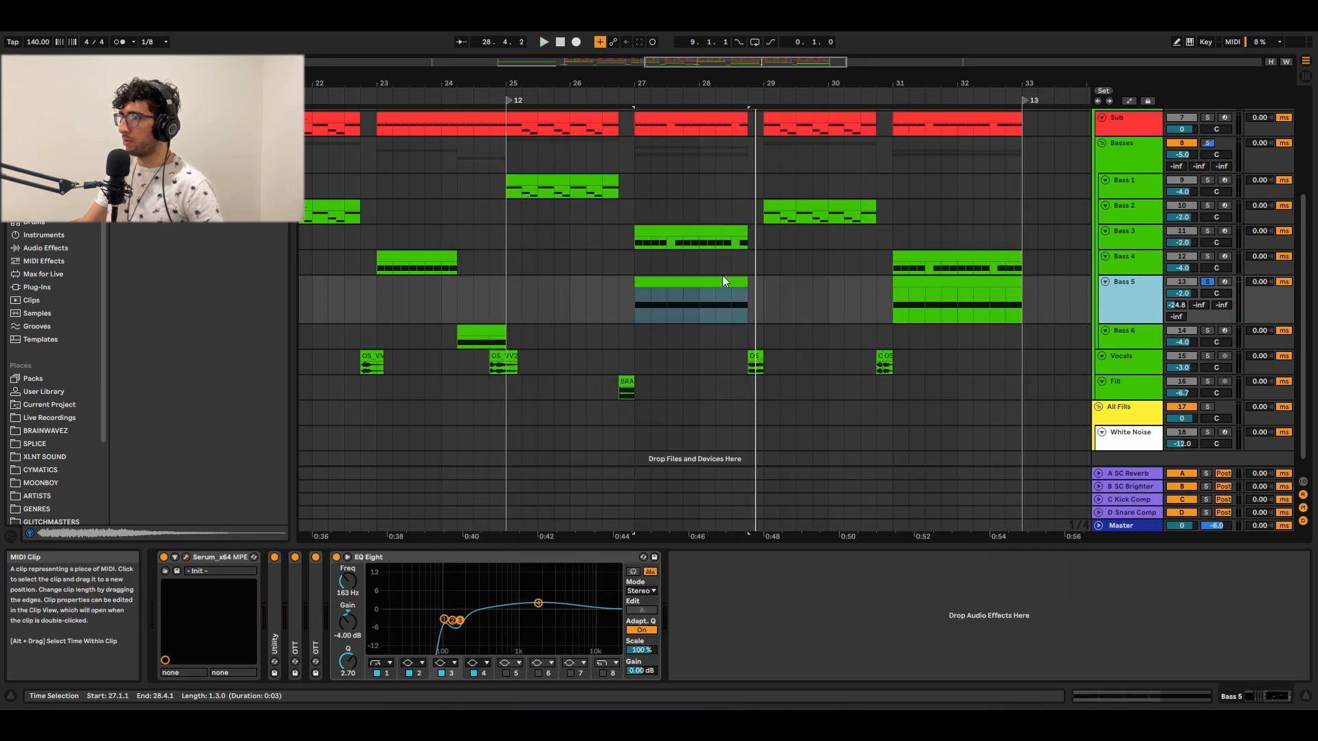
# Open the Bass 5 clip's envelopes and display the MIDI Ctrl Pitch Bend envelope
pyautogui.doubleClick(684, 291)
pyautogui.click(181, 575)
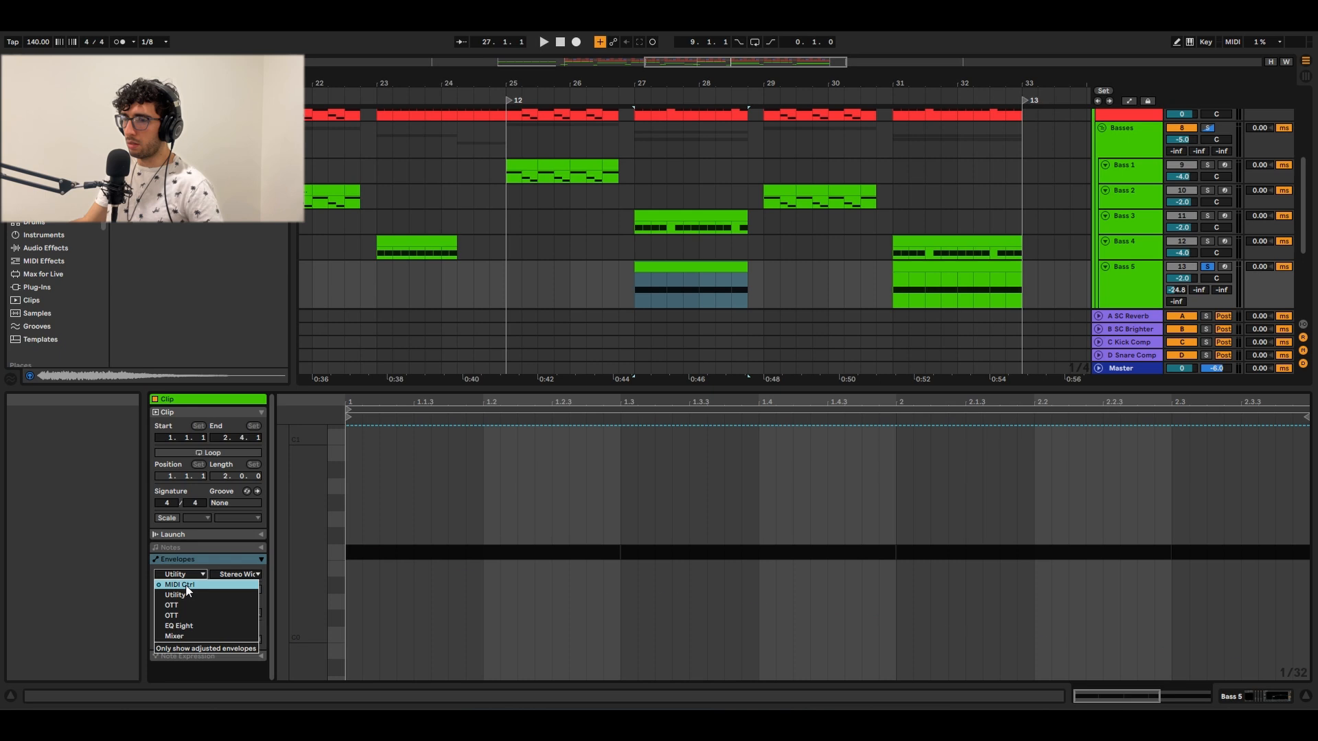
pyautogui.click(179, 585)
pyautogui.click(236, 575)
pyautogui.click(225, 567)
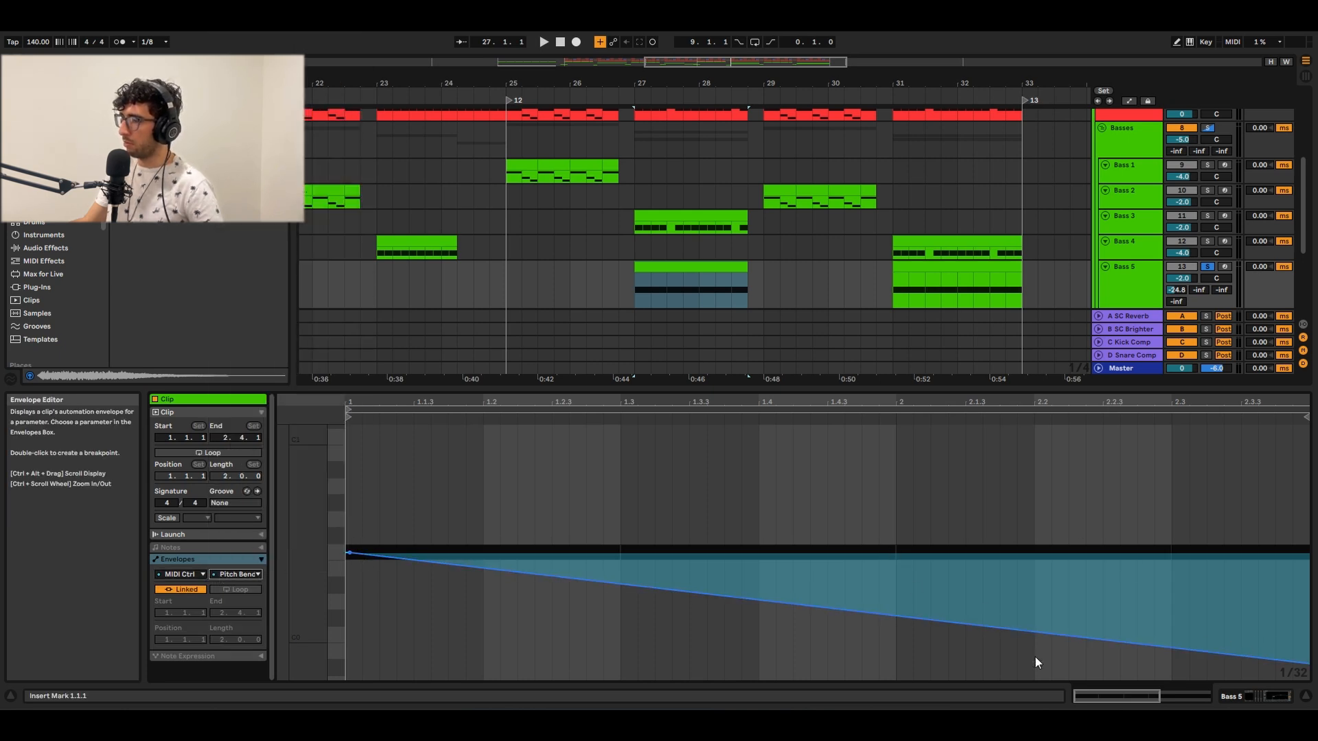
# Play the Bass 5 clip with its Pitch Bend envelope shown, then return to the device chain and unsolo the track
pyautogui.doubleClick(1119, 696)
pyautogui.press('space')
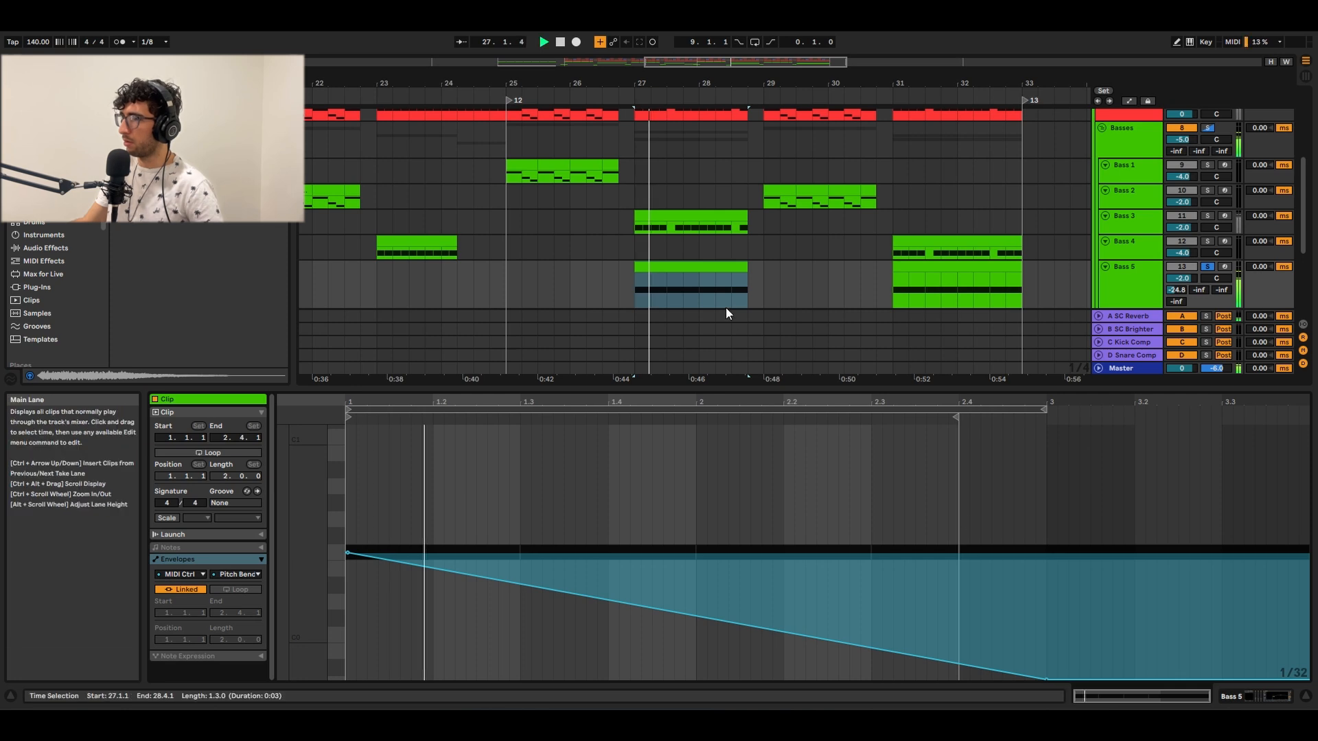
pyautogui.click(701, 280)
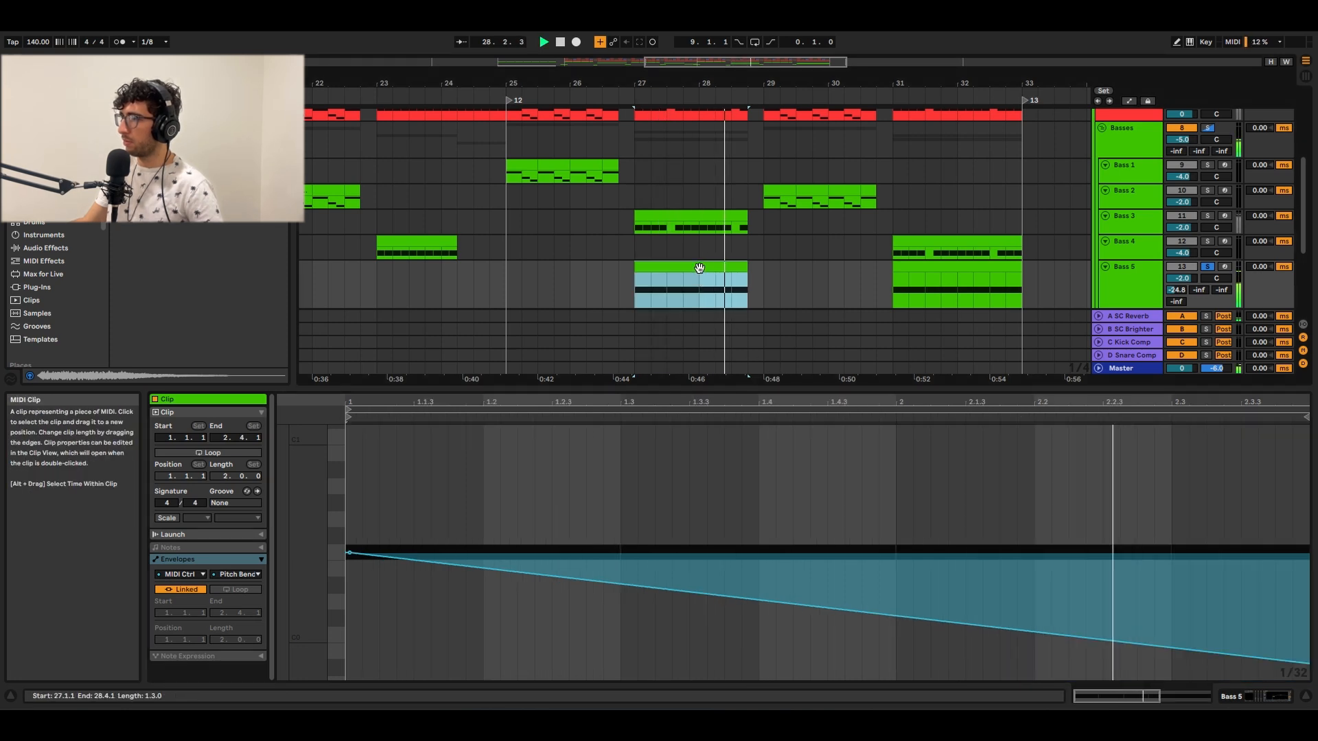
pyautogui.hotkey('shift', 'Tab')
pyautogui.press('space')
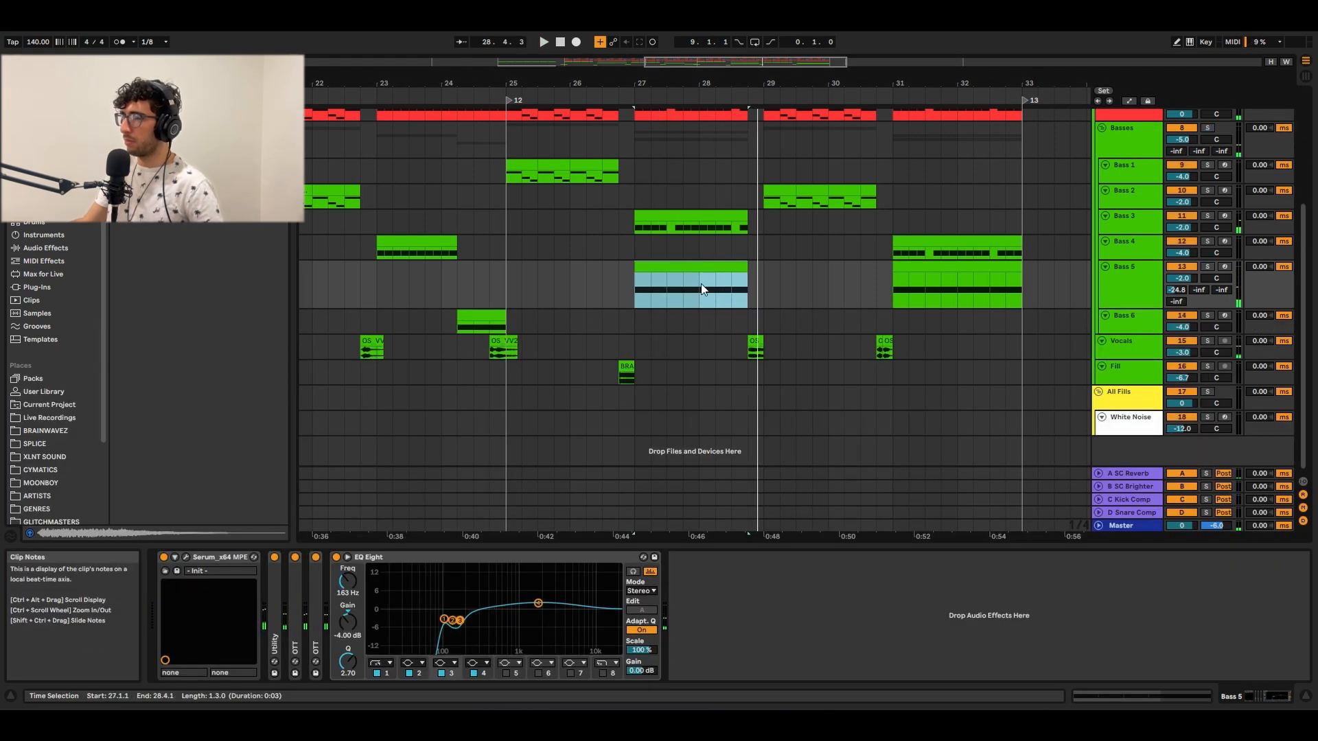
# Play the bar 27 section with Bass 5 layered among the other tracks, then stop playback
pyautogui.press('space')
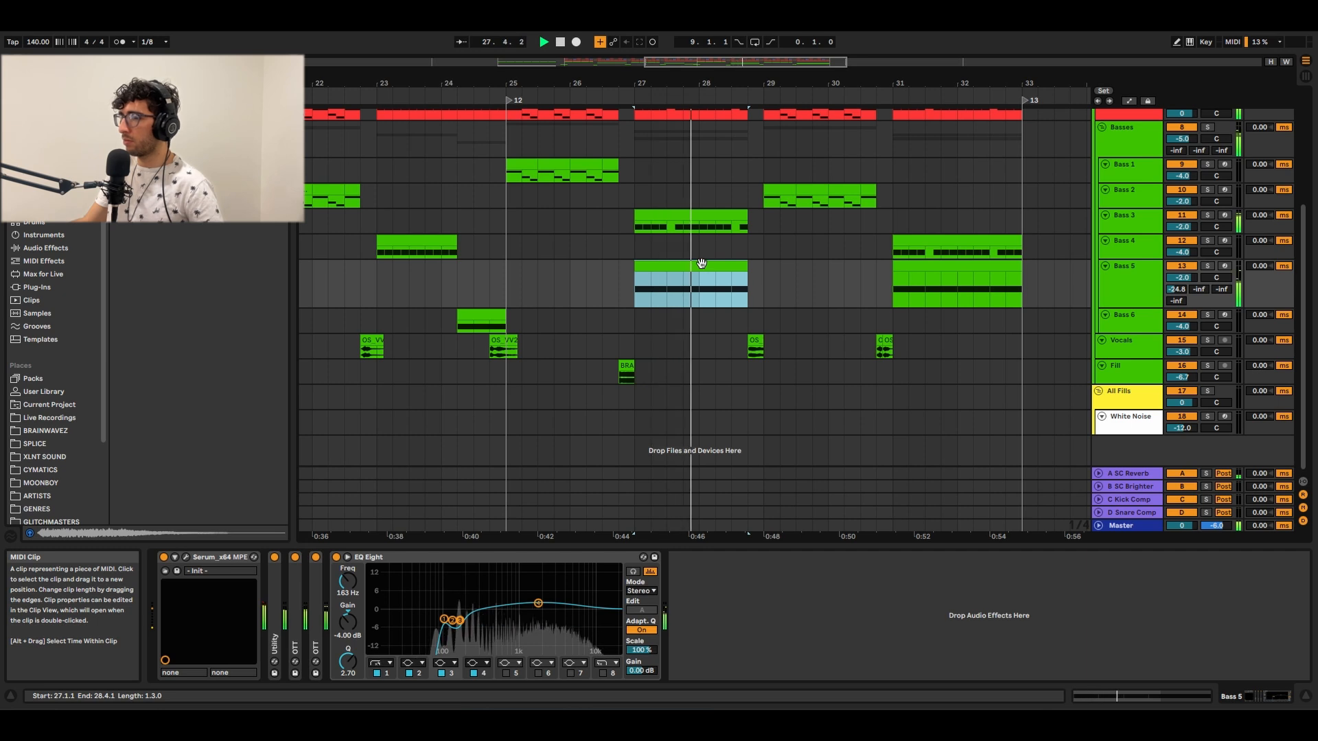
pyautogui.scroll(3, 702, 264)
pyautogui.scroll(-5, 701, 264)
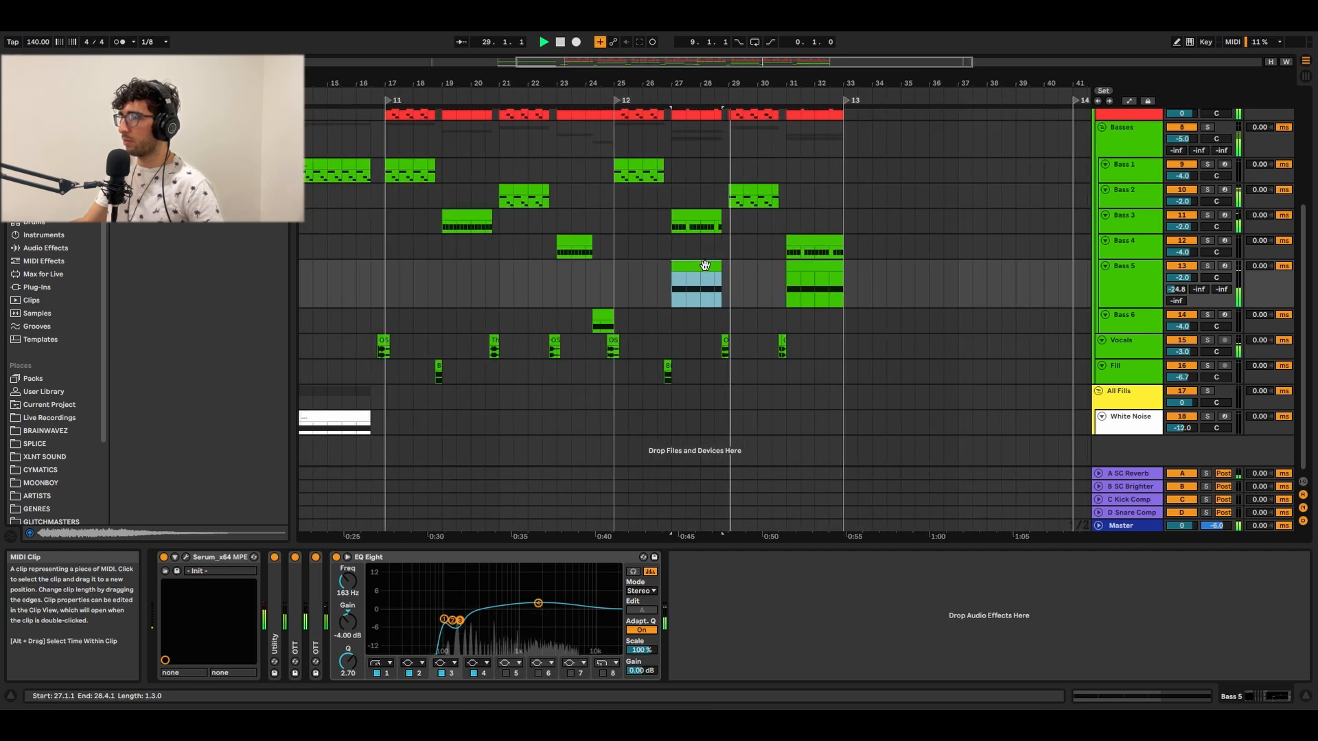
pyautogui.click(786, 253)
pyautogui.click(797, 263)
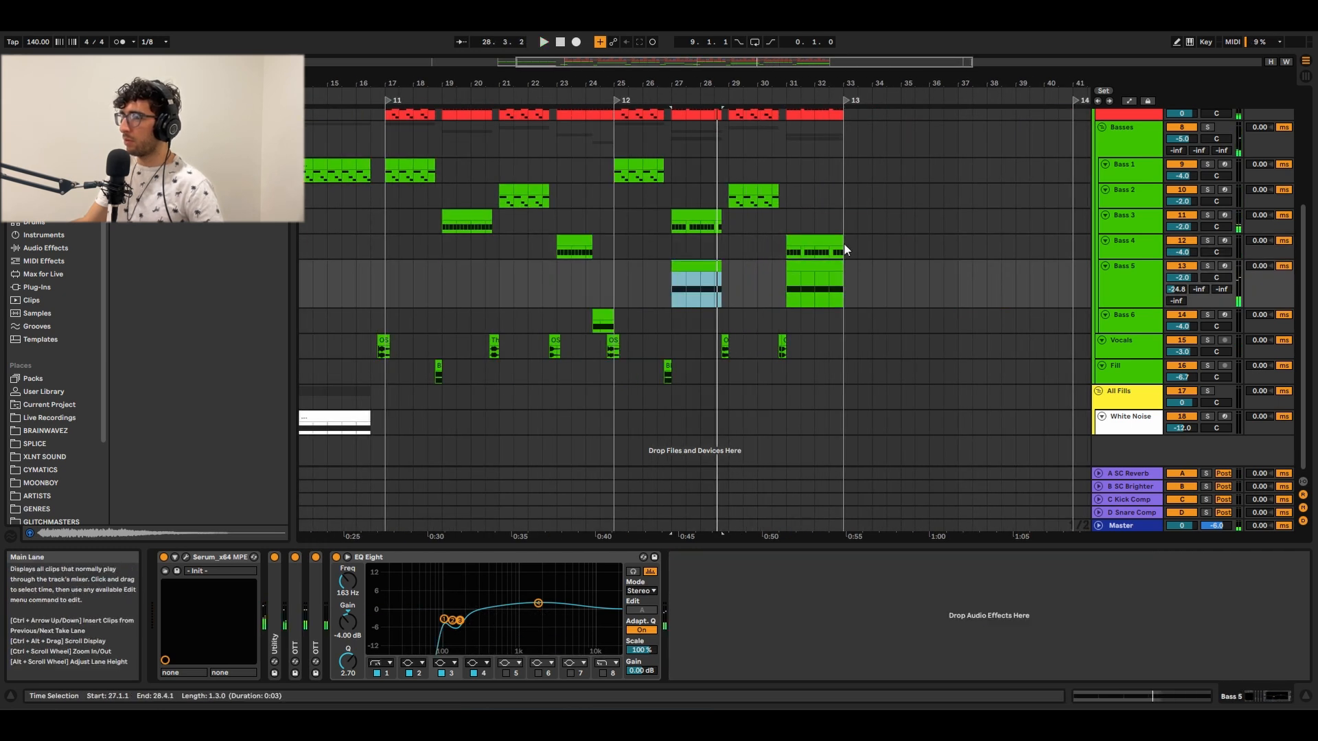
# Even out the track heights, enlarge the Vocals track, and show the Fill track's device chain
pyautogui.click(1128, 279)
pyautogui.press('h')
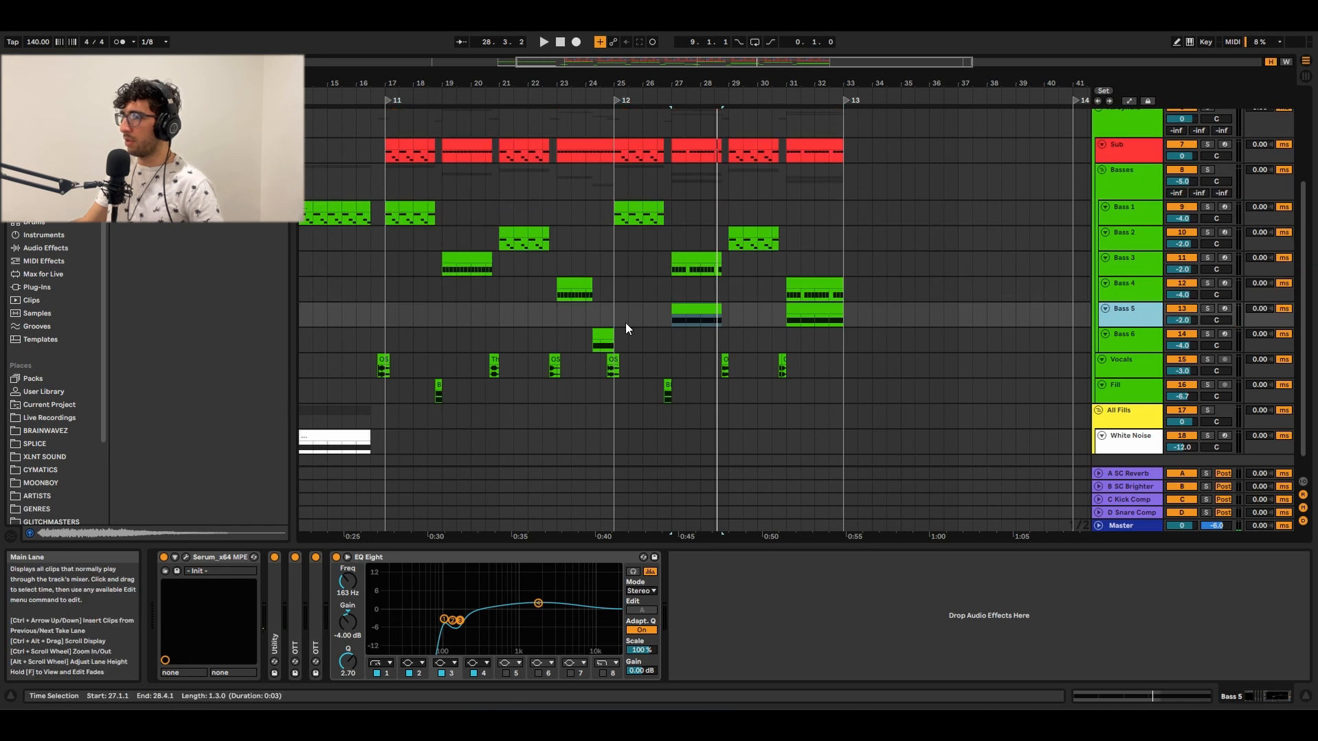
pyautogui.click(601, 321)
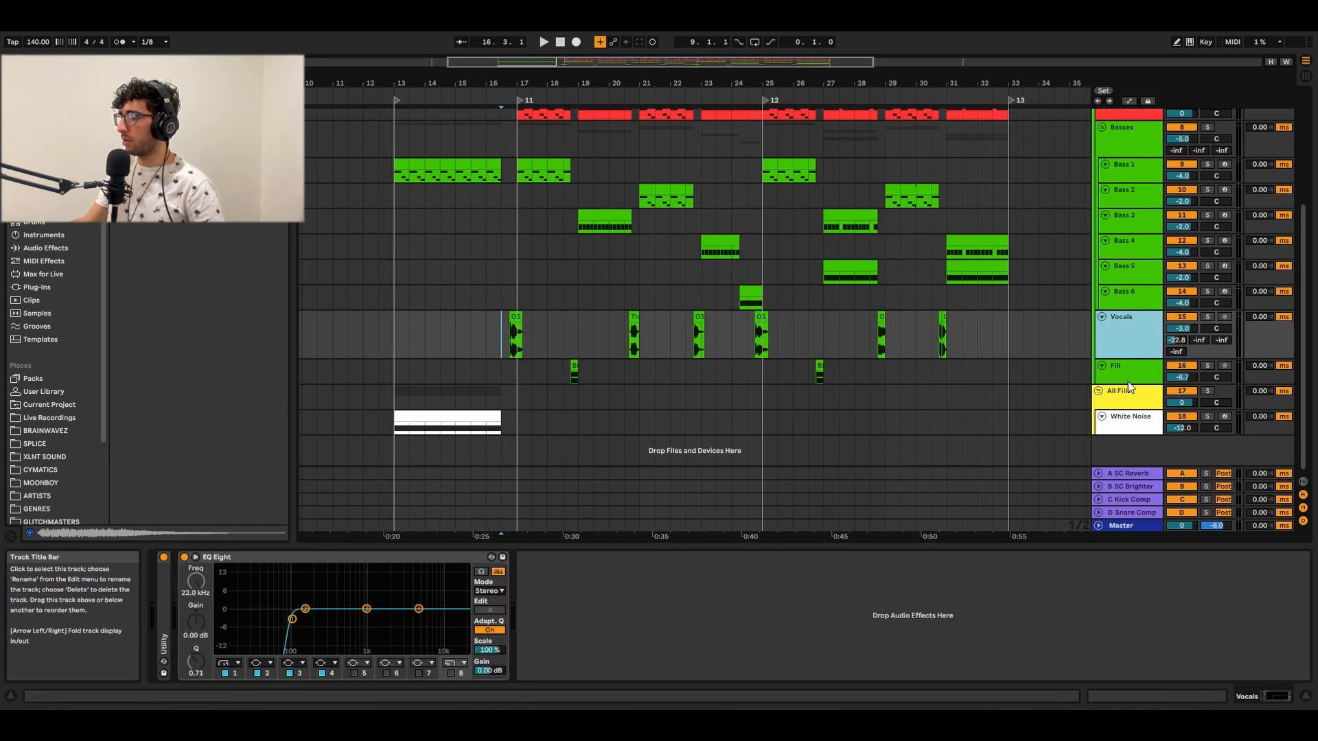
pyautogui.click(1116, 370)
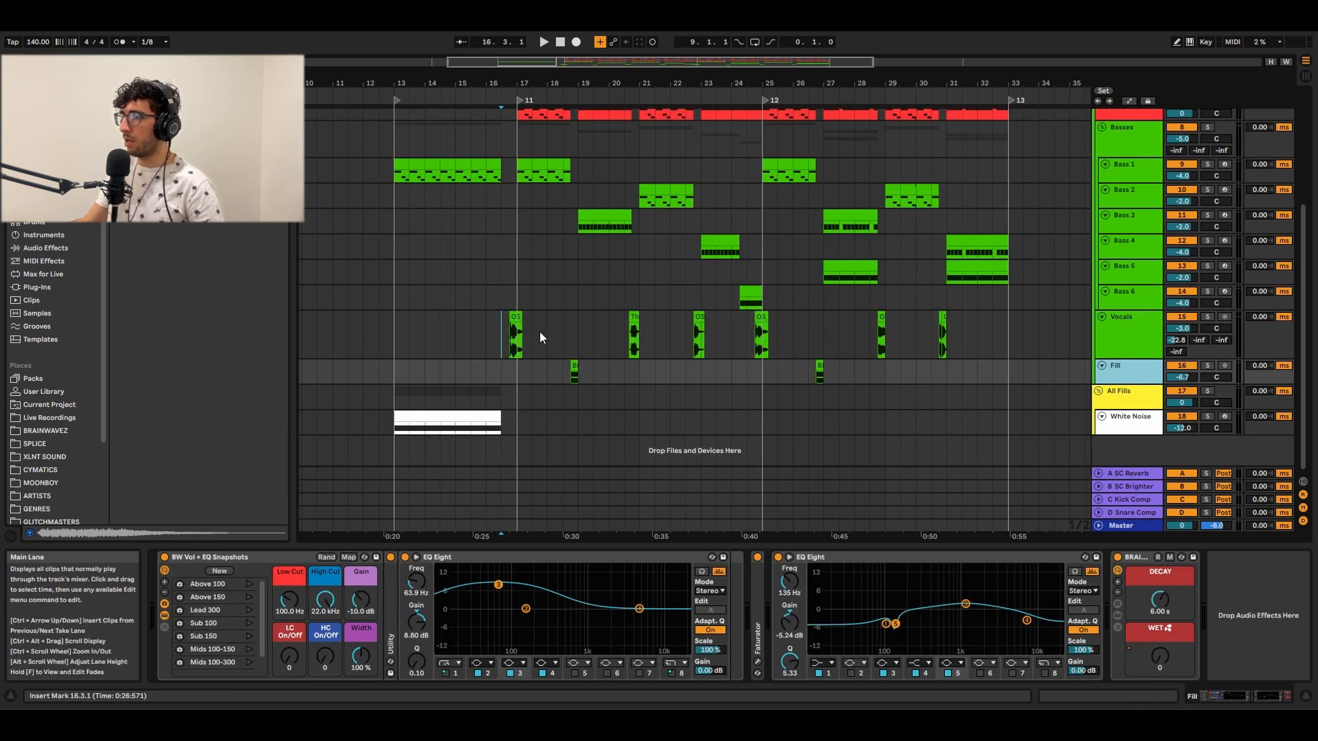
# Solo the Vocals track and play its vocal clips one after another, from the one before bar 17 to the one before bar 25
pyautogui.scroll(1, 522, 326)
pyautogui.click(515, 348)
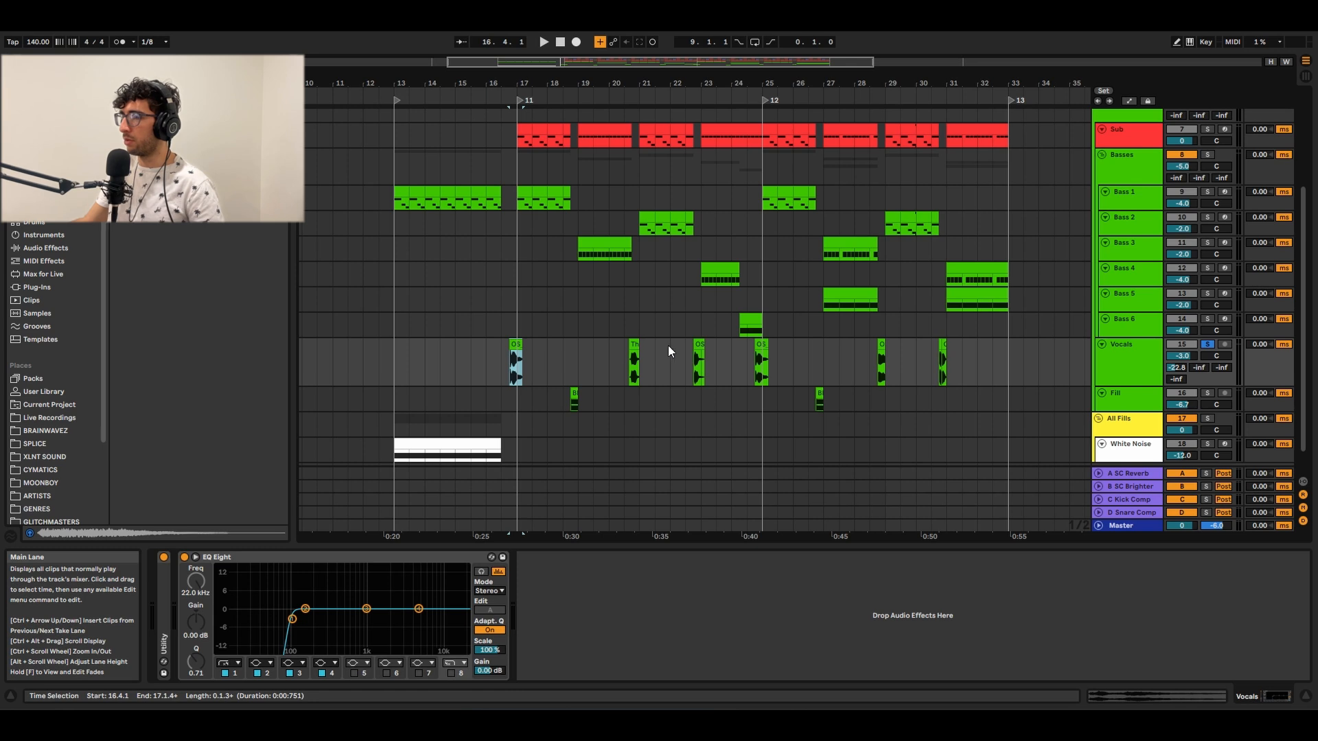
pyautogui.press('space')
pyautogui.click(634, 358)
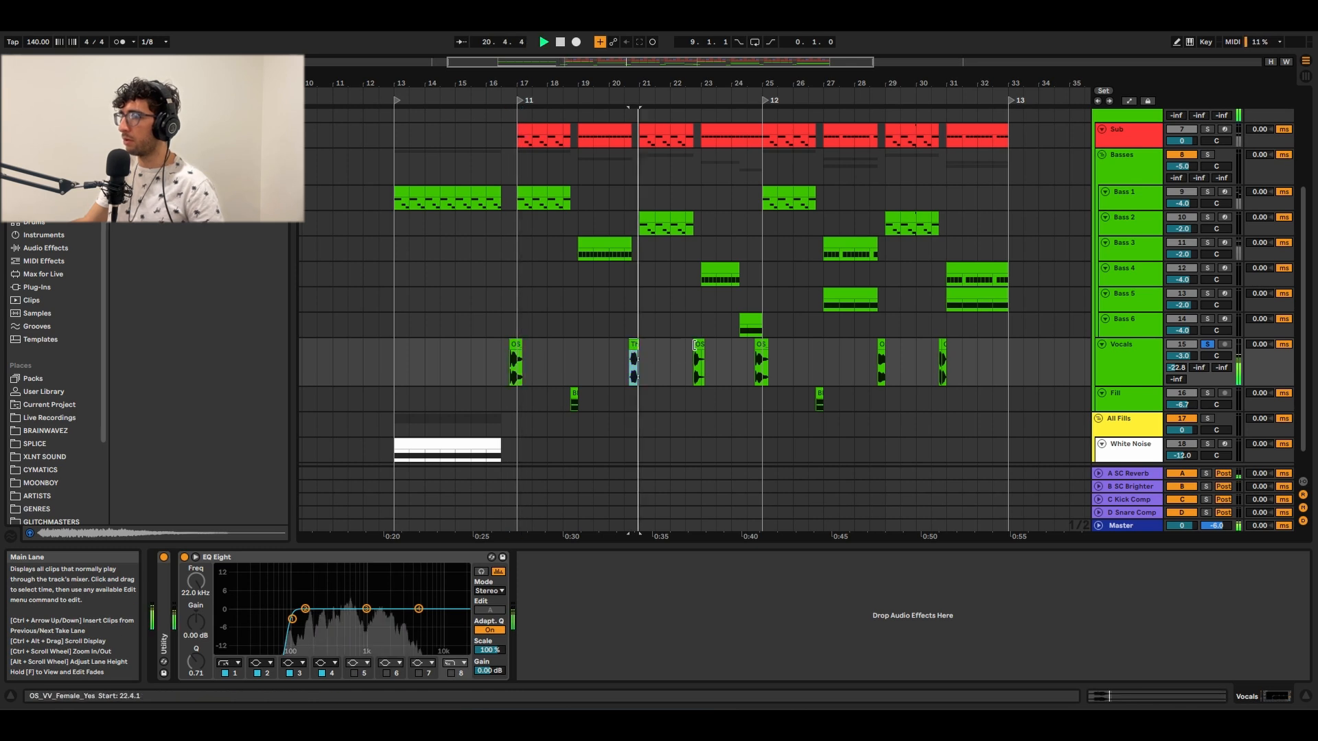
pyautogui.click(699, 345)
pyautogui.press('space')
pyautogui.press('space')
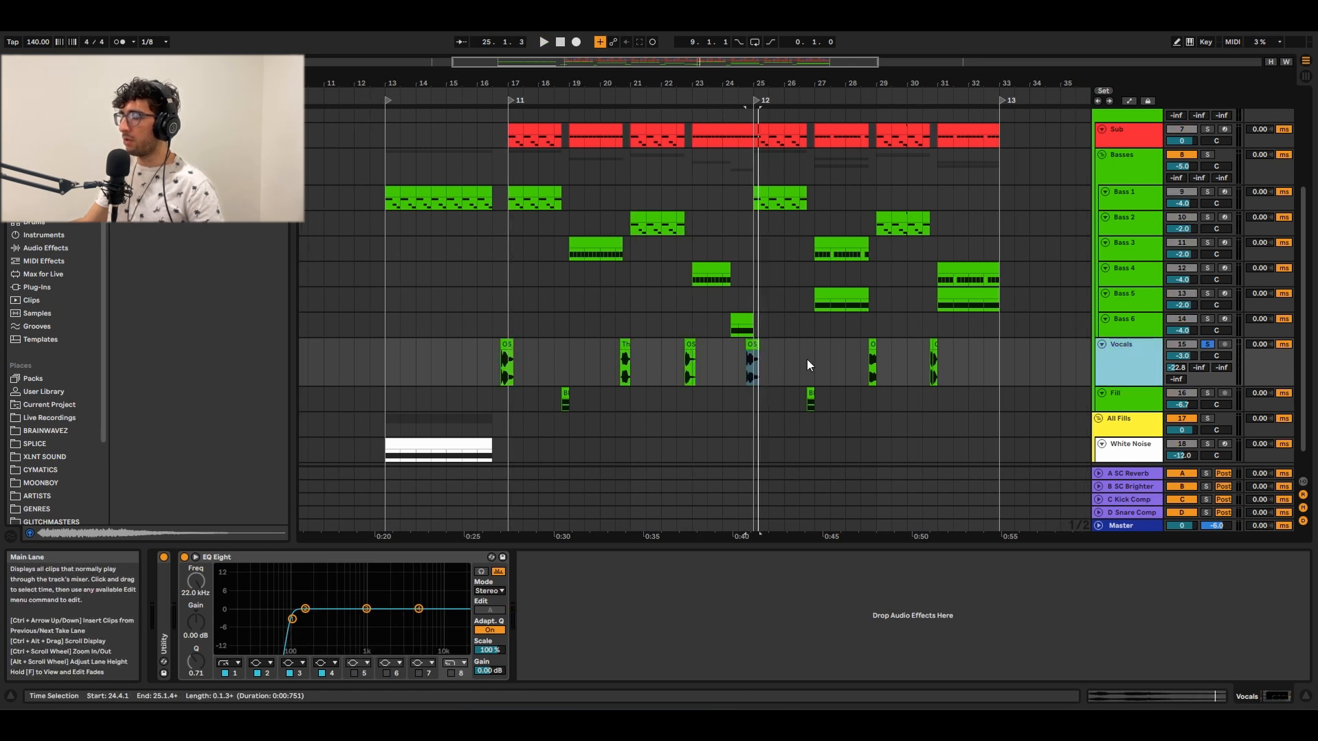
# Examine how the vocal clips are placed in the gaps between the bass phrases across the drop
pyautogui.click(568, 344)
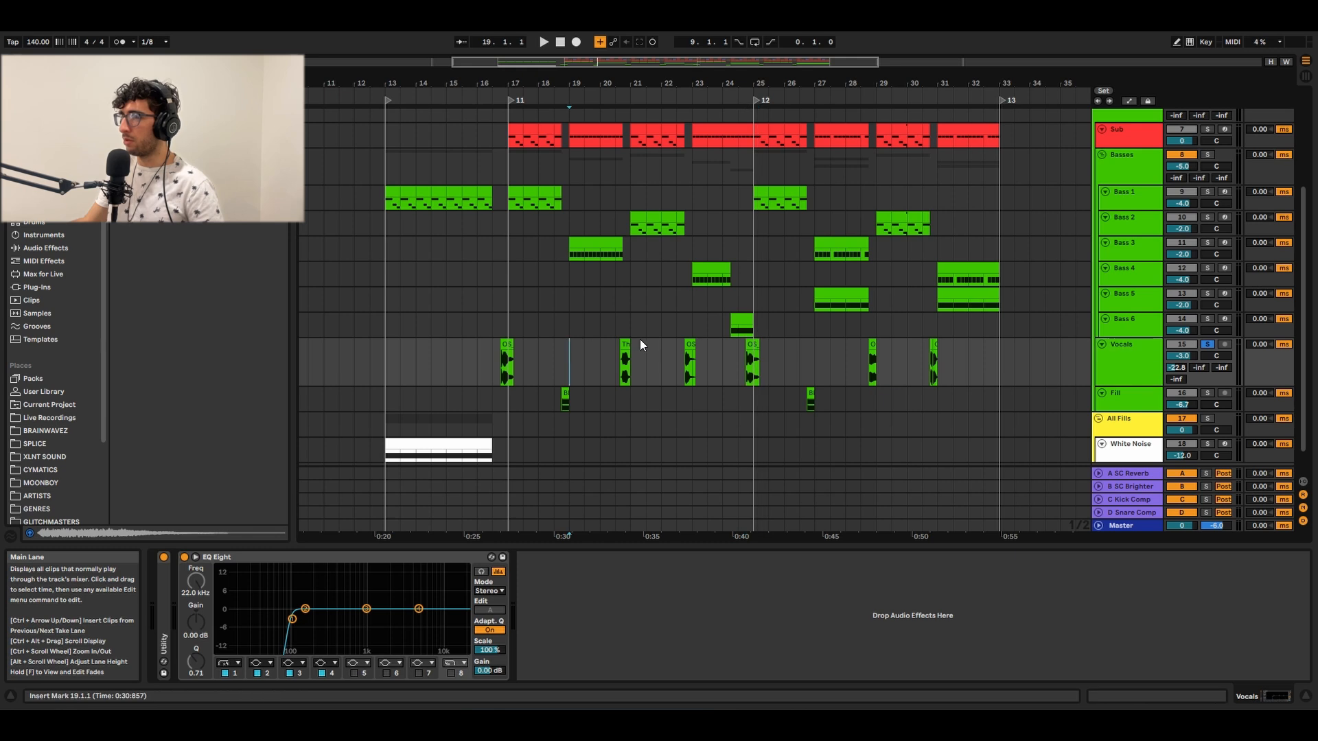
pyautogui.scroll(3, 640, 340)
pyautogui.click(586, 344)
pyautogui.scroll(-4, 587, 341)
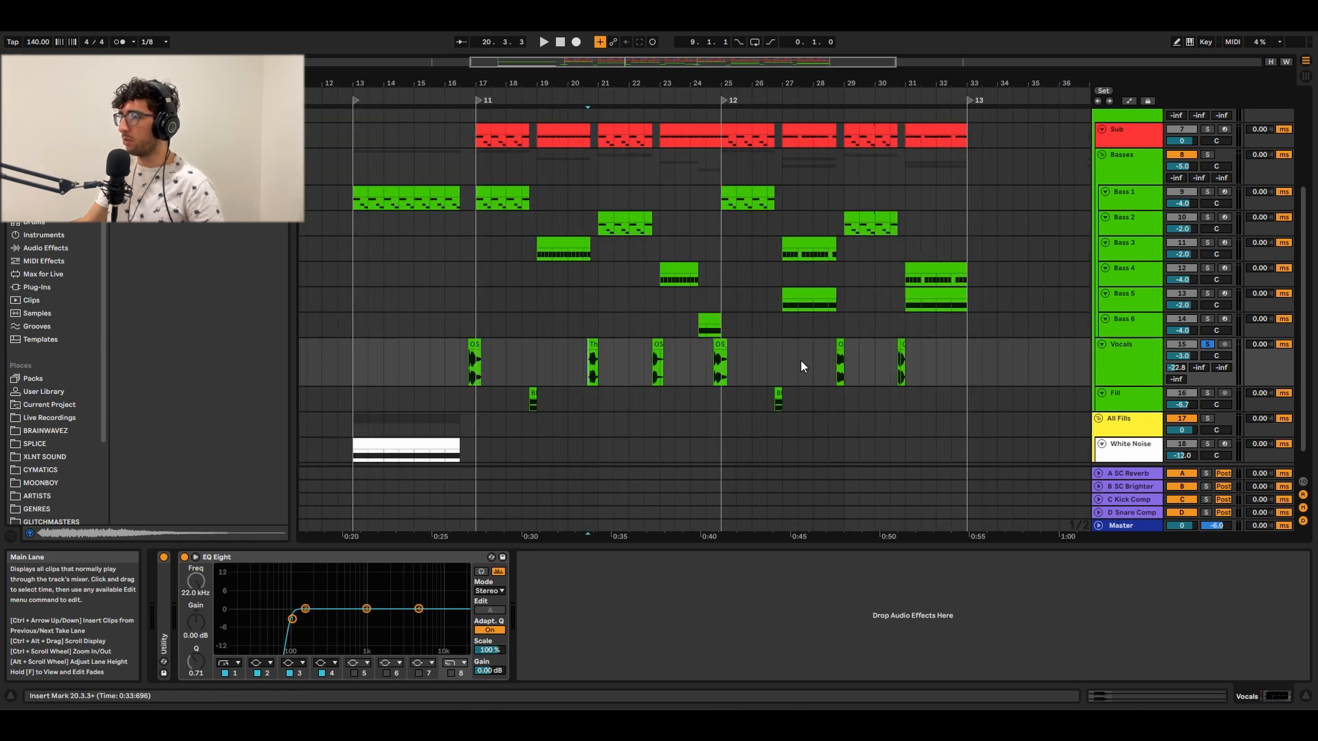
pyautogui.click(663, 362)
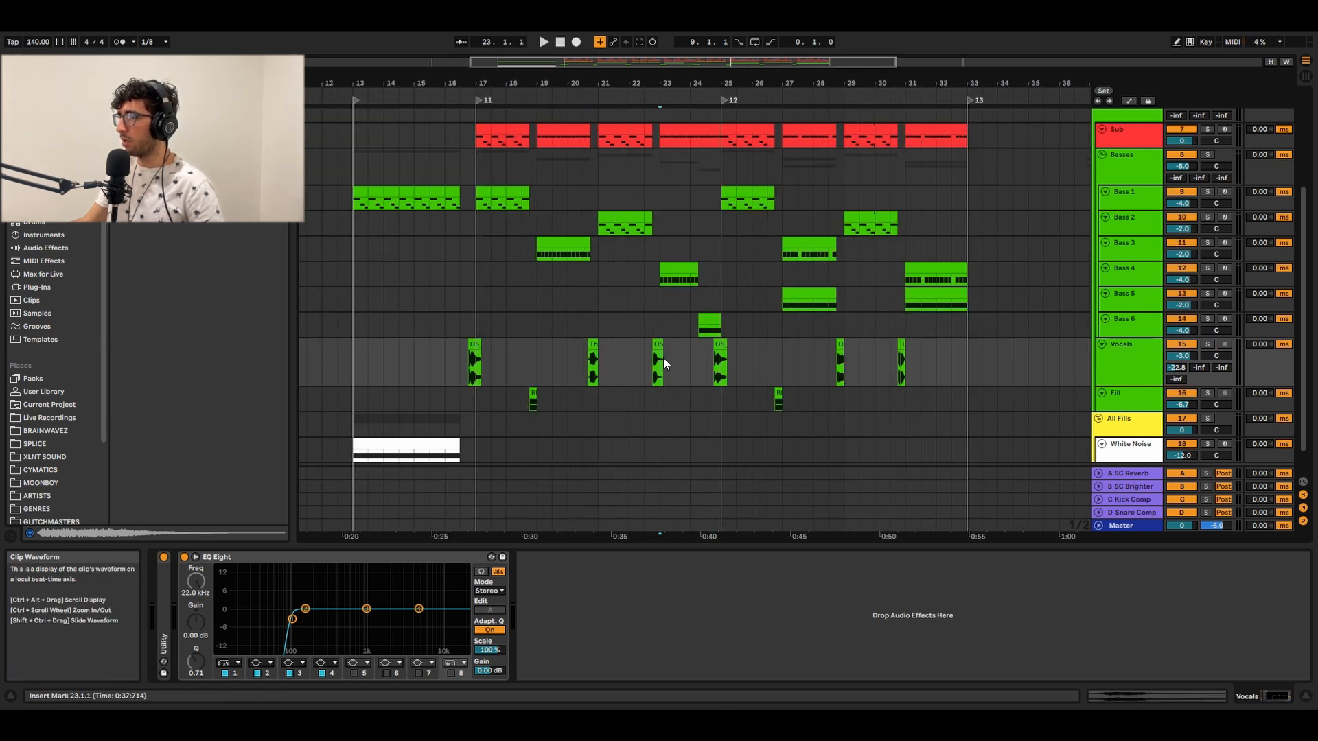
pyautogui.click(874, 357)
pyautogui.scroll(3, 854, 356)
pyautogui.scroll(-3, 853, 356)
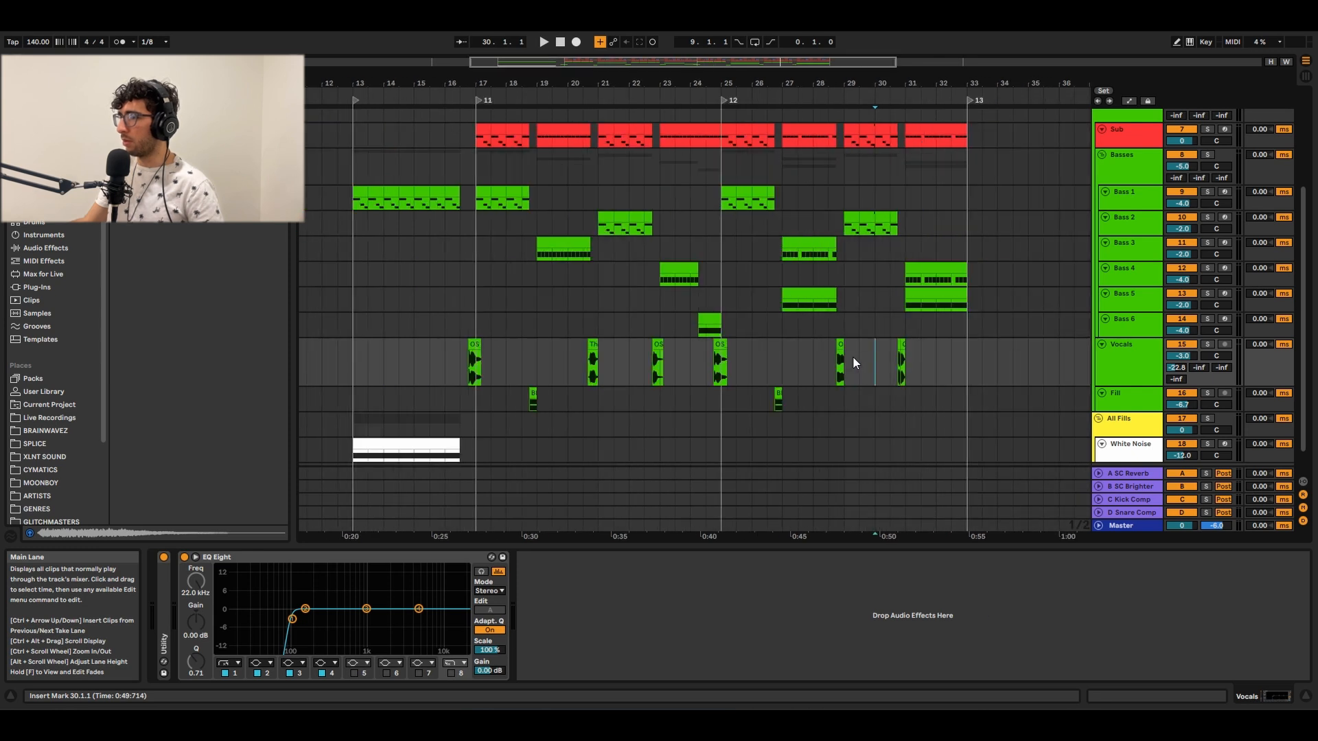
# Enlarge and solo the Fill track, then play its BRAINWAVEZ bass melody clip just before bar 27
pyautogui.click(1129, 402)
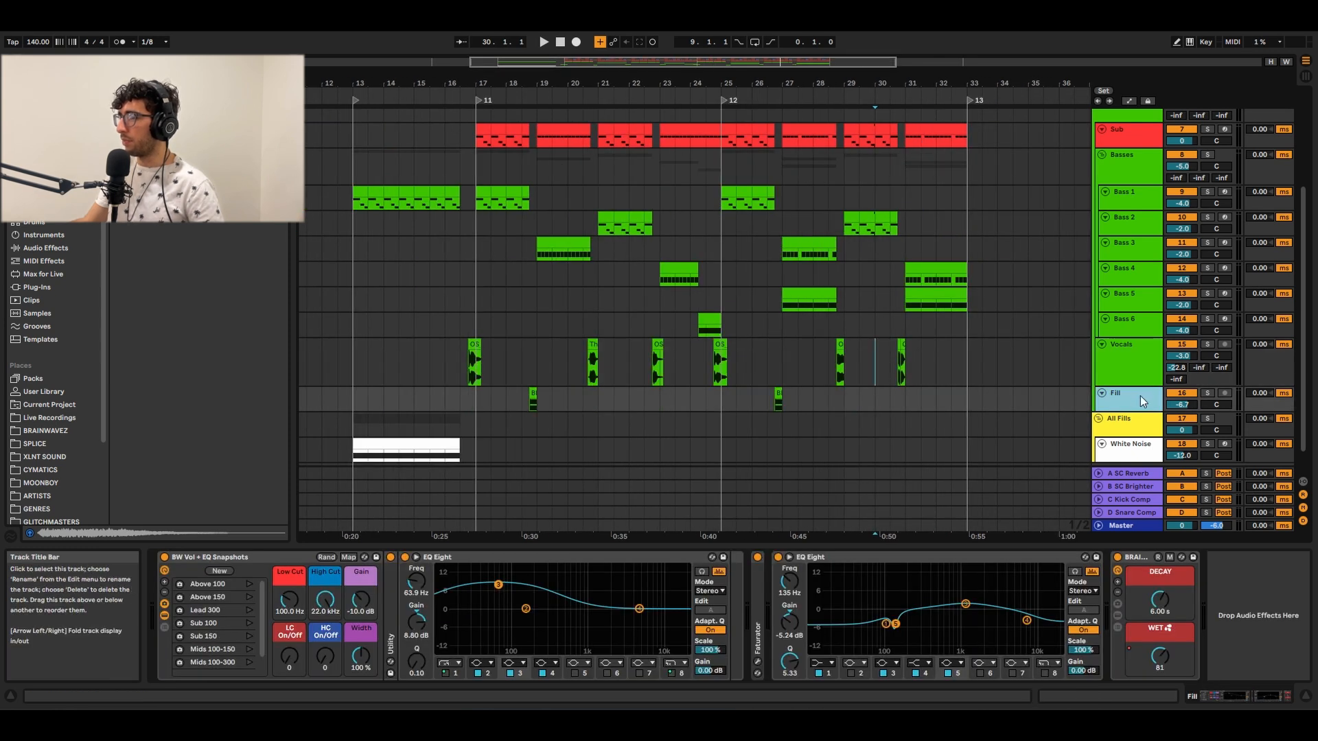
pyautogui.moveTo(1133, 410); pyautogui.dragTo(1133, 433)
pyautogui.scroll(5, 751, 375)
pyautogui.click(881, 393)
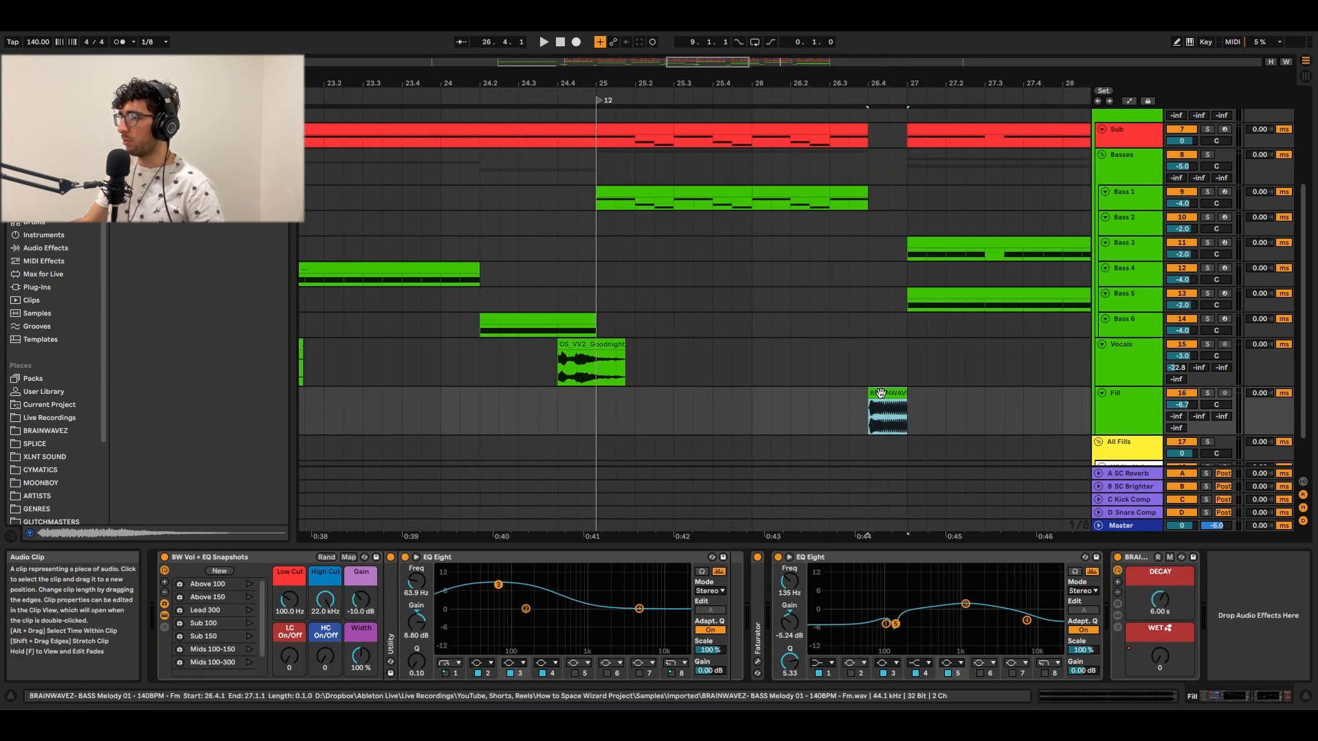
pyautogui.press('s')
pyautogui.press('space')
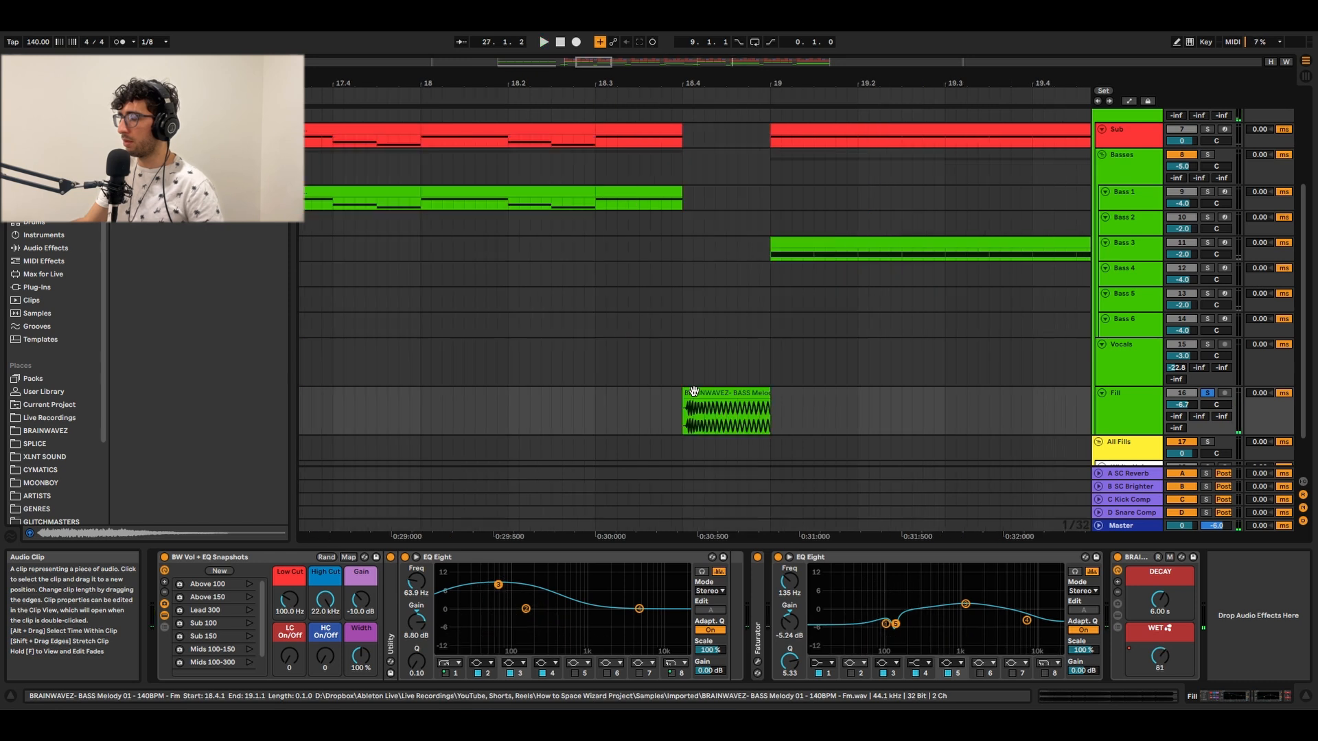
# Play the BRAINWAVEZ bass melody clip on the Fill track in the gap just before bar 19
pyautogui.scroll(-5, 691, 392)
pyautogui.click(722, 402)
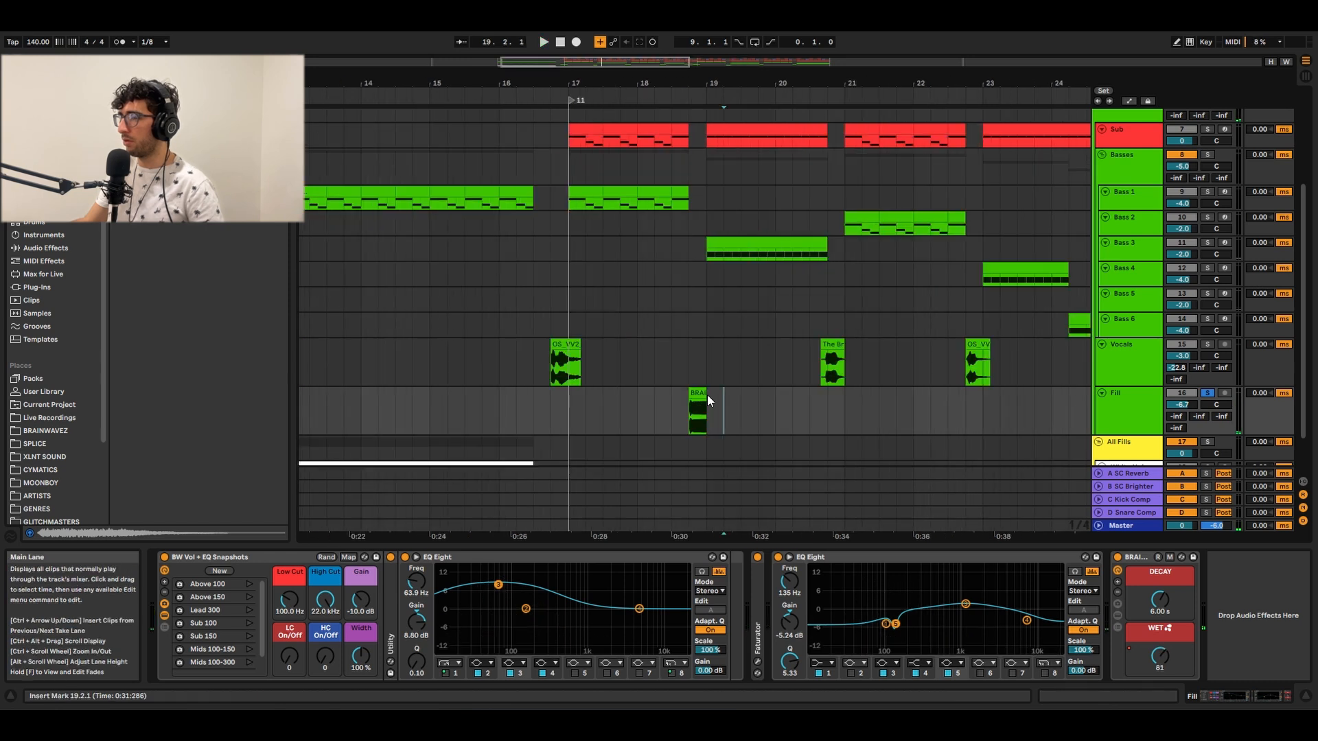
pyautogui.click(696, 395)
pyautogui.press('space')
pyautogui.press('space')
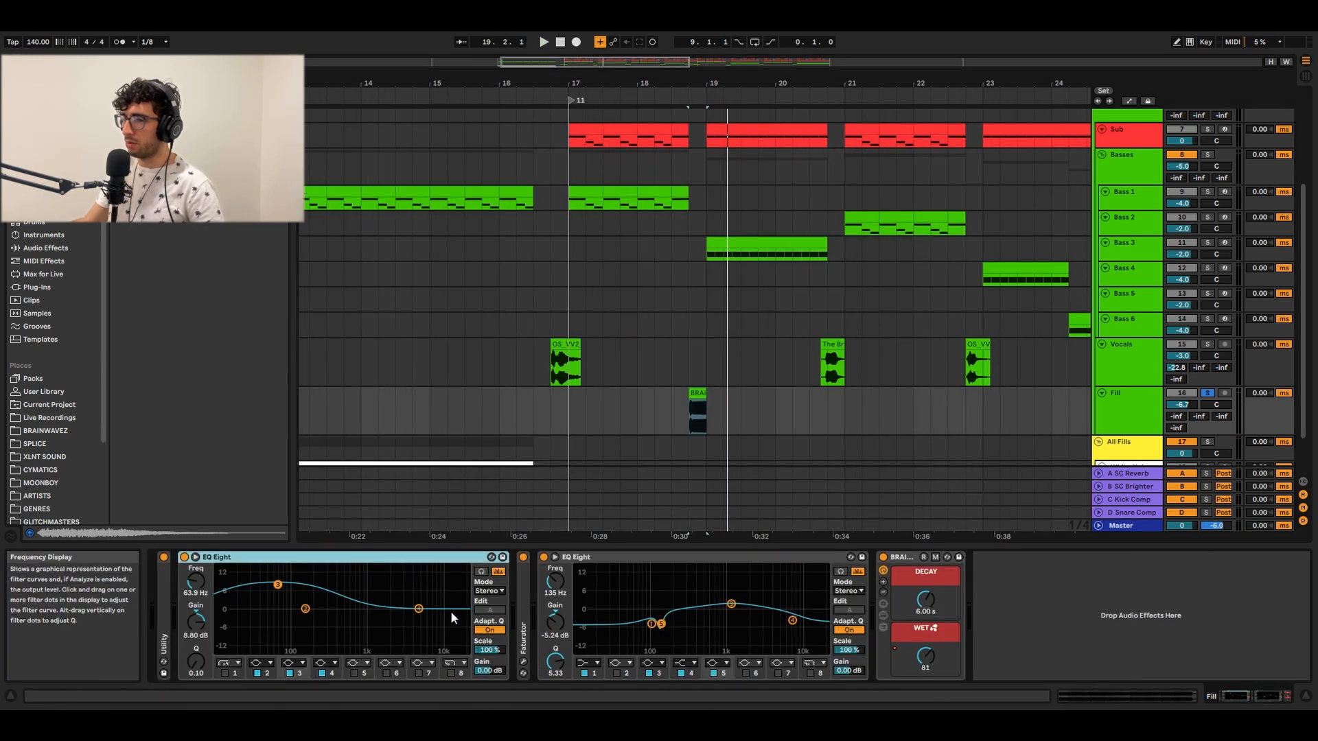
# Inspect the Fill track's Faturator settings and the EQ Eight placed after it
pyautogui.click(525, 636)
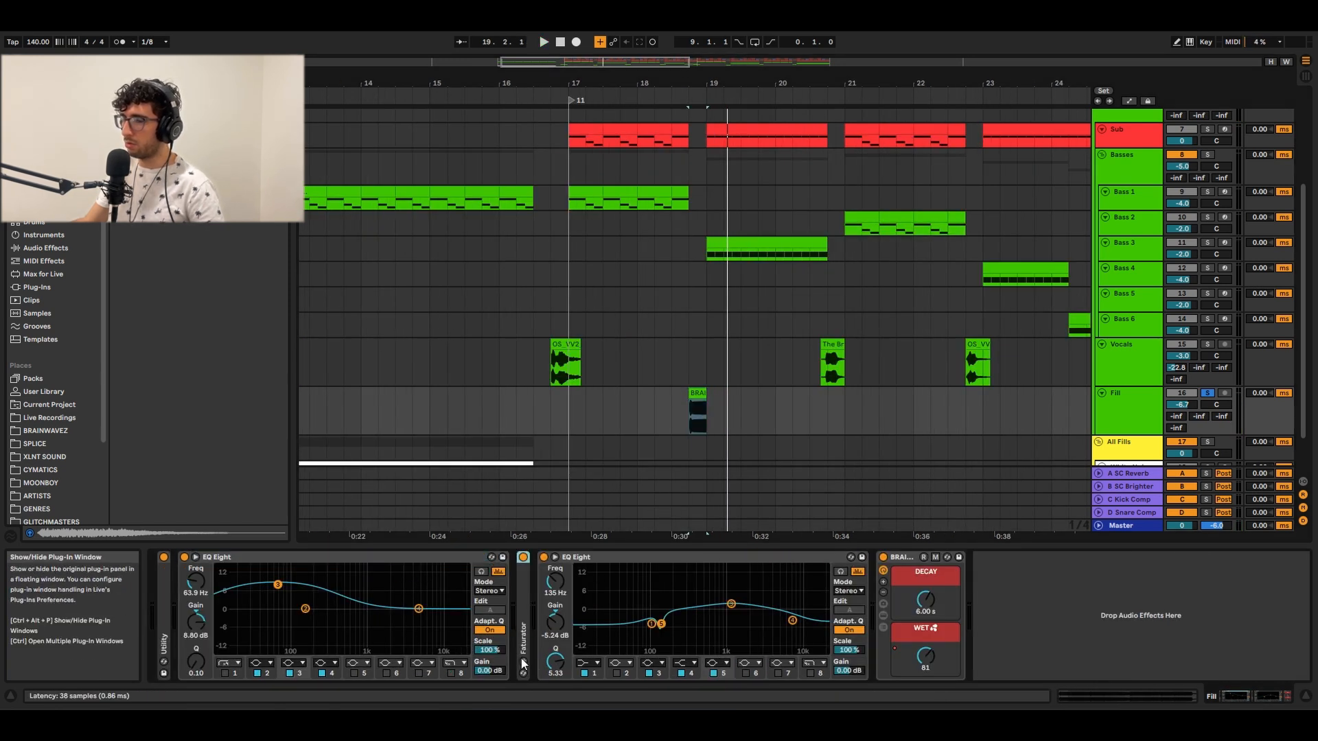
pyautogui.click(523, 662)
pyautogui.moveTo(334, 76); pyautogui.dragTo(809, 221)
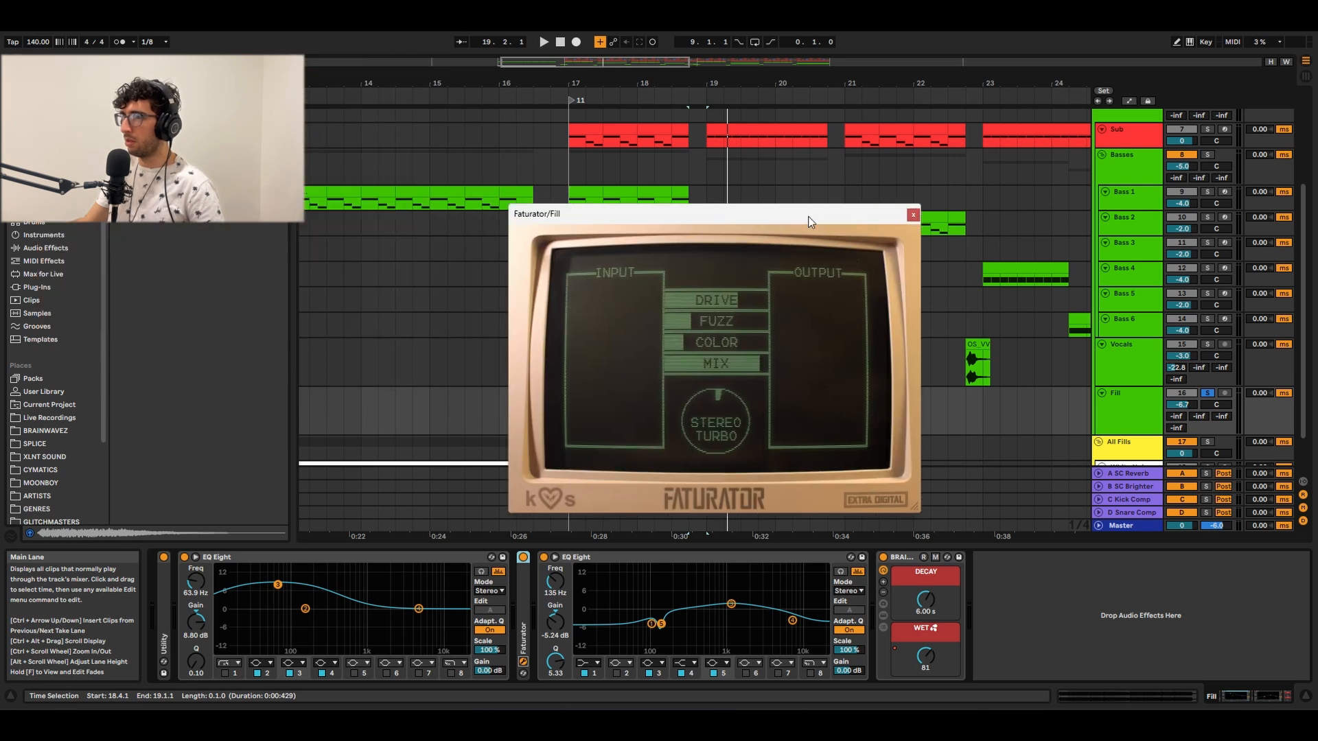
pyautogui.click(914, 215)
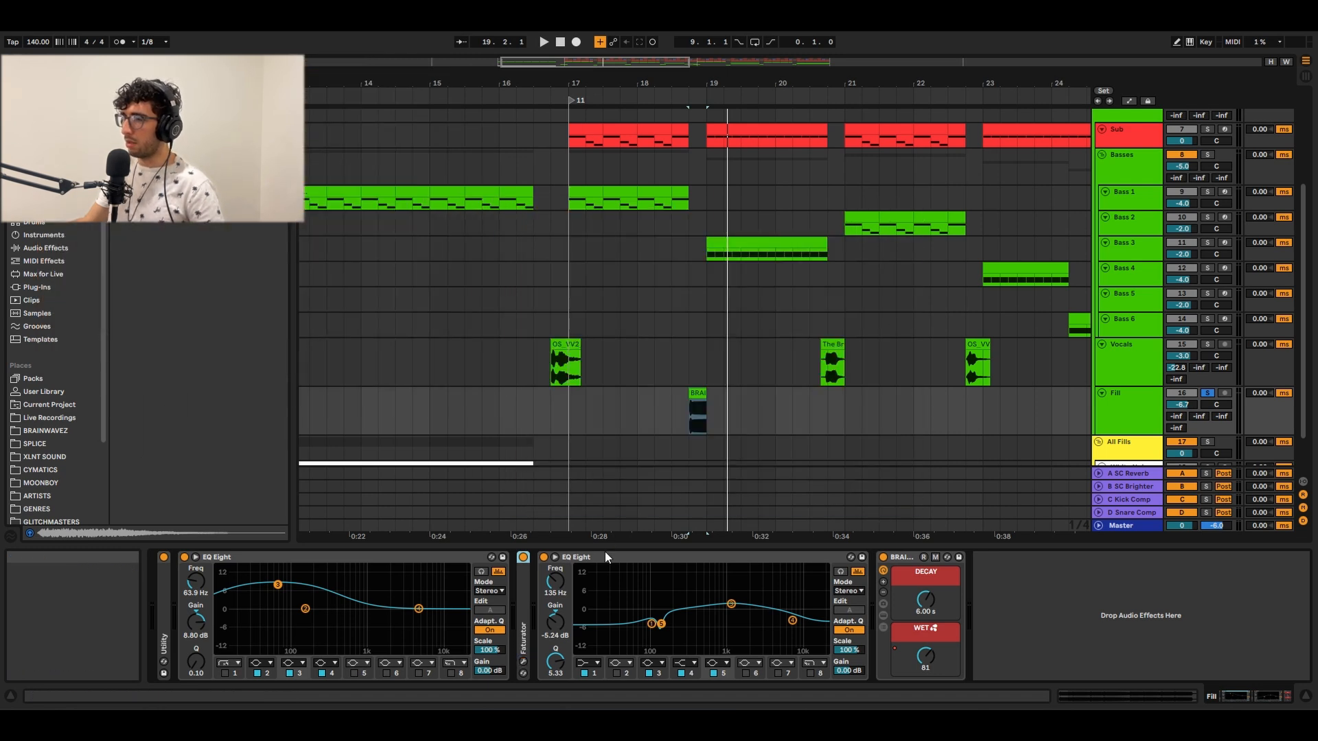
pyautogui.click(605, 557)
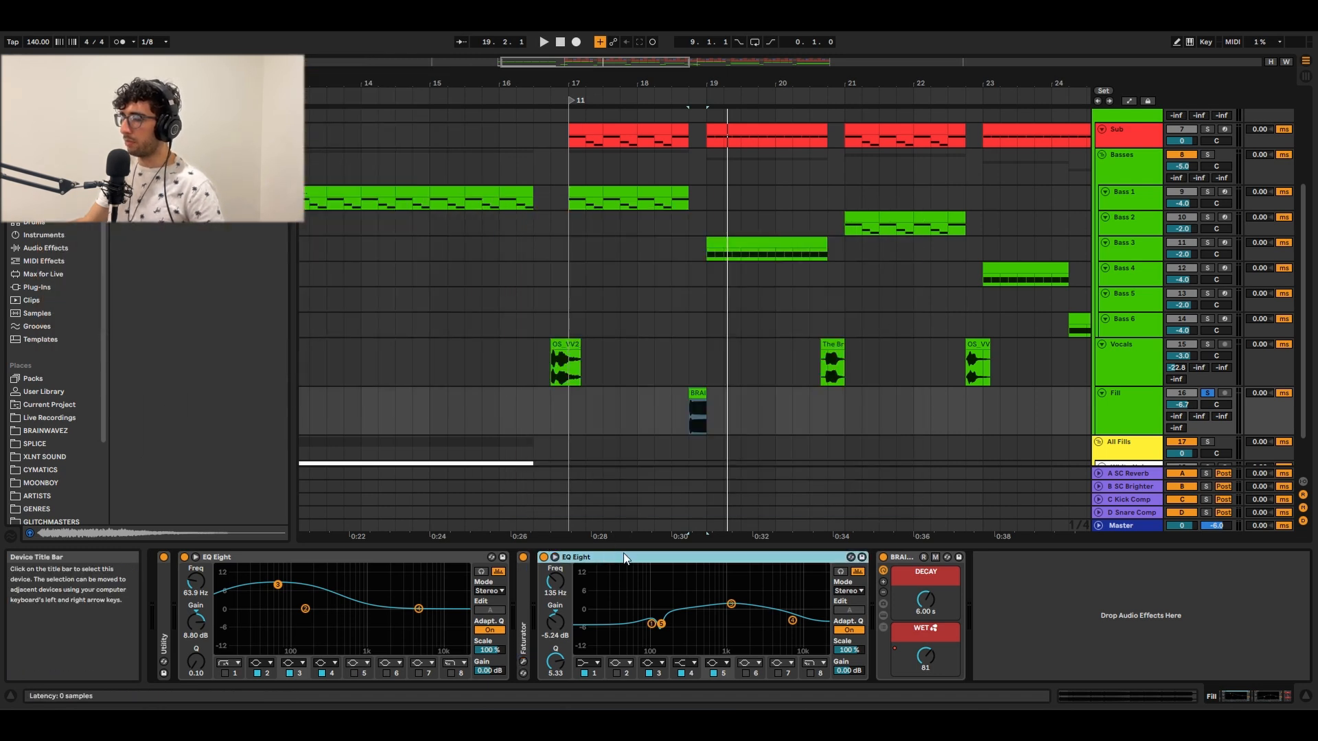
# Bypass the Fill track's two EQ Eights, Faturator and reverb rack, and play the fill clip dry
pyautogui.click(927, 652)
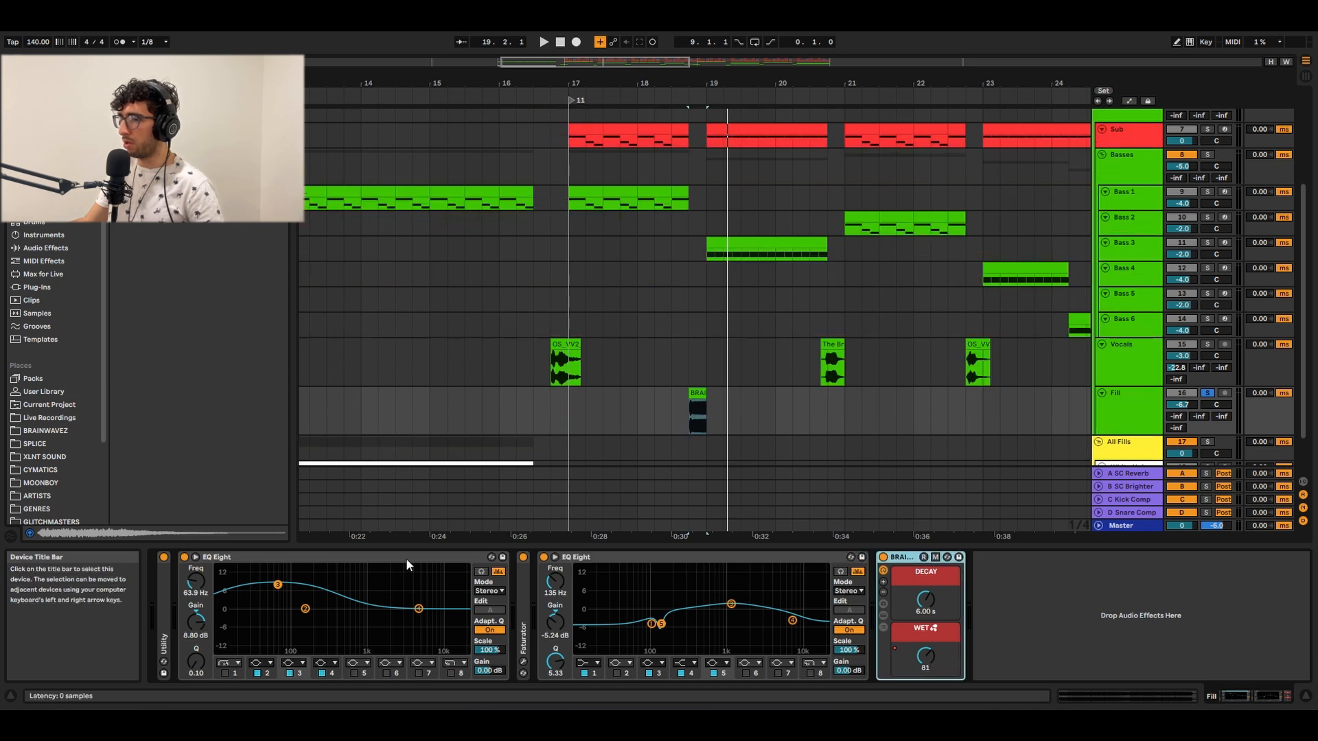
pyautogui.keyDown('shift'); pyautogui.click(256, 557); pyautogui.keyUp('shift')
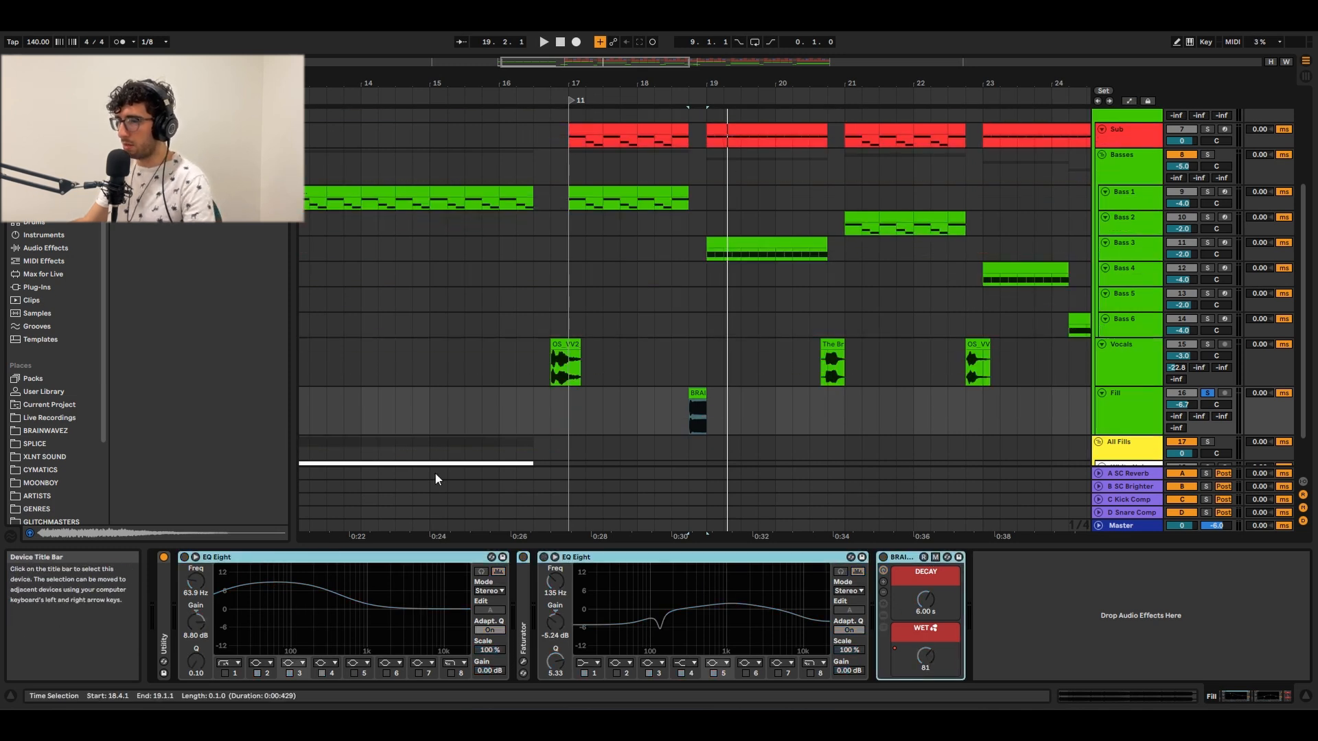
pyautogui.click(699, 400)
pyautogui.press('space')
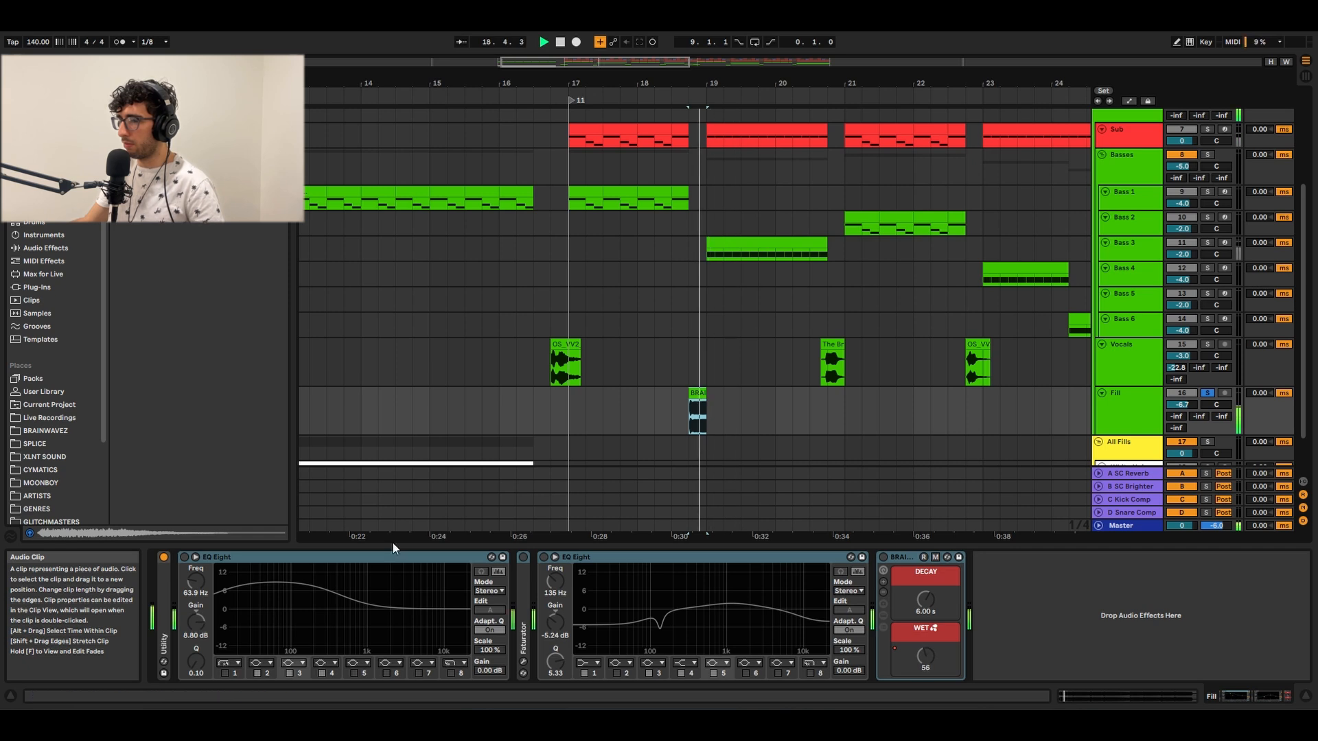
# Reactivate the Fill track's EQ Eight, Faturator, second EQ Eight and reverb rack in stages while replaying the clip
pyautogui.click(184, 558)
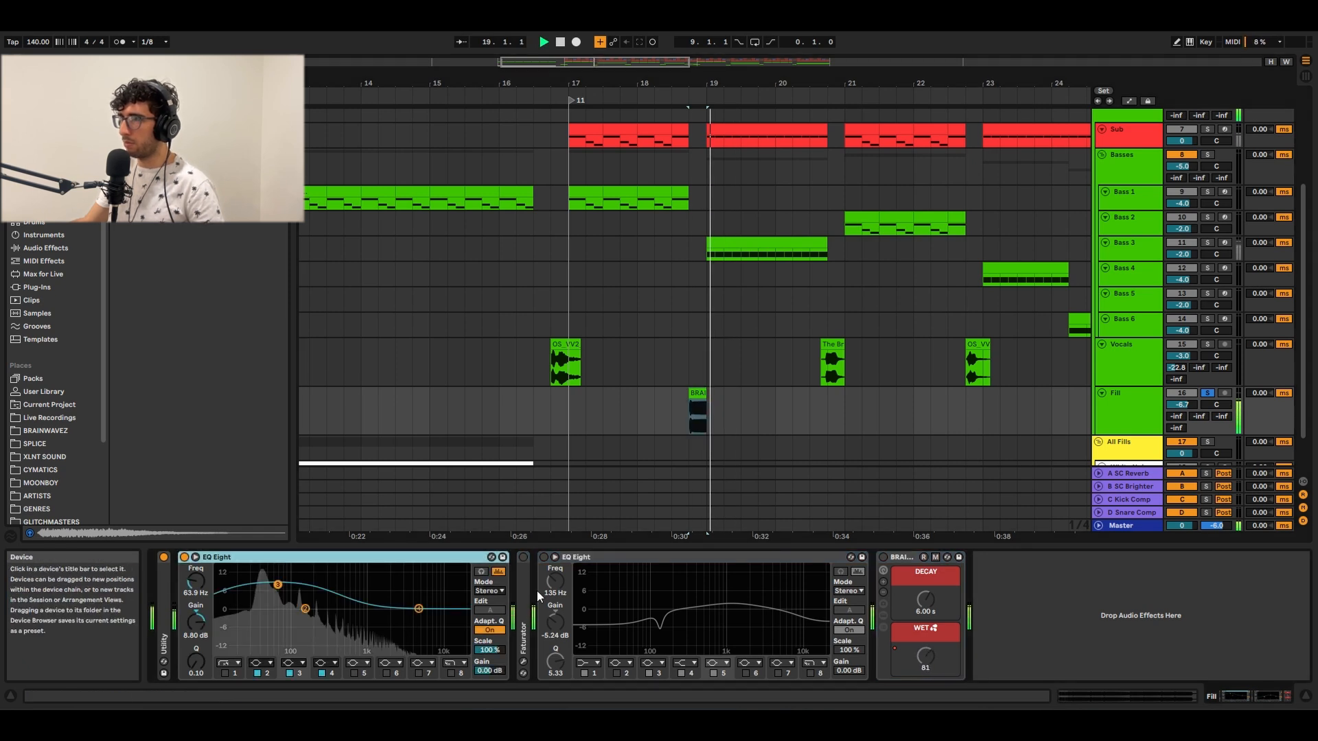
pyautogui.click(523, 606)
pyautogui.click(523, 562)
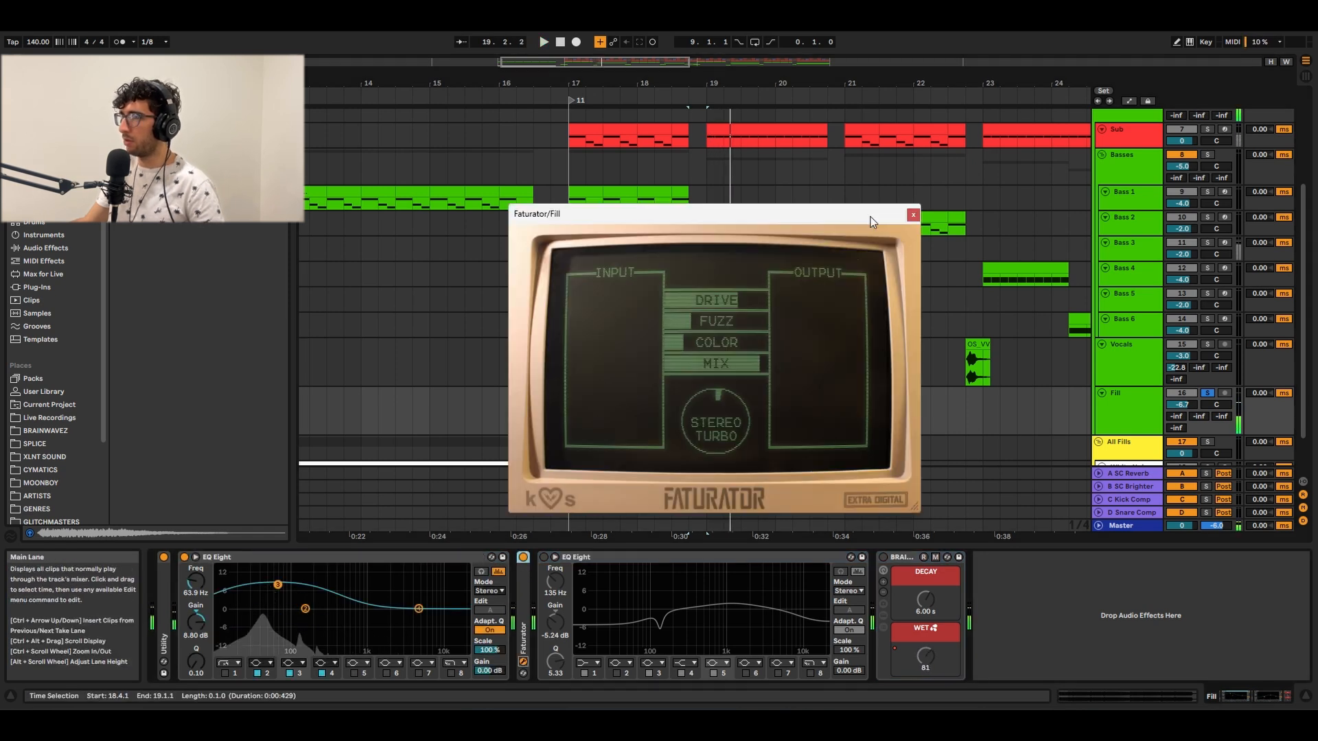
pyautogui.click(913, 215)
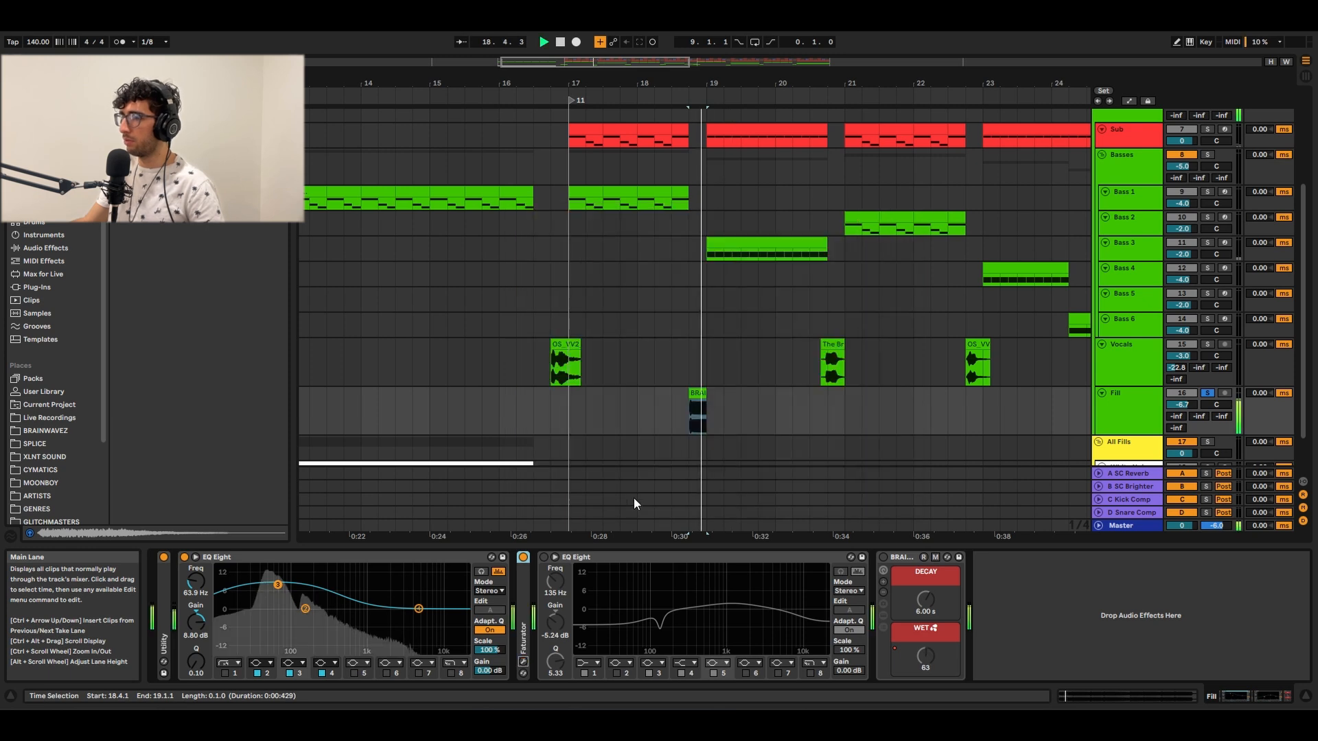
pyautogui.click(628, 621)
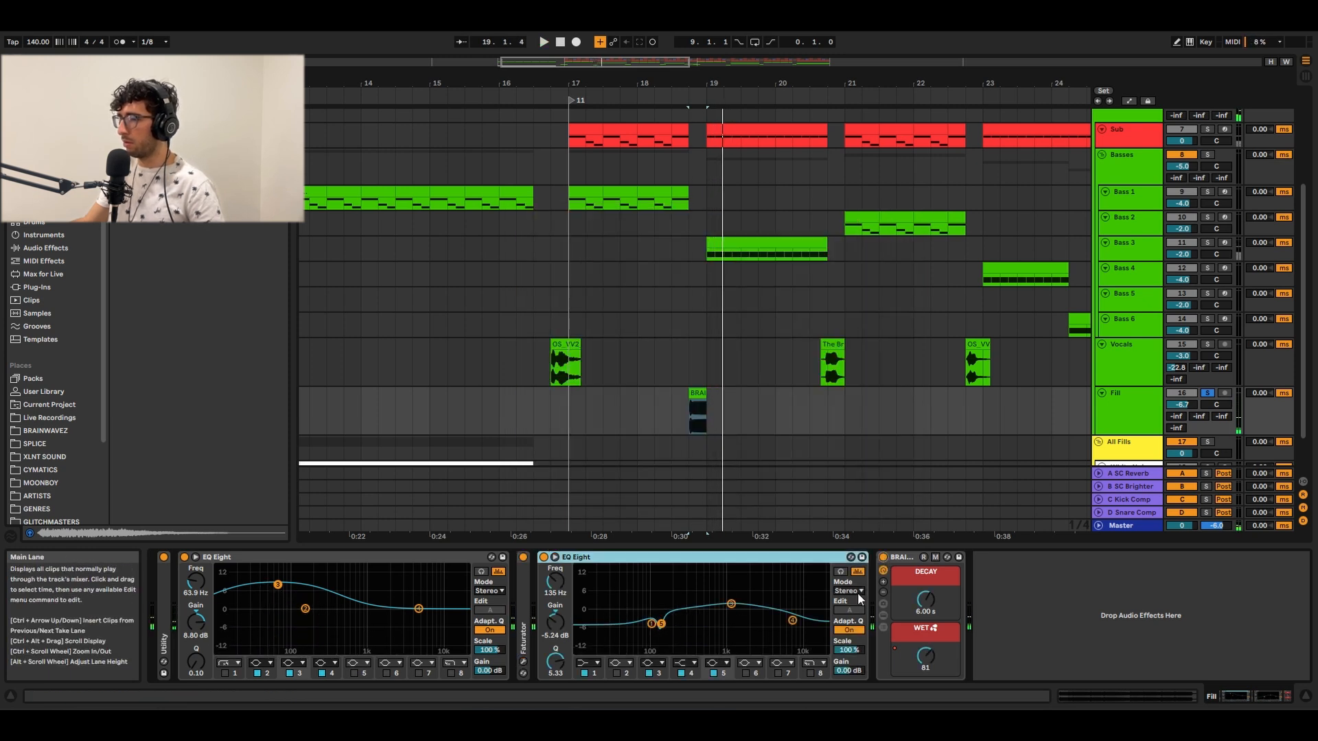
pyautogui.press('space')
# Unsolo the Fill track and return to the start of the drop at bar 17
pyautogui.scroll(-4, 756, 404)
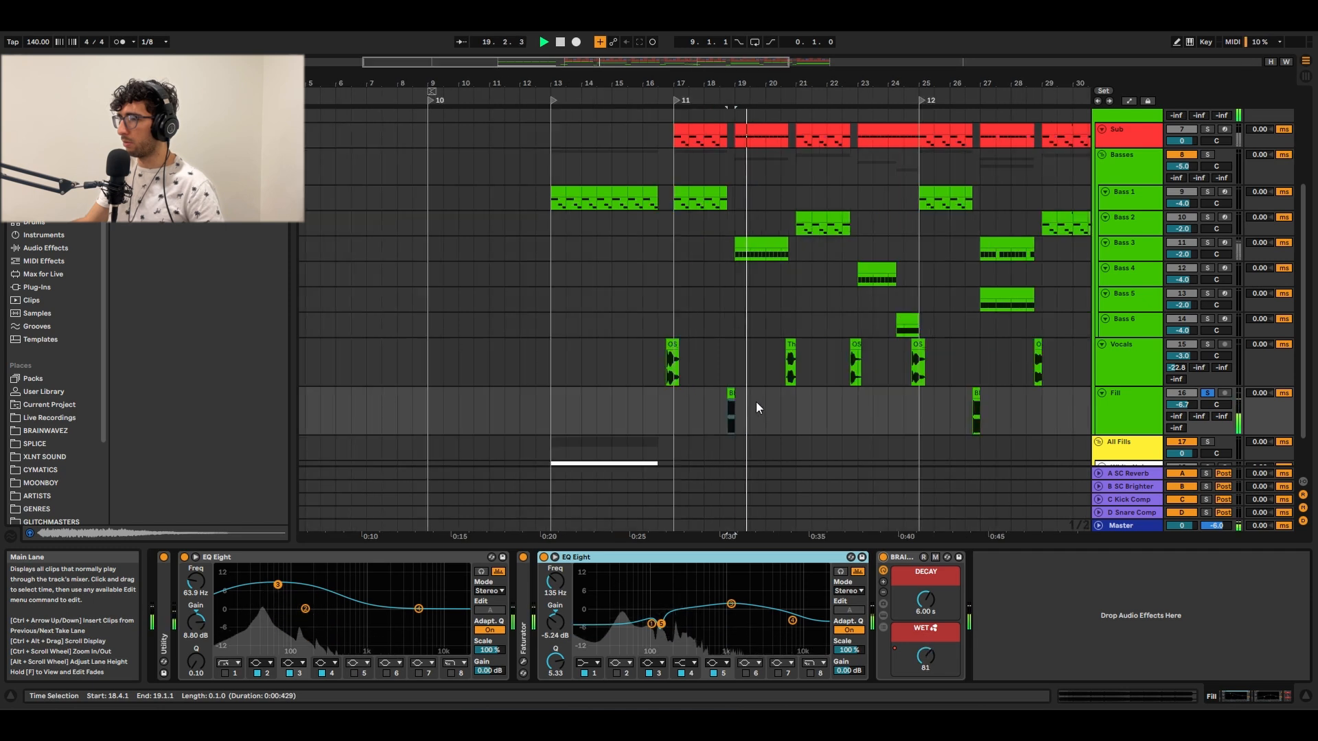
pyautogui.scroll(-3, 756, 402)
pyautogui.scroll(-2, 611, 379)
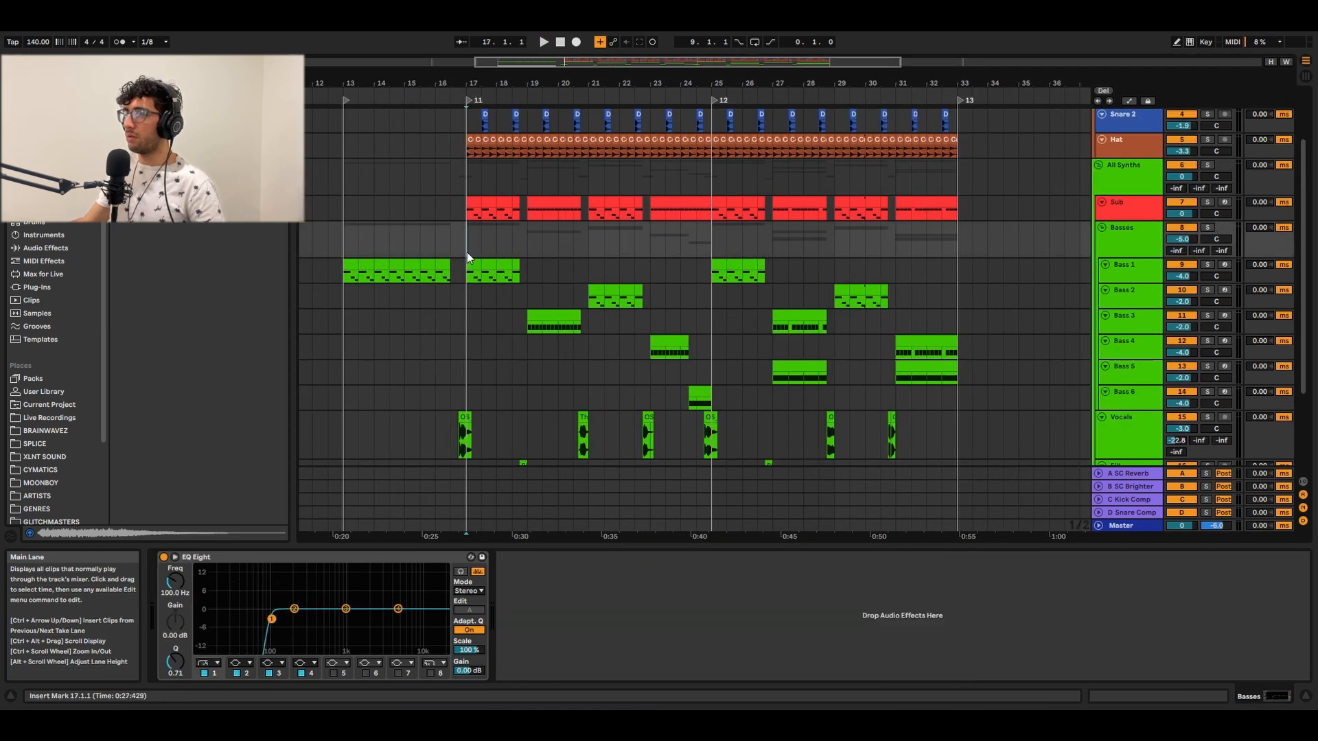
# Examine how the fill bridges the gap between the first Bass 1 phrase of the drop and the Bass 3 phrase at bar 19
pyautogui.click(517, 258)
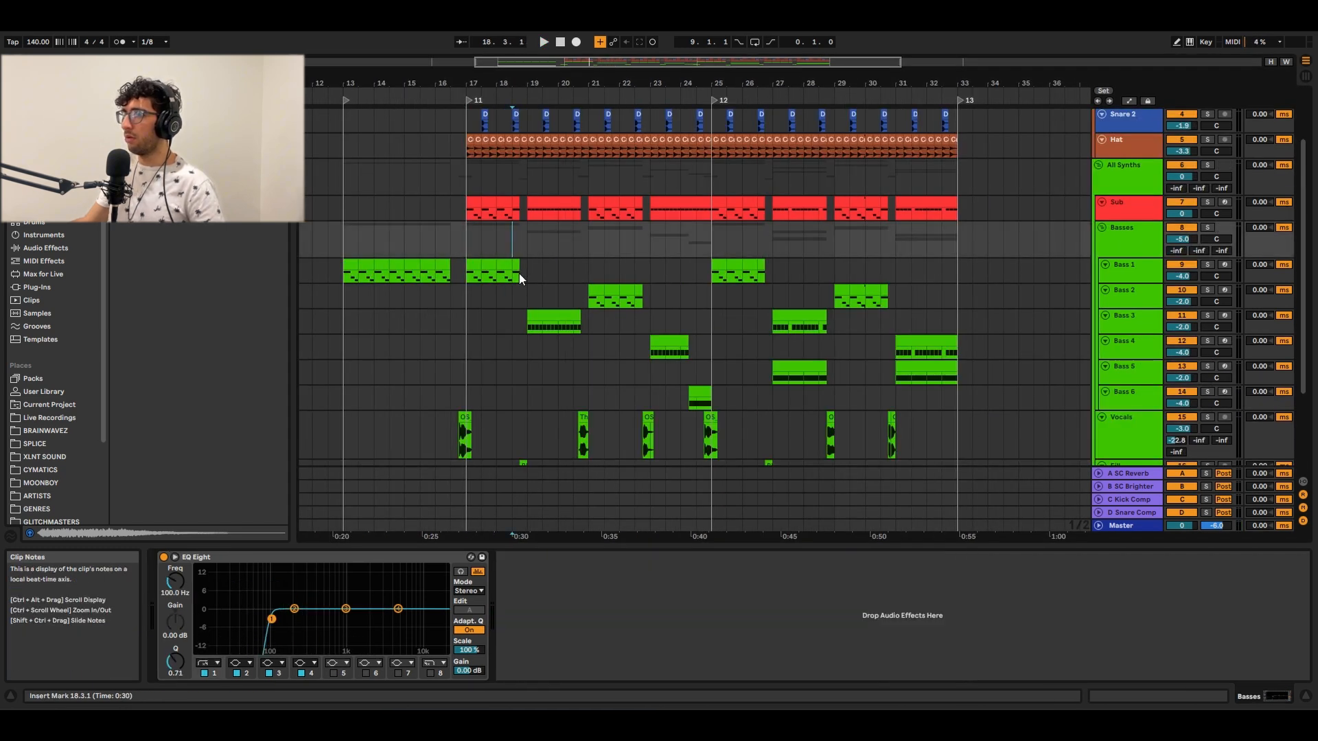
pyautogui.click(520, 274)
pyautogui.scroll(-2, 521, 272)
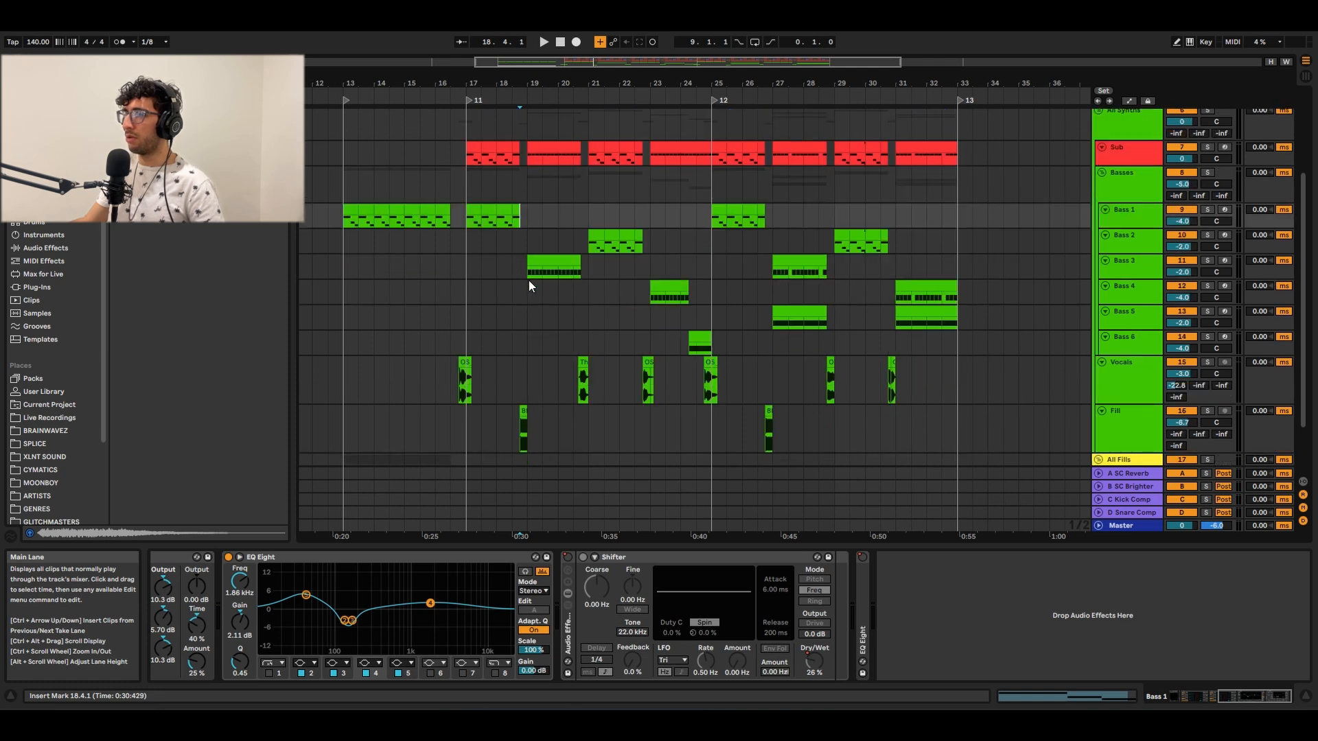
pyautogui.click(530, 269)
pyautogui.click(528, 221)
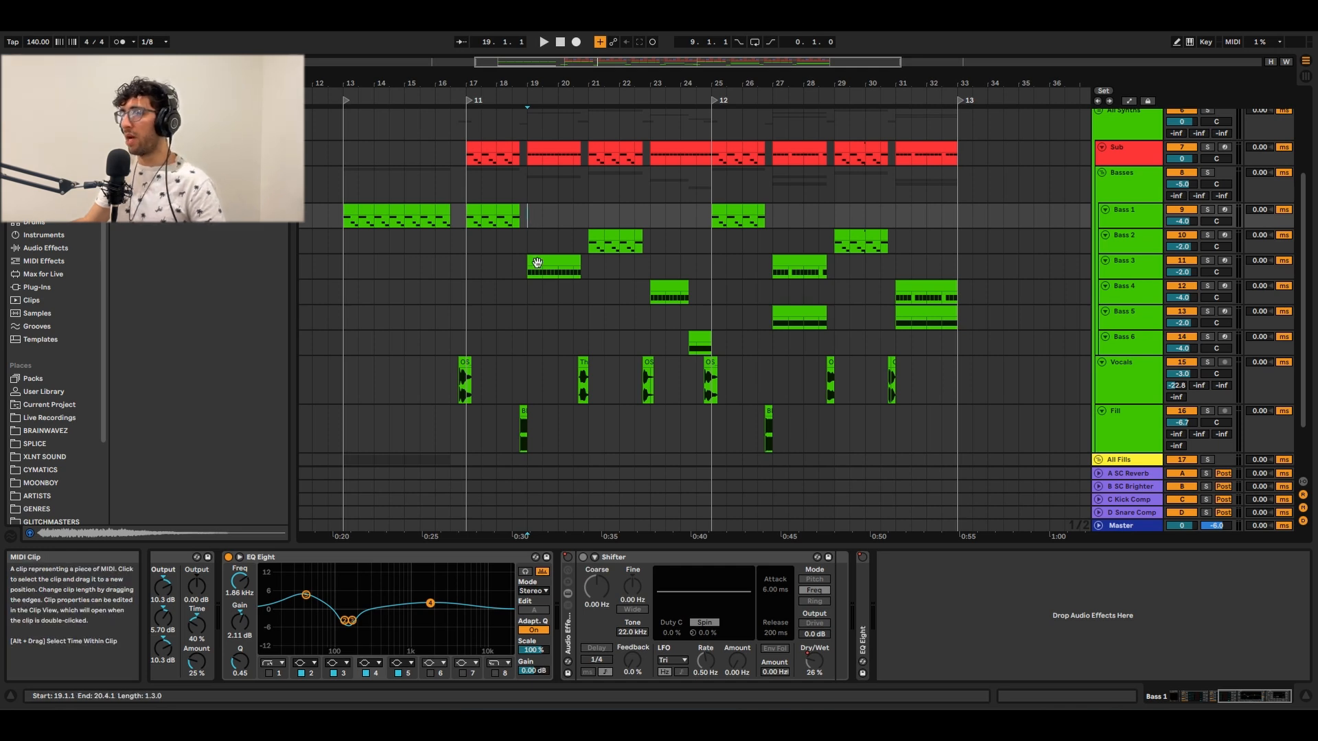
pyautogui.click(538, 263)
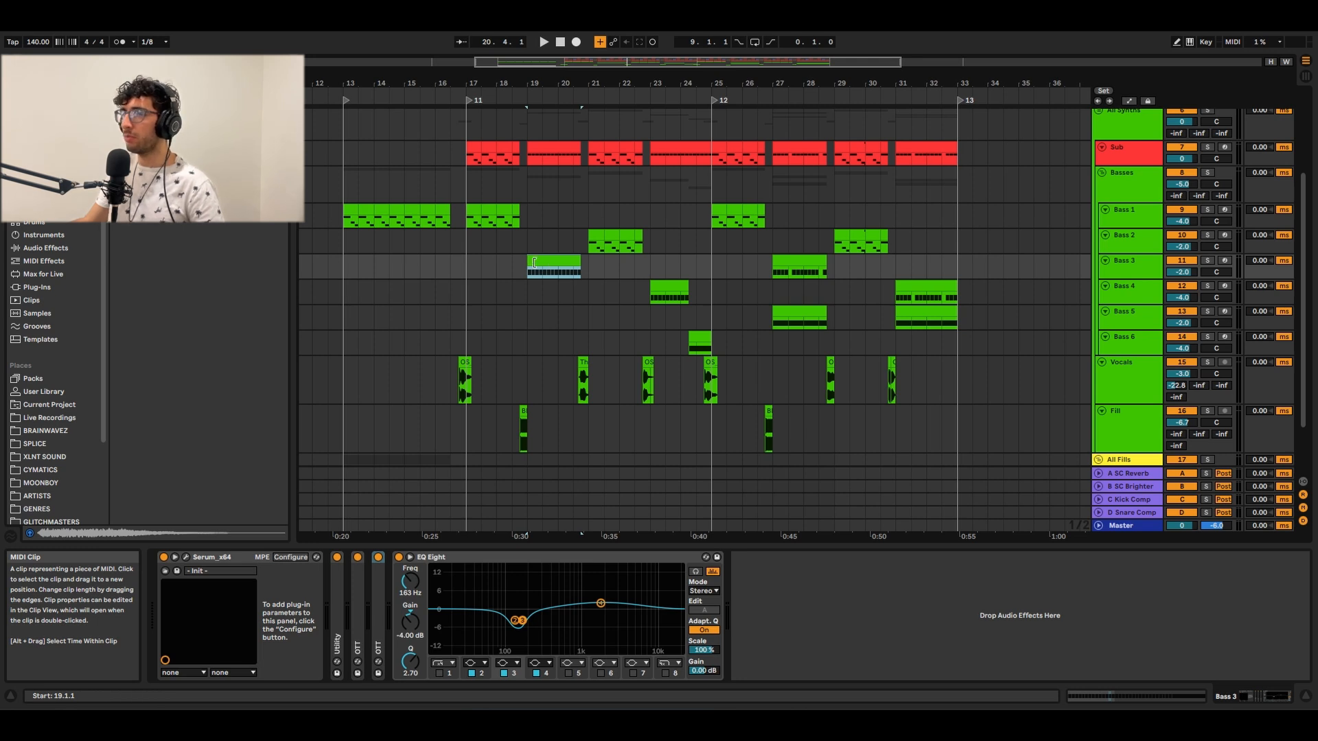
pyautogui.click(485, 237)
pyautogui.click(490, 211)
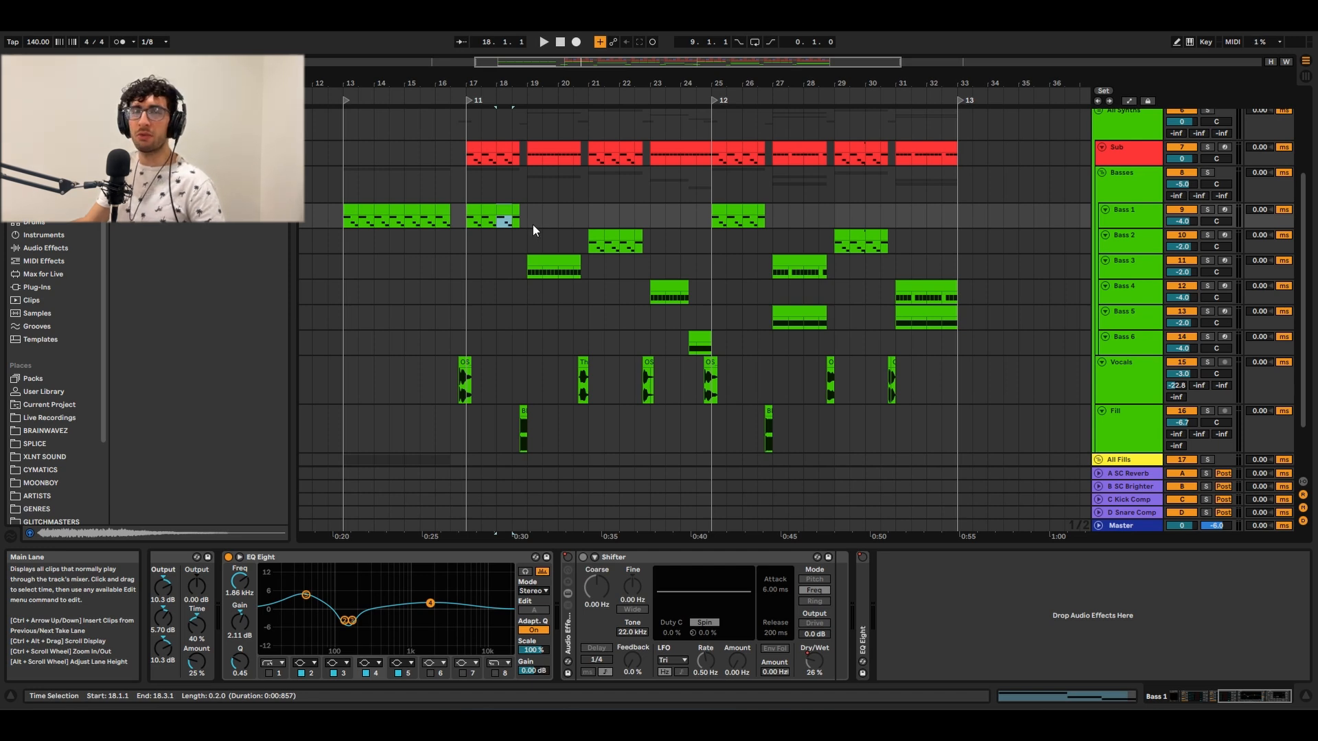
# Place the insert marker at bar 17 on the All Synths group and show its device chain
pyautogui.scroll(4, 534, 230)
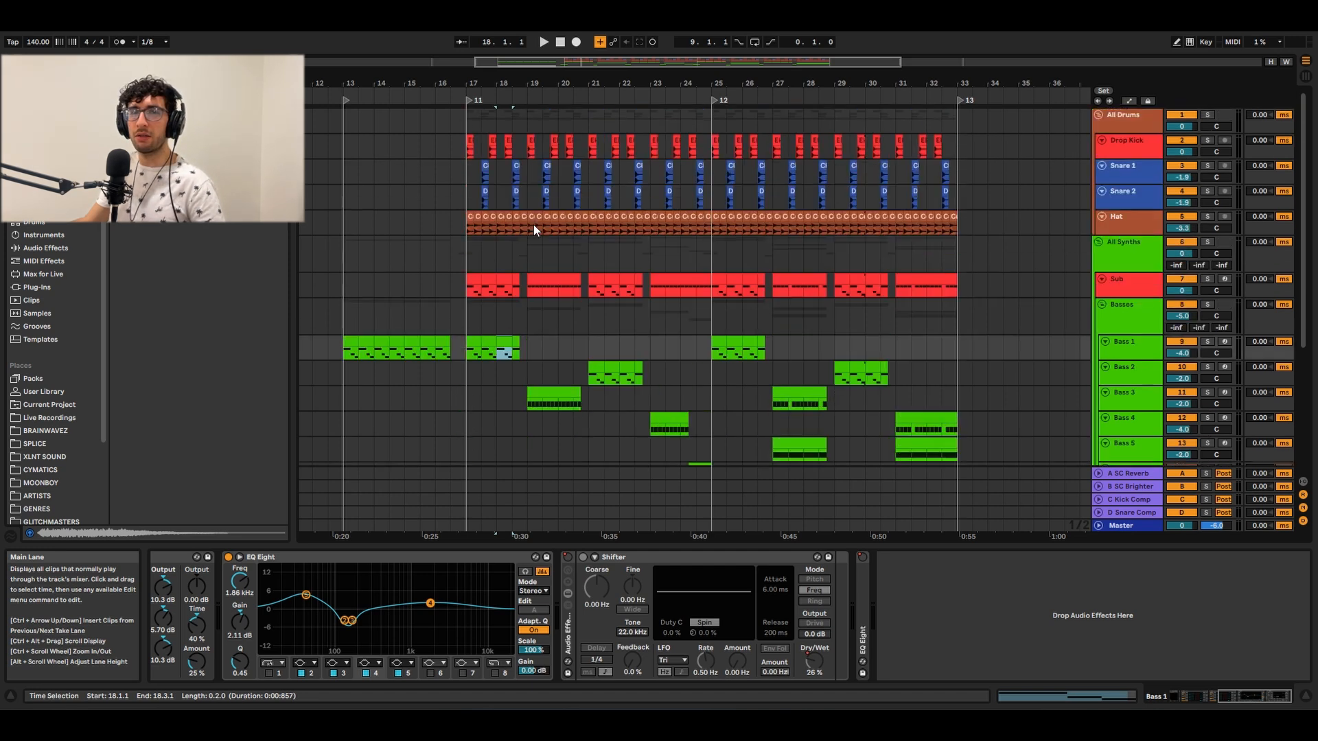
pyautogui.click(473, 247)
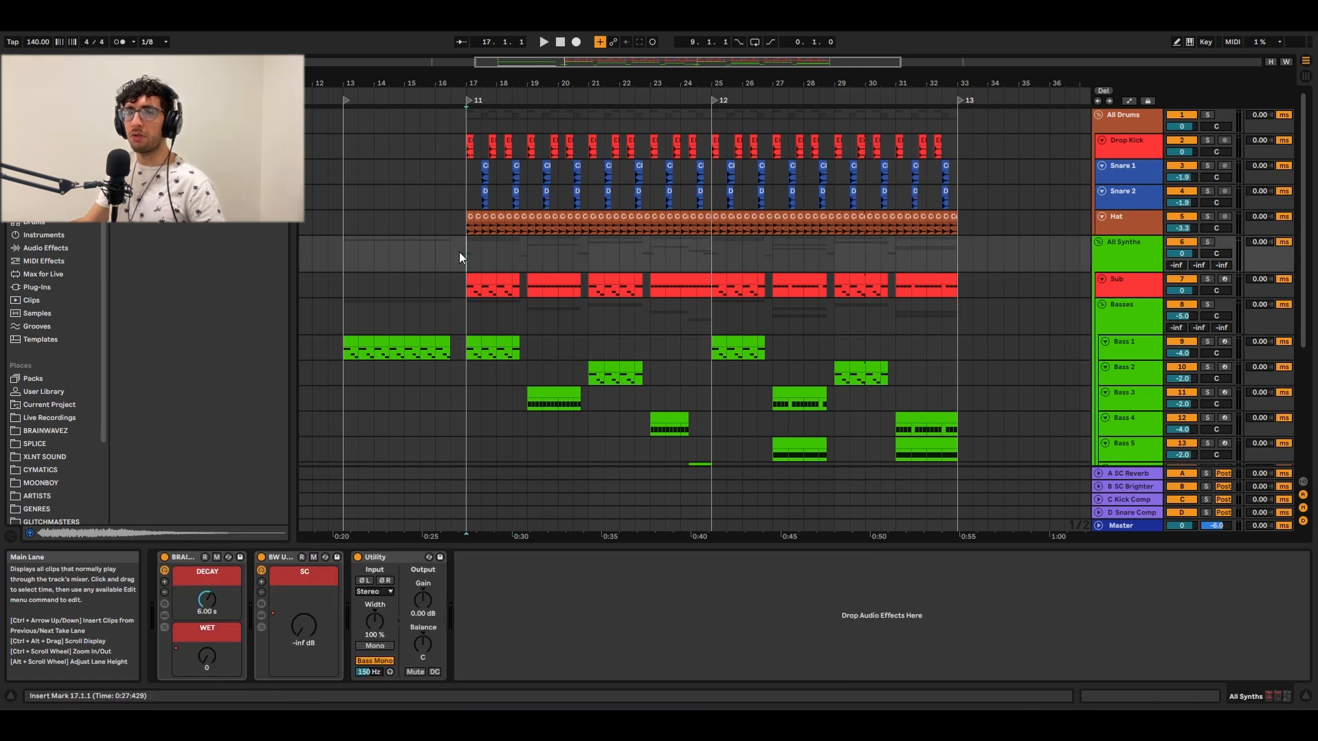